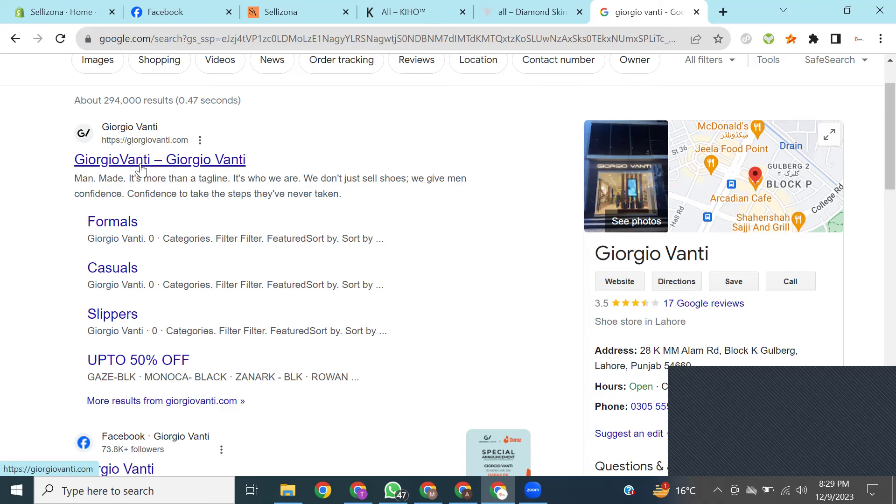
Open the official Giorgio Vanti website, browse its homepage, and dismiss the chat popup.
left_click(138, 169)
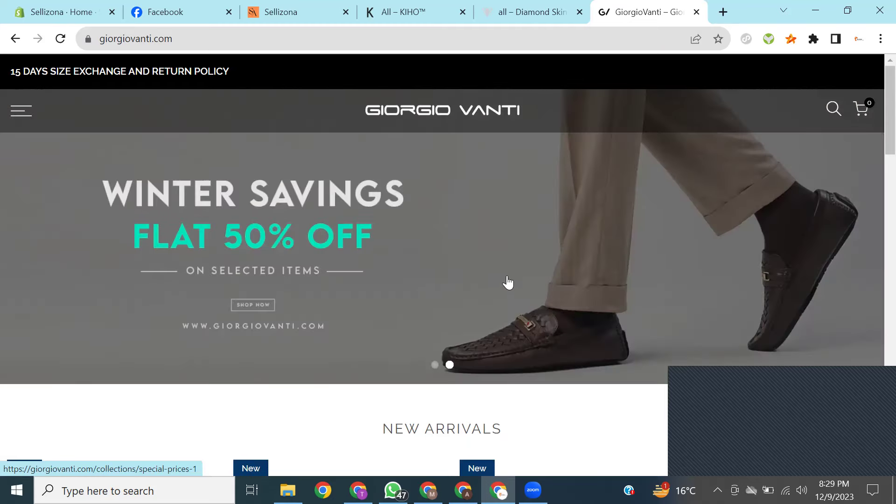
scroll(508, 282, "down", 5)
scroll(200, 305, "down", 2)
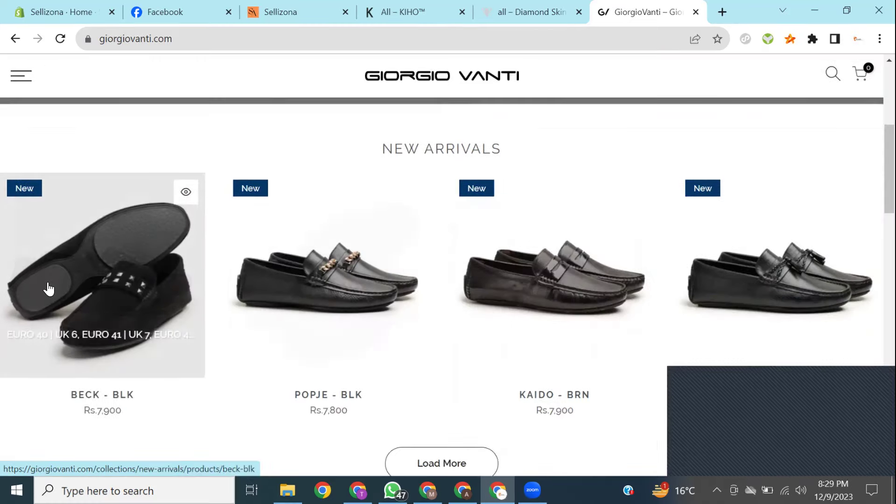
left_click(839, 177)
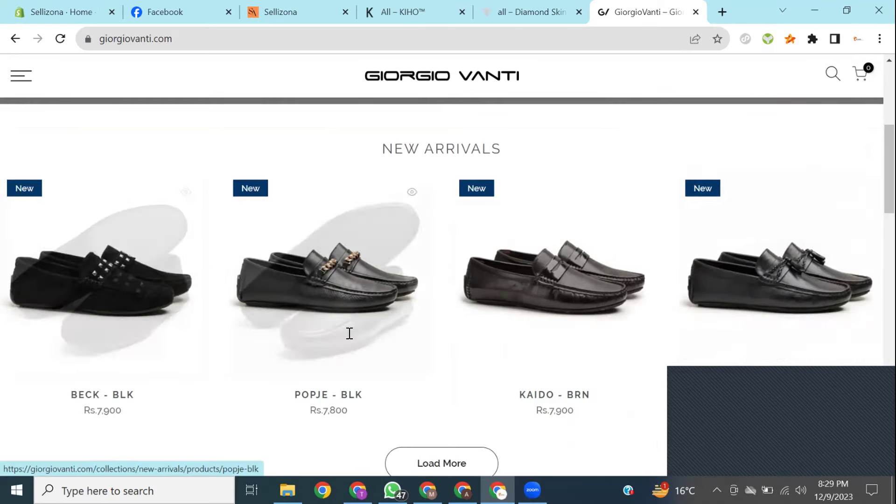
scroll(593, 315, "up", 6)
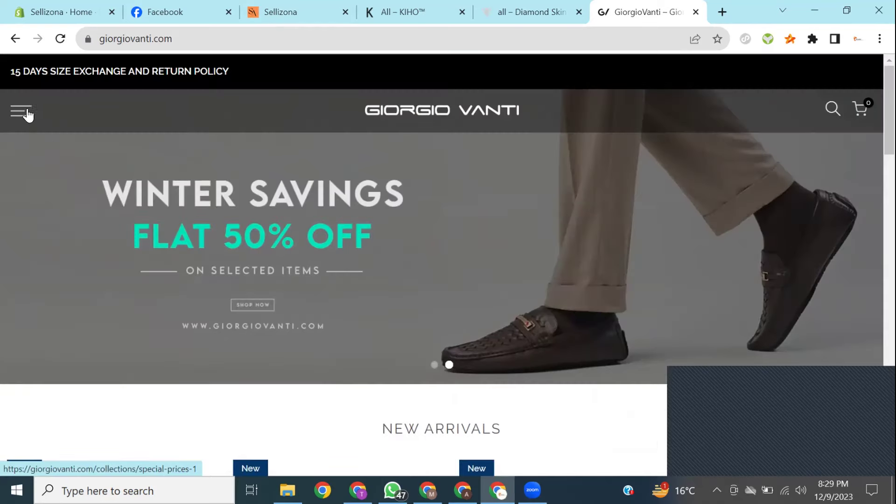
Look through the store's navigation menu, close it, and start editing the page address.
left_click(23, 112)
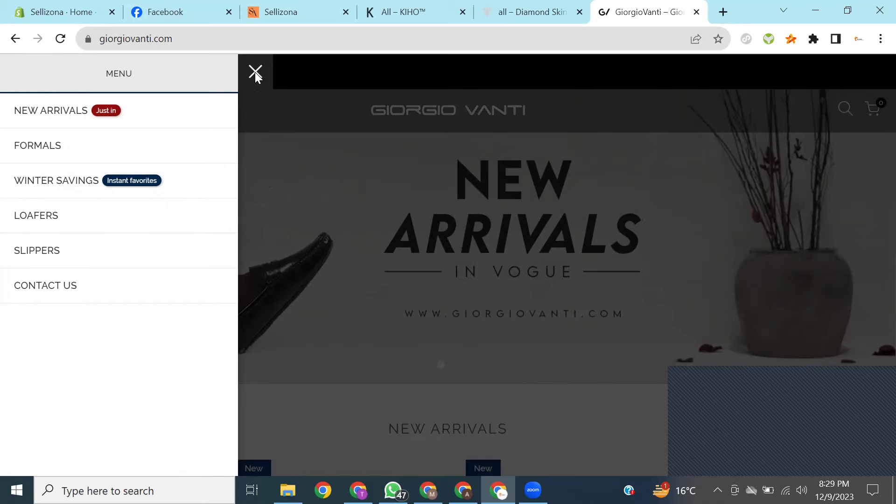
left_click(255, 72)
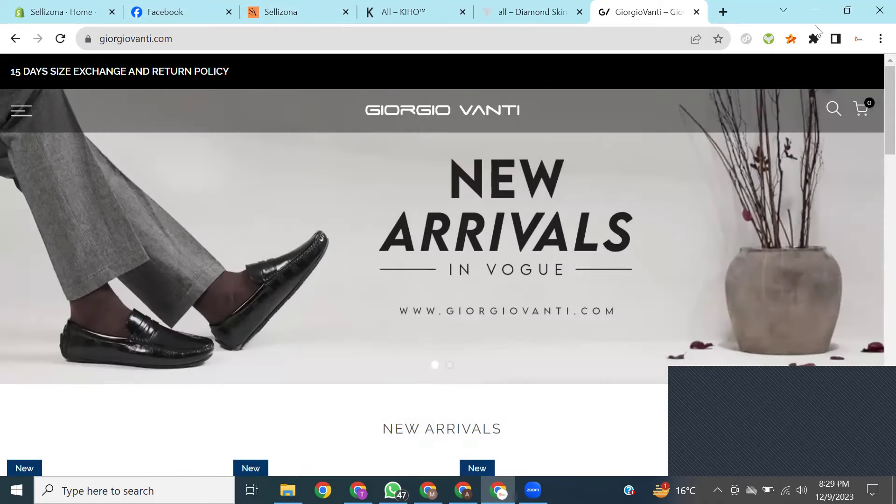
left_click(207, 39)
Load giorgiovanti.com/collections/all?sort_by=best-selling and scroll through the product grid.
type("/collections/all?sort_by=best-selling")
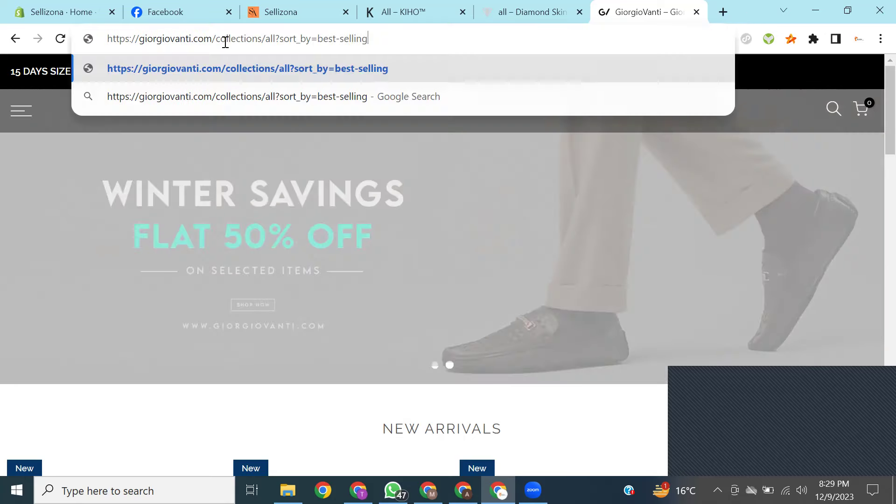
key("Return")
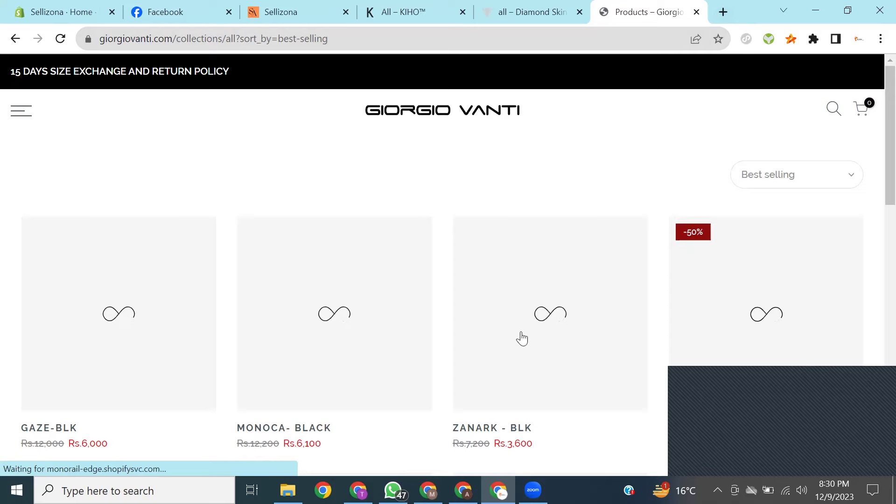
scroll(330, 406, "down", 3)
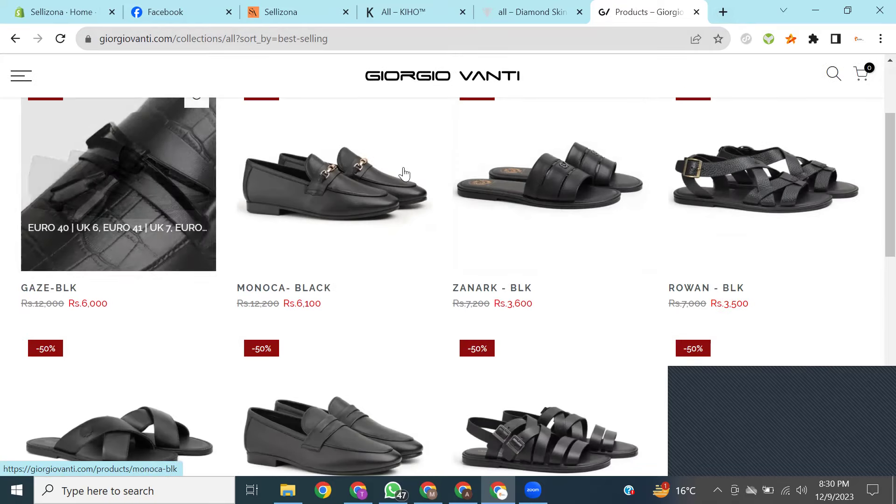
scroll(130, 248, "down", 3)
scroll(115, 204, "up", 5)
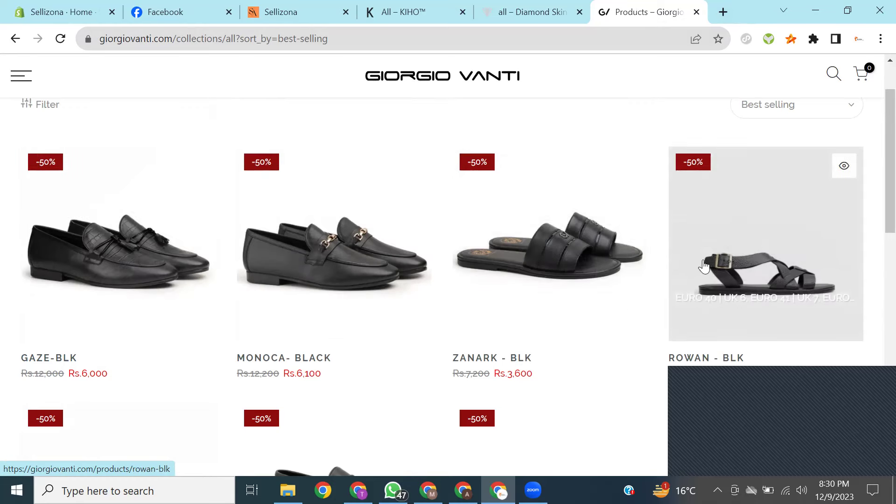
Browse more of the best-selling shoes, then switch to the Facebook home feed tab.
scroll(104, 250, "down", 4)
scroll(102, 247, "down", 3)
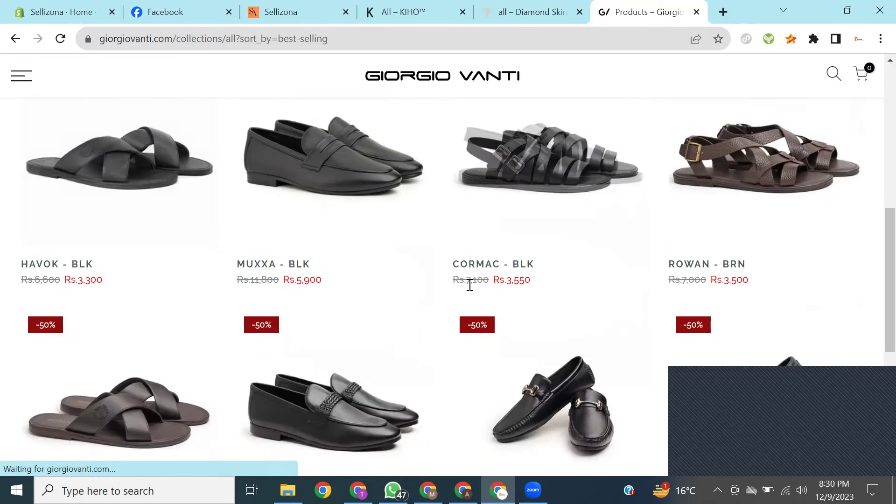
scroll(456, 296, "up", 8)
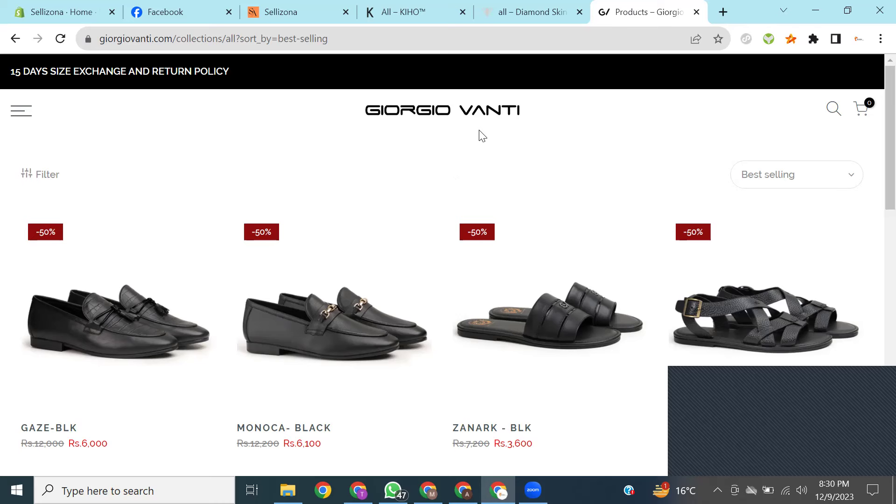
left_click(193, 12)
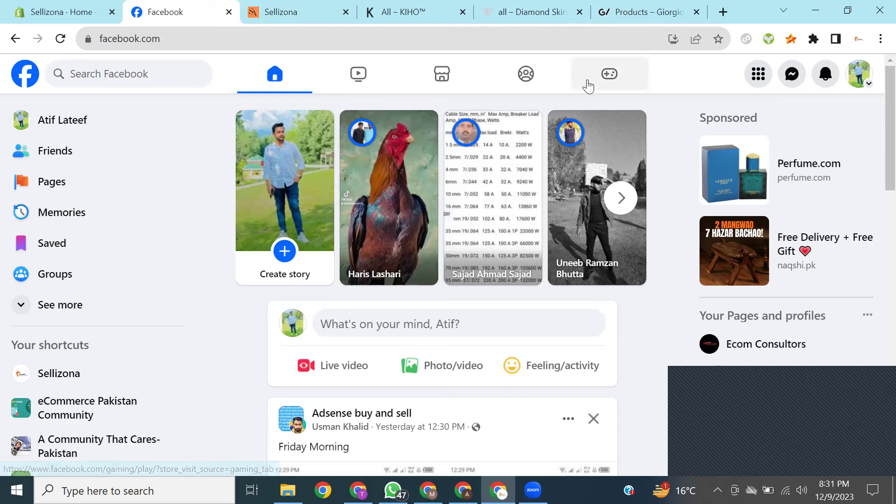
Open Meta Business Suite for the Sellizona page from Pages and bring up its Help options.
left_click(75, 194)
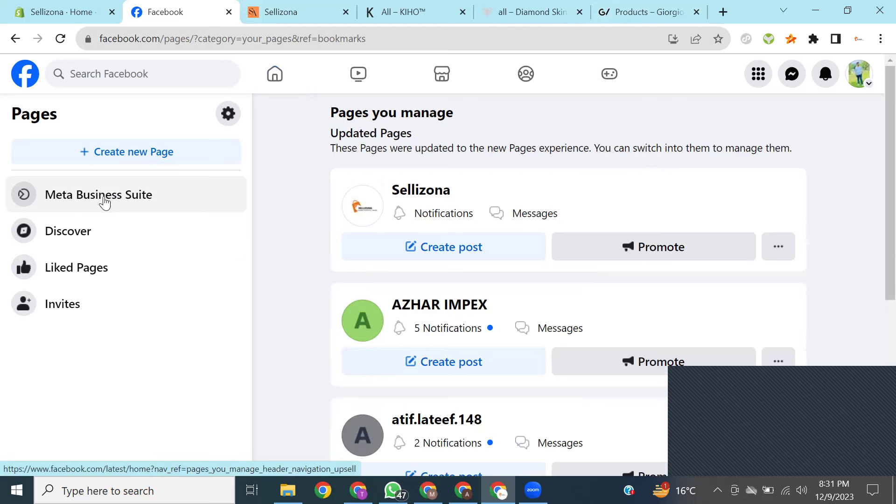
left_click(104, 201)
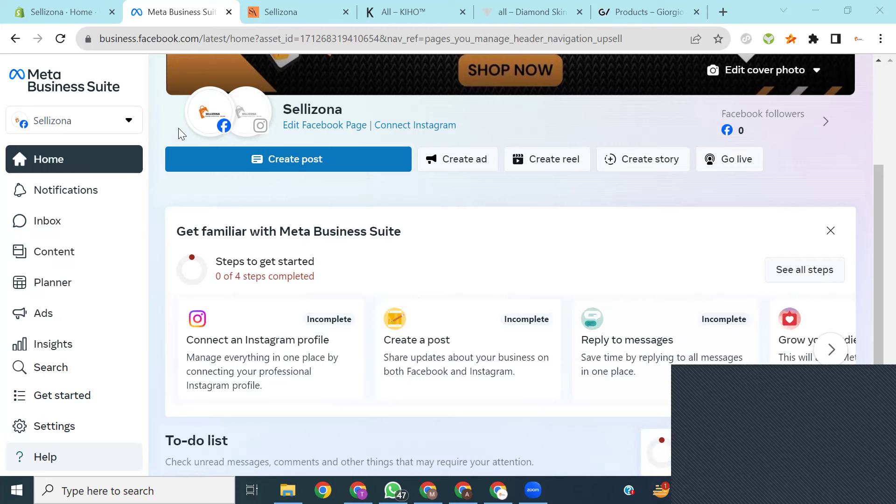
scroll(452, 206, "up", 4)
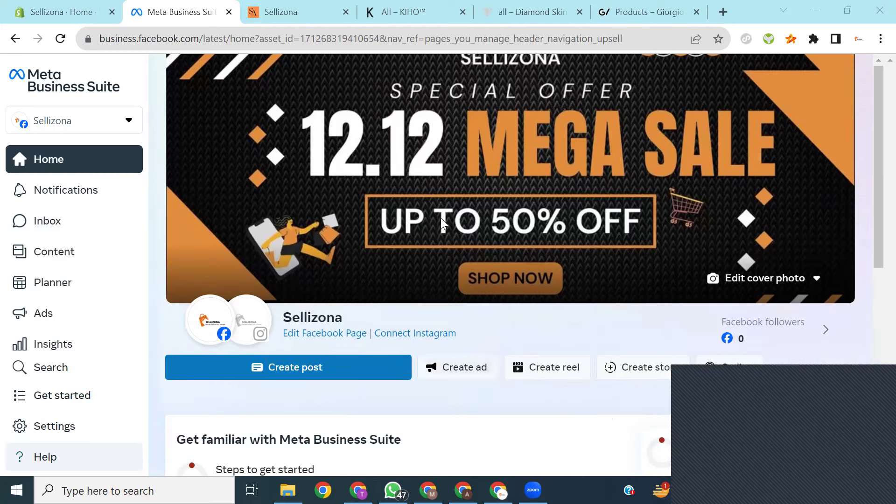
scroll(440, 217, "down", 4)
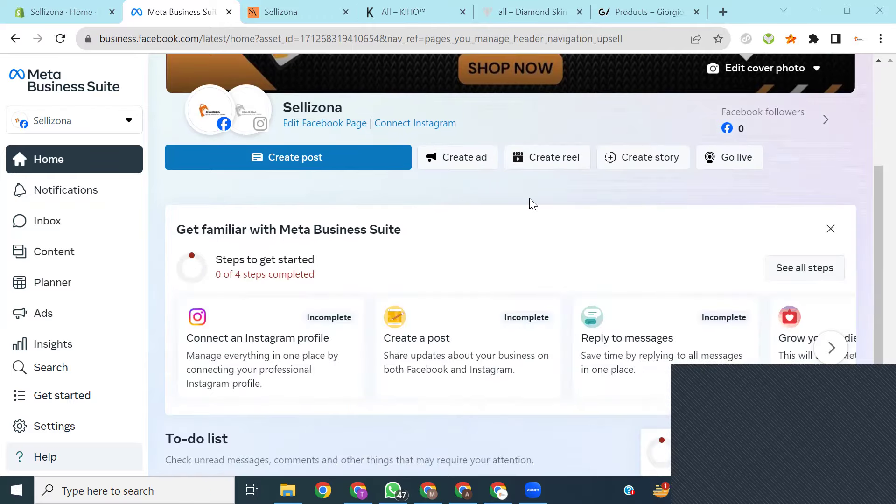
scroll(524, 193, "up", 4)
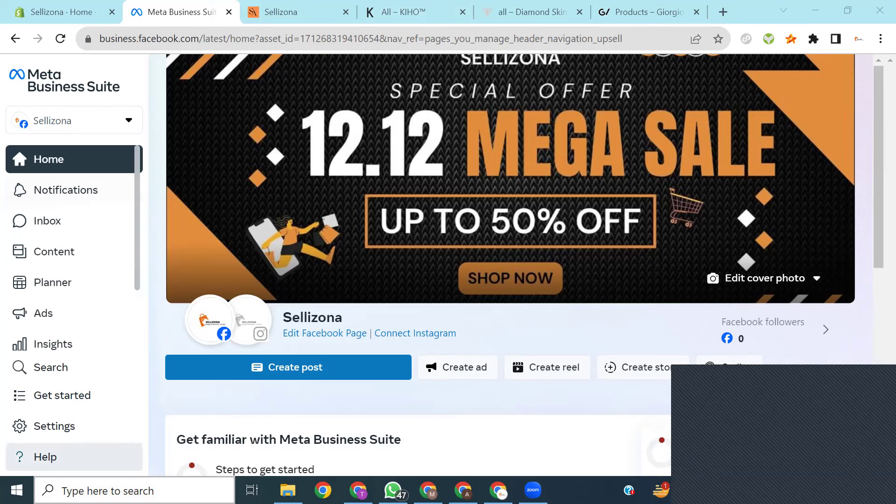
left_click(103, 462)
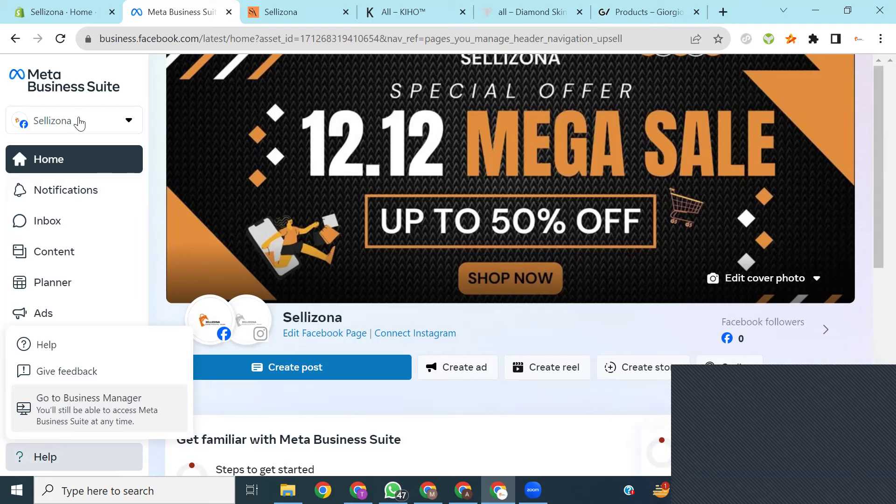
Go to Business Manager and open Business settings via the business account dropdown's gear icon.
left_click(120, 418)
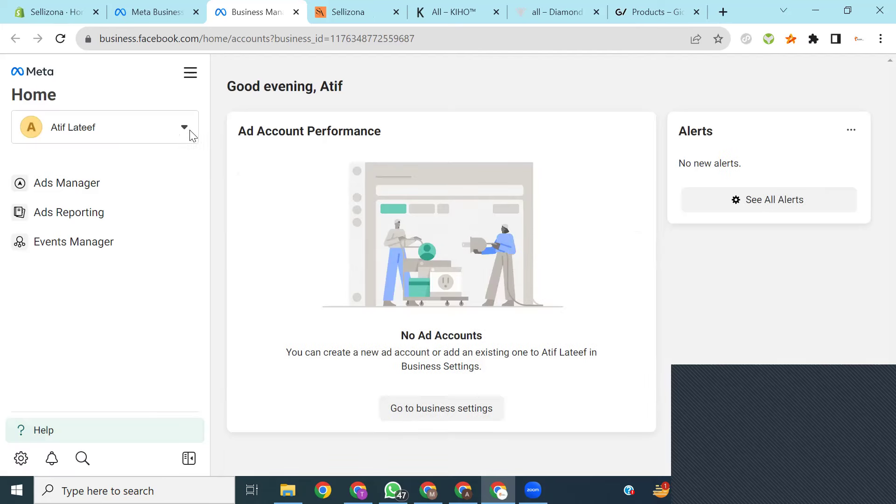
left_click(184, 127)
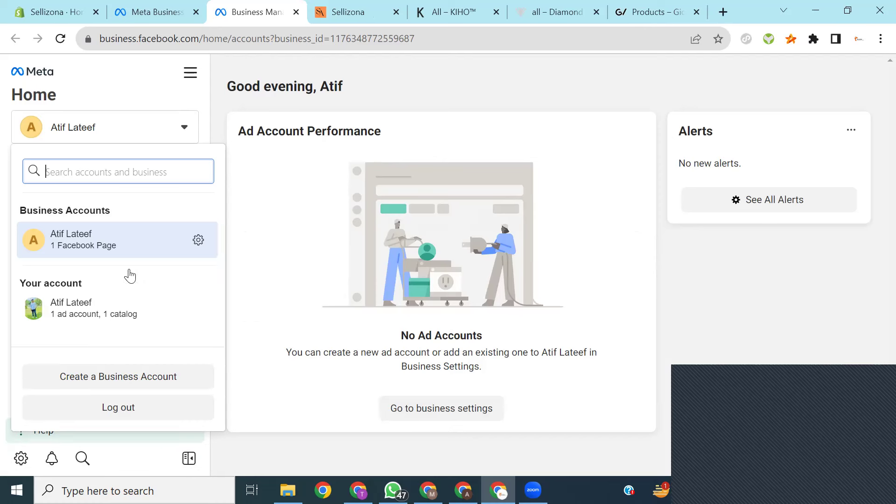
left_click(387, 90)
left_click(187, 127)
left_click(427, 90)
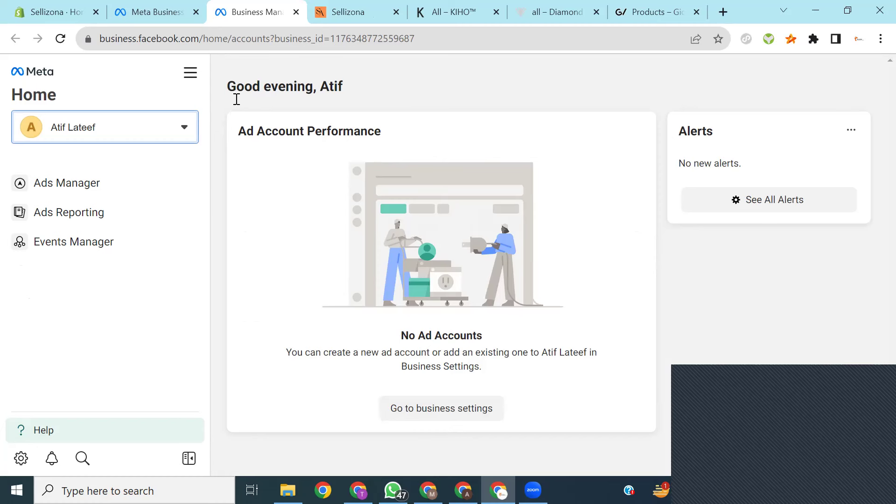
left_click(185, 133)
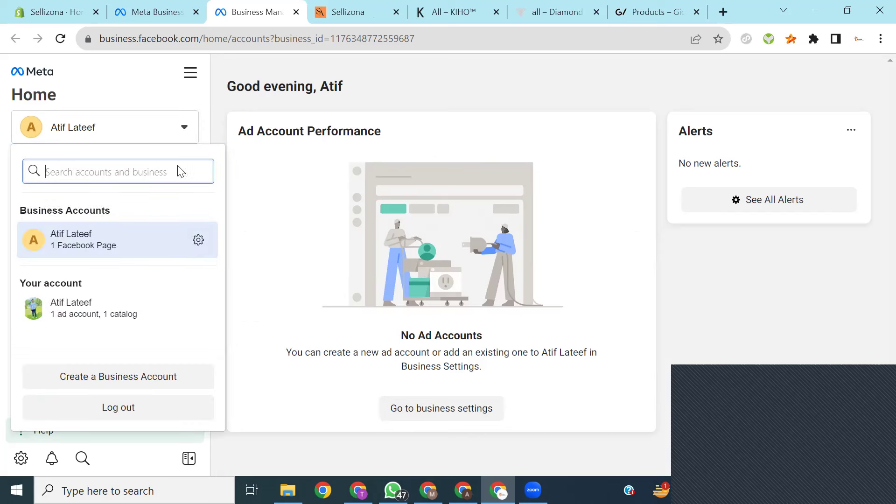
left_click(197, 241)
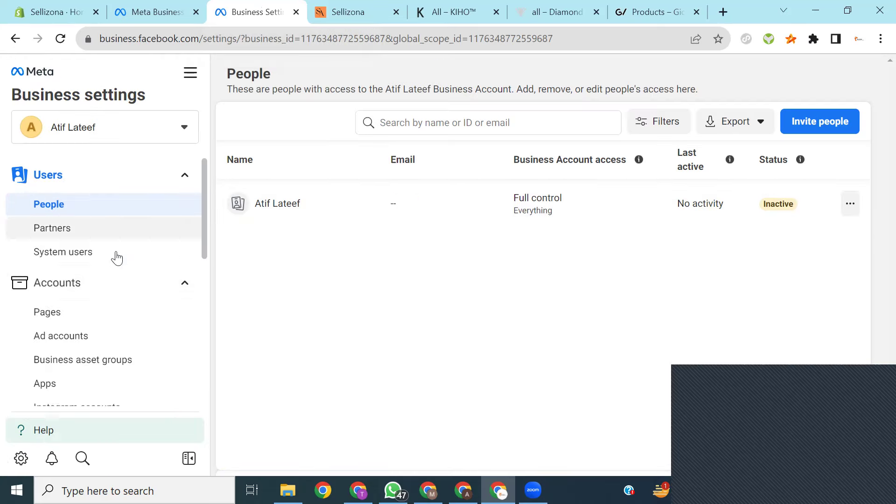
Review the business's ad accounts in the Business settings sidebar.
scroll(112, 280, "down", 6)
scroll(98, 270, "up", 3)
scroll(80, 280, "up", 3)
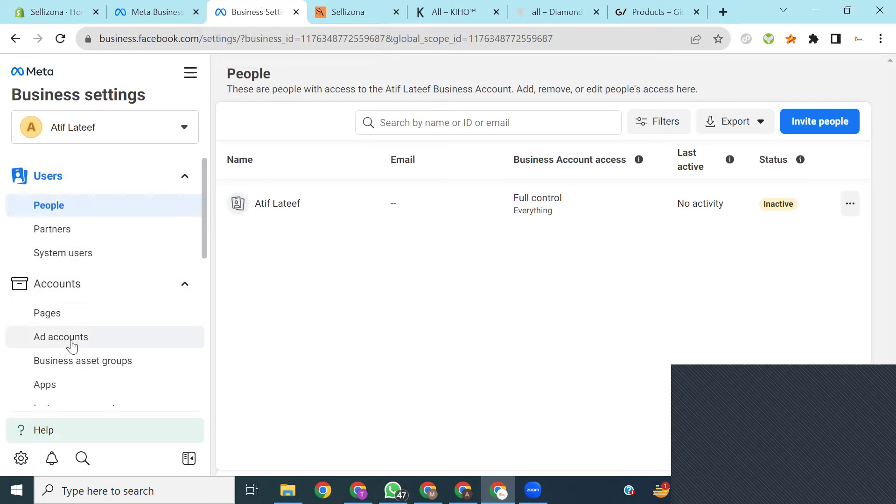
left_click(70, 337)
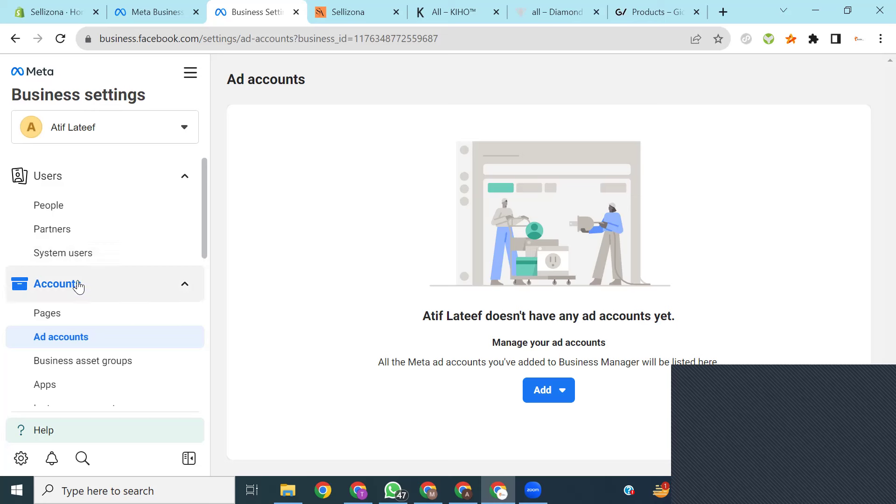
scroll(112, 242, "down", 5)
scroll(140, 278, "down", 3)
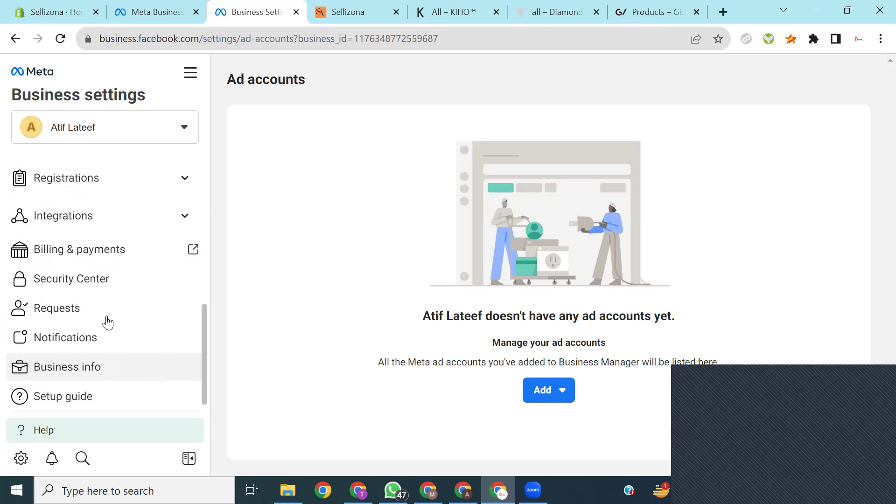
scroll(106, 299, "up", 7)
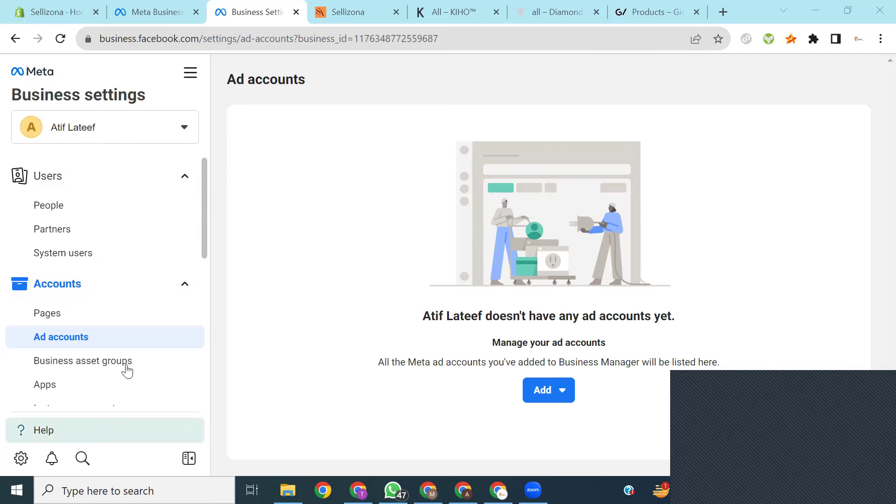
Remove the personal page from the business's Pages, then view the Business info page.
left_click(74, 322)
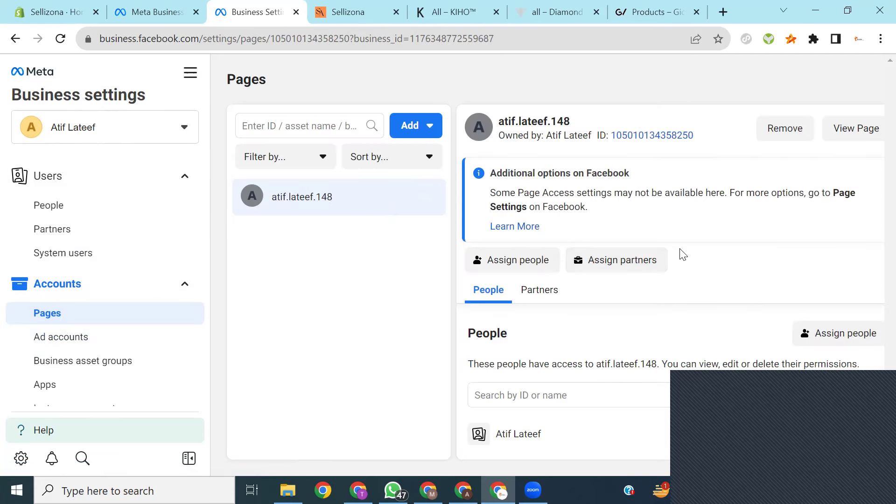
left_click(796, 139)
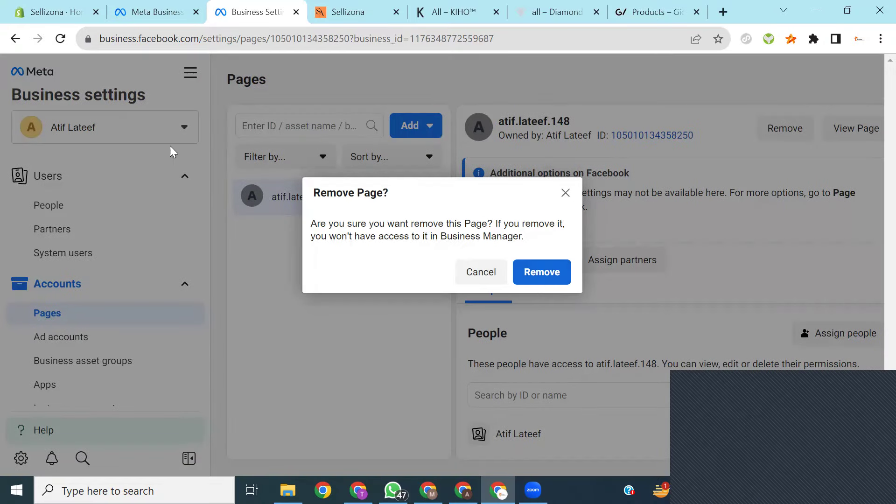
left_click(541, 279)
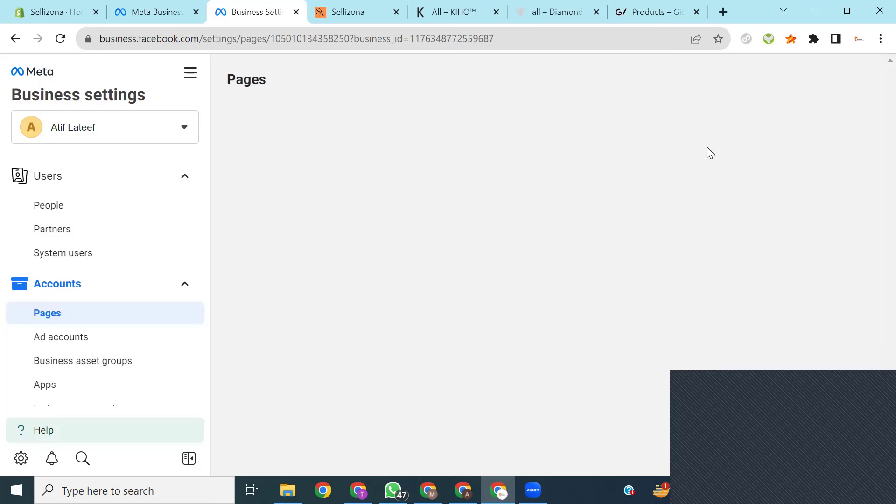
scroll(93, 289, "down", 5)
scroll(114, 298, "up", 5)
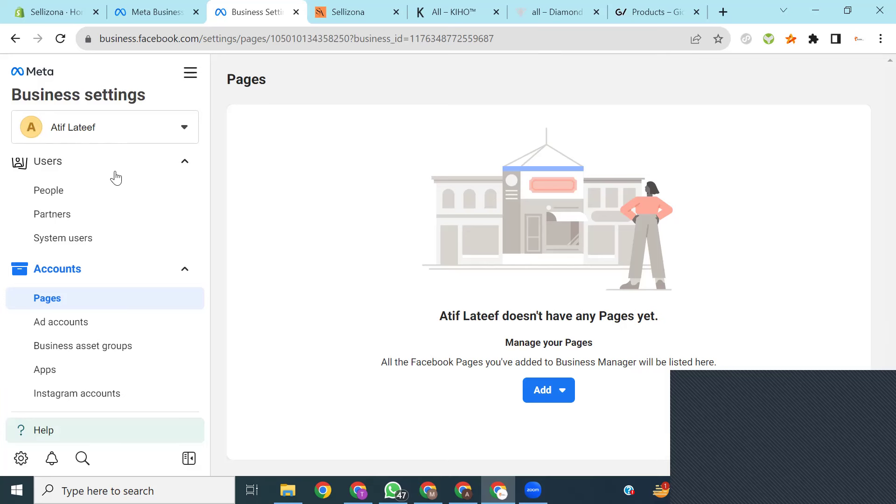
scroll(114, 322, "down", 5)
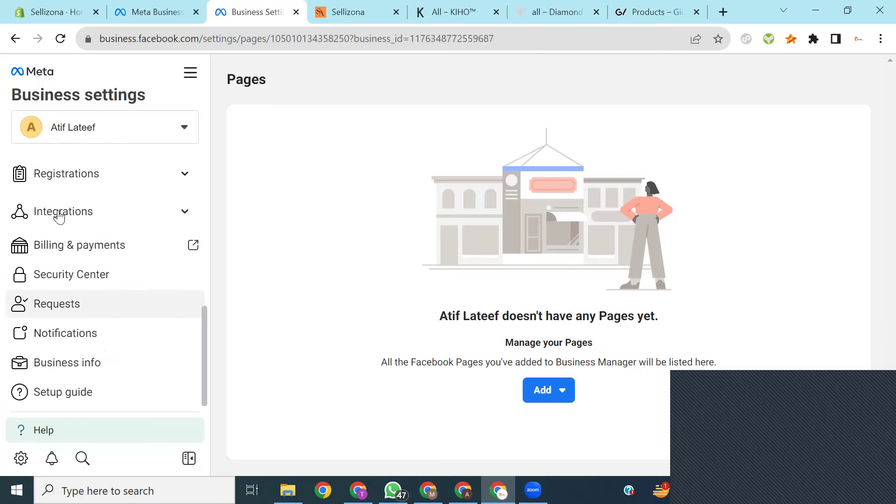
left_click(65, 366)
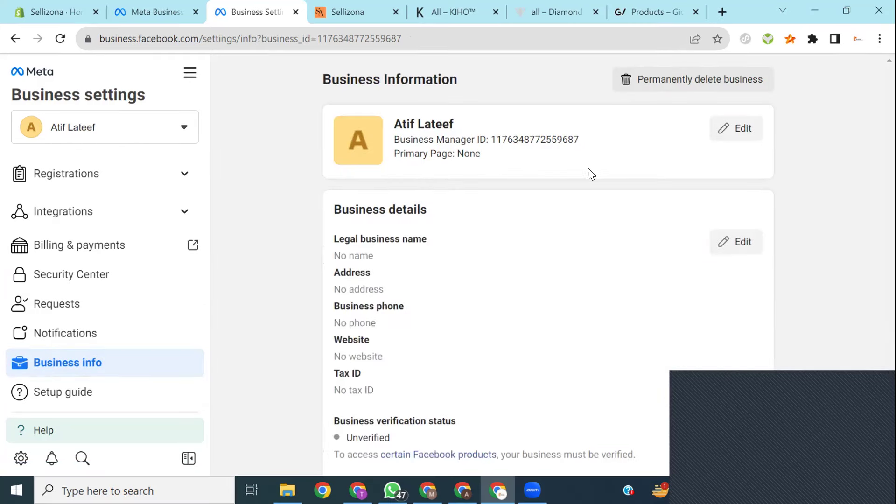
Change the business name to 'Sellizona', save, and reload the settings page.
left_click(740, 128)
triple_click(482, 139)
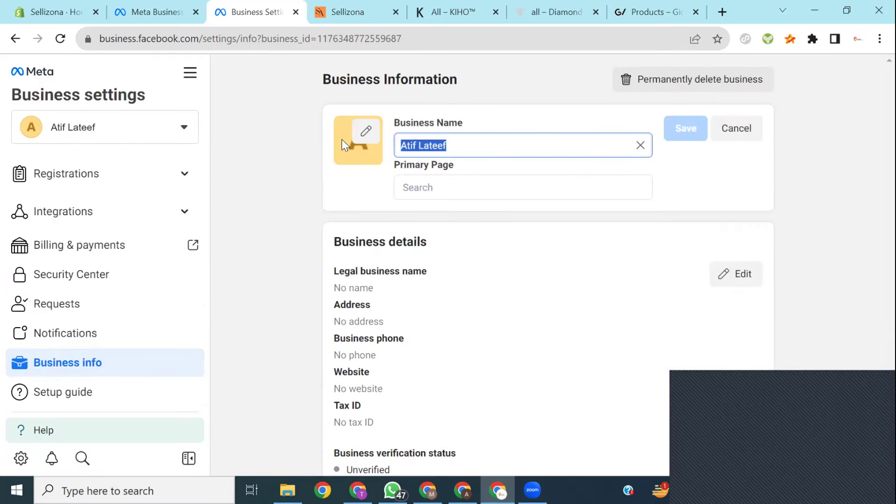
type("Sellizona")
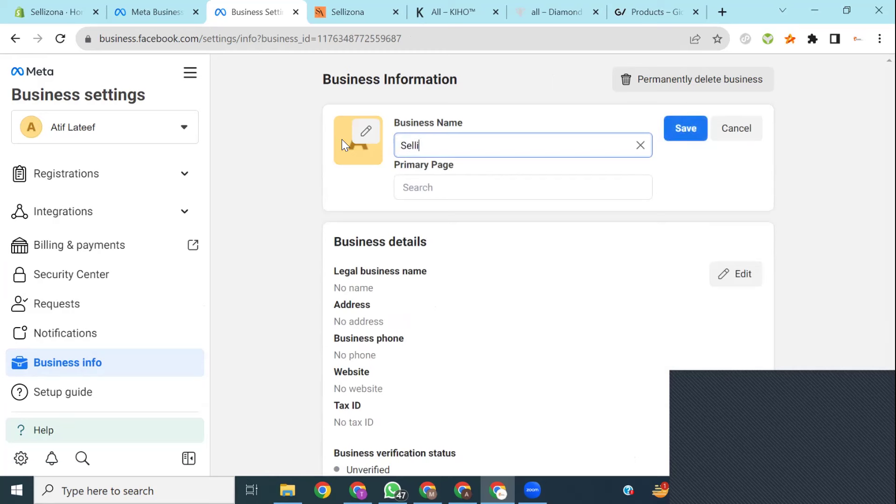
left_click(680, 127)
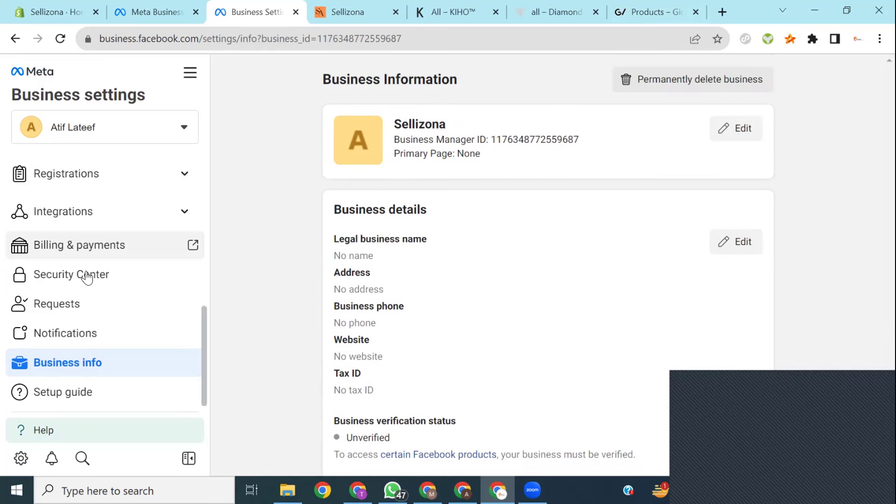
scroll(98, 224, "up", 5)
key("F5")
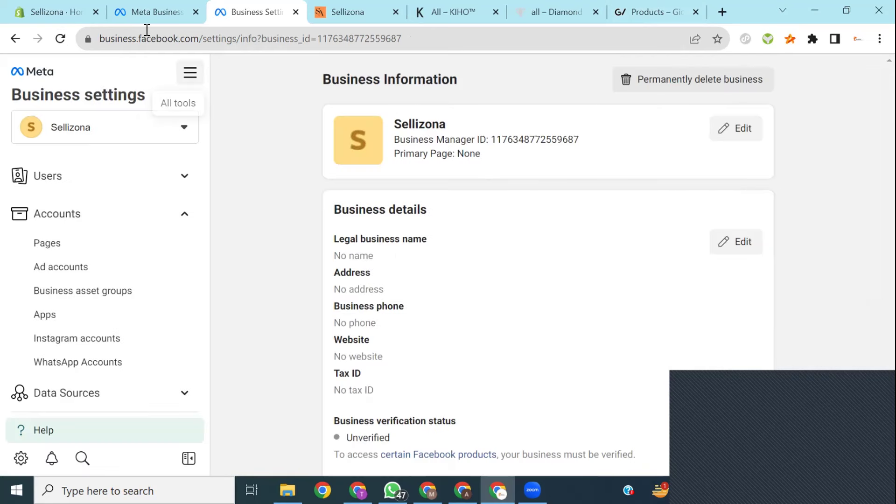
Close the old Business Settings tab and reopen Business Manager from Business Suite's Help menu.
left_click(146, 14)
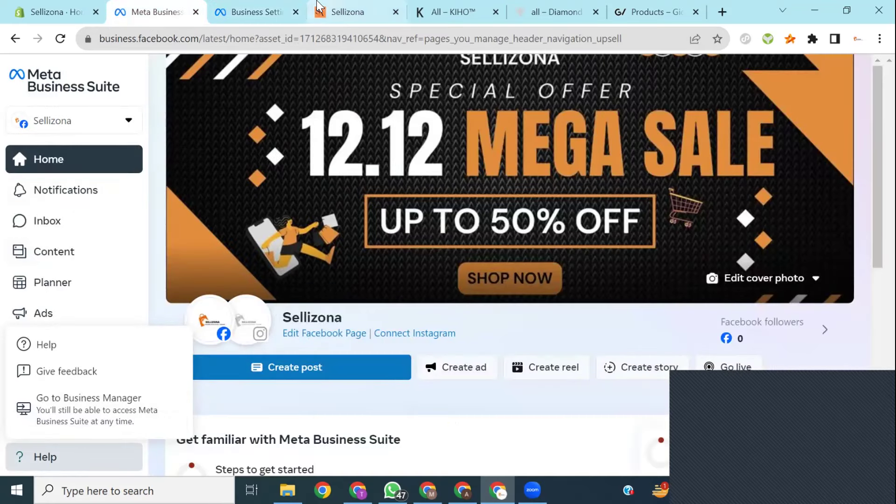
left_click(295, 12)
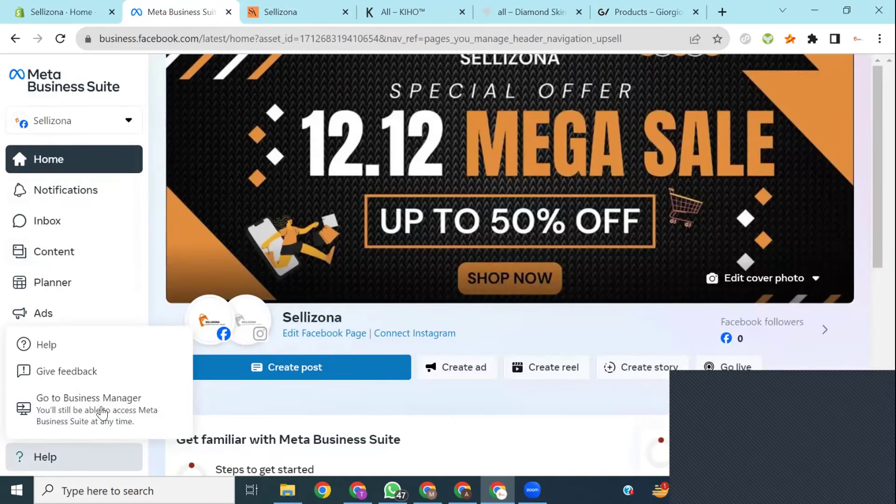
left_click(100, 404)
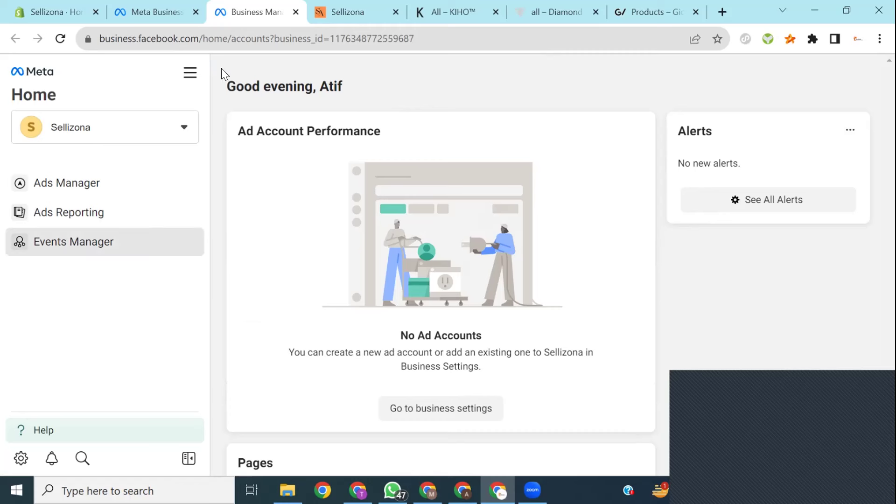
Open Business settings from All tools and view the Users > People list for Sellizona.
left_click(190, 73)
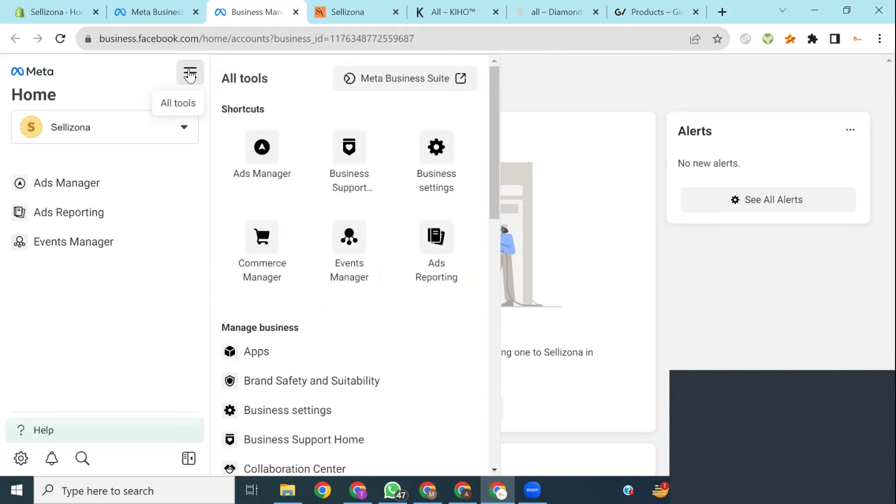
left_click(436, 152)
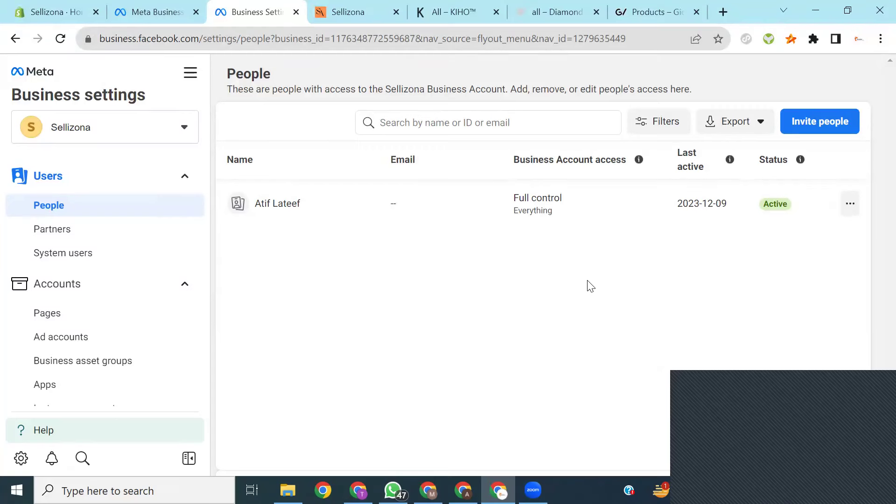
left_click(62, 214)
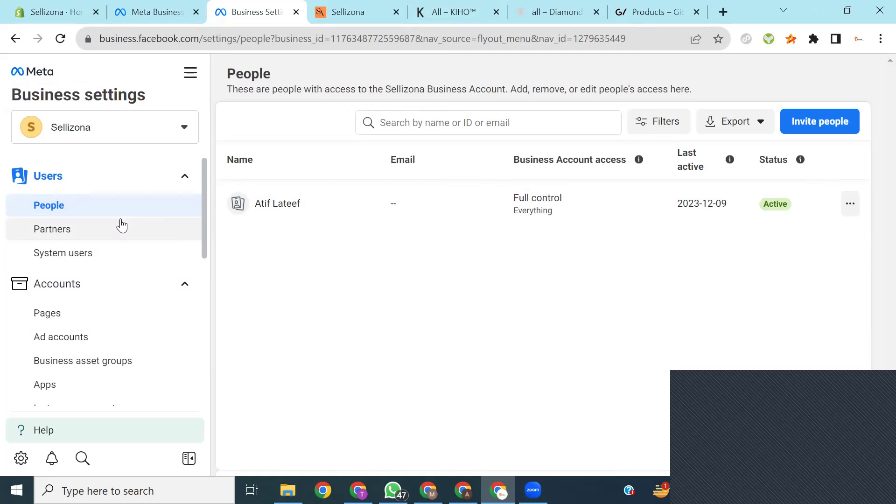
scroll(115, 205, "down", 1)
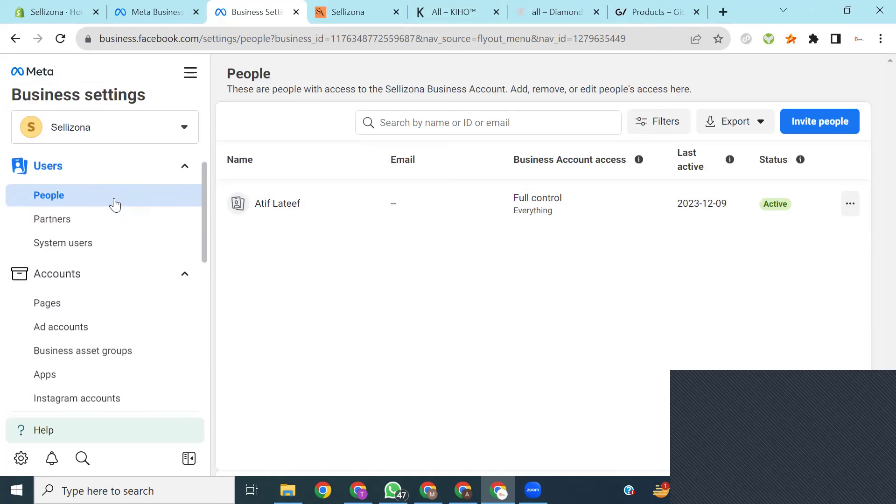
Go to Accounts > Pages and show the Add dropdown's options for adding a Page.
scroll(63, 177, "down", 3)
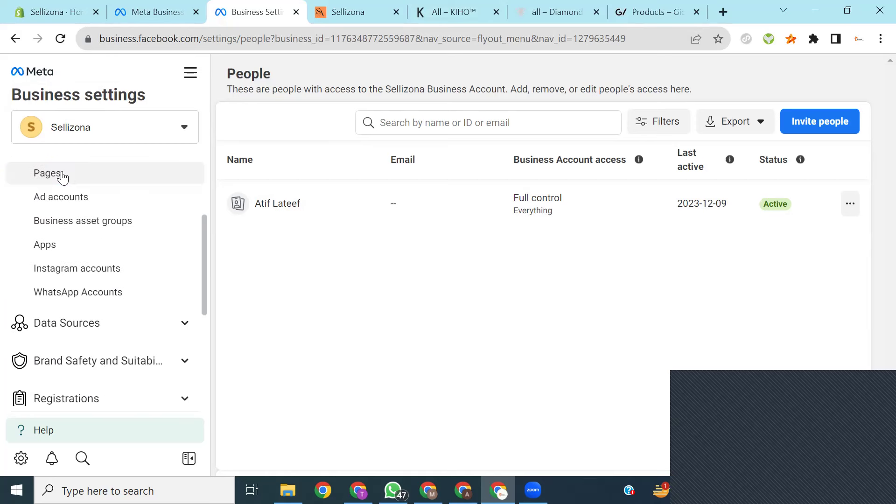
left_click(61, 175)
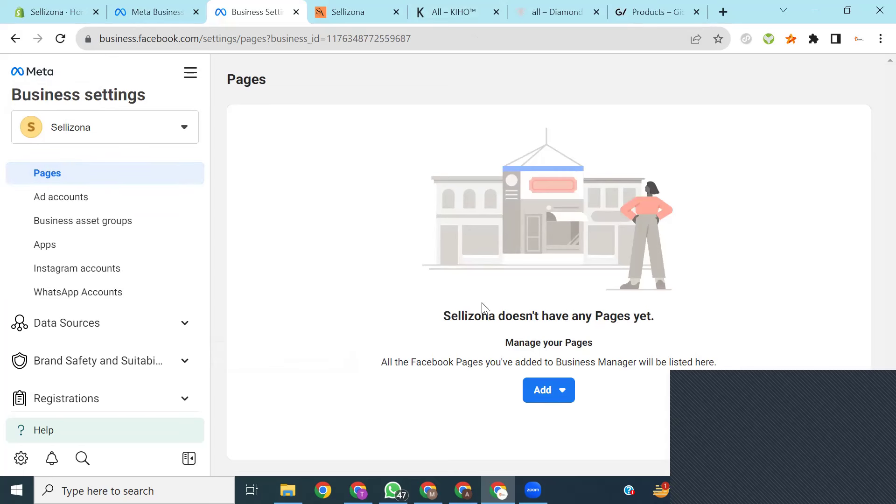
left_click(549, 390)
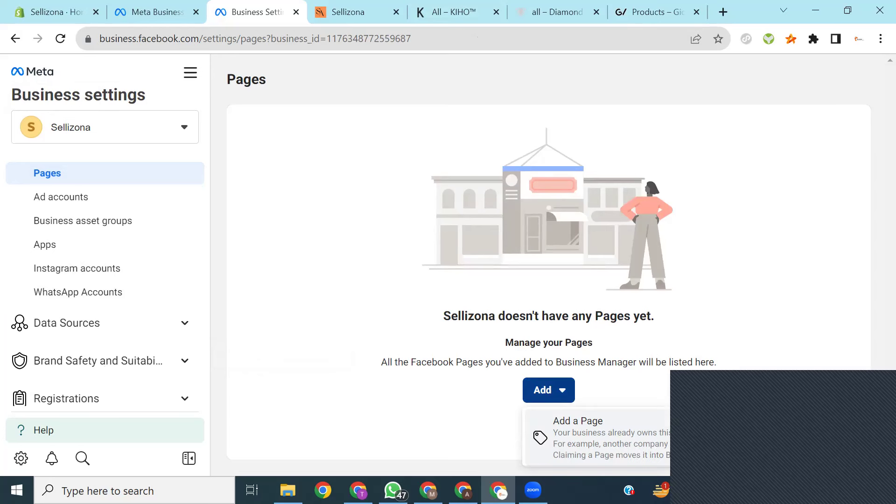
scroll(788, 457, "down", 2)
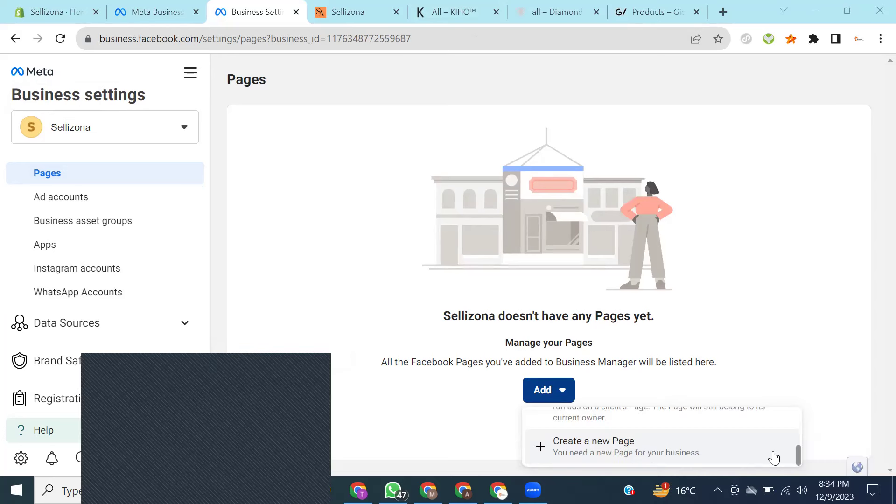
scroll(797, 452, "up", 2)
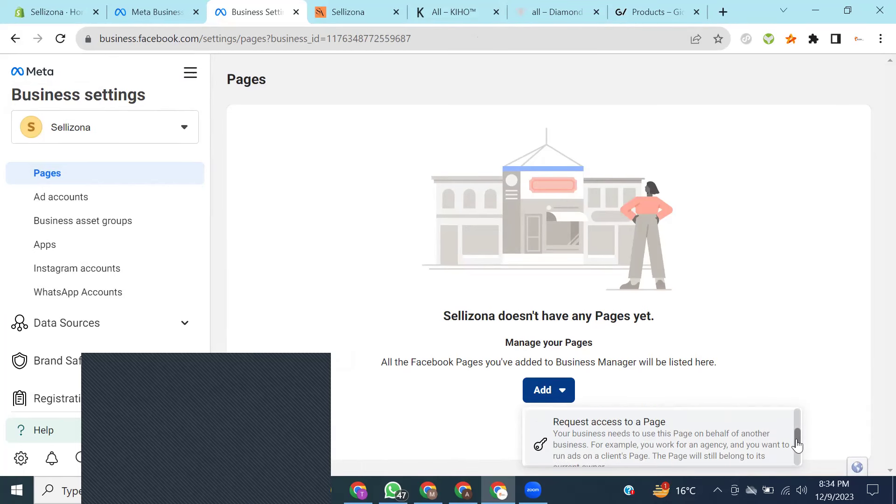
scroll(797, 439, "up", 2)
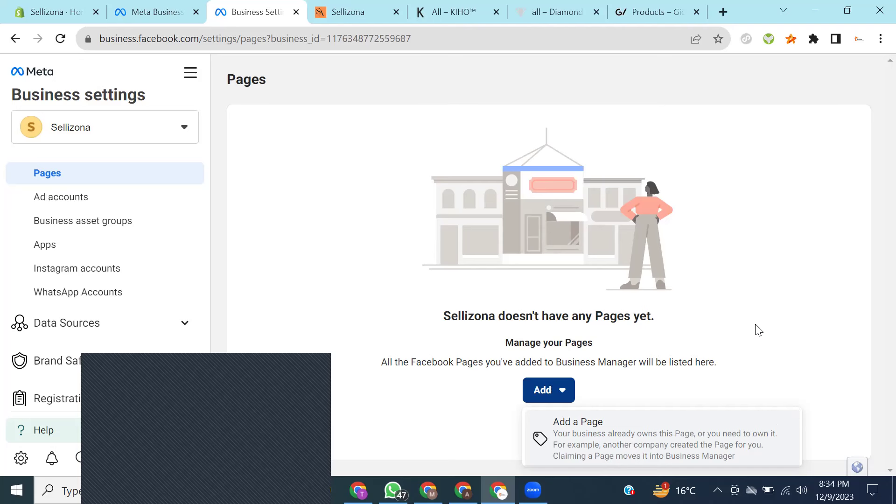
Search 'se', pick the existing Sellizona Facebook Page, and add it to the business.
left_click(616, 437)
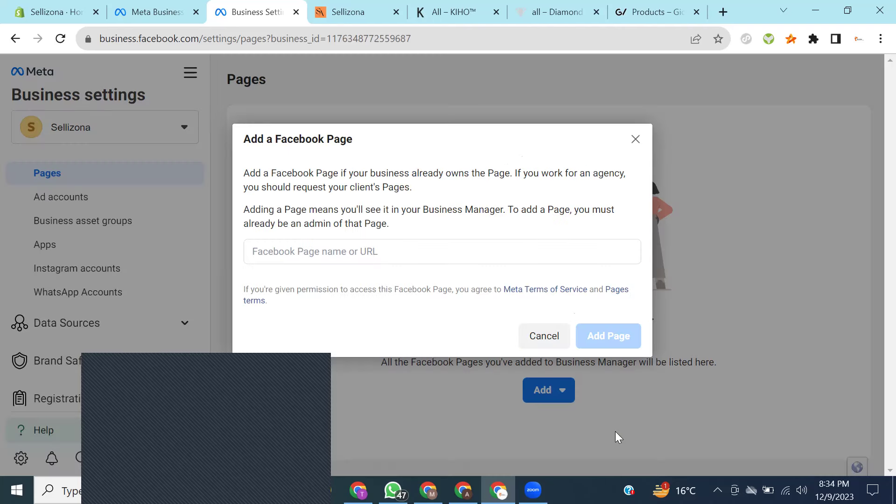
left_click(358, 256)
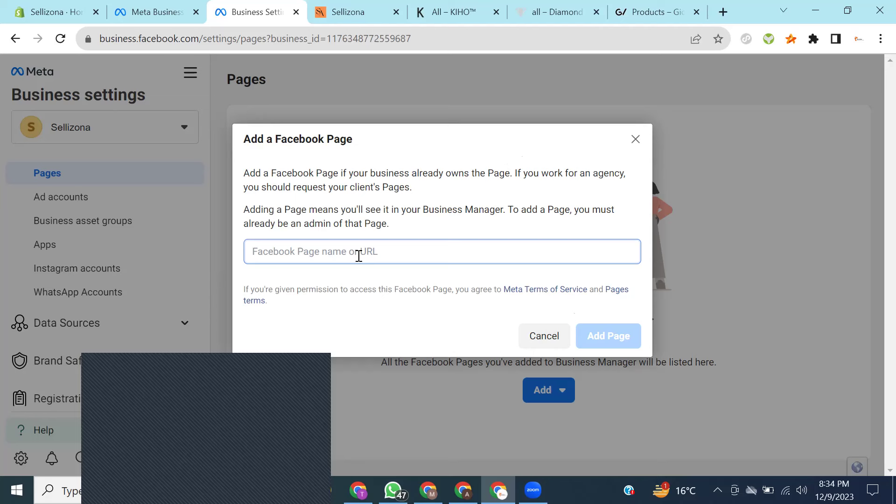
type("sell")
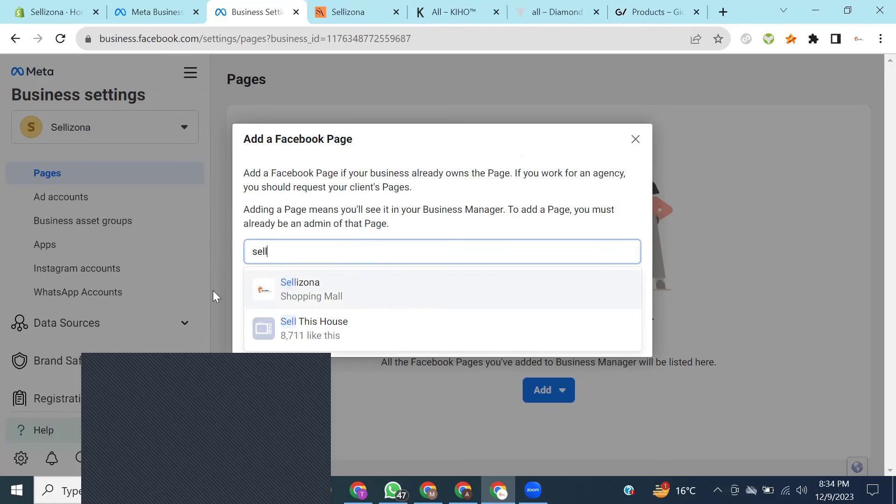
left_click(321, 294)
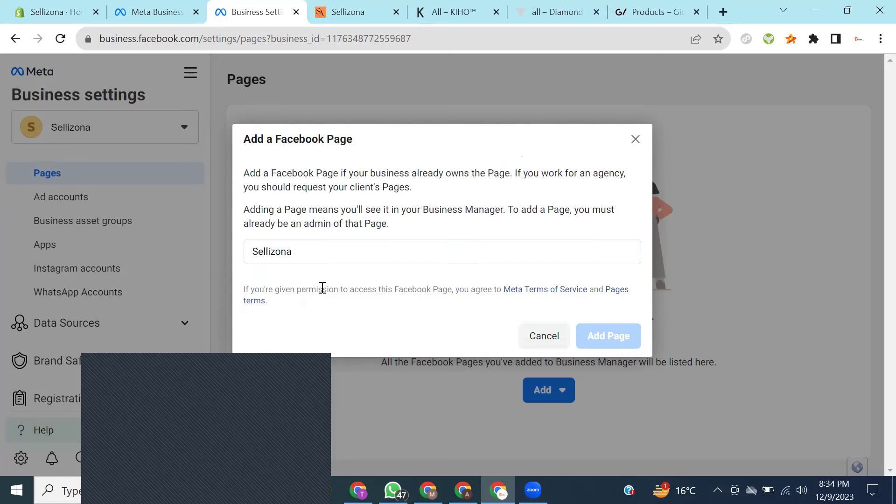
left_click(635, 386)
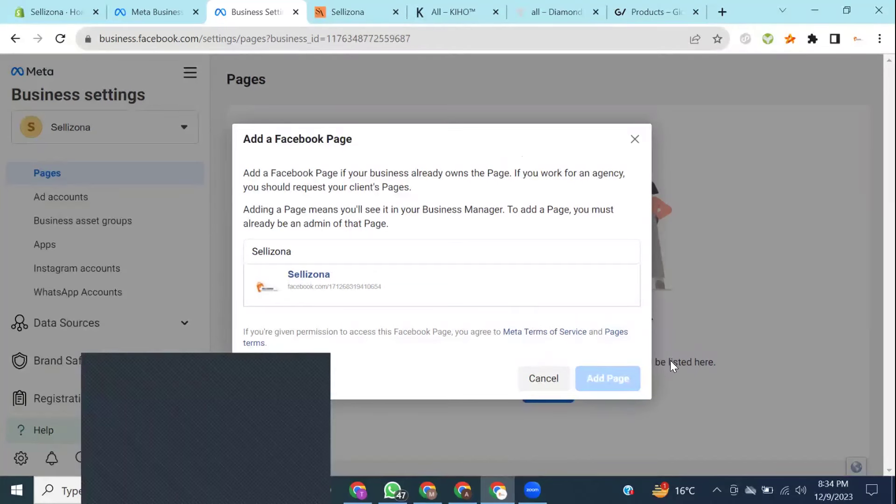
left_click(450, 290)
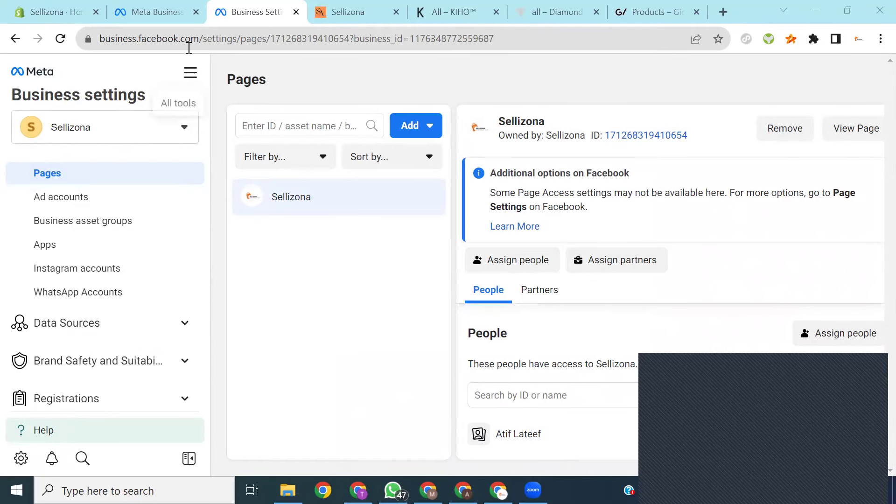
Go to the business's Ad accounts and choose Create a new ad account from the Add menu.
left_click(81, 200)
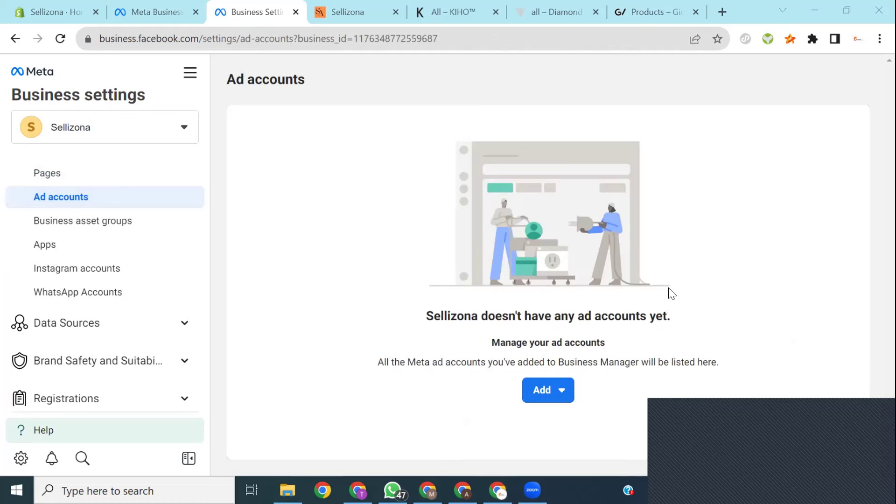
left_click(548, 392)
left_click(547, 392)
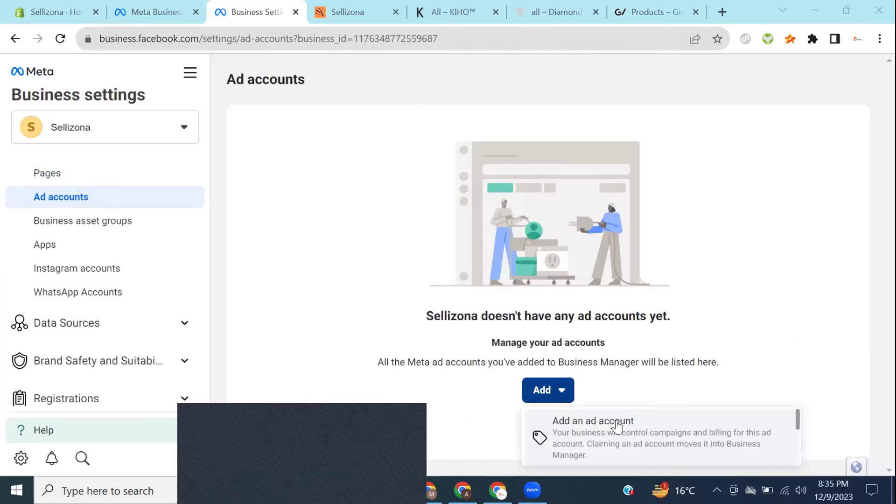
left_click_drag(796, 425, 799, 462)
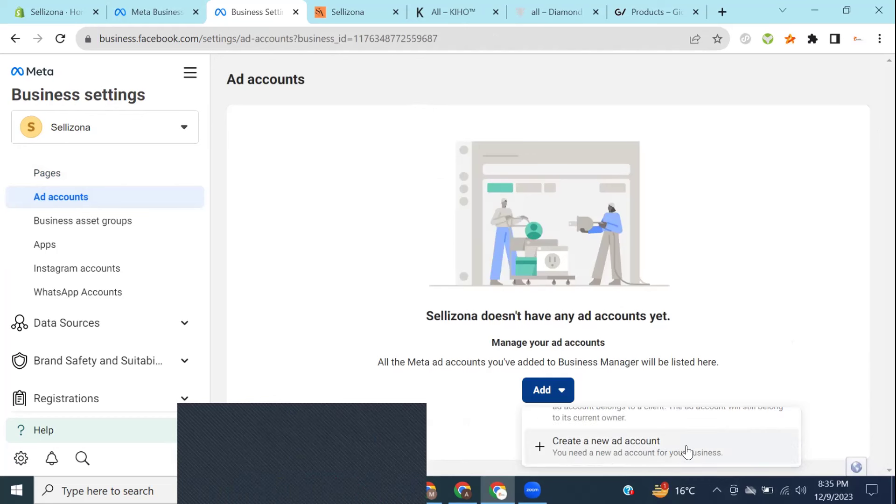
scroll(702, 452, "up", 1)
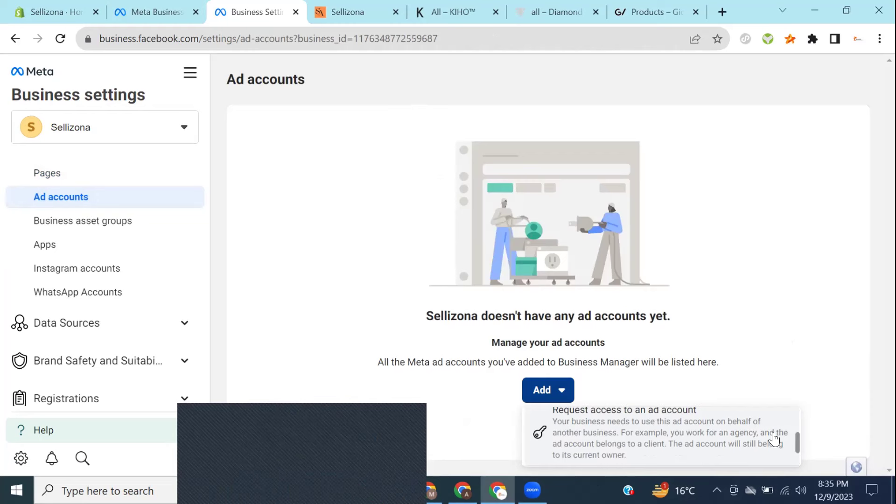
scroll(780, 443, "down", 1)
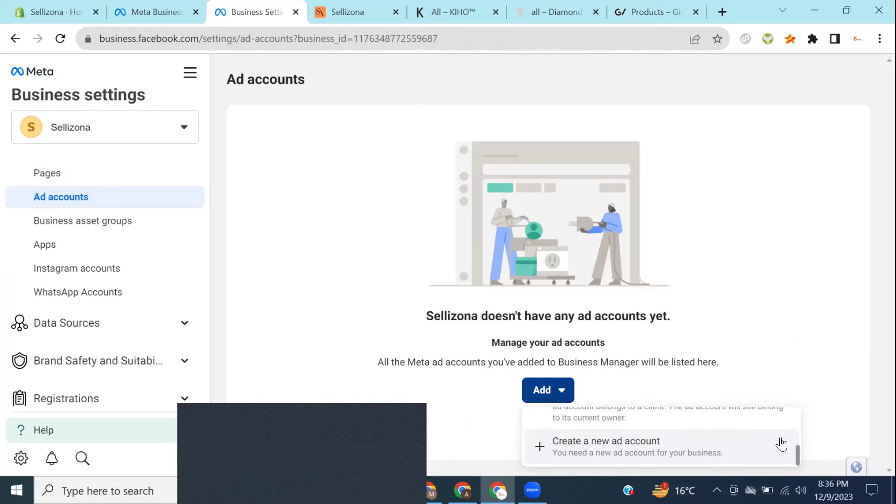
left_click(628, 453)
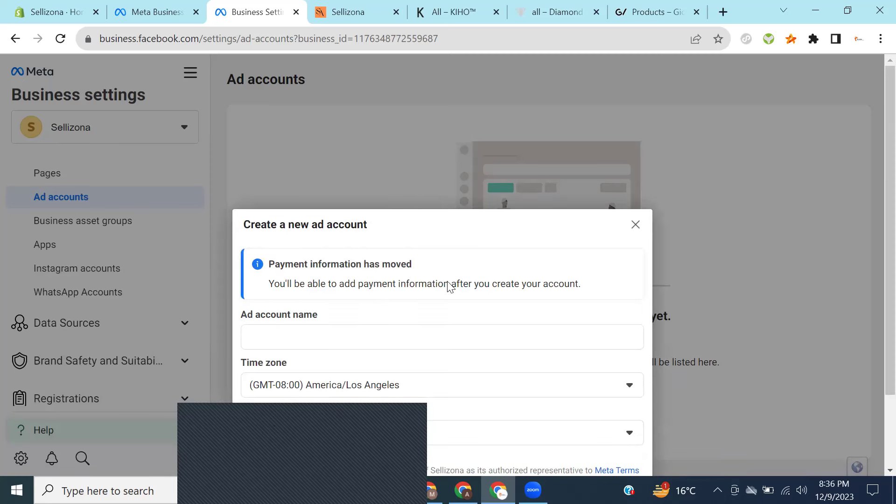
Enter 'Sellizona' as the new ad account name.
left_click(302, 337)
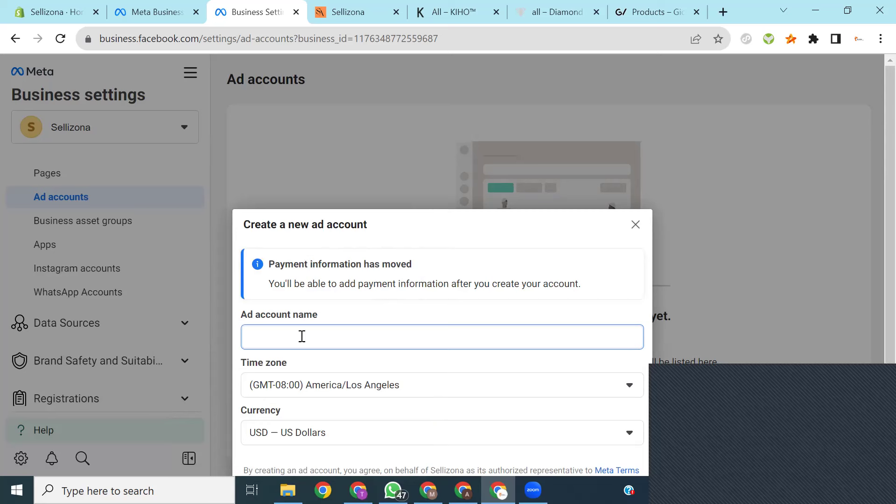
type("Sellizona")
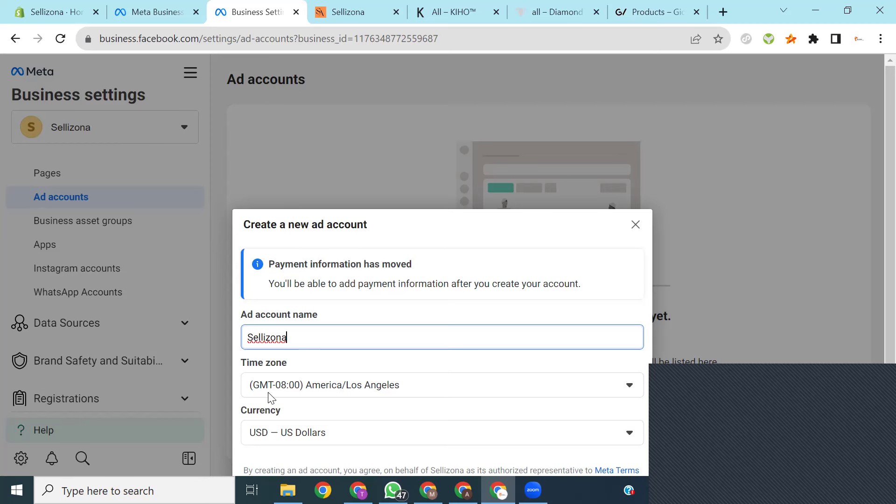
left_click(485, 391)
left_click(486, 391)
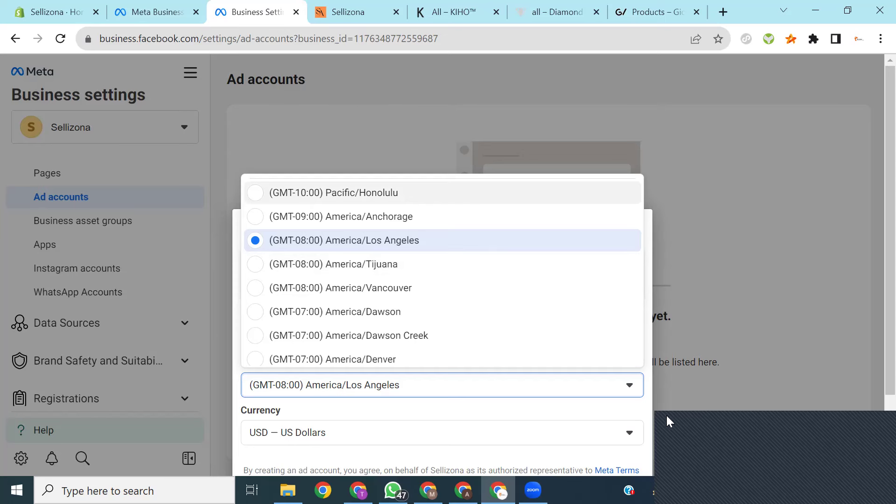
Set the ad account time zone to (GMT+05:00) Asia/Karachi.
left_click(590, 395)
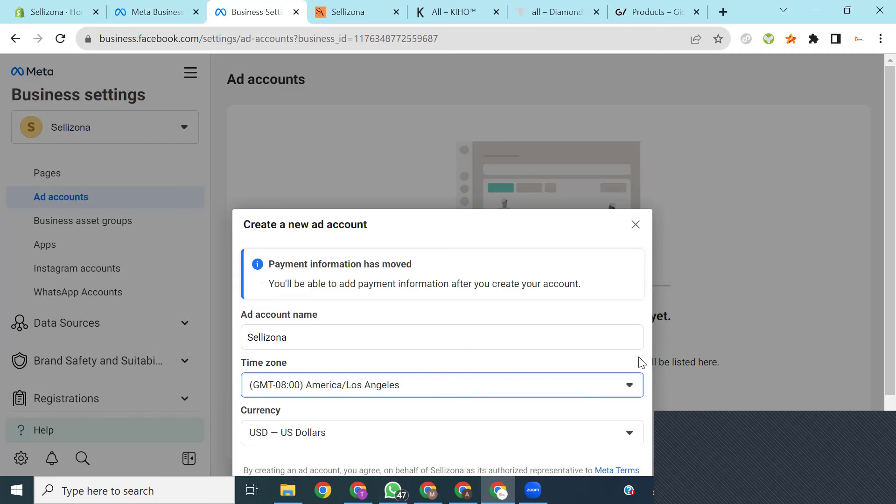
left_click(426, 386)
scroll(401, 289, "down", 5)
scroll(387, 296, "down", 12)
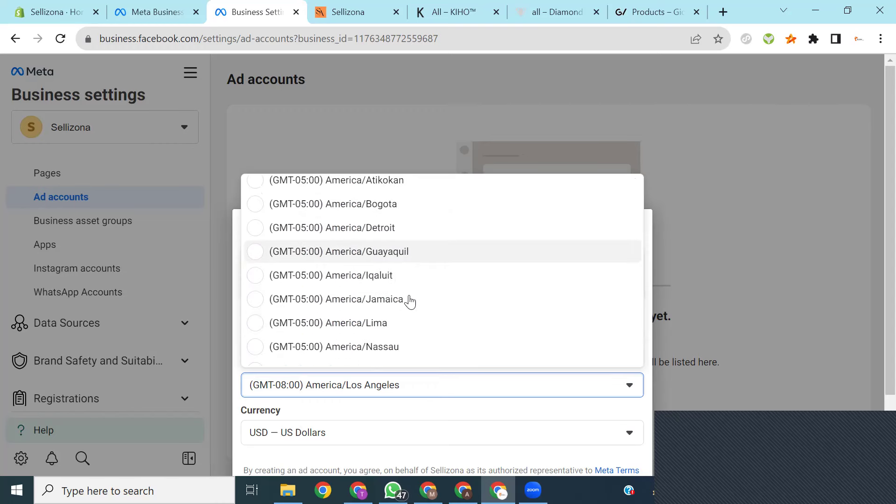
scroll(408, 290, "up", 8)
scroll(405, 307, "down", 8)
scroll(406, 306, "up", 20)
scroll(409, 308, "up", 3)
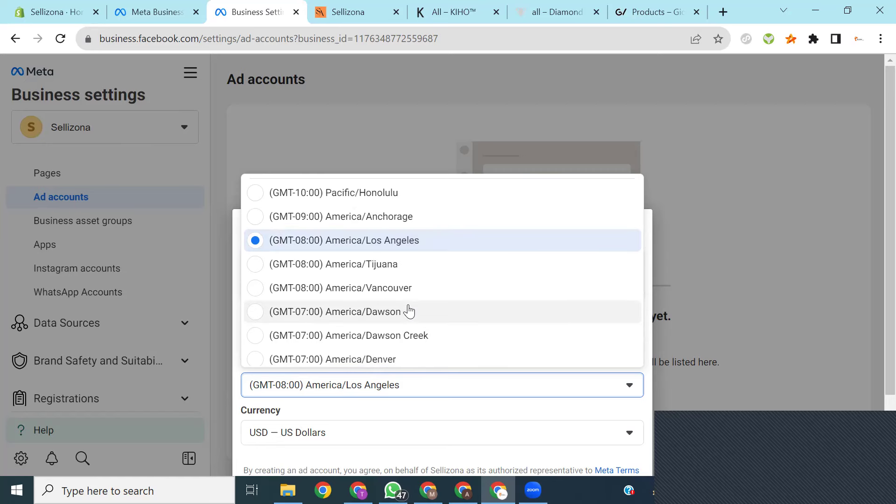
scroll(416, 280, "down", 10)
scroll(423, 292, "down", 20)
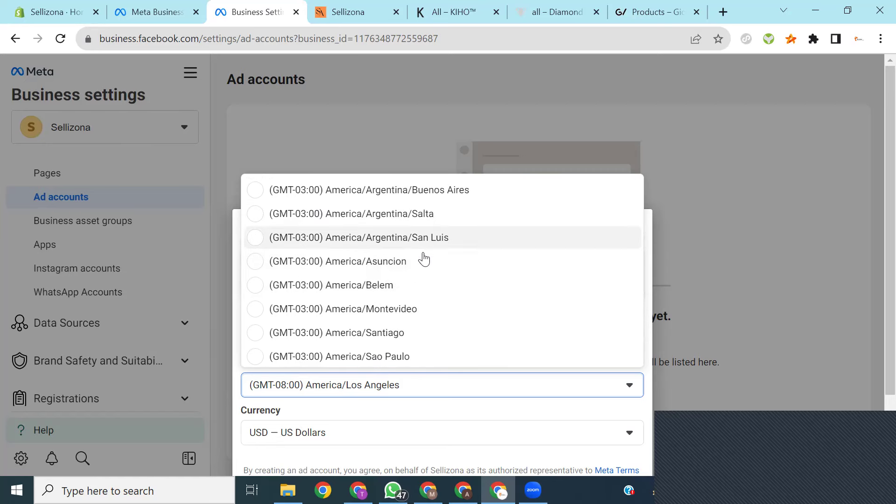
scroll(413, 294, "down", 10)
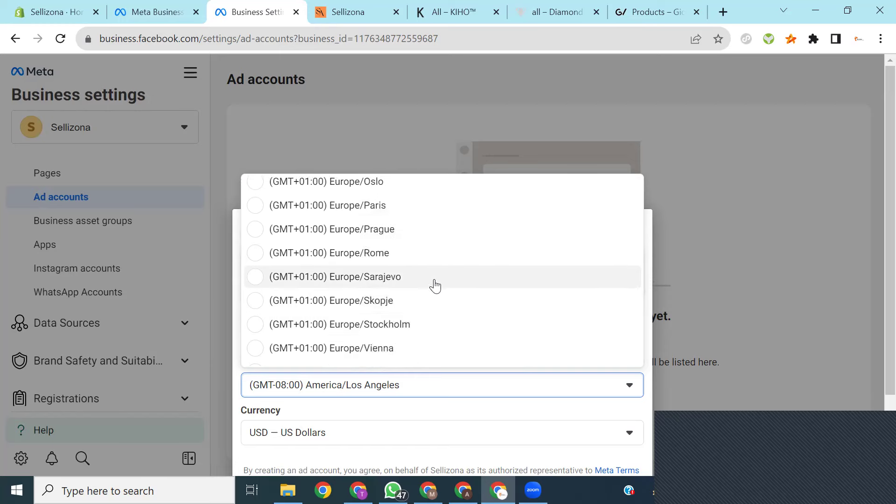
scroll(438, 273, "down", 15)
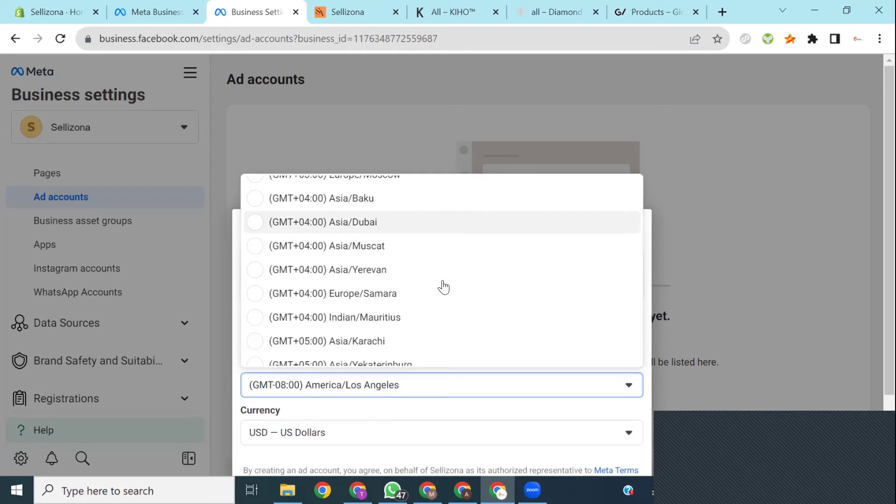
left_click(537, 341)
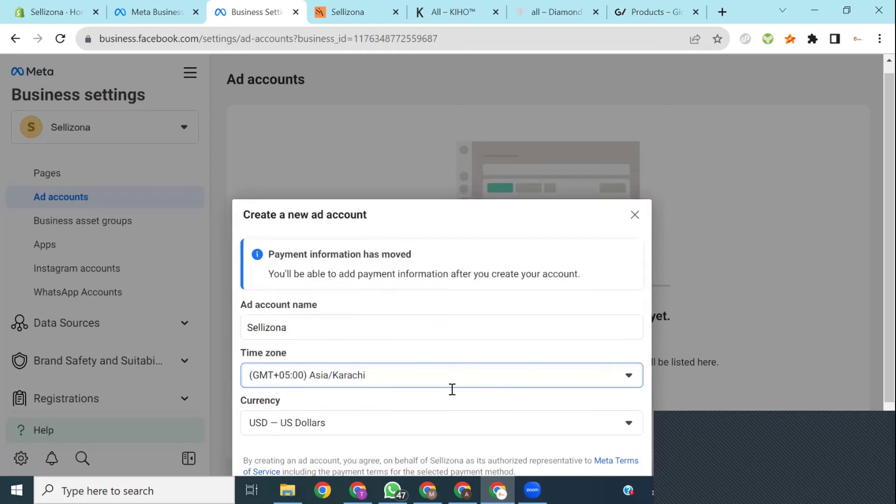
scroll(365, 342, "down", 2)
left_click(365, 343)
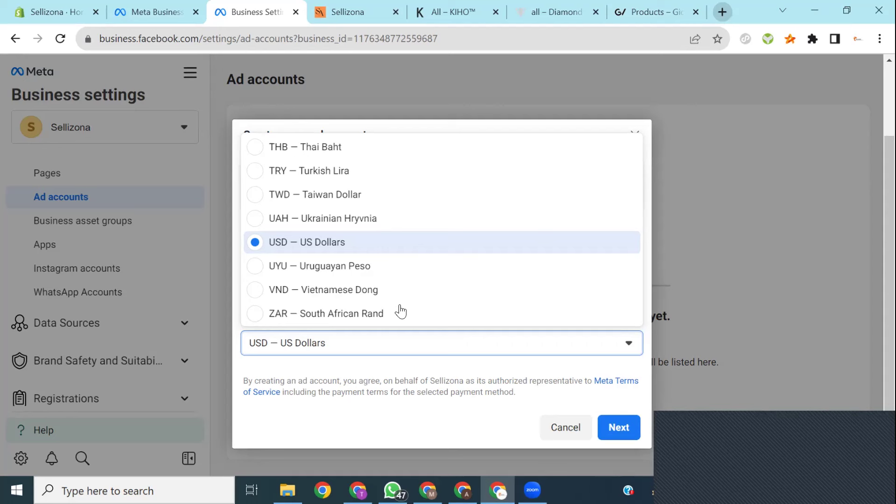
Choose PKR — Pakistani Rupee currency and create the account for My business (Sellizona).
scroll(369, 287, "up", 5)
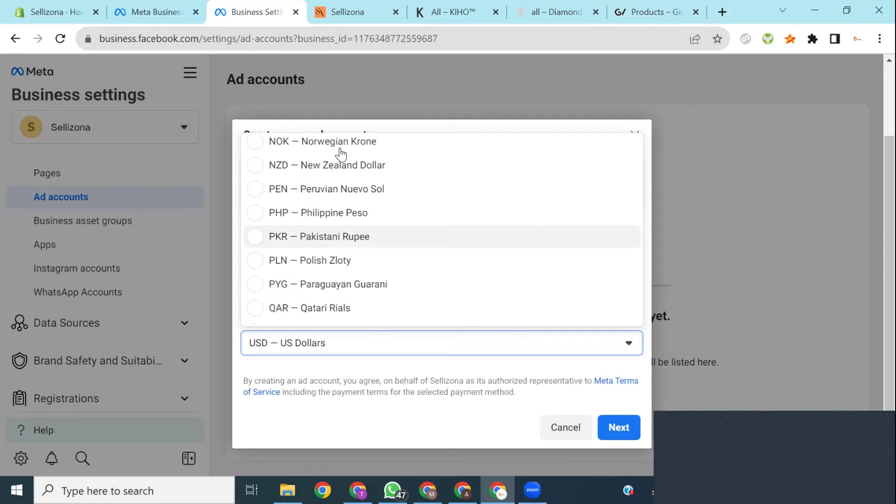
left_click(265, 242)
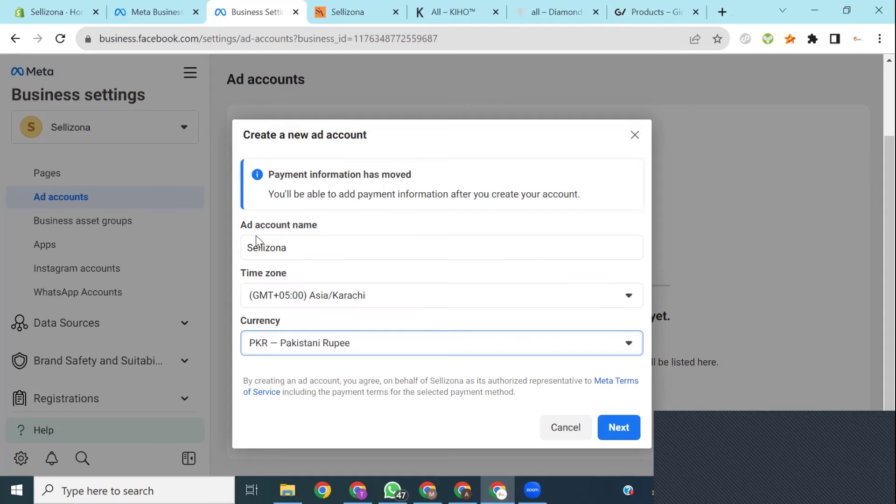
left_click(615, 432)
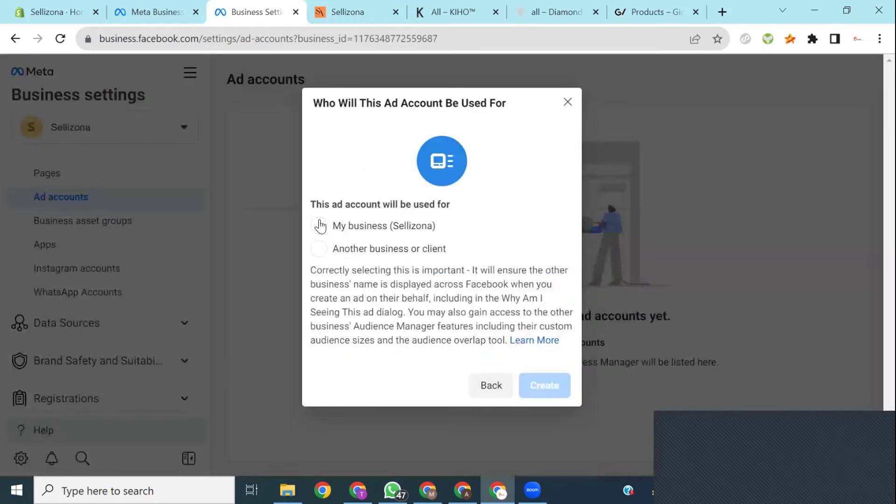
left_click(319, 227)
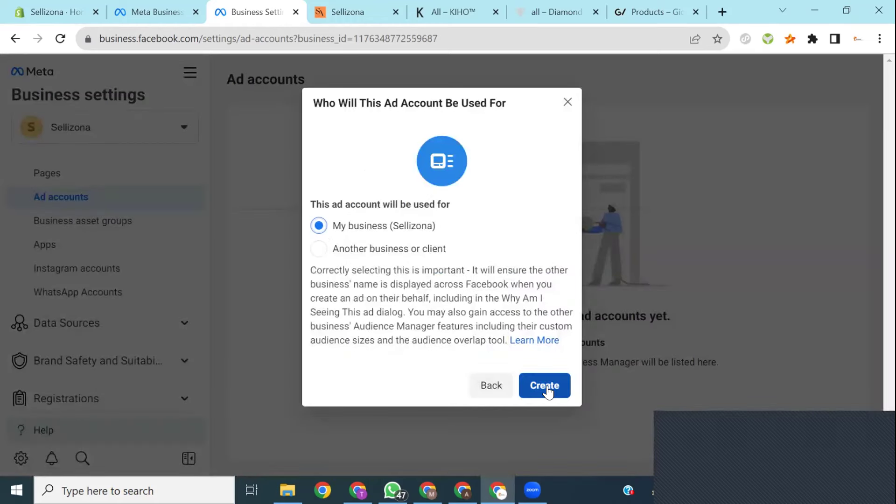
left_click(547, 387)
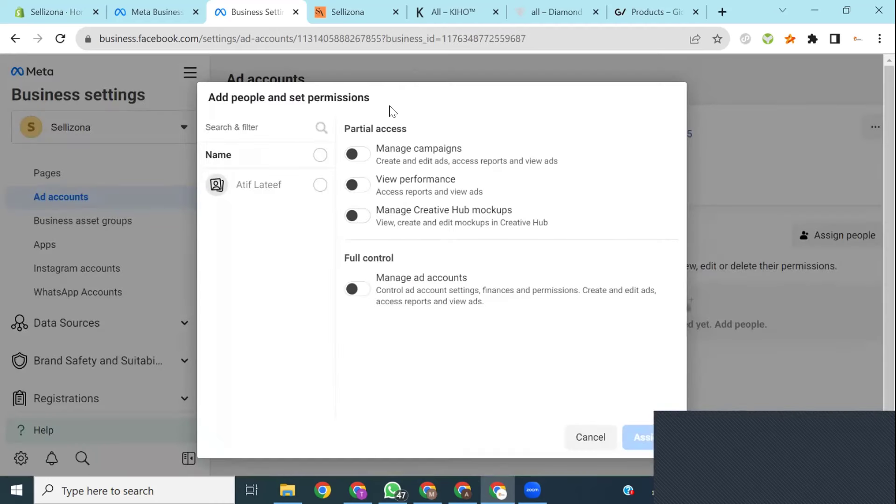
Give the one listed person full control of the new Sellizona ad account.
left_click(320, 185)
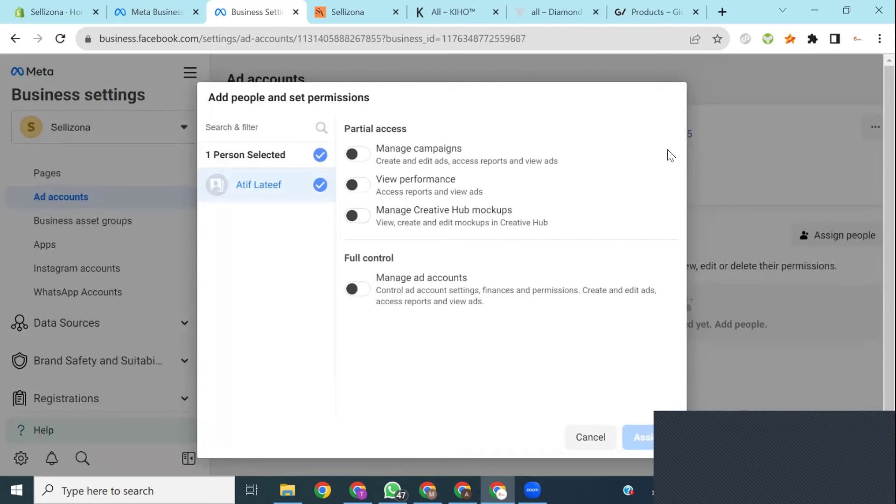
left_click(365, 295)
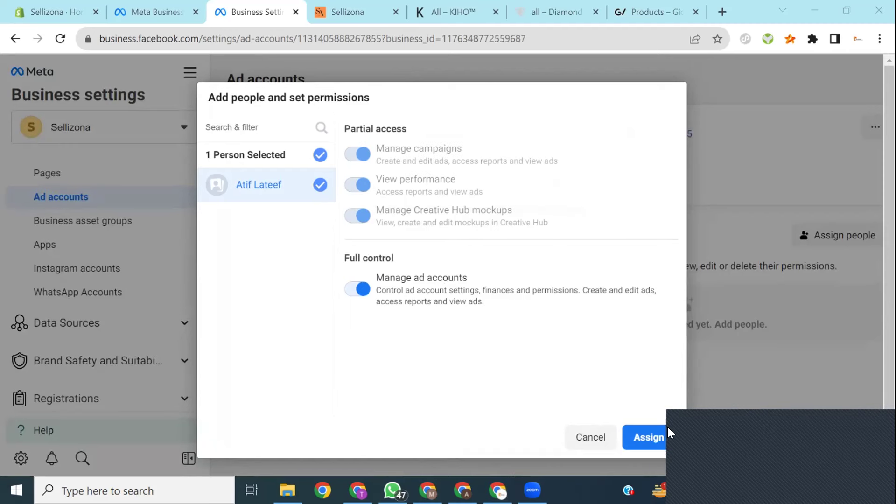
left_click(649, 438)
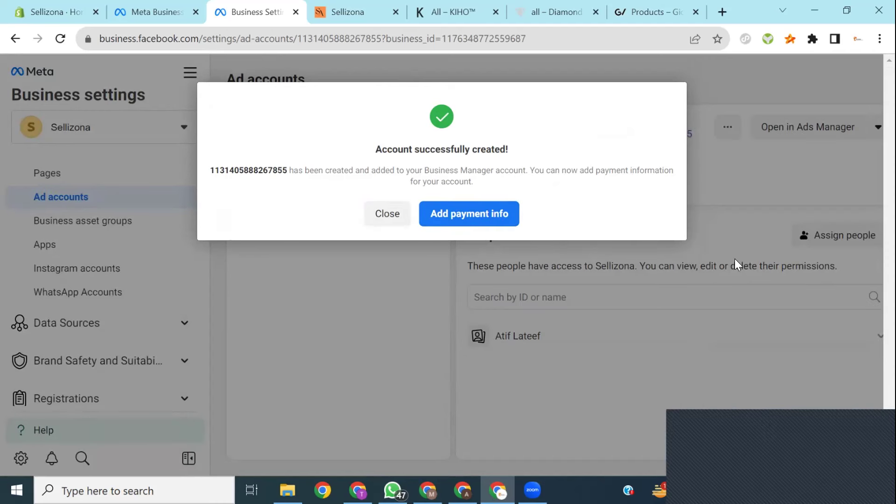
Dismiss the success message, open the Sellizona ad account, then view the business's Instagram accounts.
left_click(394, 217)
left_click(494, 216)
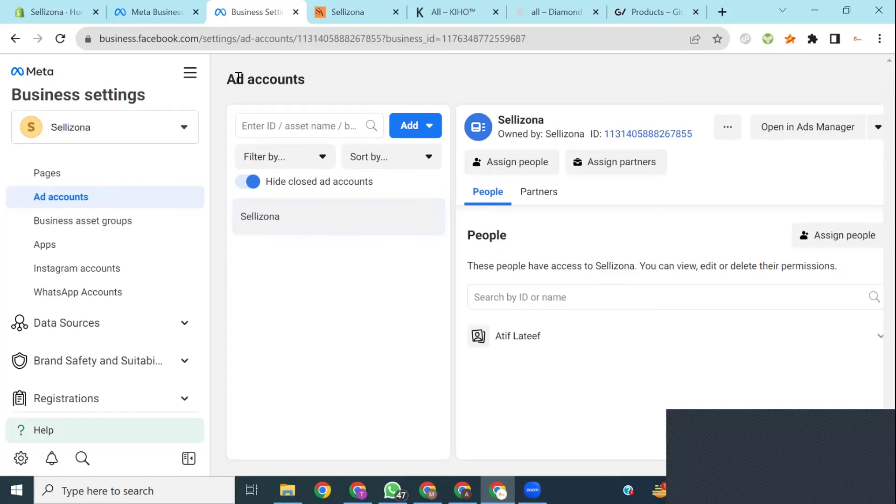
left_click(256, 219)
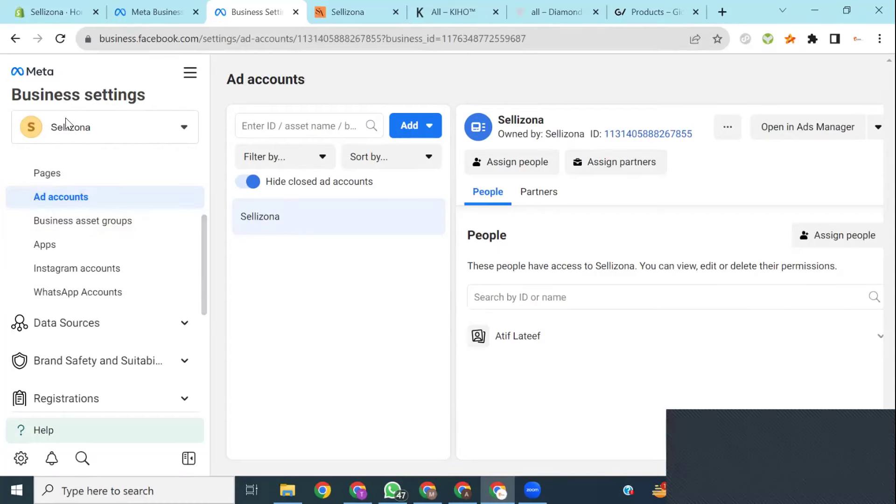
left_click(83, 272)
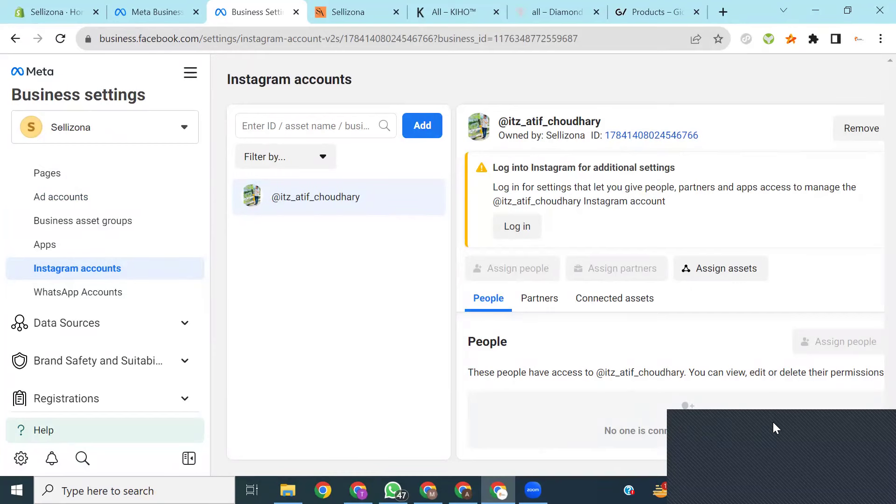
Remove the Instagram account from Sellizona, reloading and retrying after the first removal fails.
left_click(860, 127)
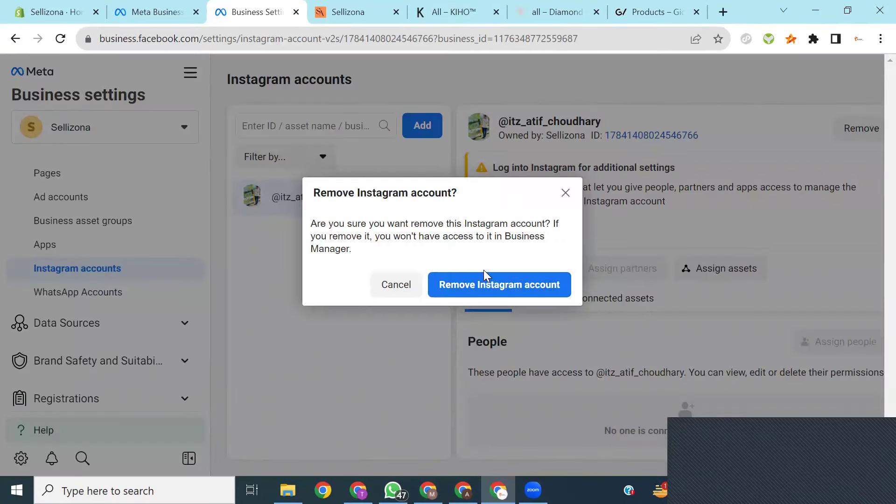
left_click(507, 286)
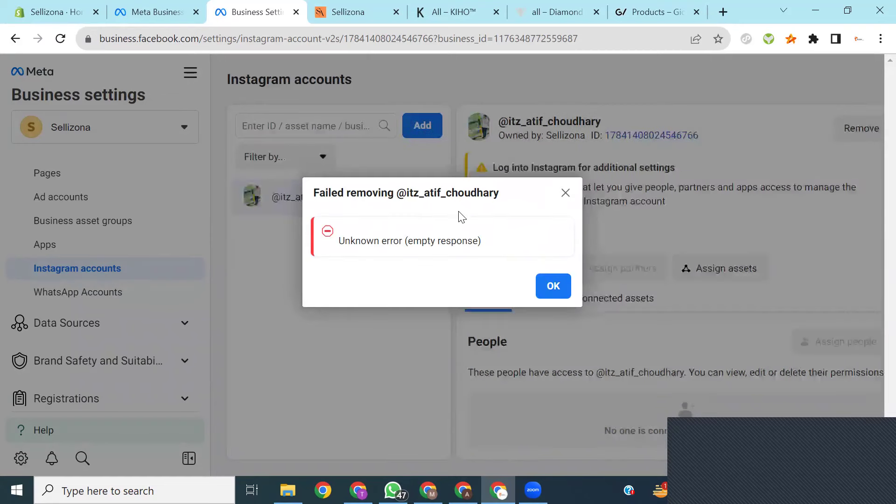
left_click(559, 292)
left_click(60, 38)
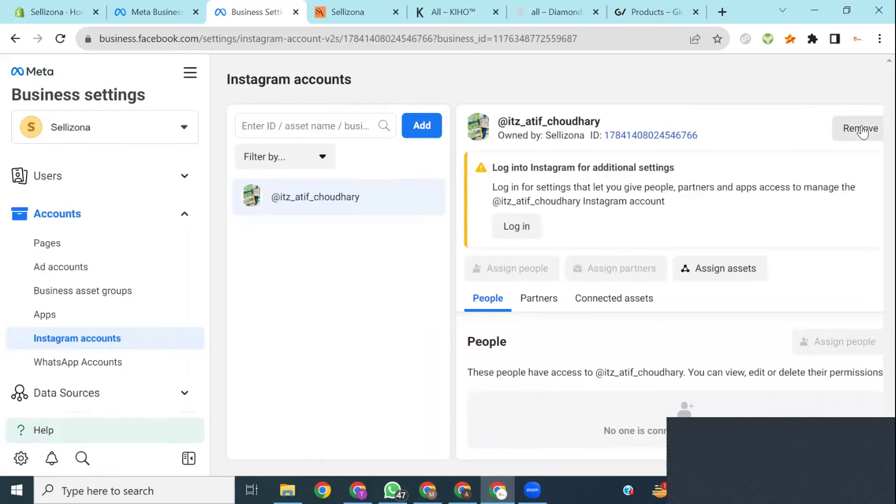
left_click(862, 130)
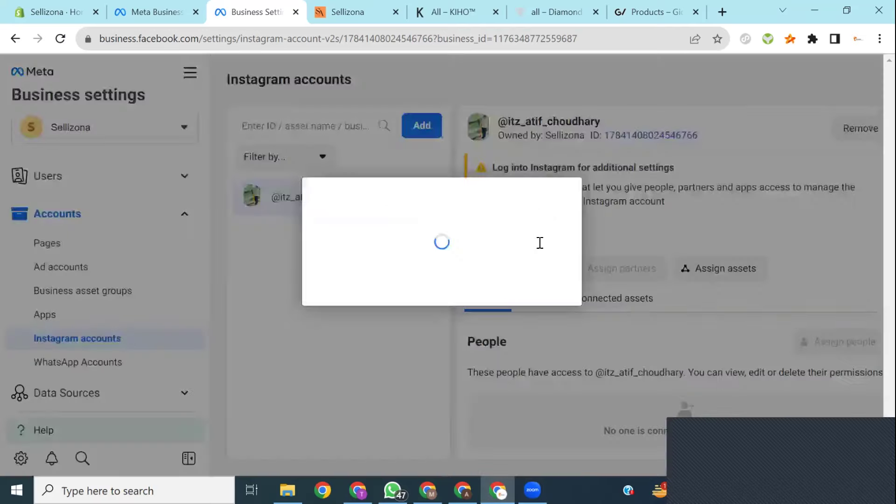
left_click(481, 280)
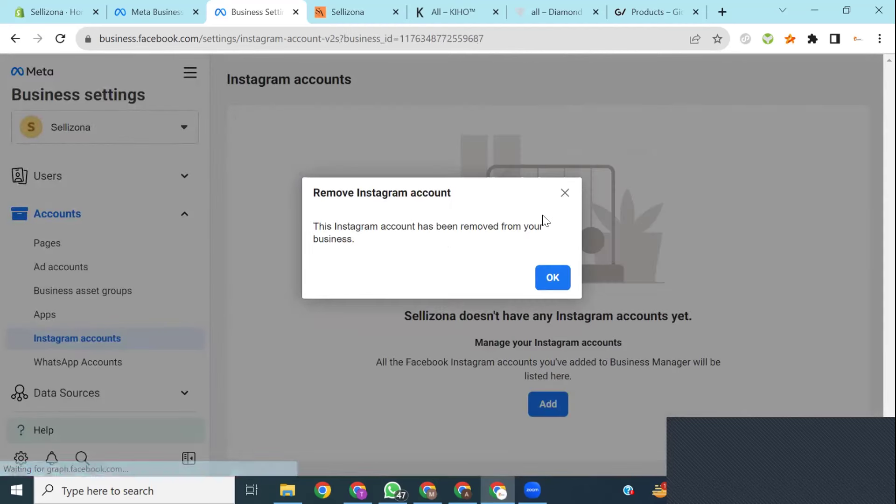
left_click(549, 278)
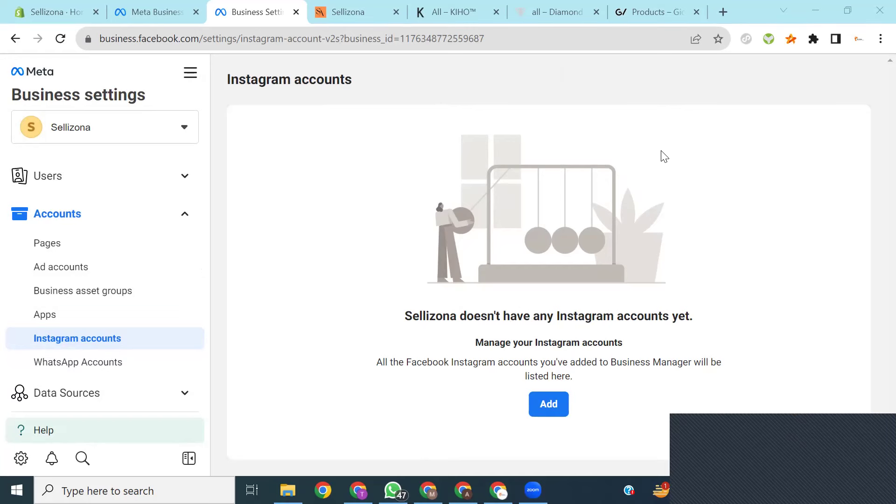
Add an Instagram account via Connect your Instagram account, bringing up the Instagram login popup.
left_click(548, 404)
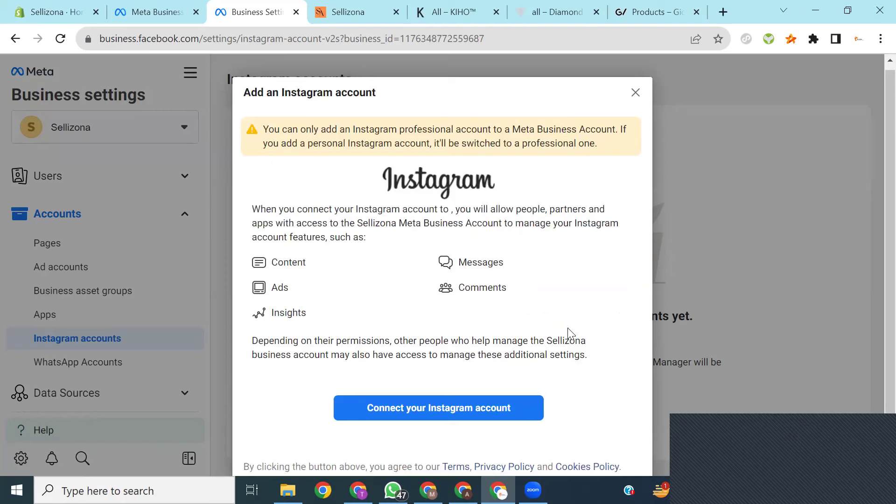
scroll(567, 334, "down", 1)
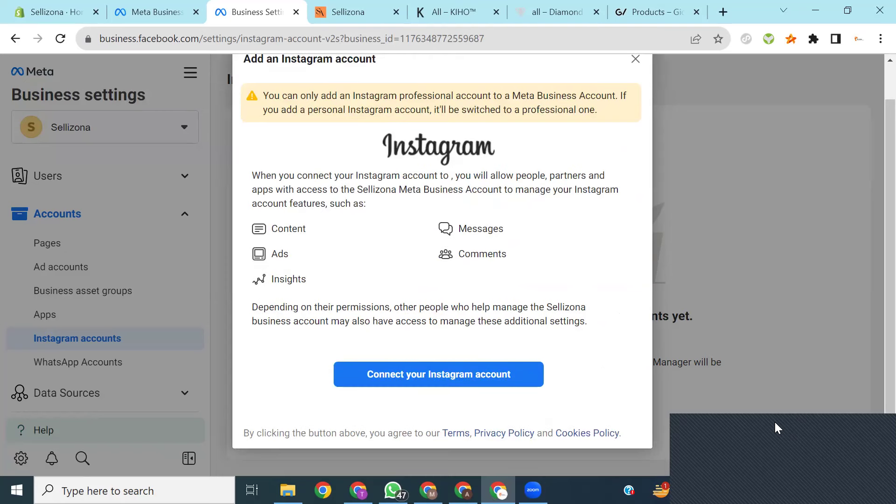
left_click(435, 382)
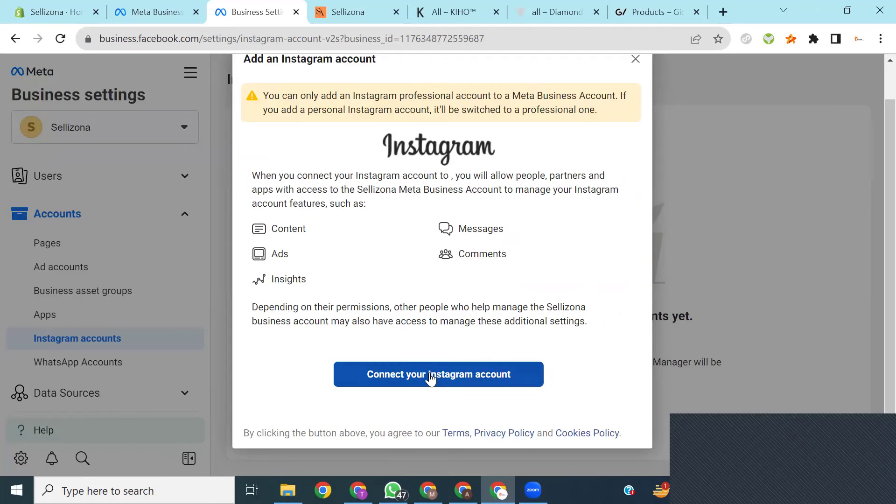
left_click(430, 379)
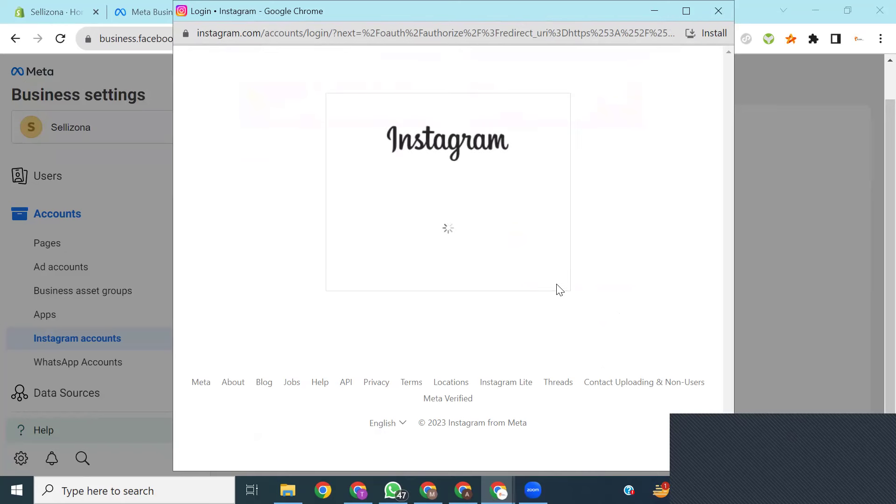
scroll(476, 295, "down", 1)
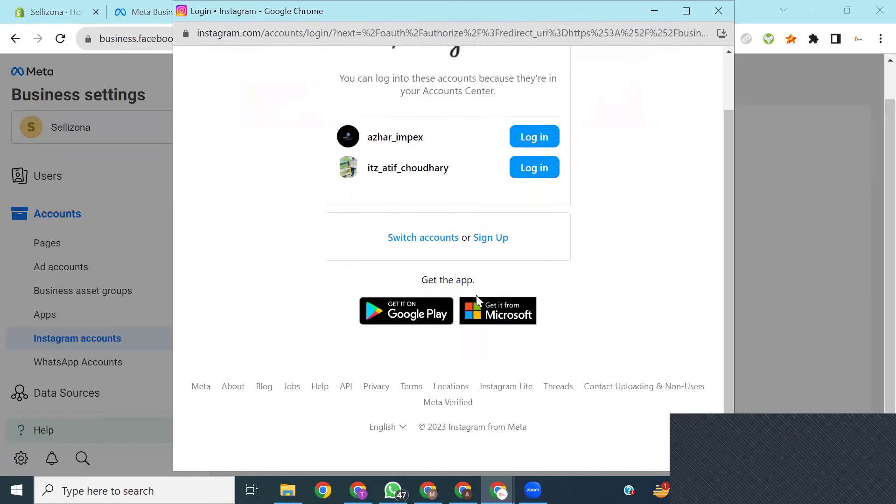
scroll(476, 295, "up", 1)
scroll(642, 233, "up", 1)
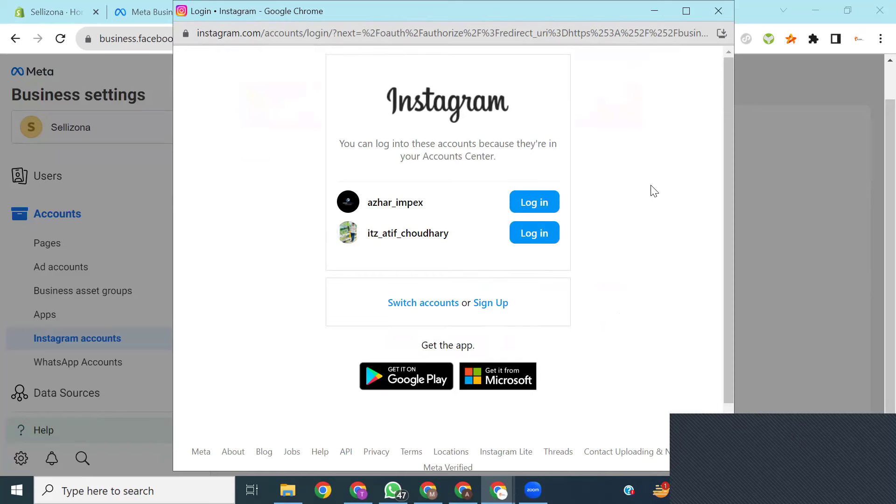
Switch to Instagram sign-up and enter the business e-mail and full name 'Sellizona'.
left_click(485, 304)
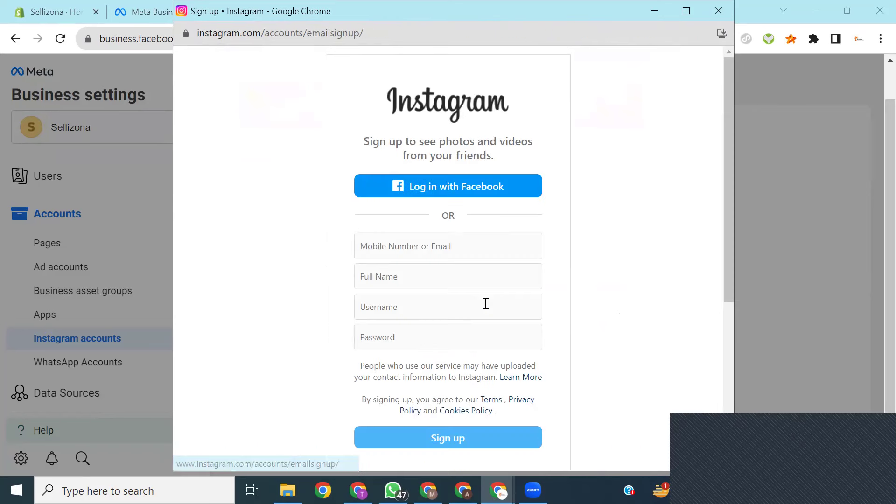
left_click(418, 247)
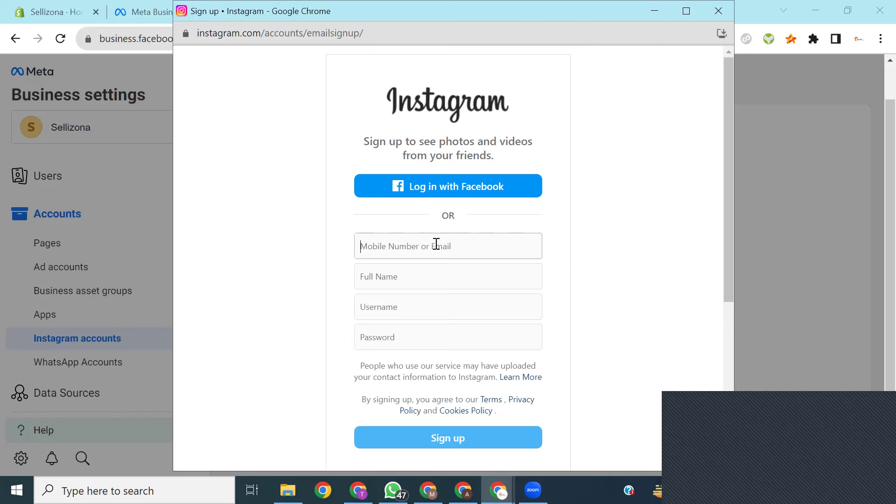
left_click(435, 244)
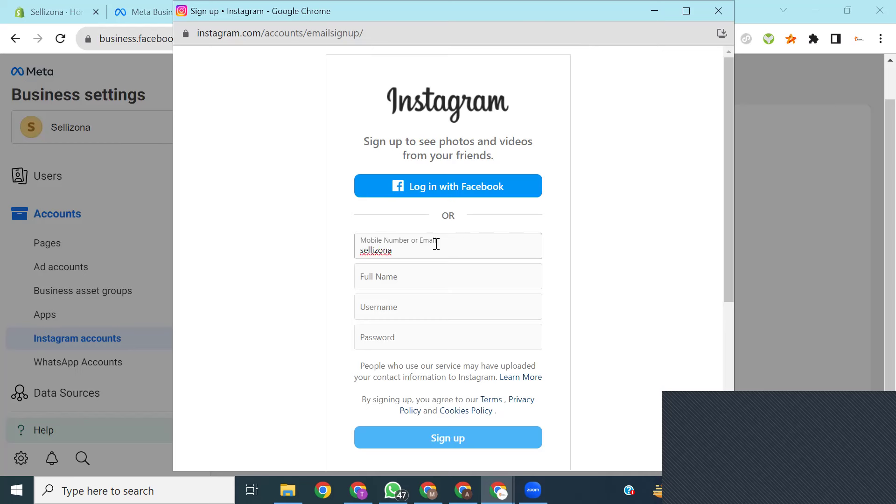
left_click(417, 278)
type("Sellizona")
left_click(554, 277)
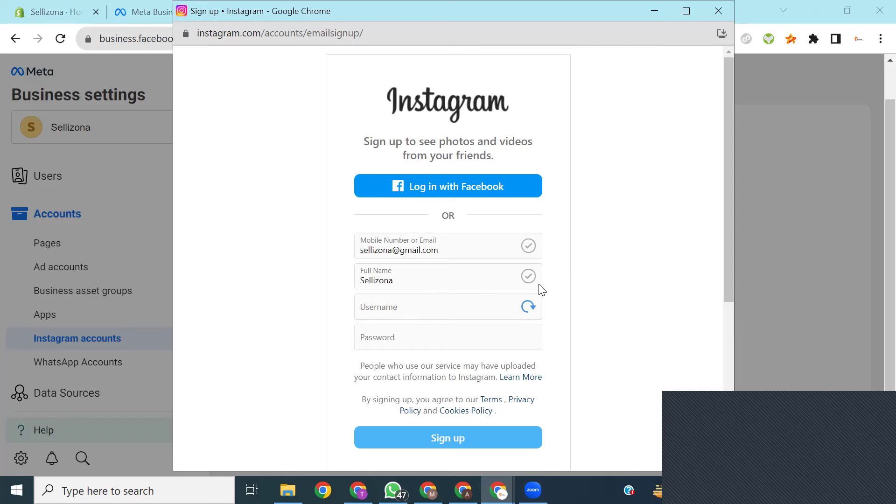
Enter a username, then type a password, clearing and retyping it.
left_click(385, 309)
type("sellizona")
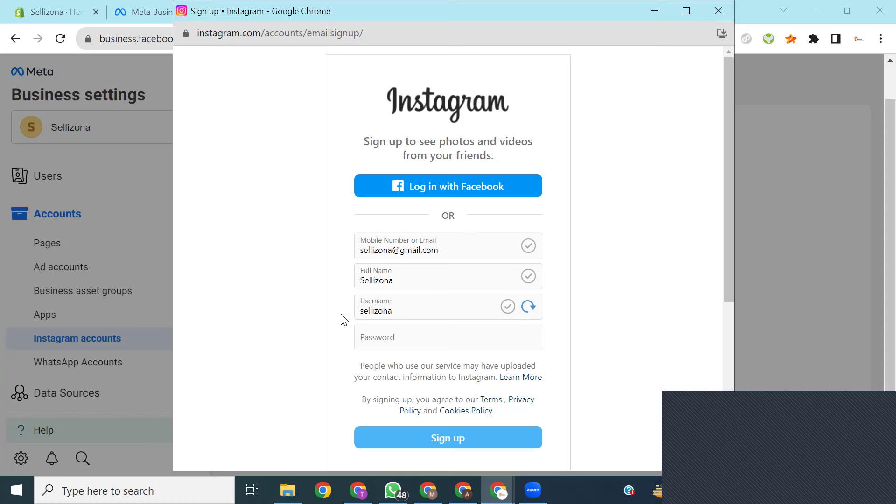
left_click(416, 338)
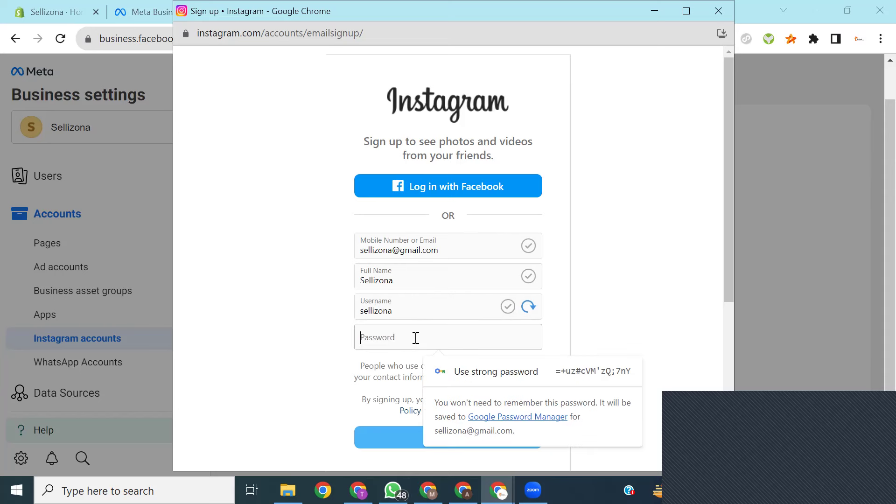
type("••")
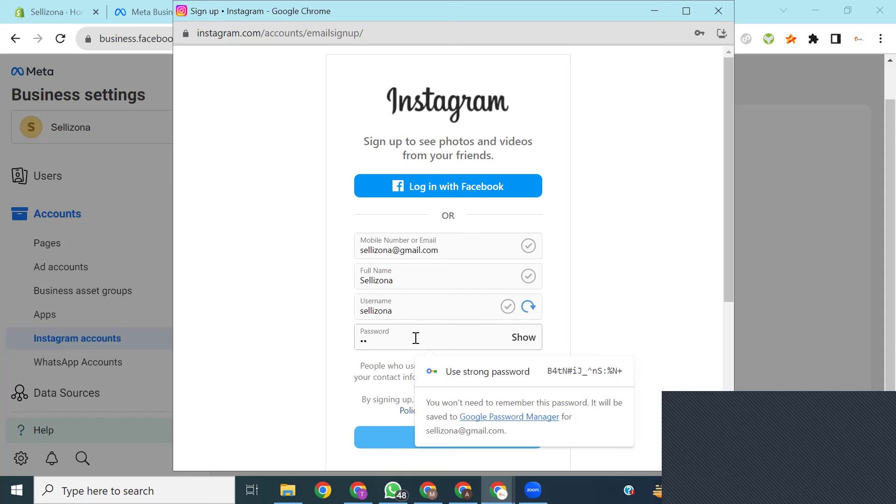
type("••••••")
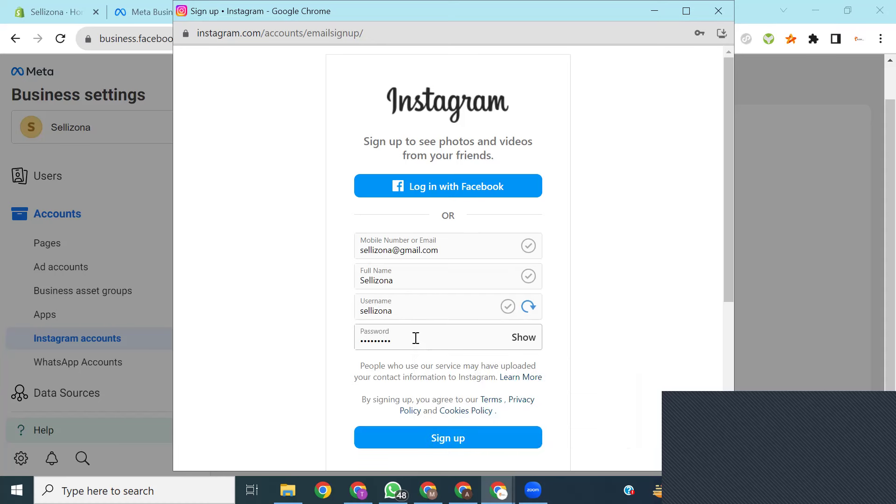
left_click(577, 334)
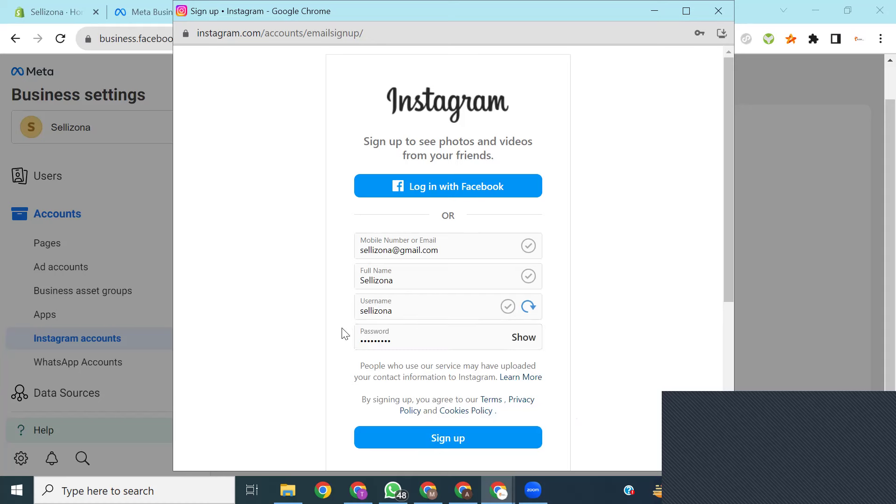
left_click_drag(394, 340, 377, 339)
key("ctrl+a")
key("BackSpace")
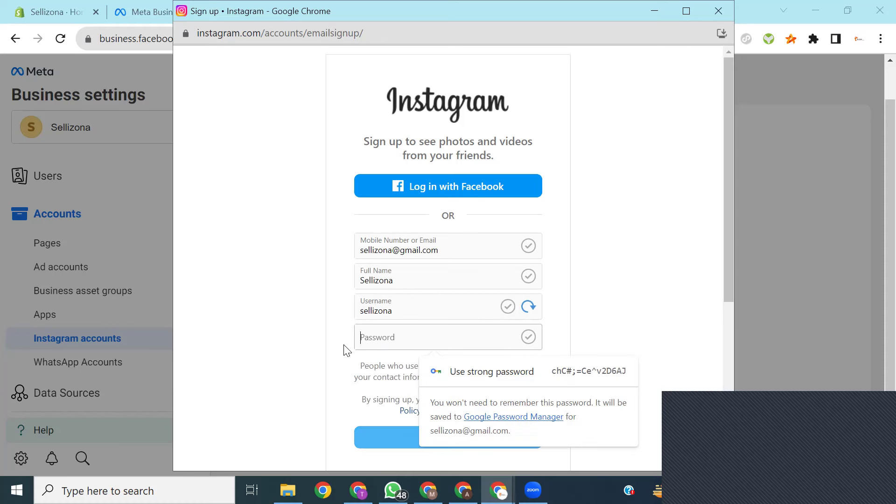
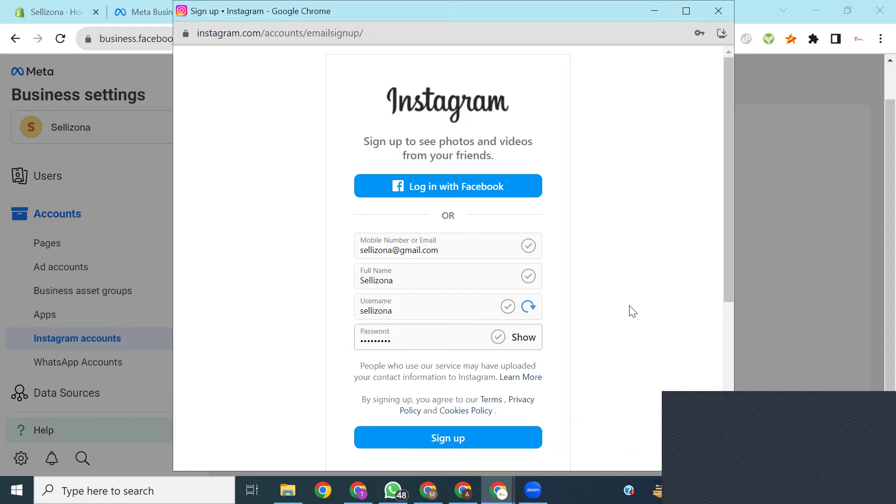
Submit the sign-up, then replace the rejected password with a new one.
left_click(448, 440)
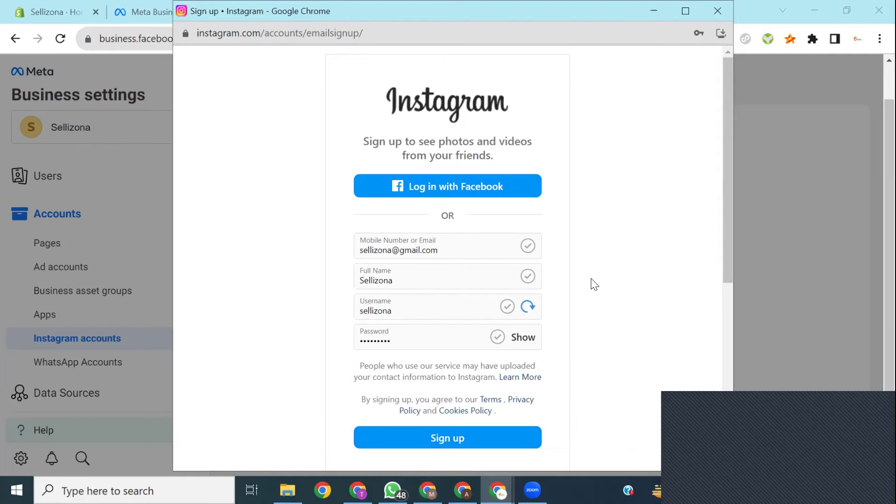
scroll(538, 286, "down", 5)
scroll(541, 316, "up", 4)
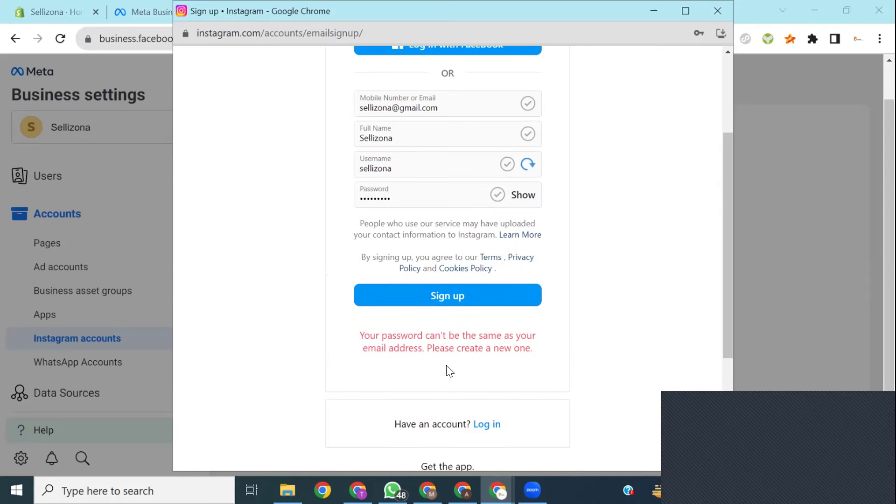
left_click_drag(395, 269, 352, 272)
key("BackSpace")
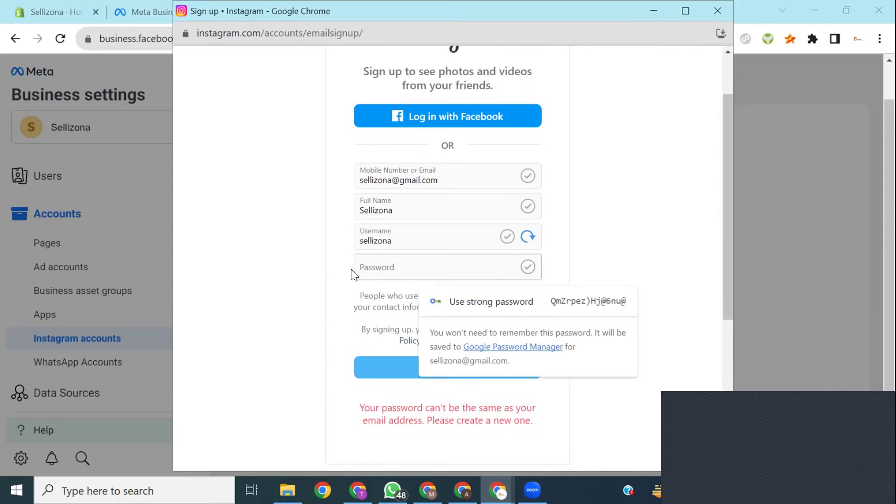
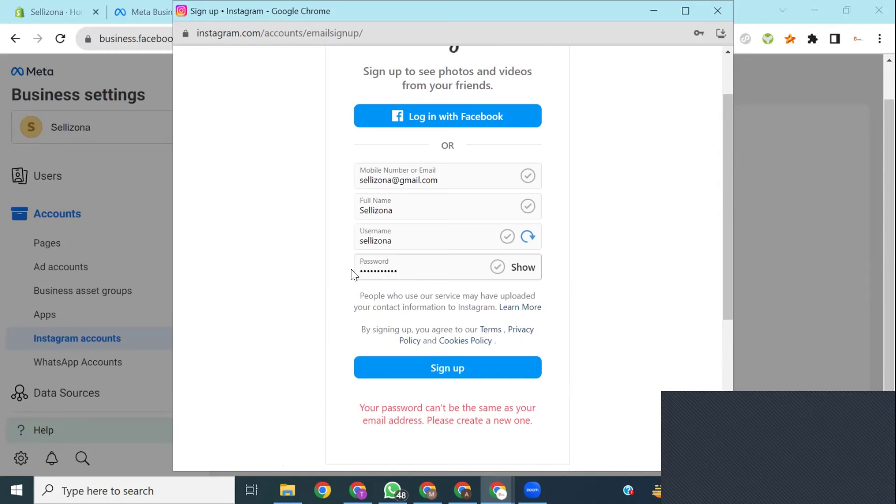
Submit the sign-up form and save the new password in Chrome.
left_click(449, 368)
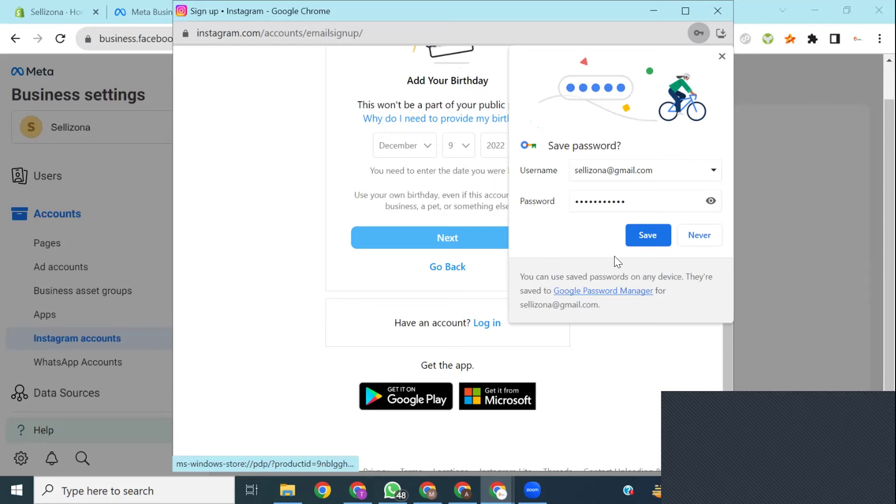
left_click(649, 235)
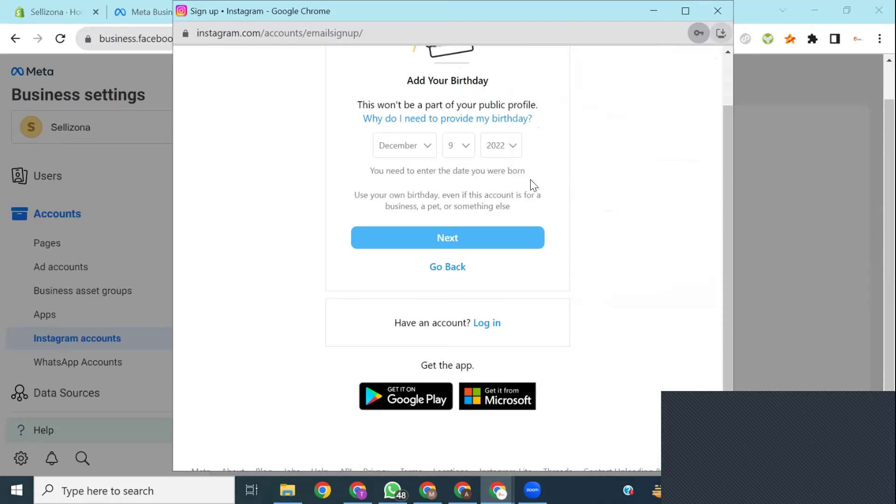
scroll(421, 236, "up", 2)
Set the birthday to January 1, 1999.
left_click(414, 215)
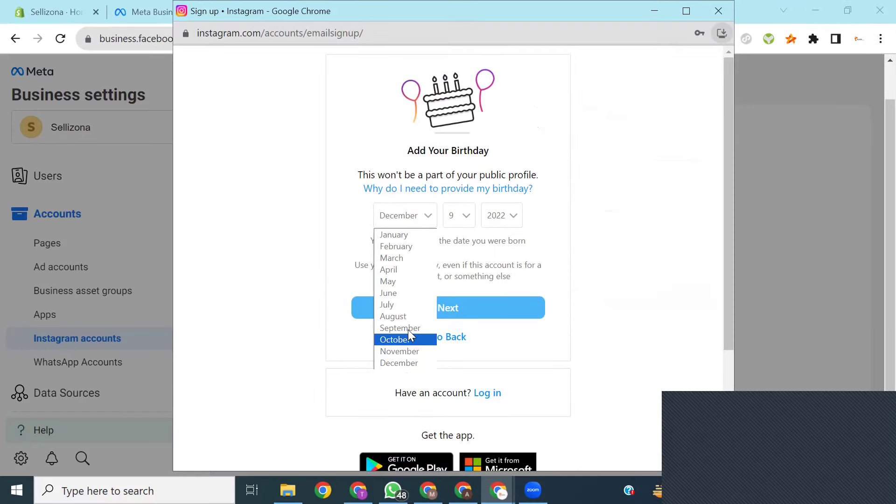
left_click(394, 235)
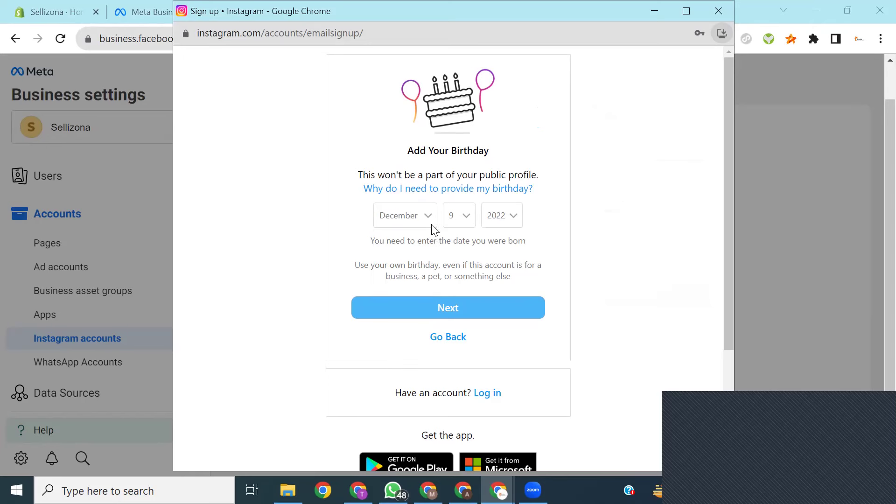
left_click(474, 216)
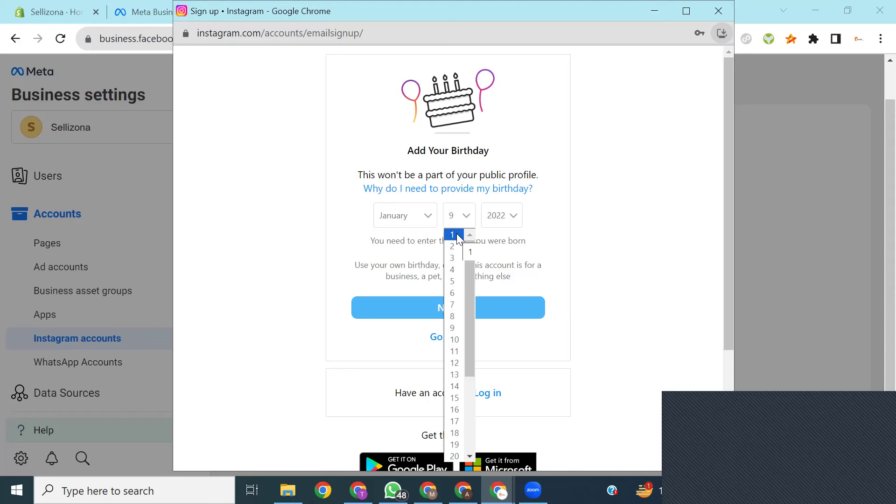
left_click(494, 217)
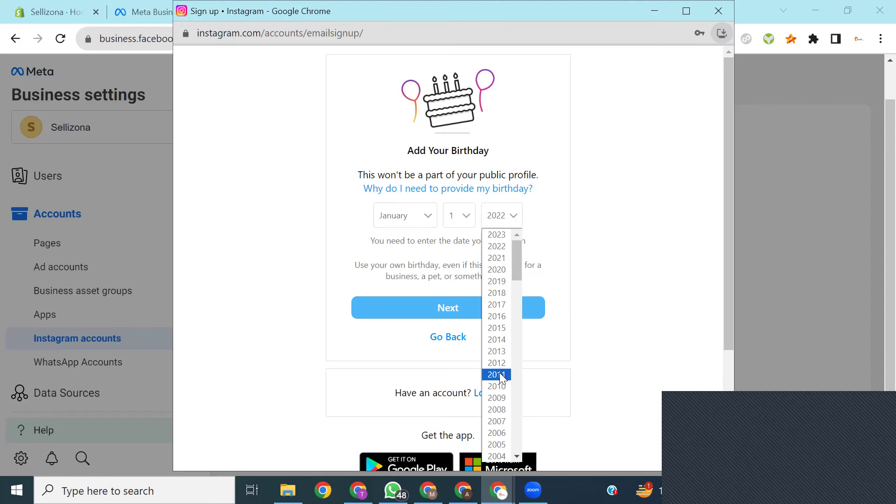
scroll(502, 360, "down", 6)
scroll(500, 350, "up", 4)
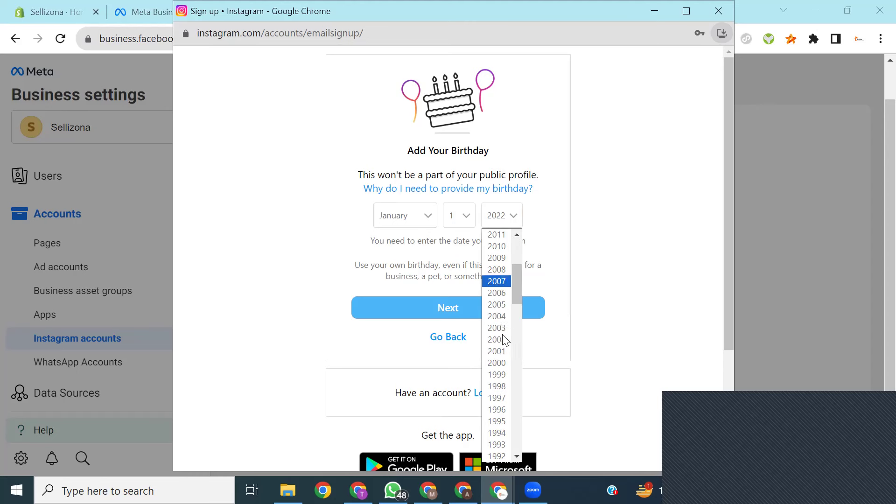
left_click(498, 375)
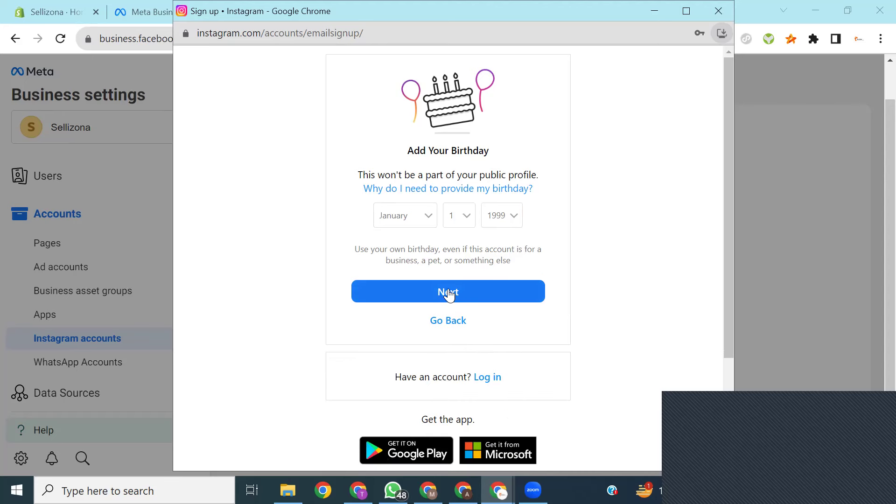
Get past the birthday step and open the Gmail inbox in a new tab.
left_click(468, 296)
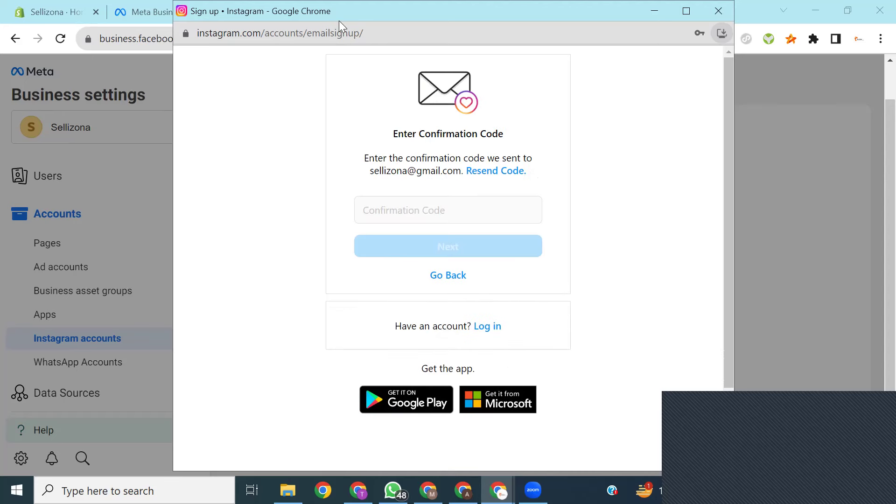
left_click(423, 211)
left_click_drag(490, 18, 493, 60)
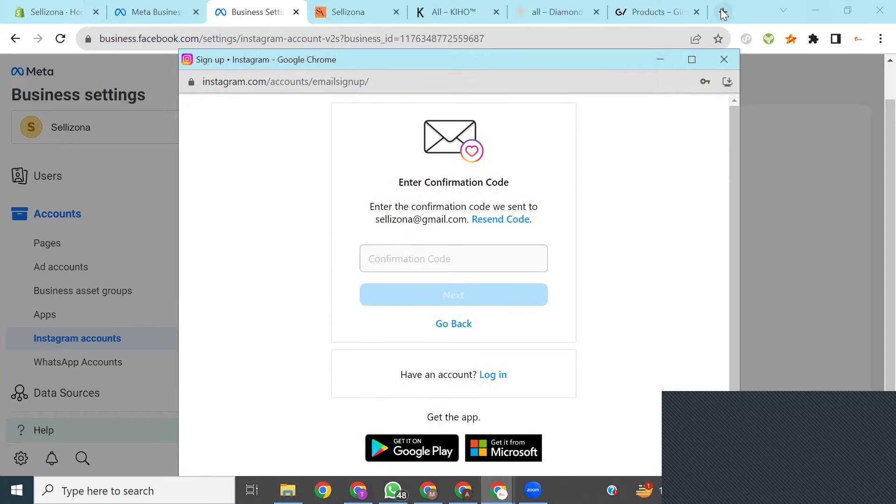
left_click(723, 11)
left_click(276, 35)
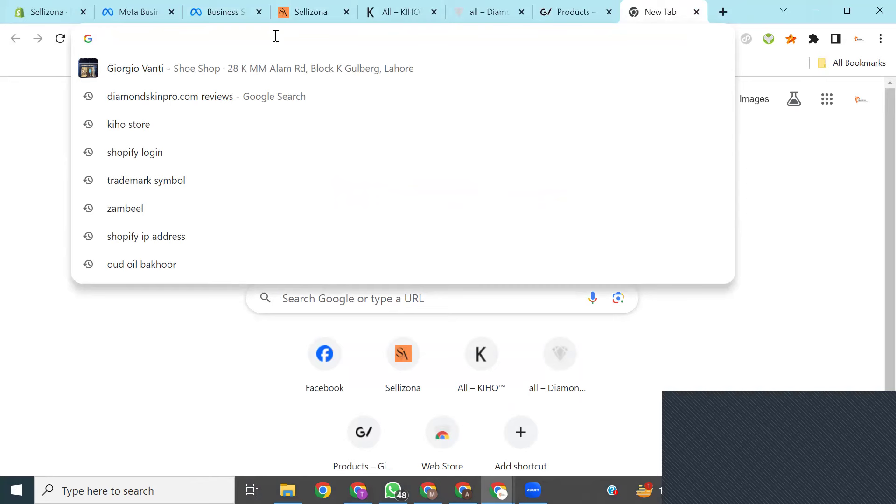
type("gm")
key("BackSpace")
type("ma")
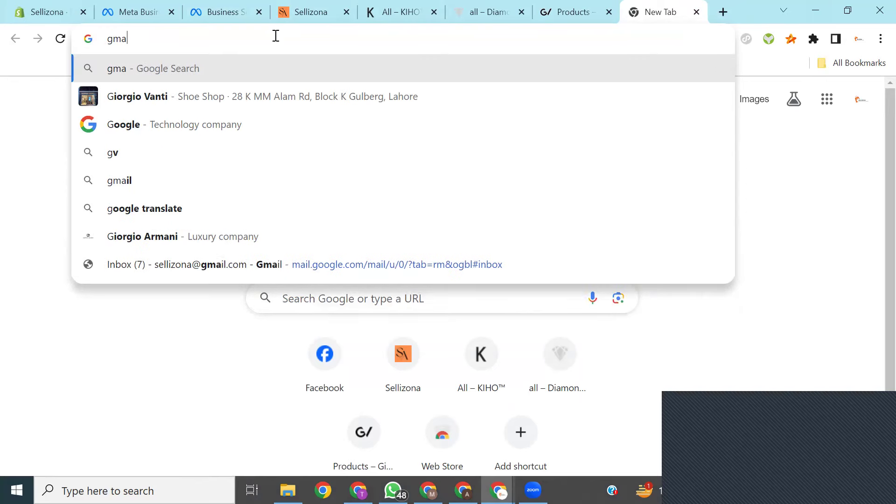
type("il")
key("Return")
left_click(154, 235)
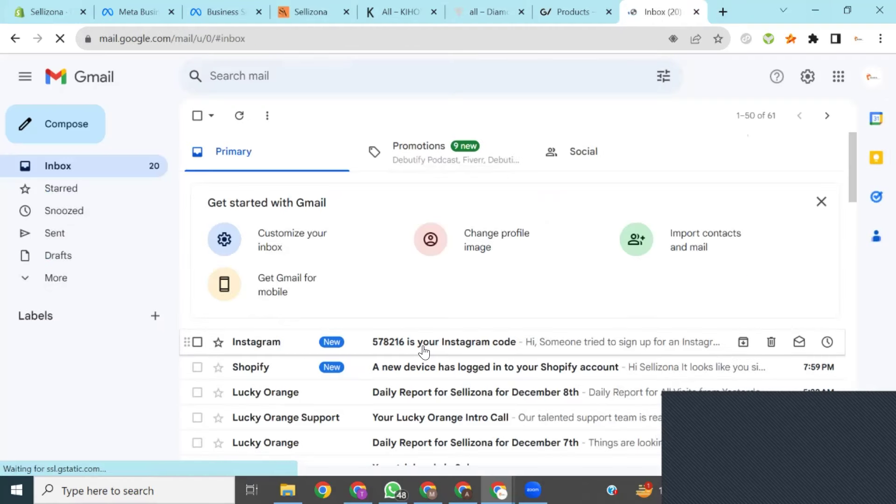
Enter the emailed Instagram confirmation code on the sign-up page and submit it.
mouse_move(498, 490)
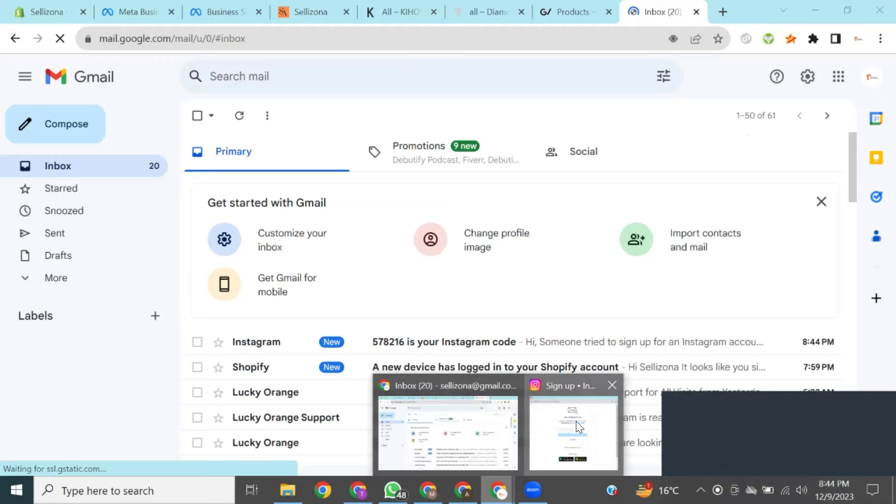
left_click(574, 429)
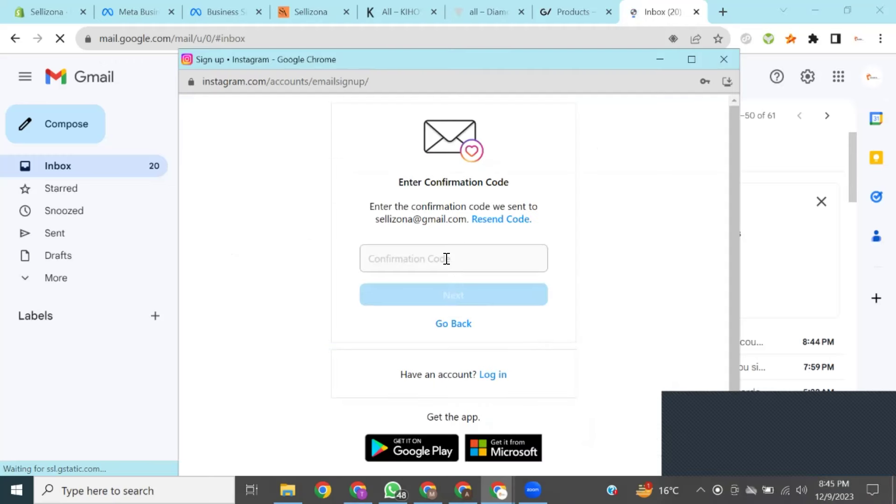
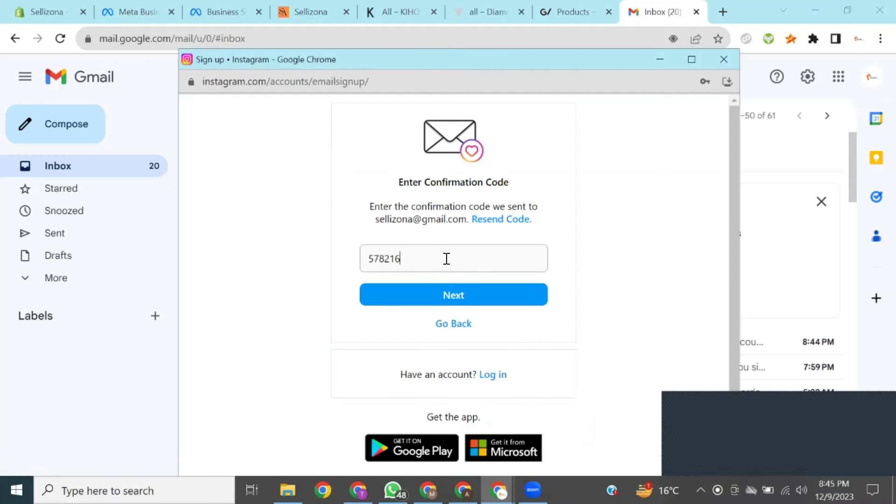
left_click(451, 292)
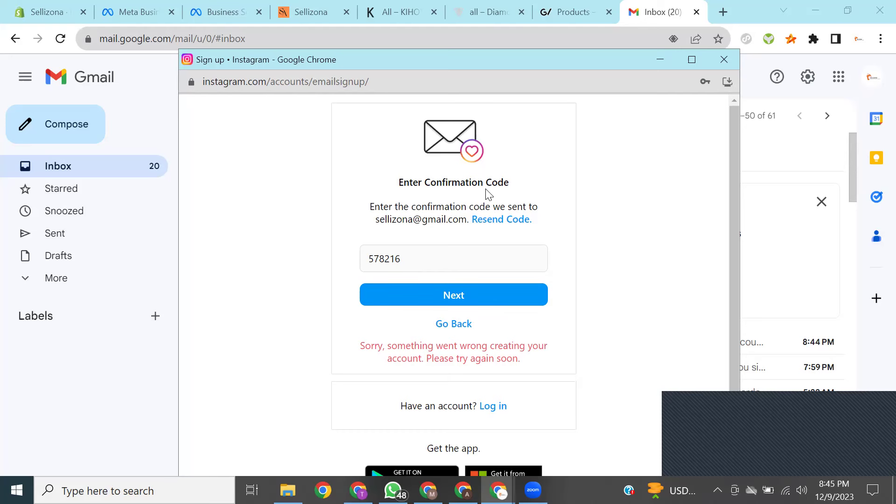
After the account-creation error appears, open a new browser tab.
left_click(723, 12)
Search 'instagram', go to instagram.com, switch accounts and log in with the saved credentials.
left_click(356, 35)
type("i")
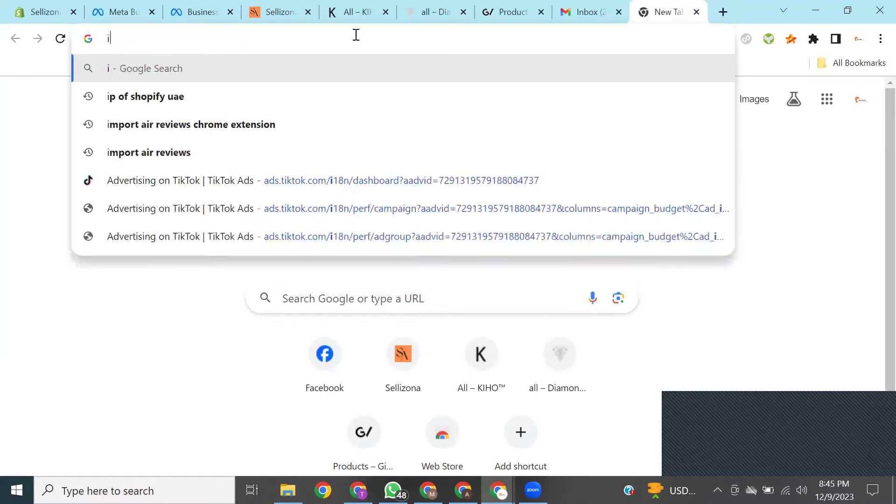
type("nstag")
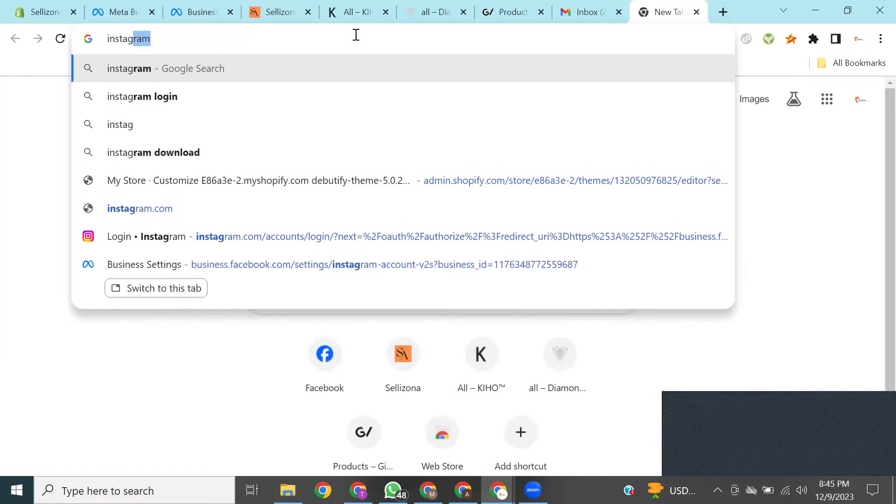
type("ram")
key("Return")
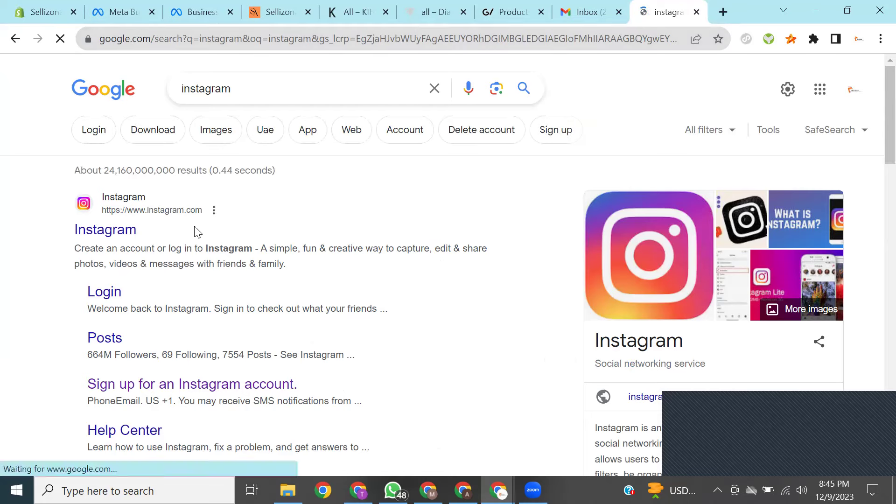
left_click(122, 237)
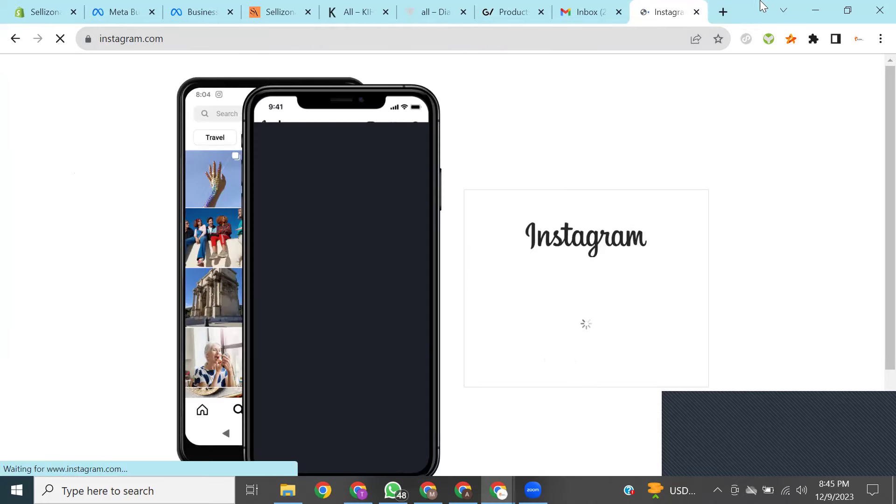
scroll(551, 289, "down", 3)
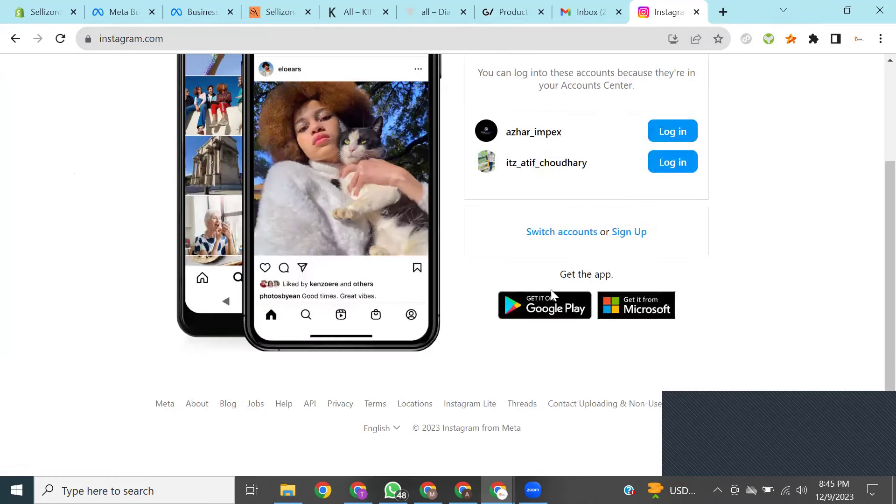
left_click(575, 236)
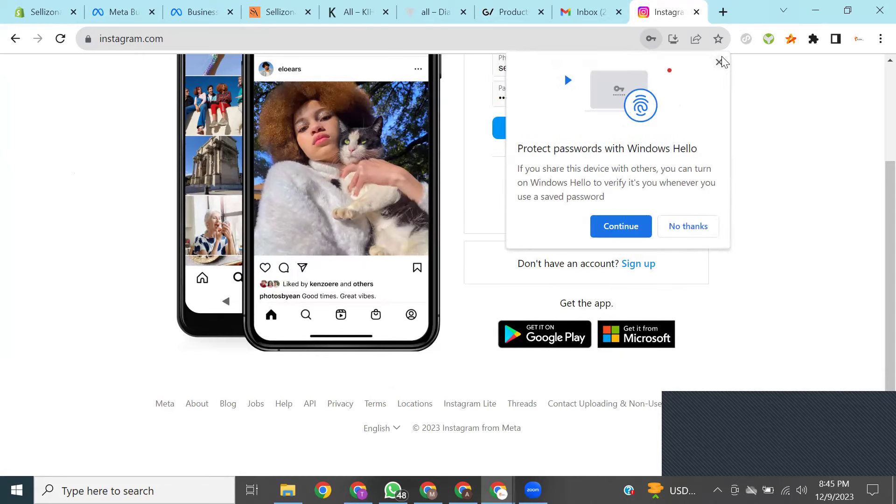
left_click(720, 61)
scroll(752, 157, "up", 1)
scroll(753, 156, "up", 2)
left_click(588, 263)
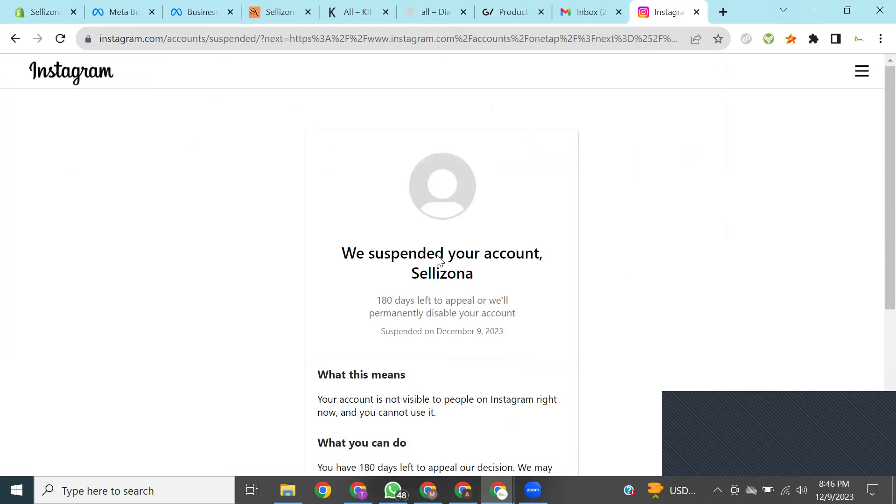
Start an appeal of the account suspension and tick the reCAPTCHA box.
scroll(511, 298, "down", 5)
scroll(560, 206, "up", 5)
scroll(457, 195, "down", 6)
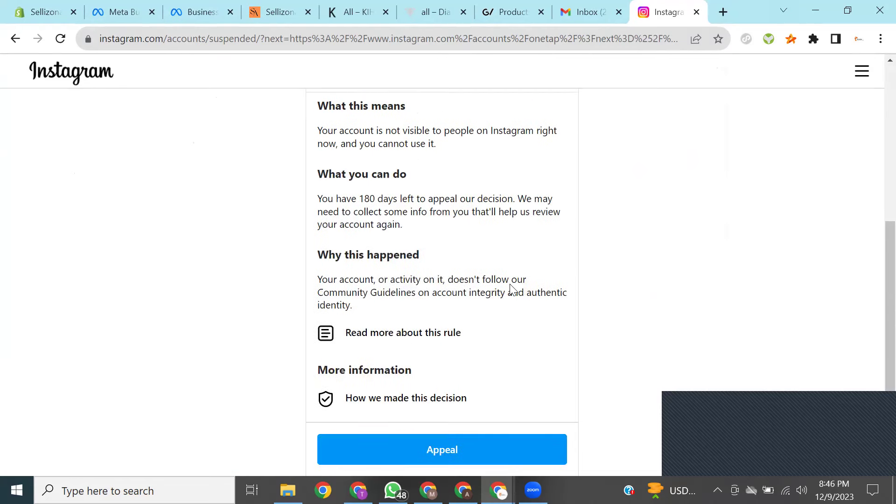
left_click(432, 450)
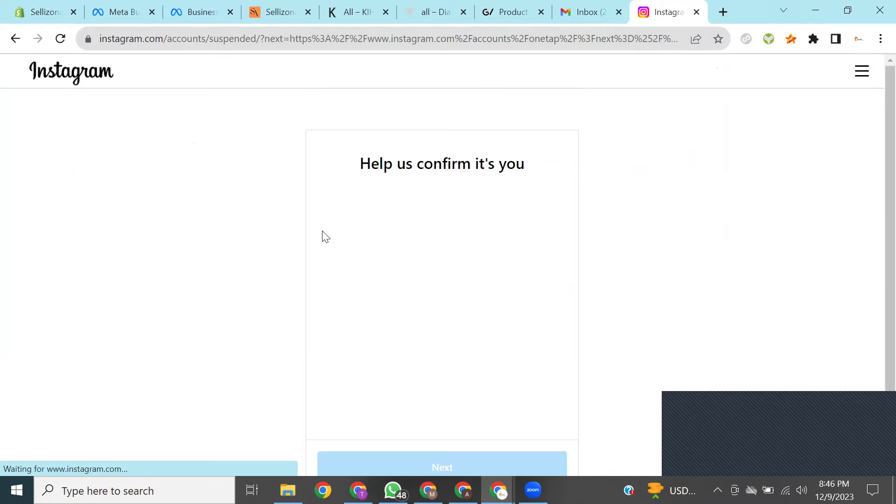
left_click(356, 232)
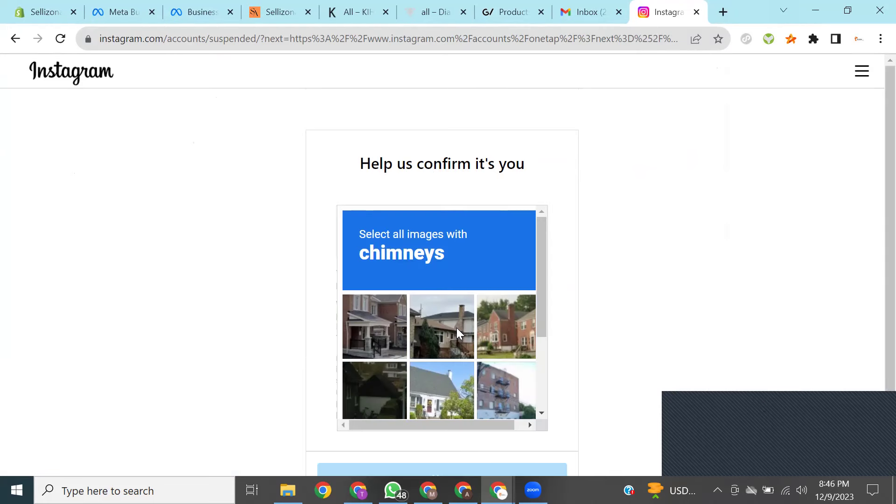
Select all four chimney images and verify the challenge.
scroll(563, 282, "down", 1)
scroll(458, 258, "down", 3)
scroll(478, 309, "up", 3)
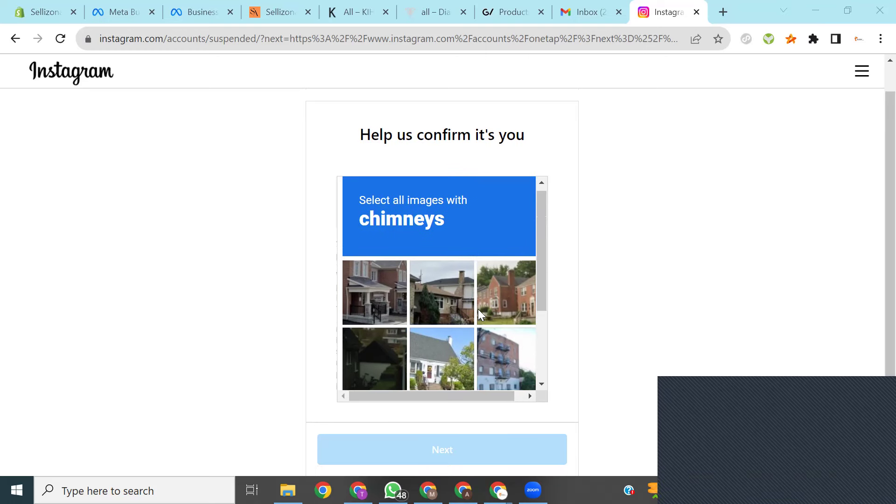
left_click(440, 293)
left_click(513, 291)
scroll(514, 299, "down", 2)
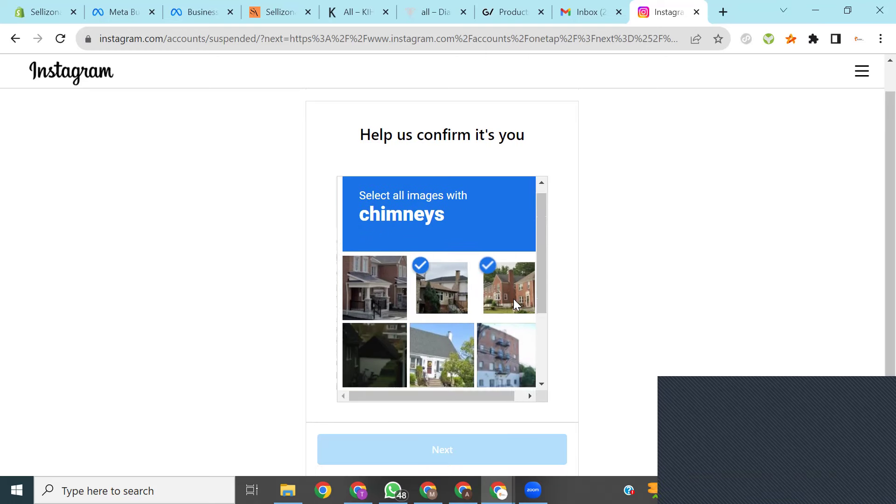
left_click(455, 288)
scroll(450, 308, "down", 1)
left_click(449, 324)
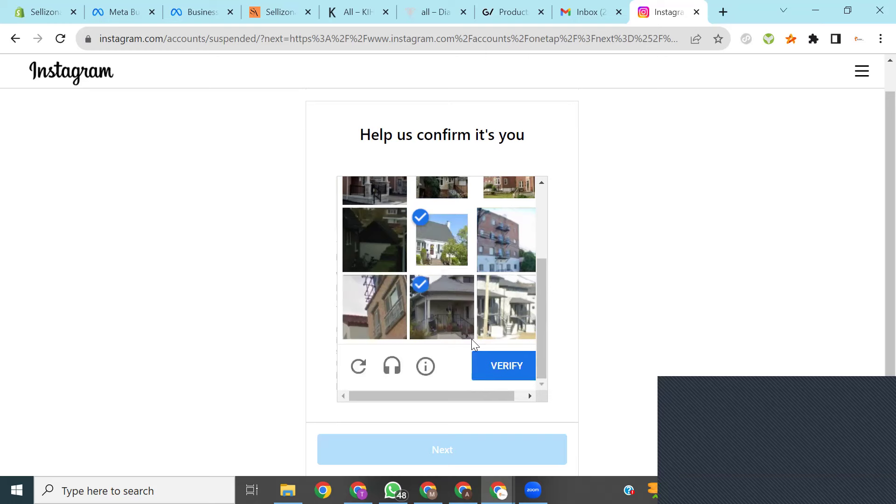
left_click(511, 362)
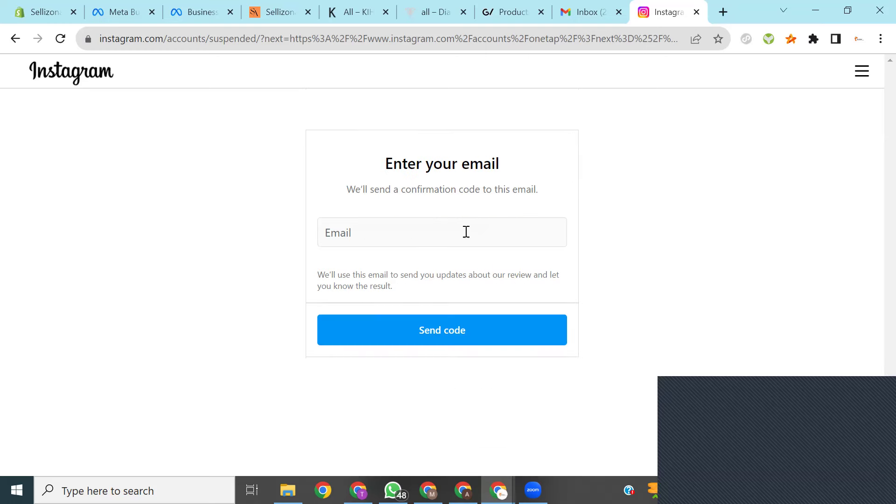
Enter the account's email address and request a confirmation code.
left_click(410, 232)
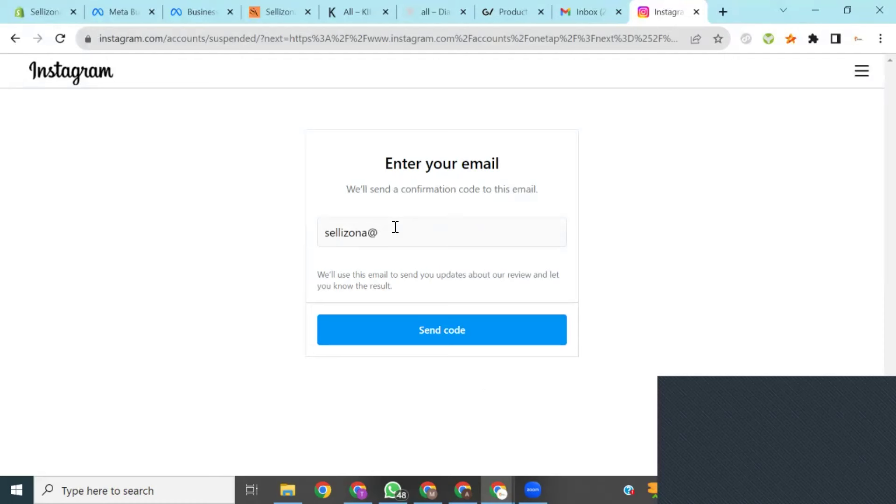
left_click(442, 329)
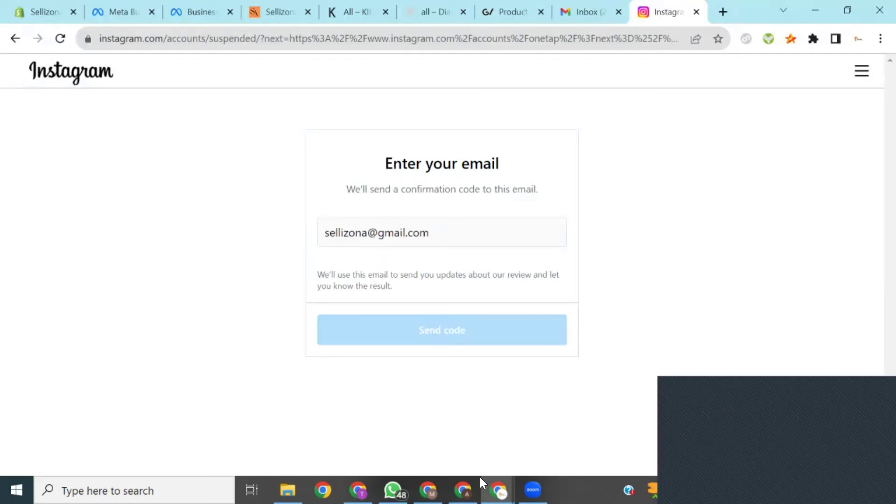
Copy the code from Instagram's Gmail email and submit it on the appeal page.
left_click(587, 14)
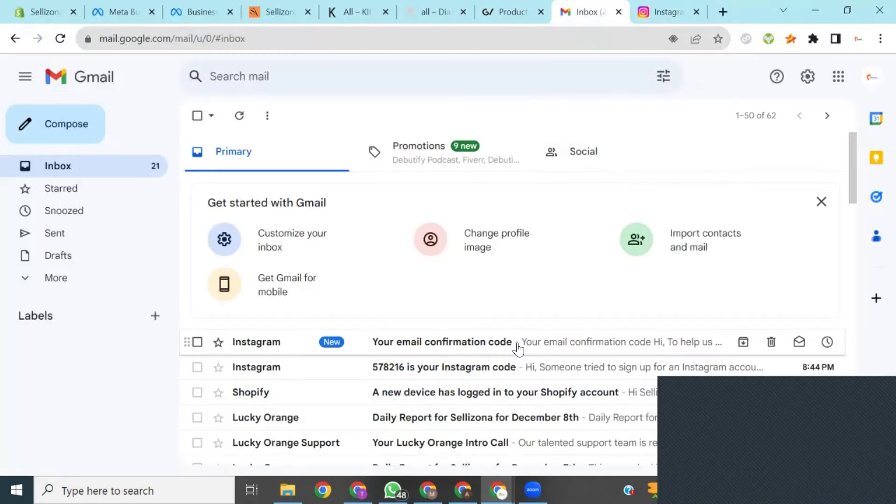
left_click(563, 349)
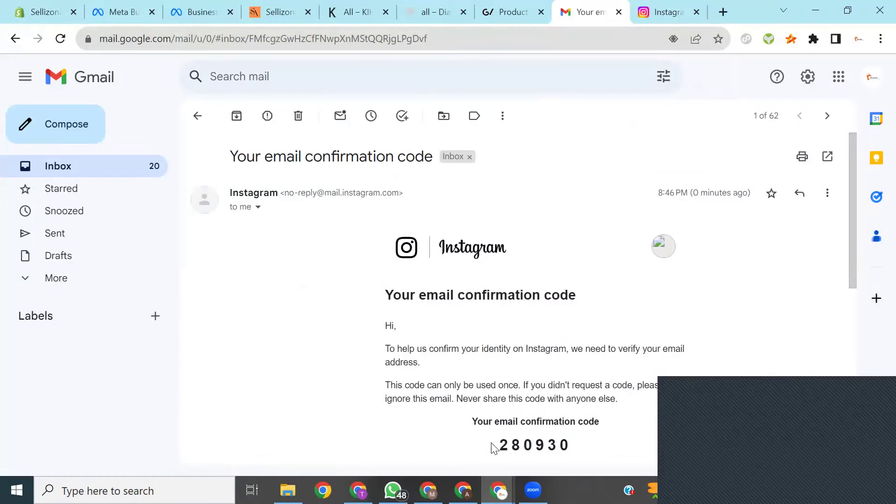
left_click_drag(493, 448, 612, 449)
key("ctrl+c")
left_click(672, 14)
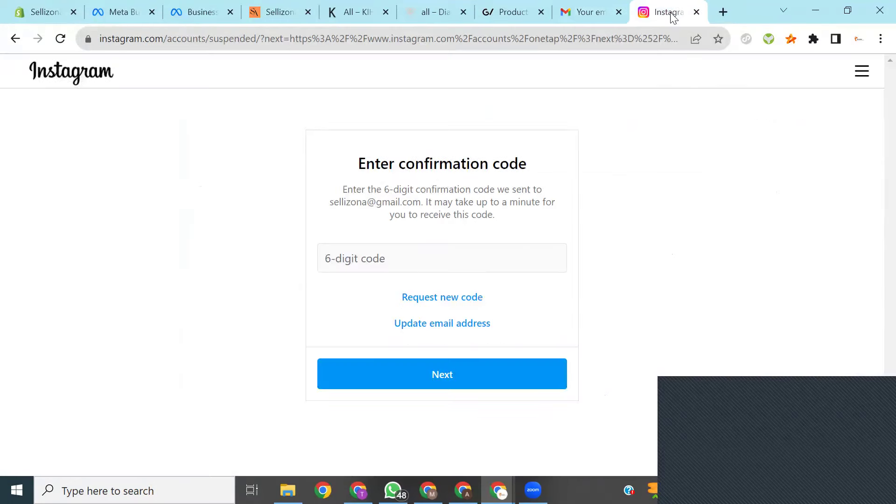
left_click(399, 261)
key("ctrl+v")
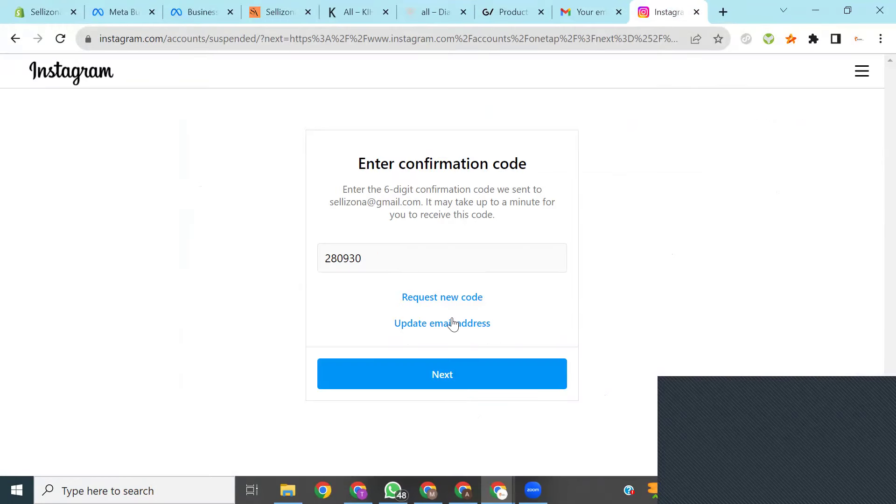
left_click(444, 376)
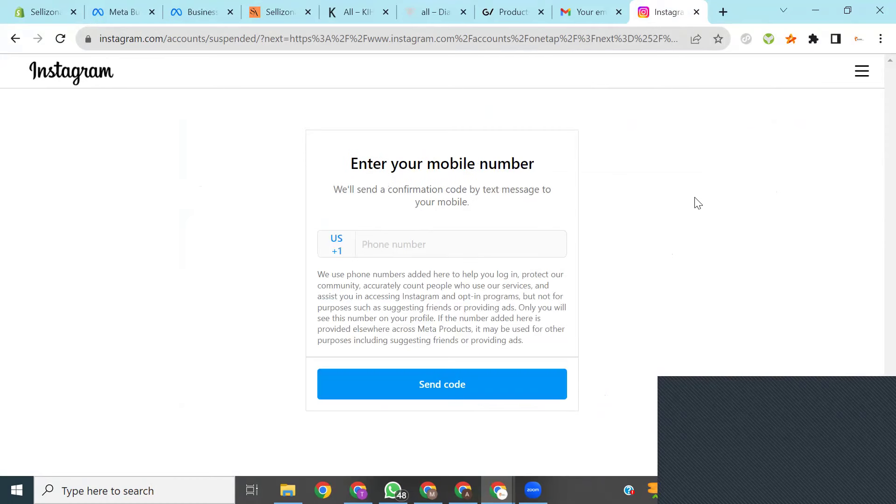
Set the phone country code to Pakistan (+92).
left_click(337, 245)
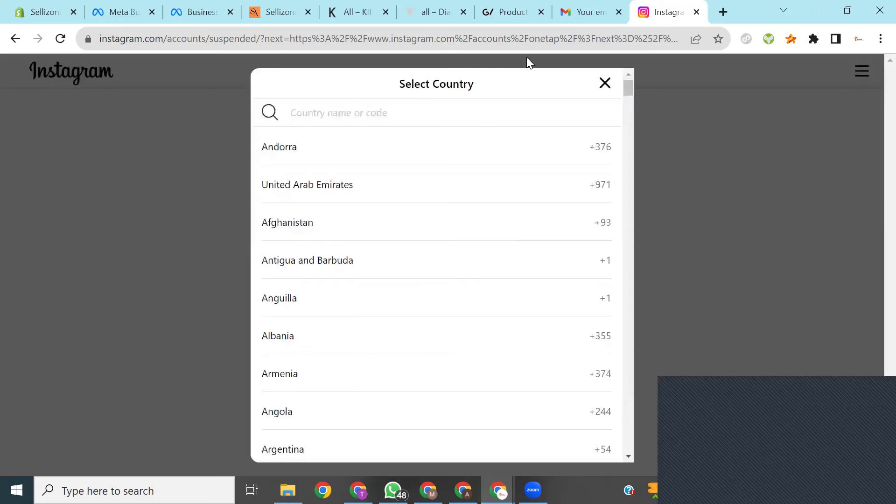
left_click(344, 114)
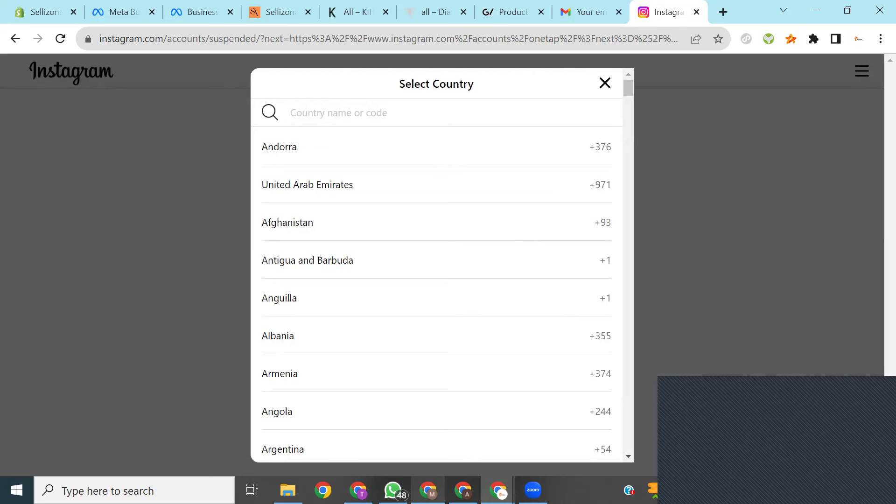
mouse_move(428, 490)
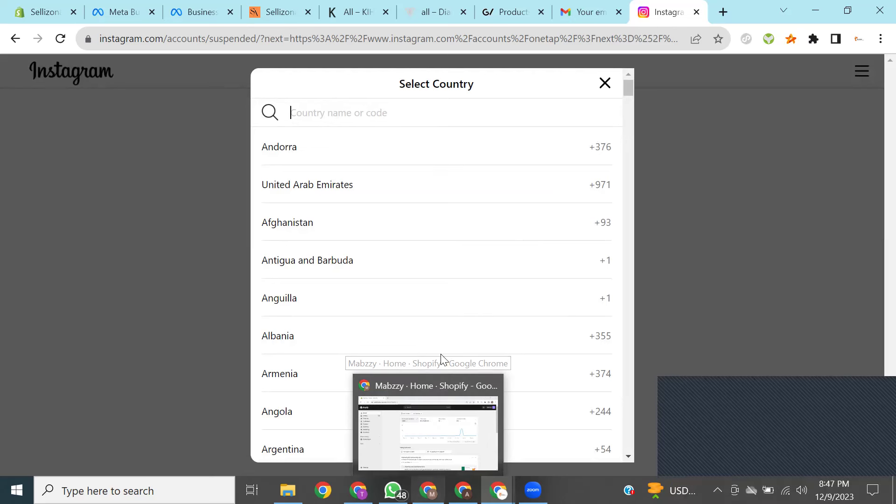
type("pa")
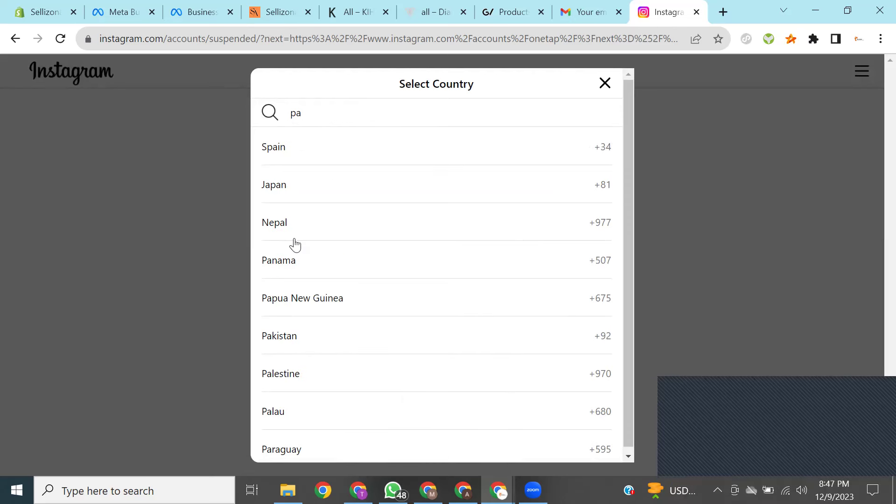
type("k")
left_click(347, 304)
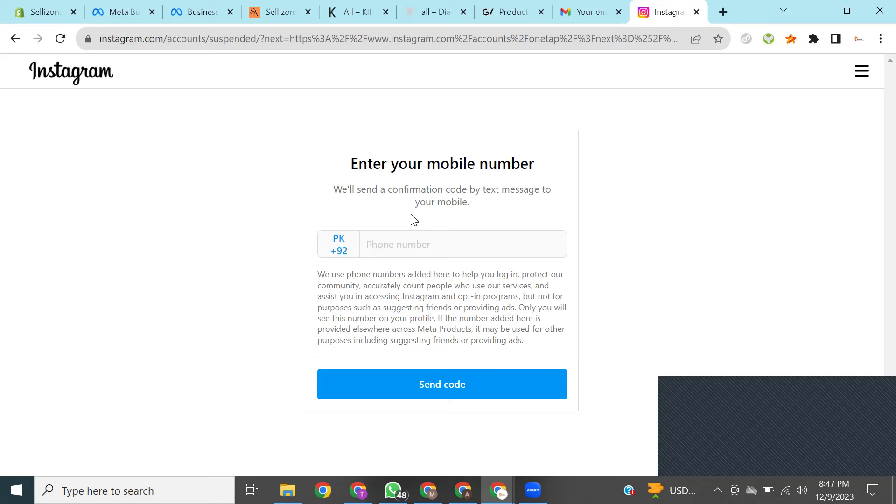
Fill in the saved mobile number without its leading zero, send a text code, then return to Meta.
left_click(421, 248)
type("3")
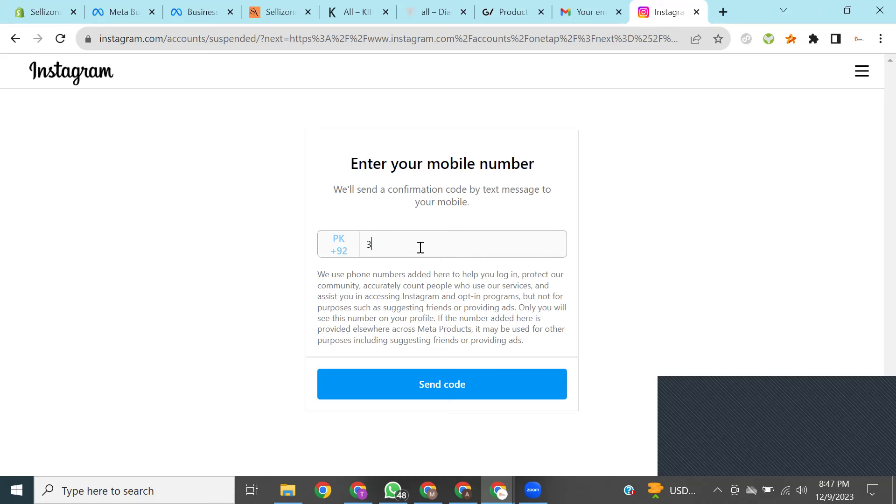
key("BackSpace")
left_click(408, 243)
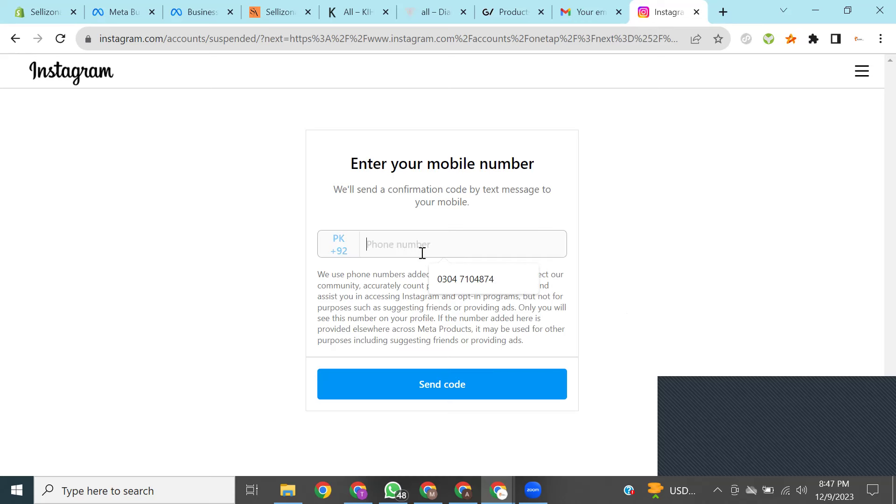
left_click(470, 283)
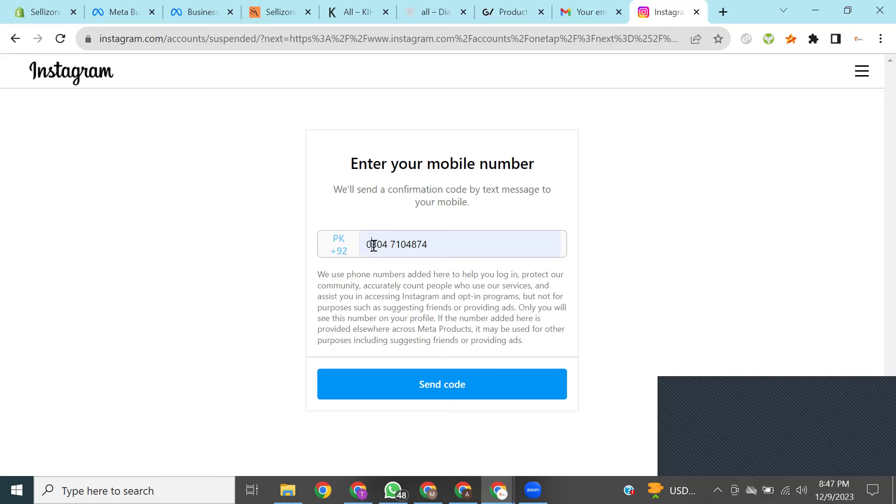
left_click(373, 246)
key("BackSpace")
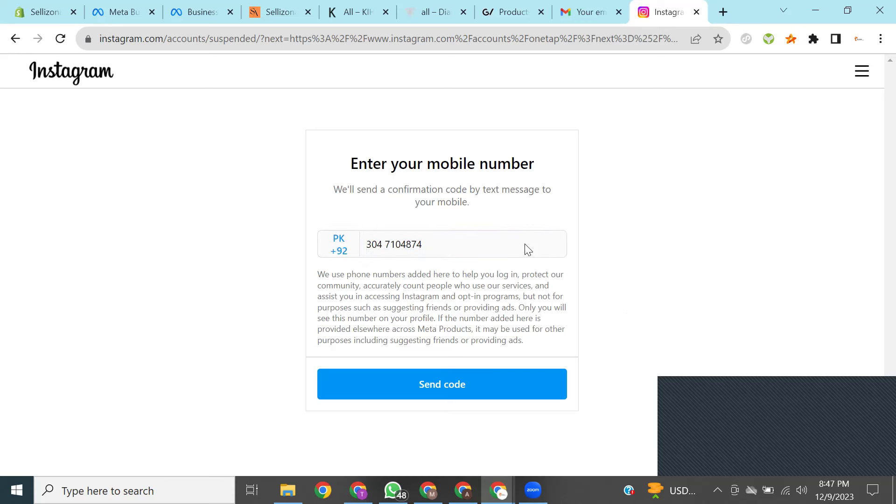
left_click(450, 390)
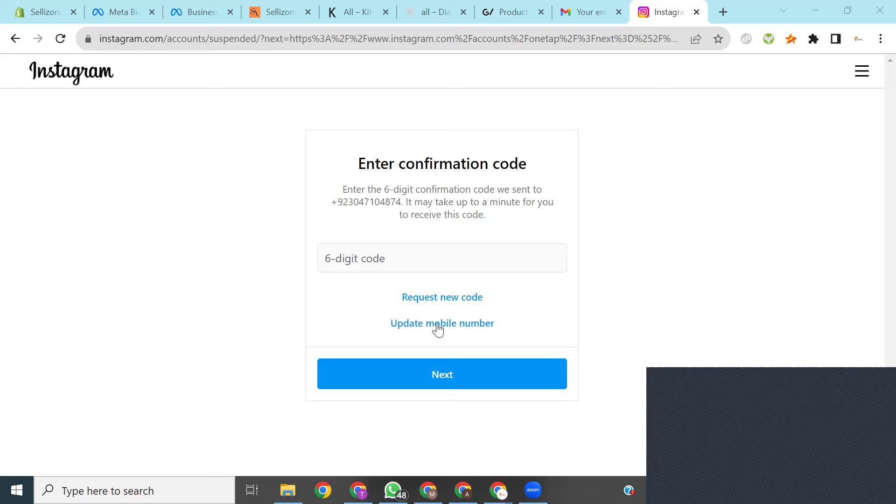
left_click(514, 311)
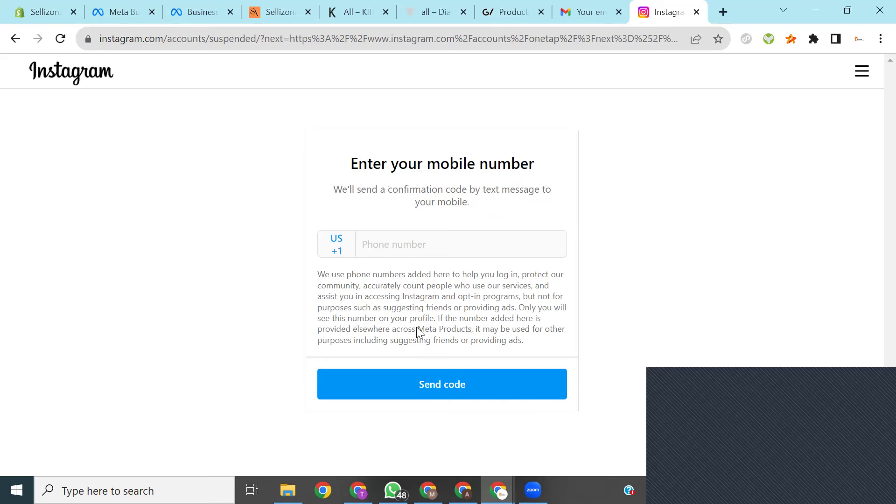
left_click(121, 12)
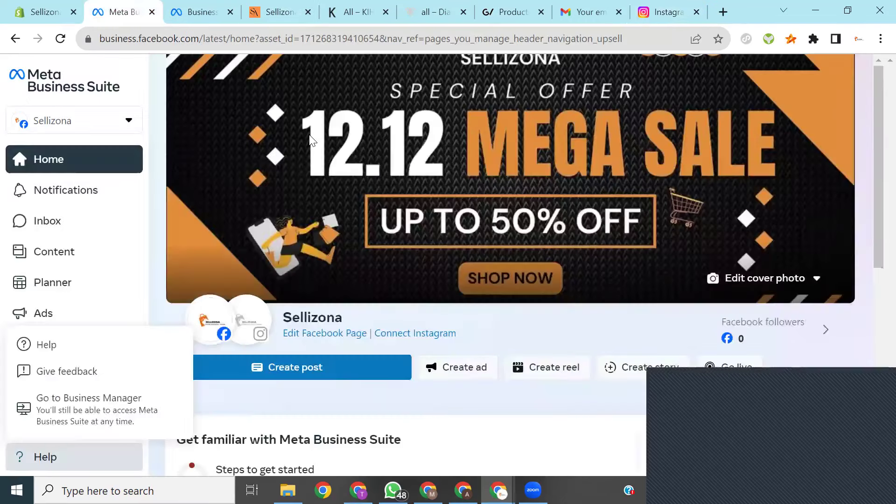
Close the Add an Instagram account prompt and go to Sellizona's WhatsApp Accounts page.
left_click(201, 12)
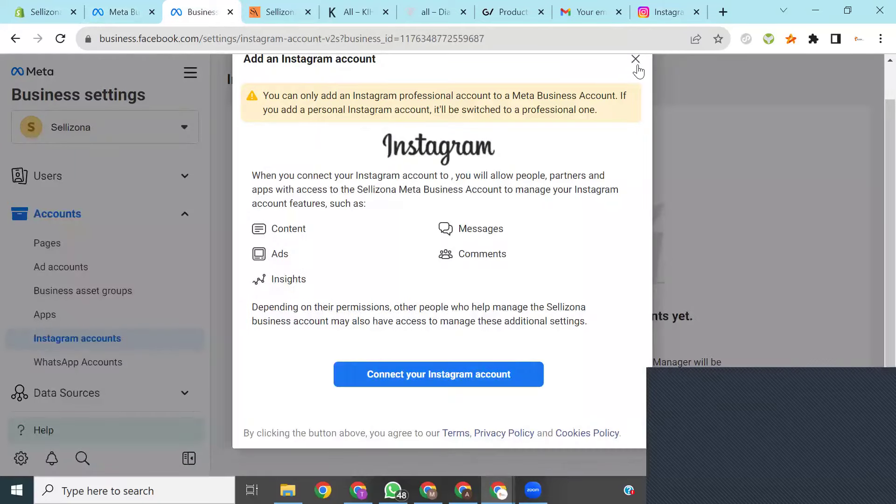
left_click(636, 59)
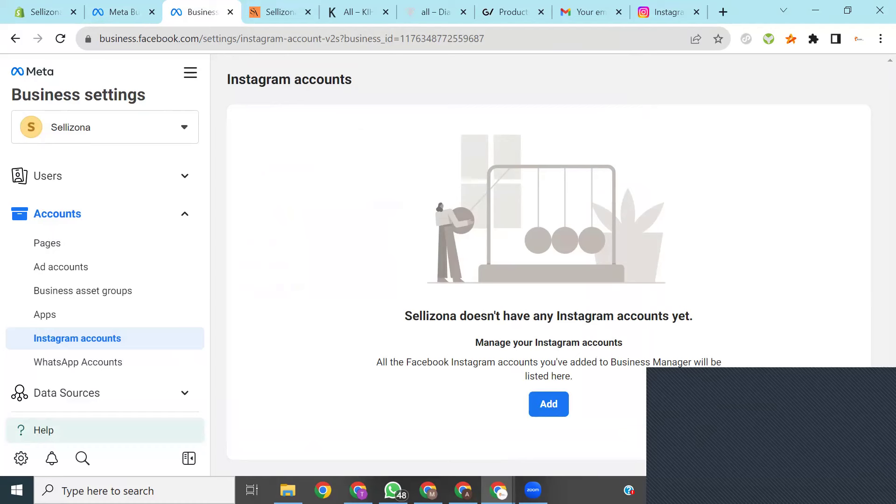
scroll(80, 330, "down", 3)
left_click(80, 224)
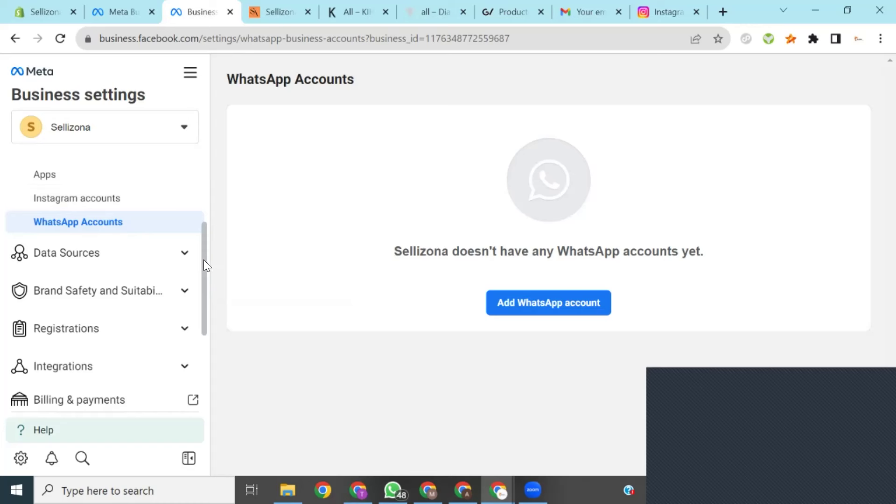
Under Data Sources > Datasets, add a dataset named 'sellizona pixel'.
left_click(185, 257)
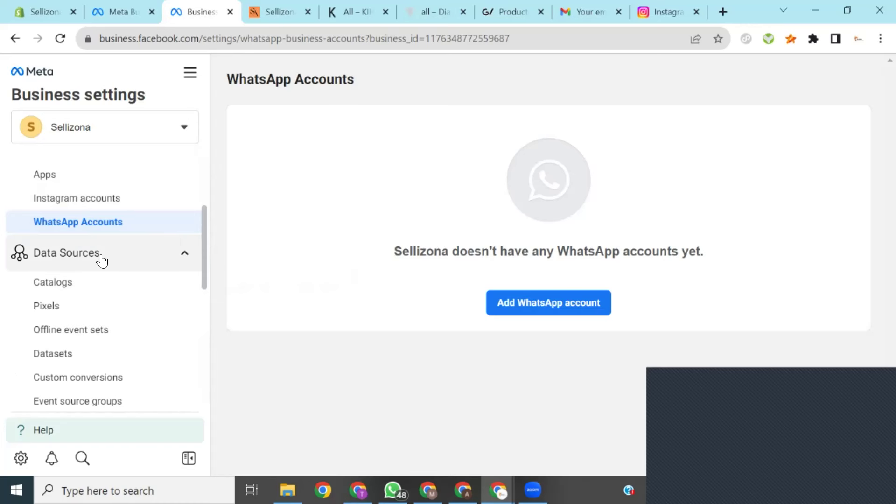
left_click(74, 306)
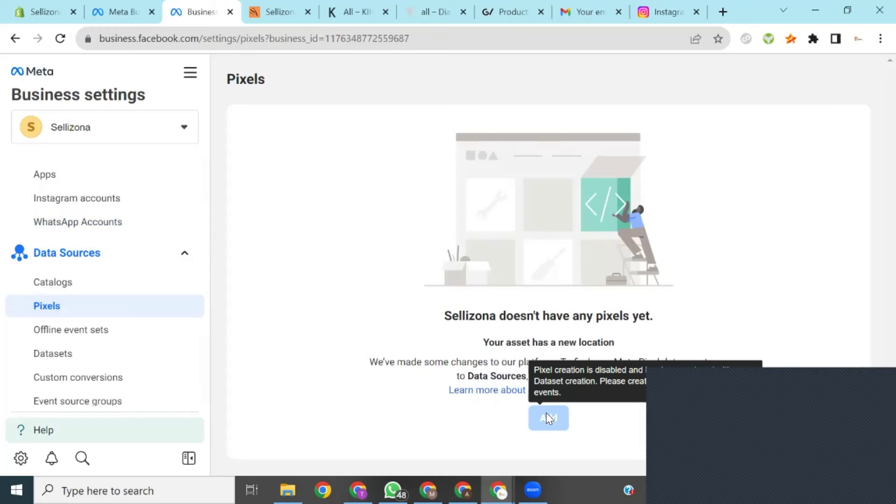
left_click(61, 355)
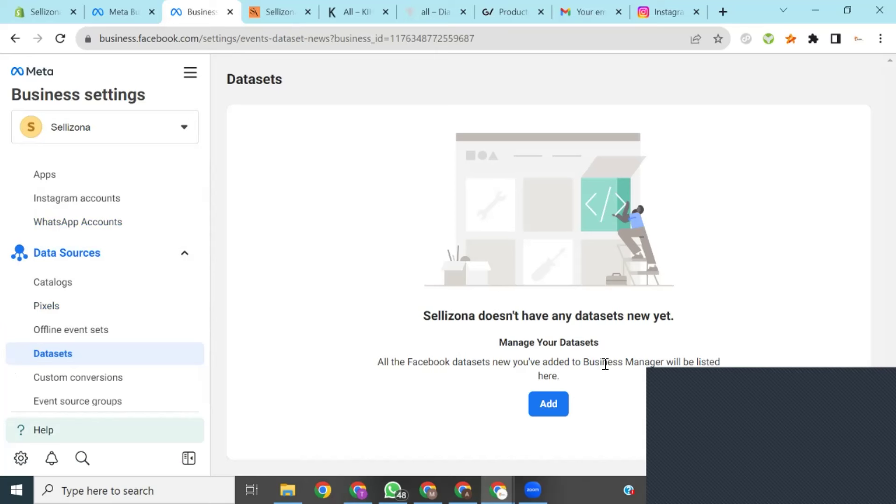
left_click(547, 406)
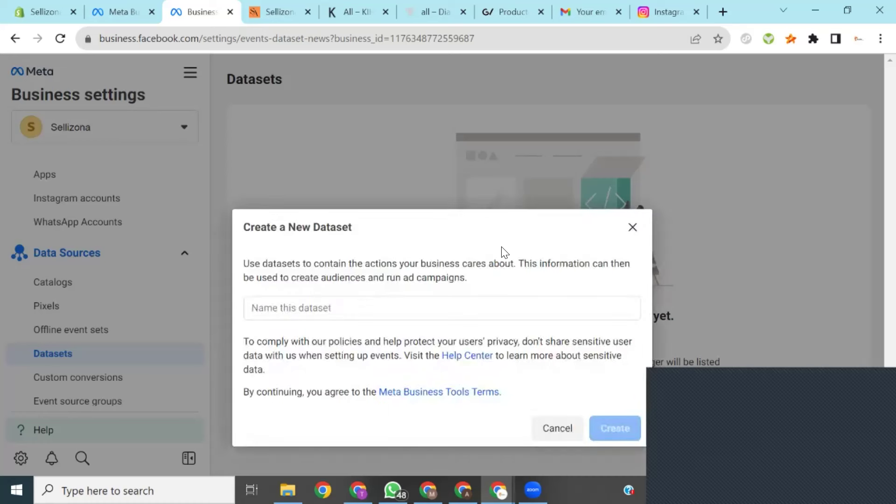
left_click(290, 309)
type("sellizona")
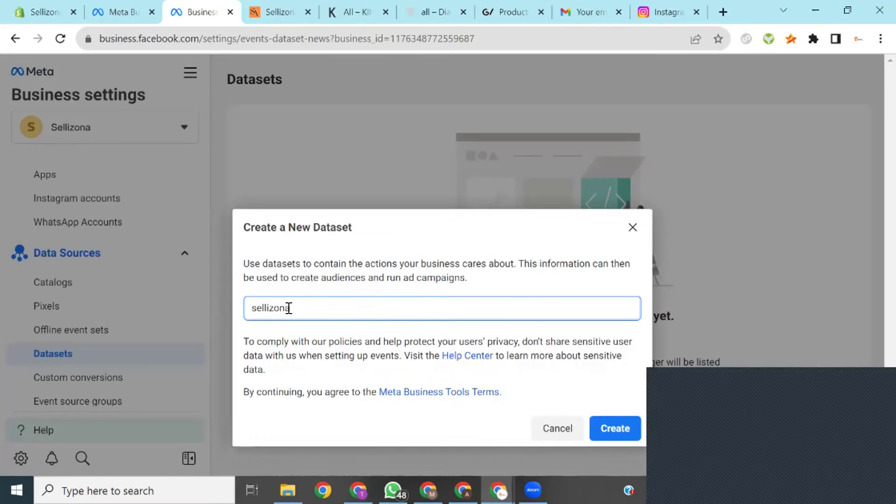
type(" pixel")
left_click(273, 325)
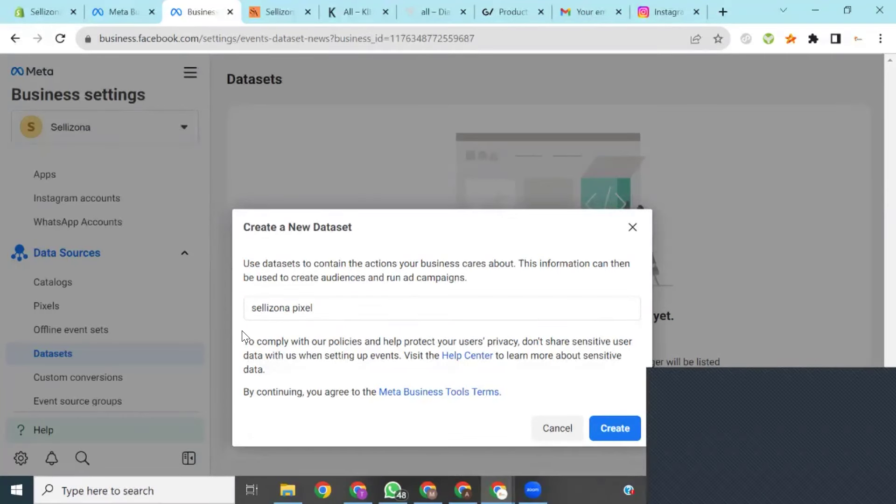
left_click(621, 426)
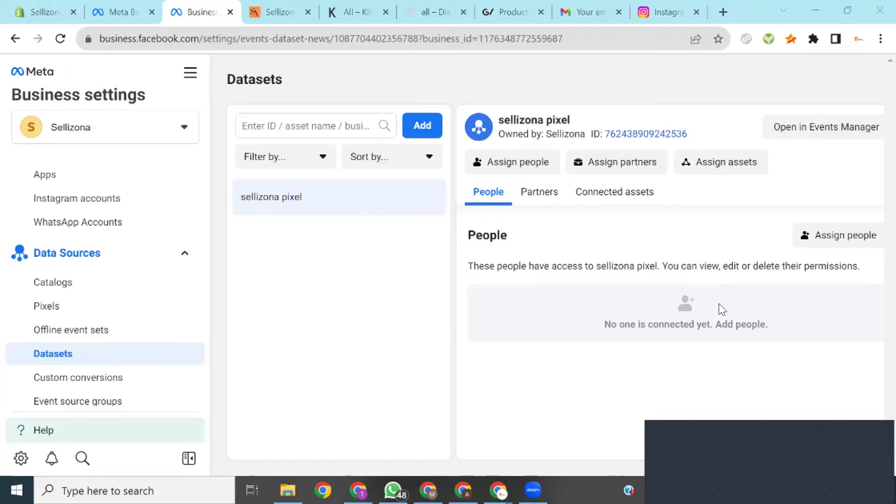
Assign a business member to sellizona pixel with Manage events full-control access.
left_click(835, 234)
left_click(343, 217)
left_click(379, 185)
left_click(376, 258)
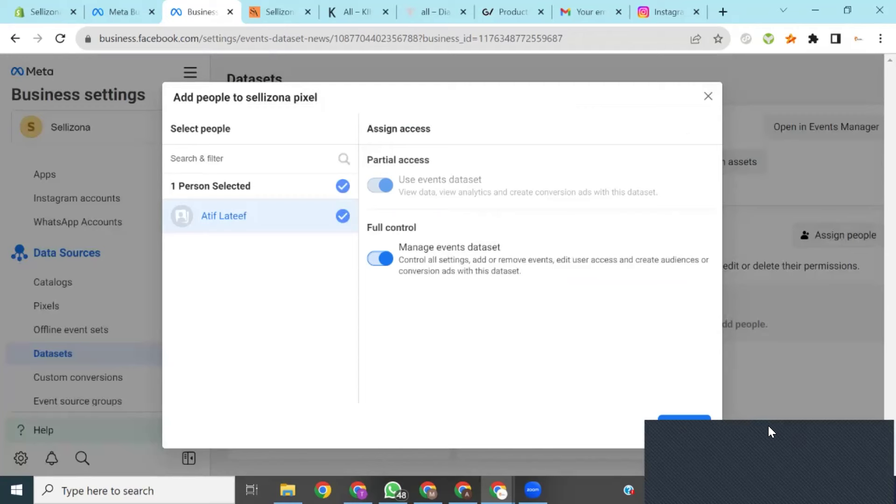
left_click(678, 421)
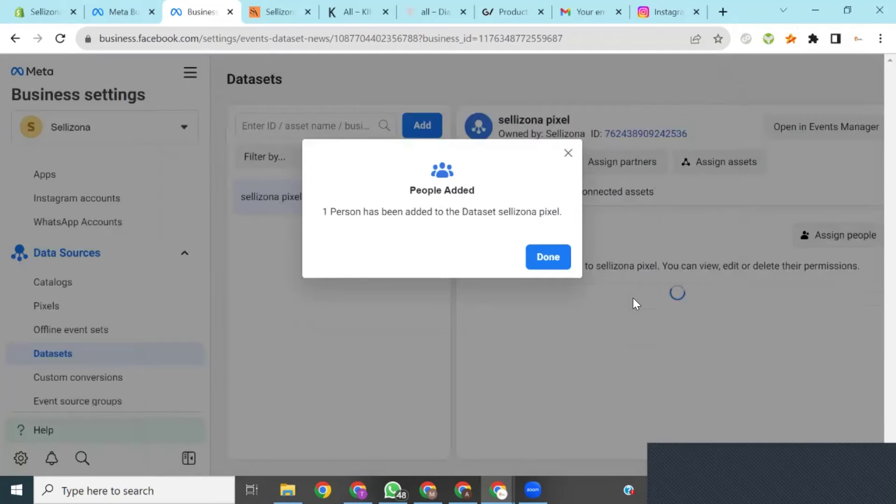
left_click(565, 255)
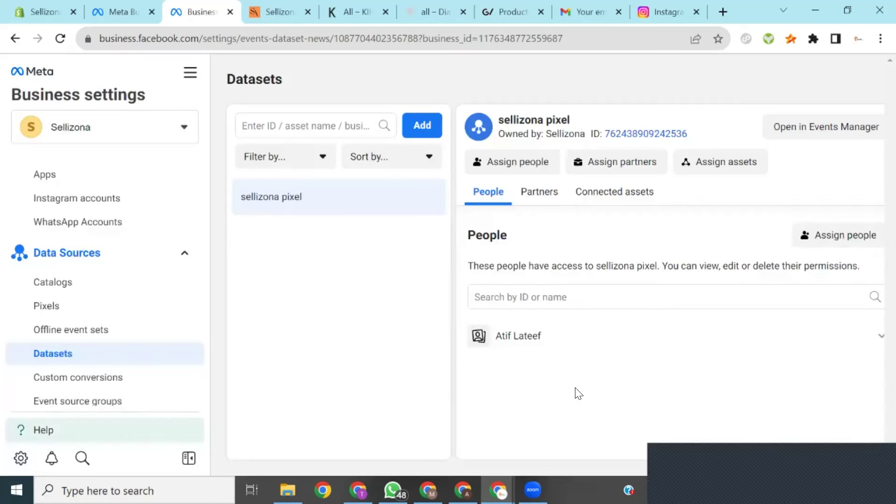
scroll(66, 207, "up", 2)
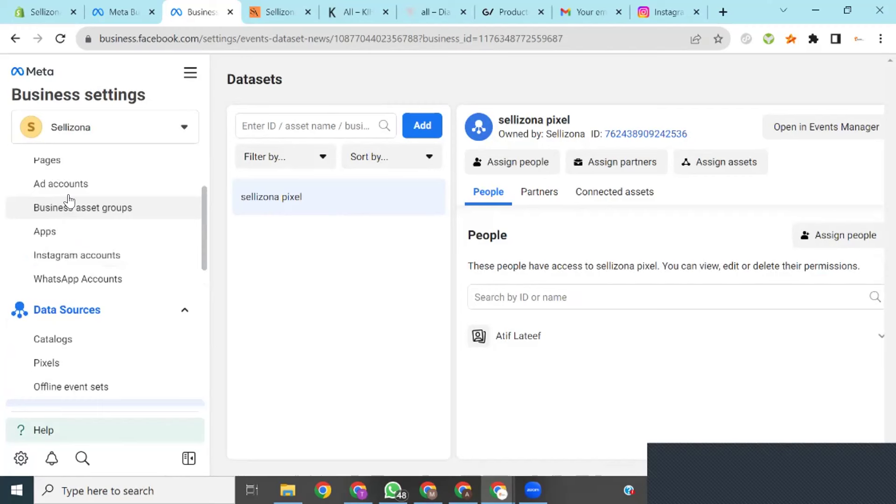
scroll(69, 201, "up", 1)
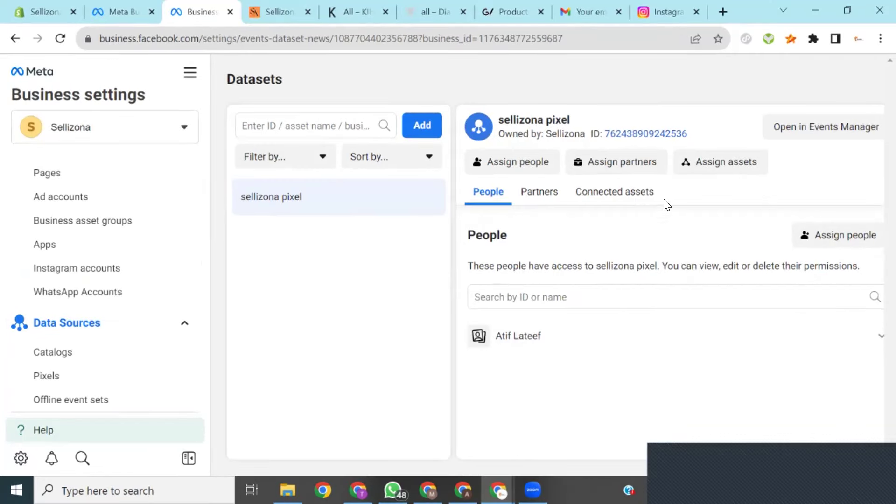
Add the Sellizona ad account as a connected asset of sellizona pixel.
left_click(634, 199)
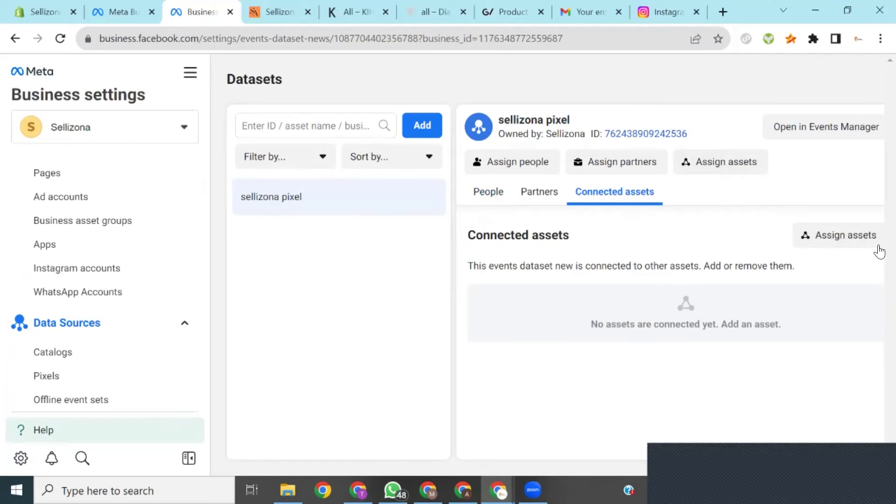
left_click(832, 234)
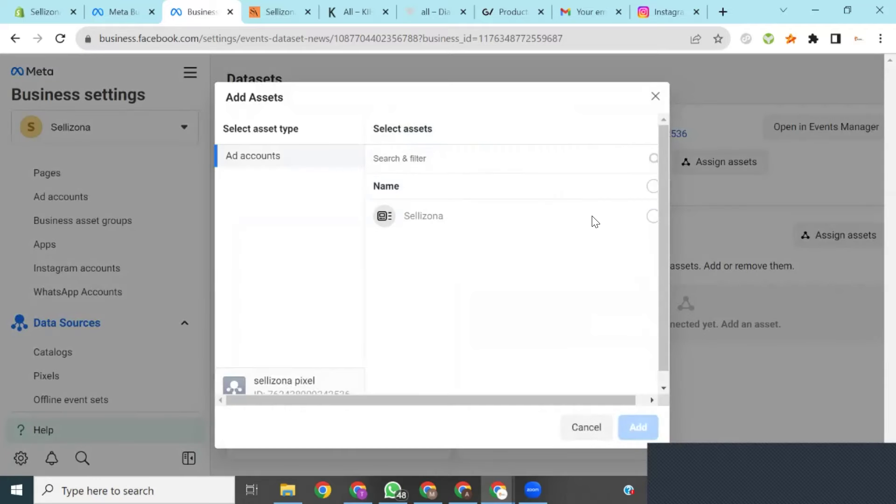
left_click(651, 216)
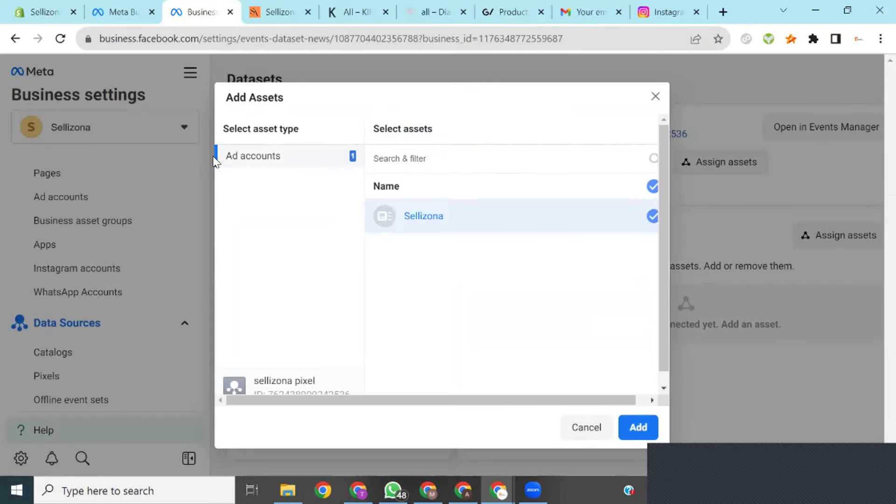
left_click(636, 426)
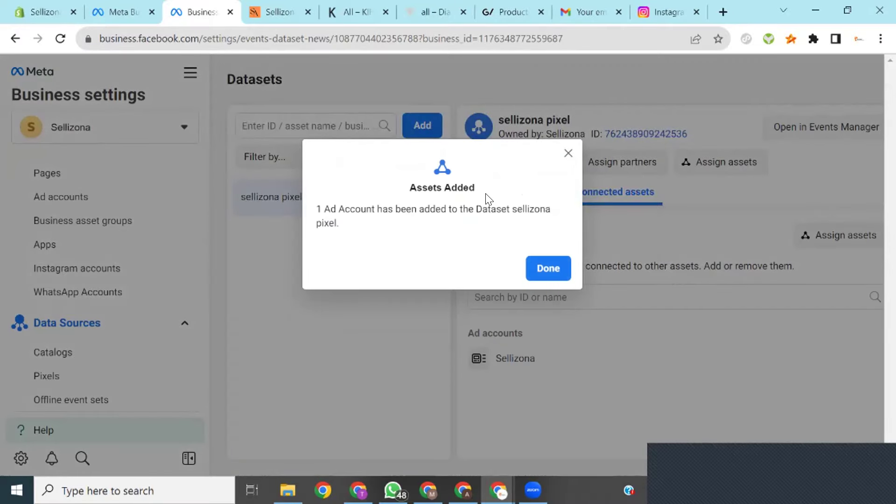
left_click(537, 267)
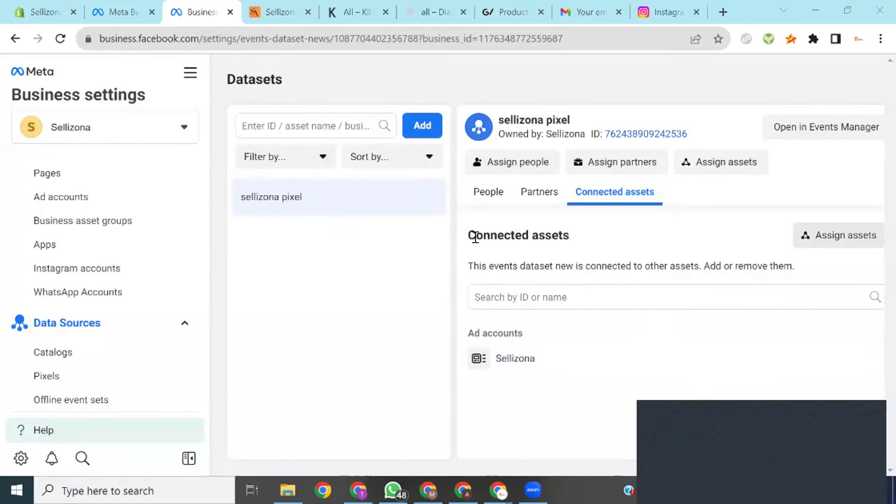
left_click(490, 195)
left_click(607, 192)
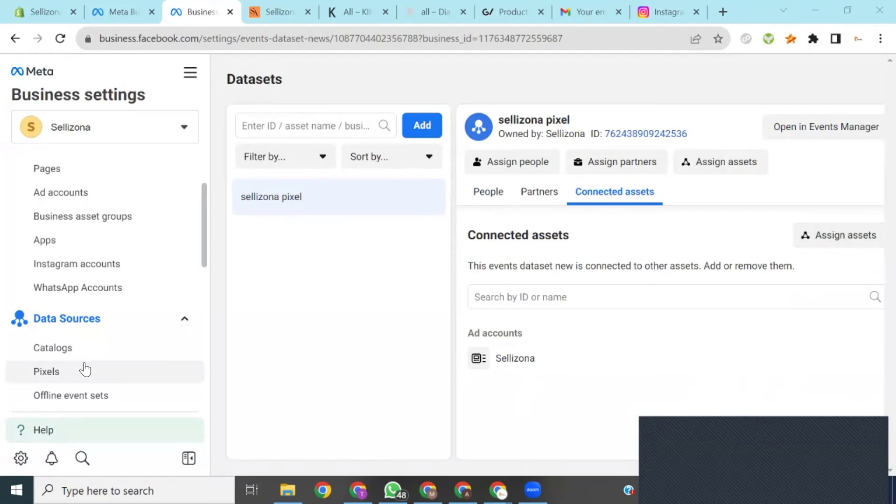
scroll(82, 366, "down", 3)
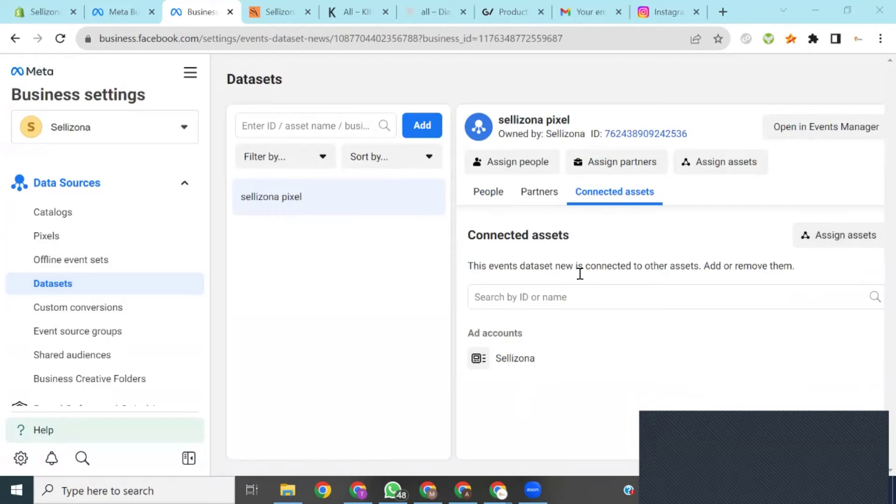
scroll(134, 293, "up", 5)
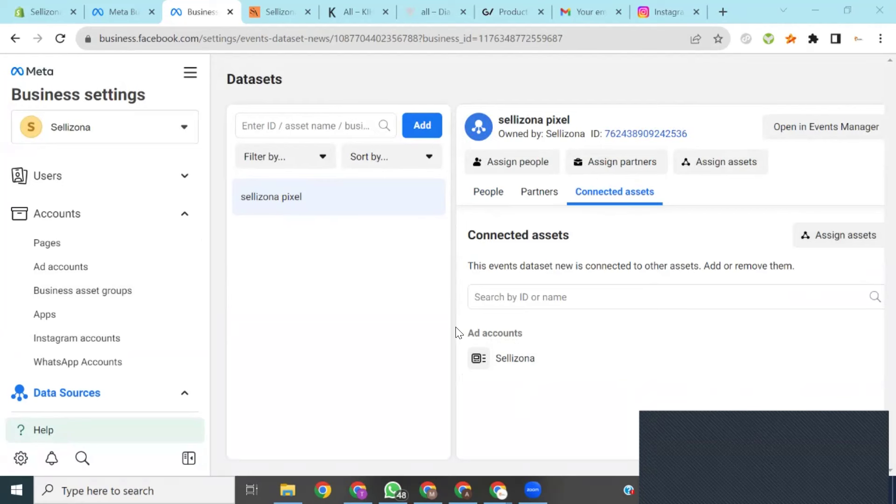
Go to the Shopify store admin and open Settings.
left_click(37, 8)
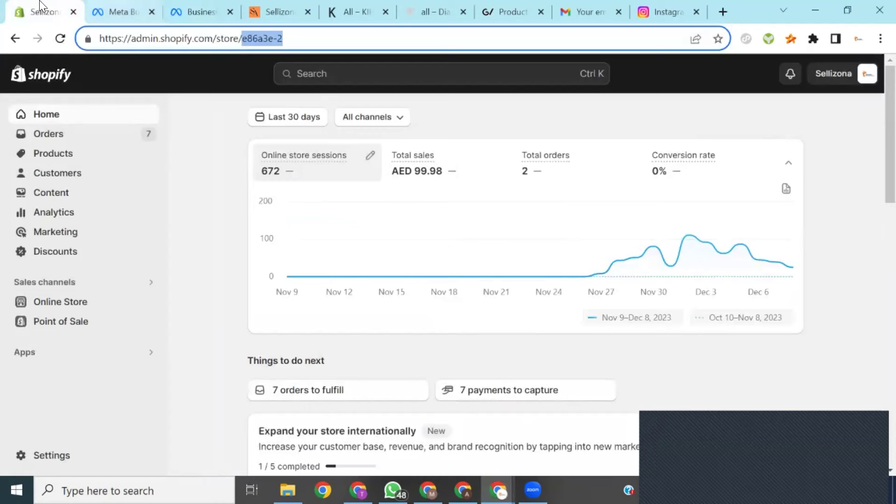
left_click(123, 417)
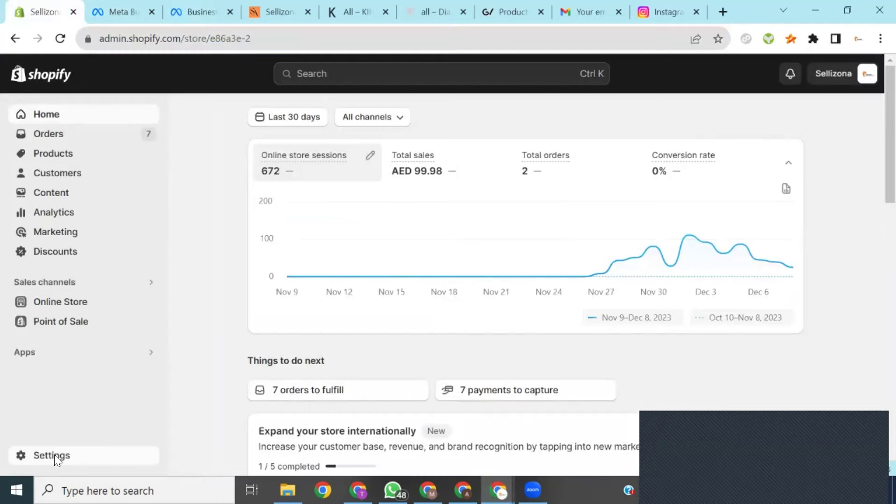
left_click(54, 456)
Go from Settings > Apps and sales channels to the Shopify App Store in a new tab.
scroll(196, 369, "down", 3)
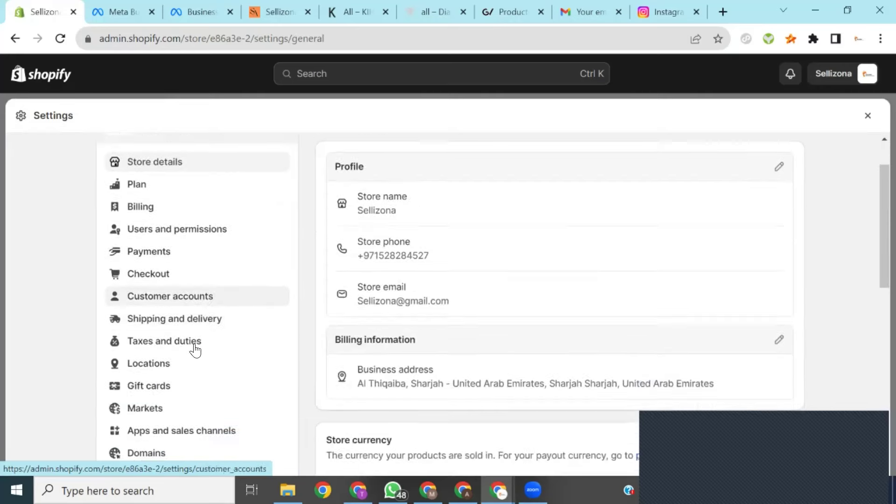
left_click(171, 353)
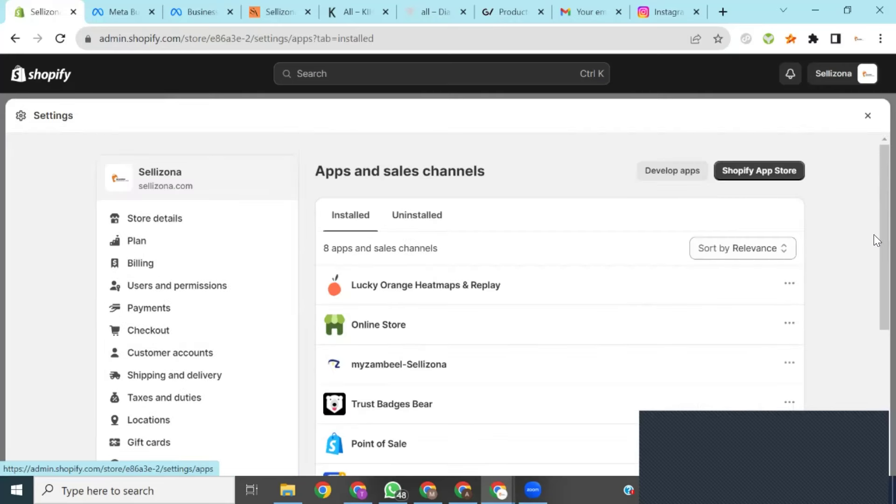
left_click(769, 169)
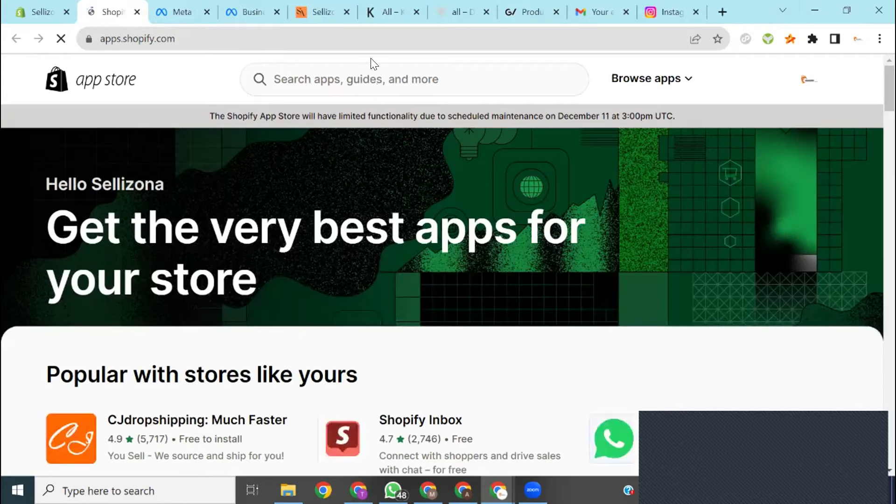
Search the App Store for 'facebook' and install the Facebook & Instagram app by Meta.
left_click(322, 78)
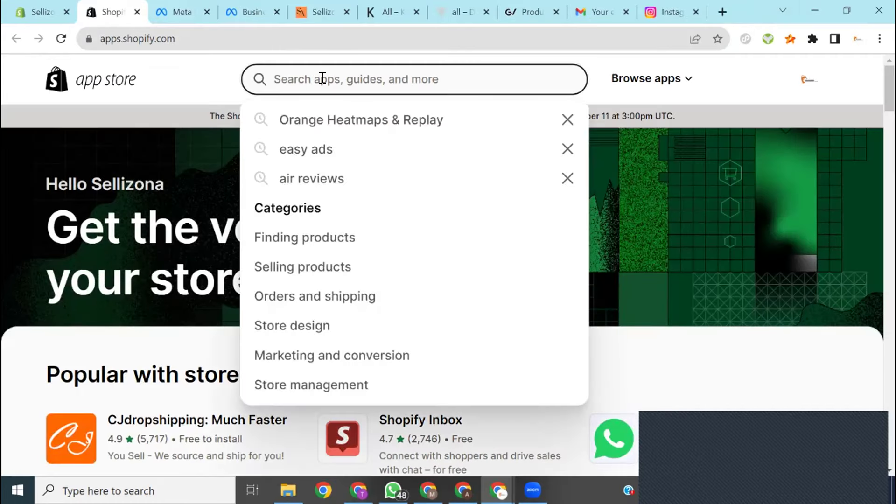
type("facebook")
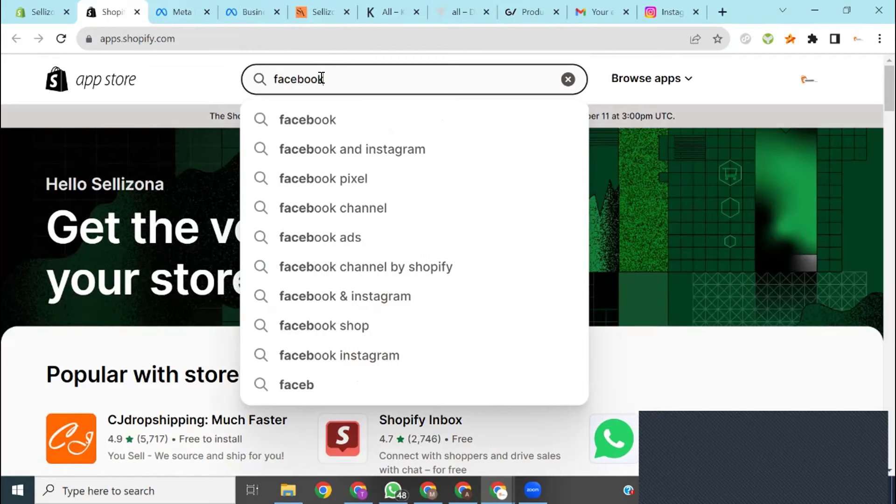
key("Return")
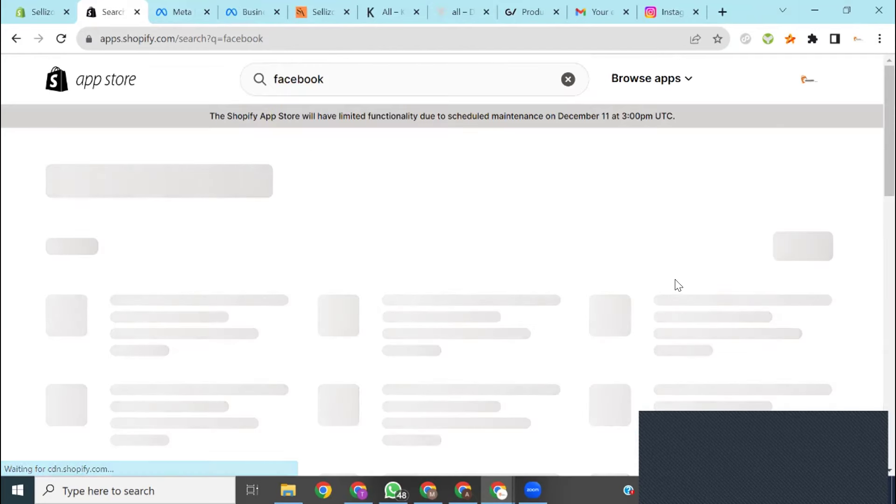
scroll(402, 241, "down", 3)
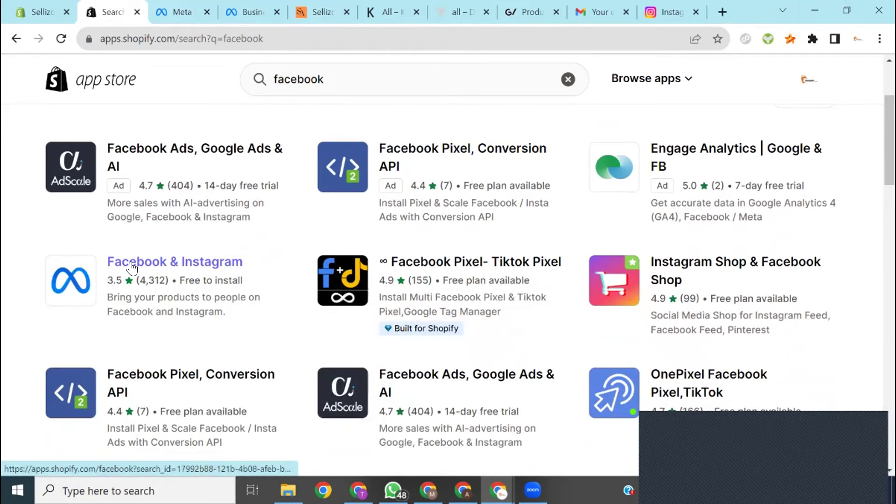
left_click(150, 264)
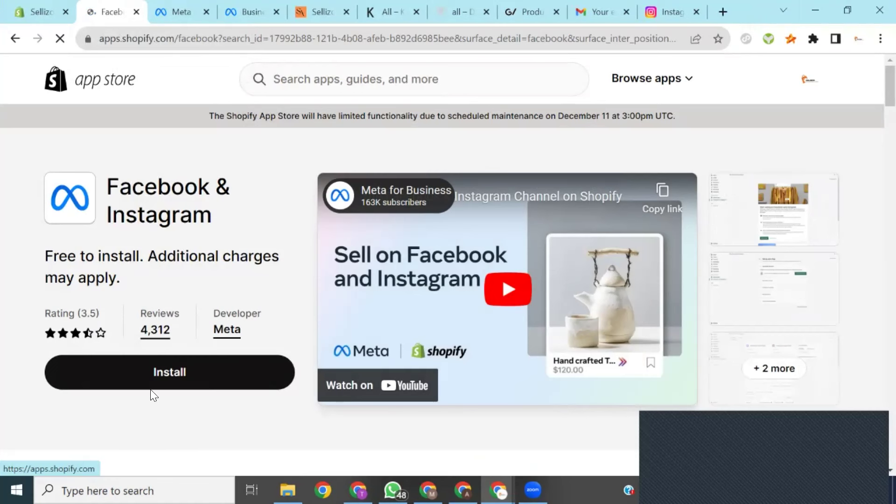
left_click(160, 372)
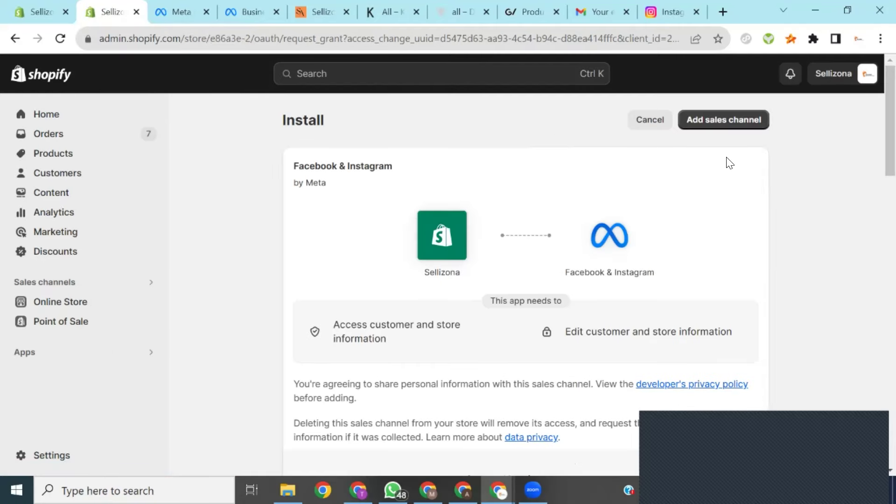
Add the Facebook & Instagram sales channel and start Advantage+ catalog ads setup.
left_click(728, 119)
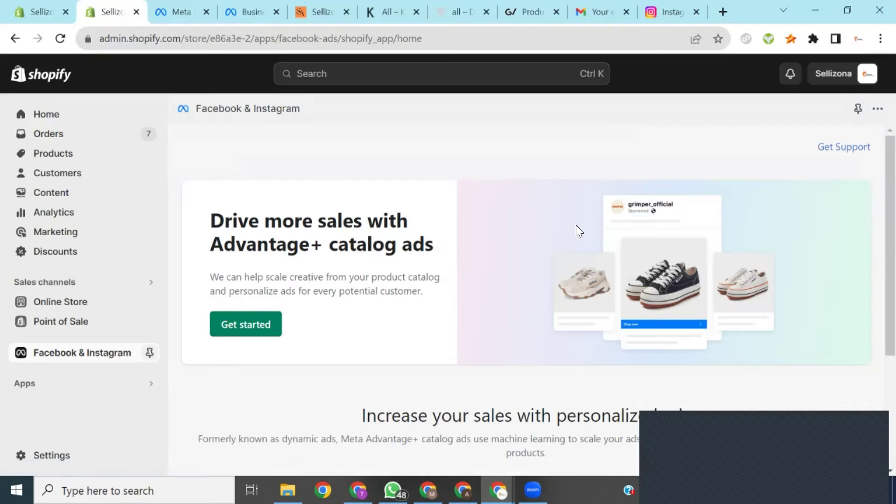
scroll(393, 329, "down", 5)
scroll(327, 280, "up", 5)
left_click(242, 326)
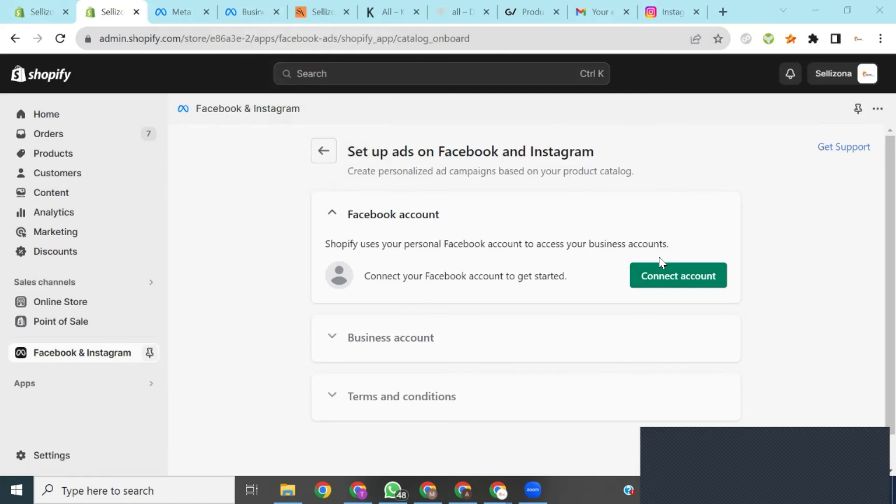
Connect a Facebook account, confirming it and allowing business asset sharing with Shopify.
left_click(676, 277)
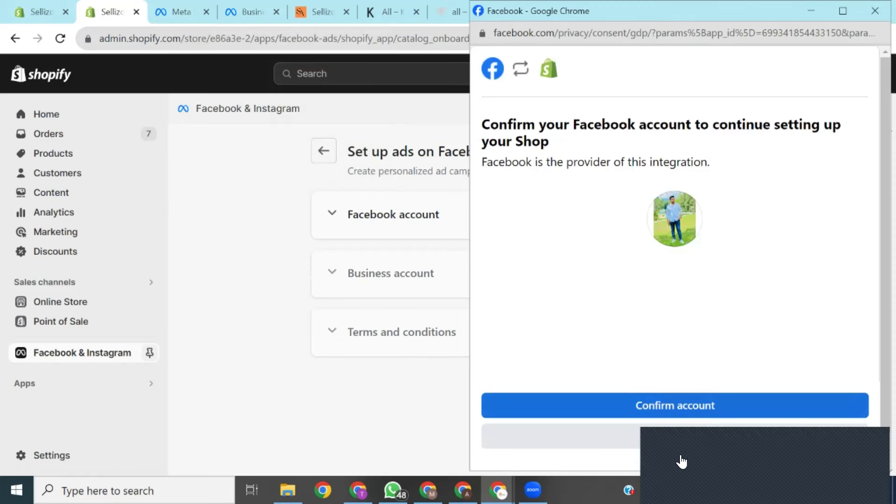
left_click(675, 410)
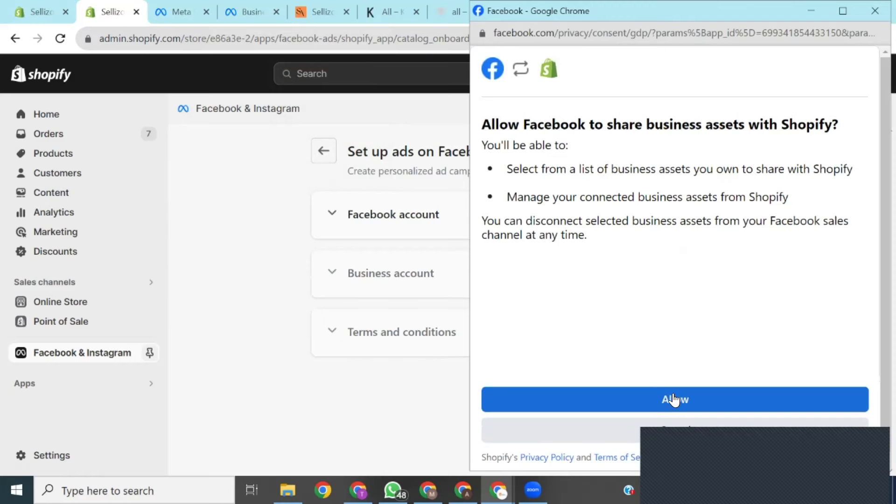
left_click(672, 400)
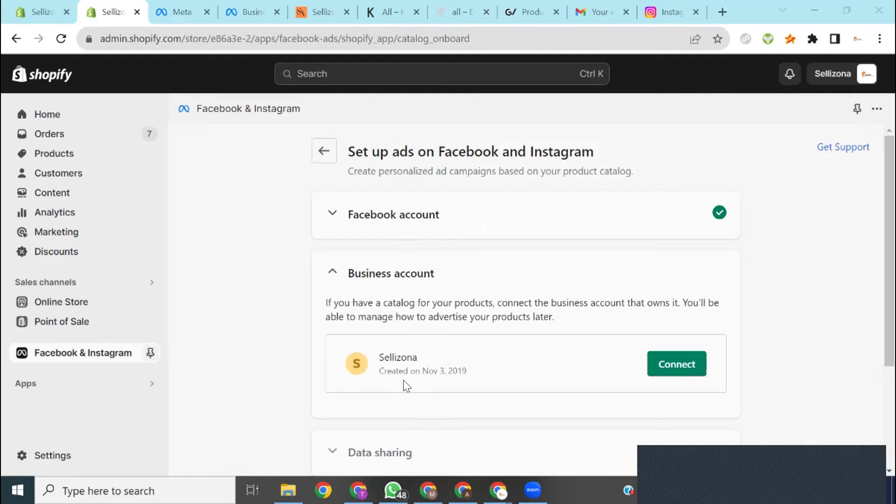
Connect the Sellizona business account and save Maximum as the data sharing preference.
left_click(678, 369)
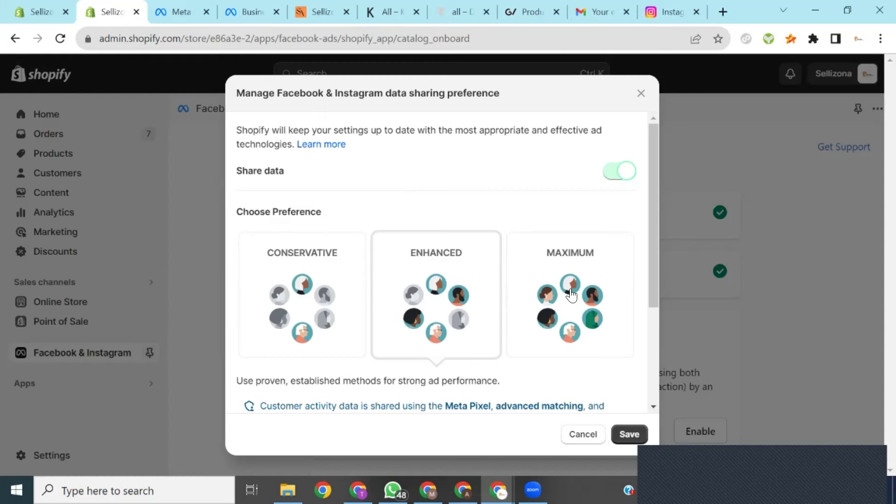
left_click(571, 291)
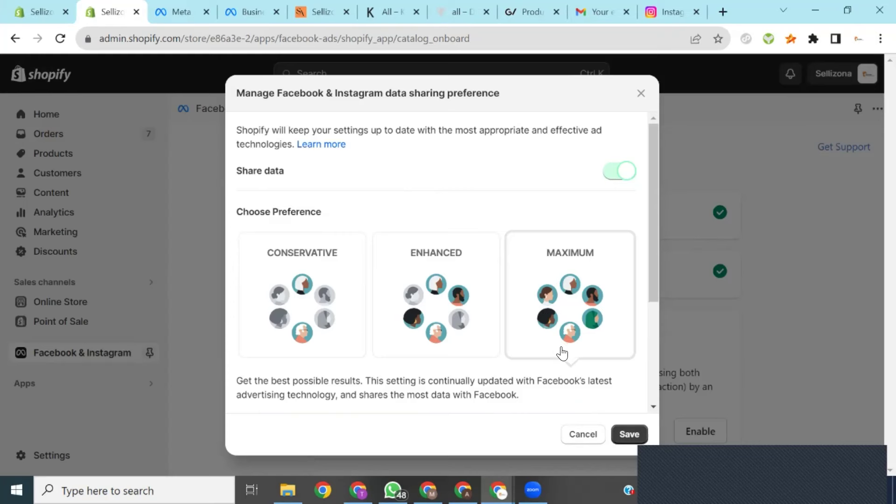
left_click(617, 438)
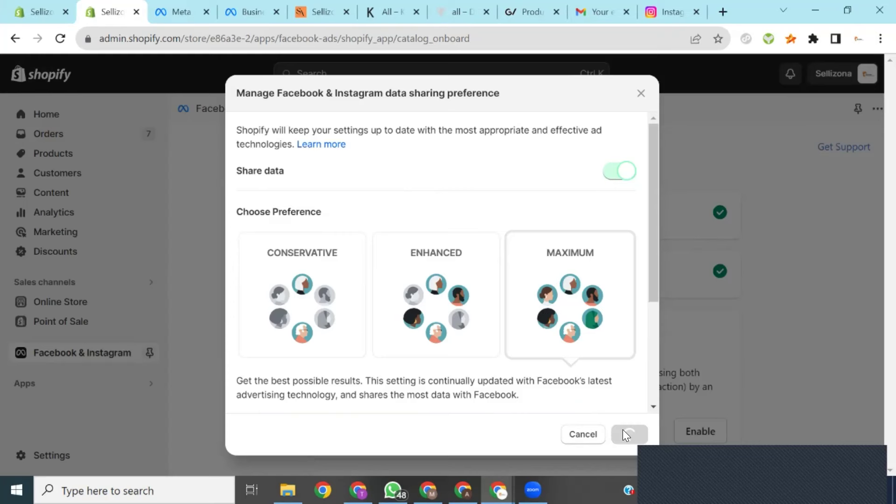
scroll(589, 201, "down", 3)
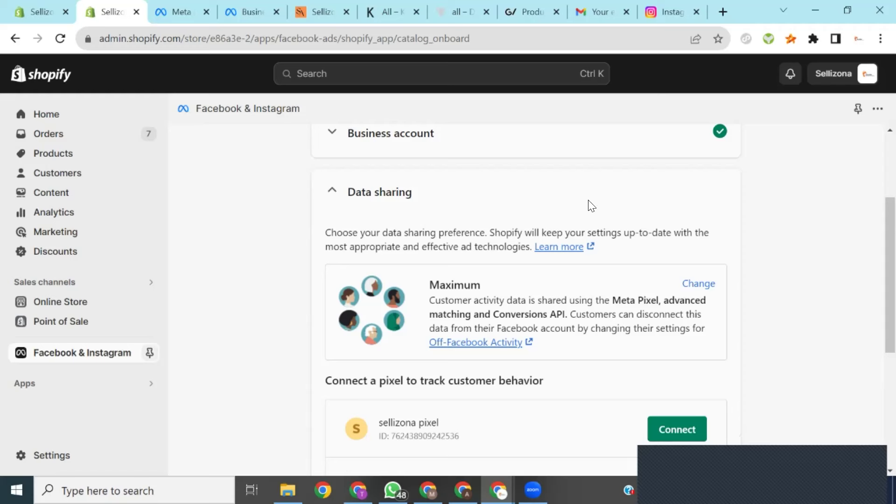
scroll(406, 332, "up", 3)
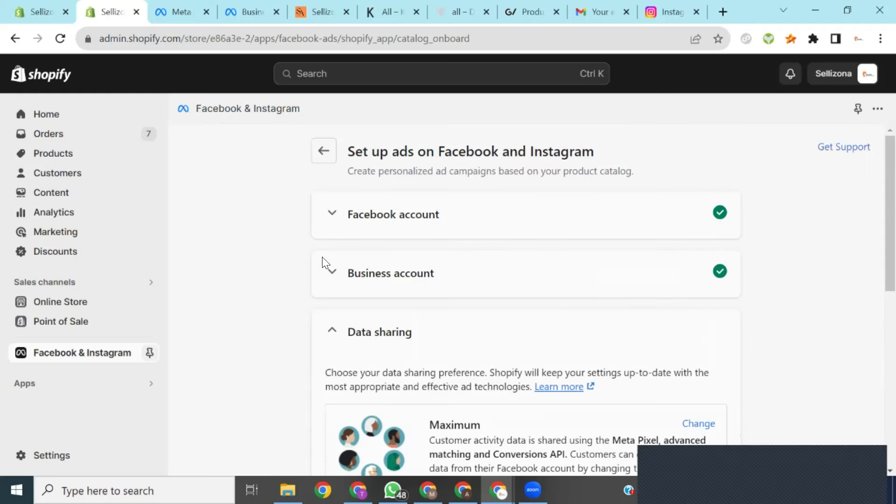
scroll(607, 234, "down", 3)
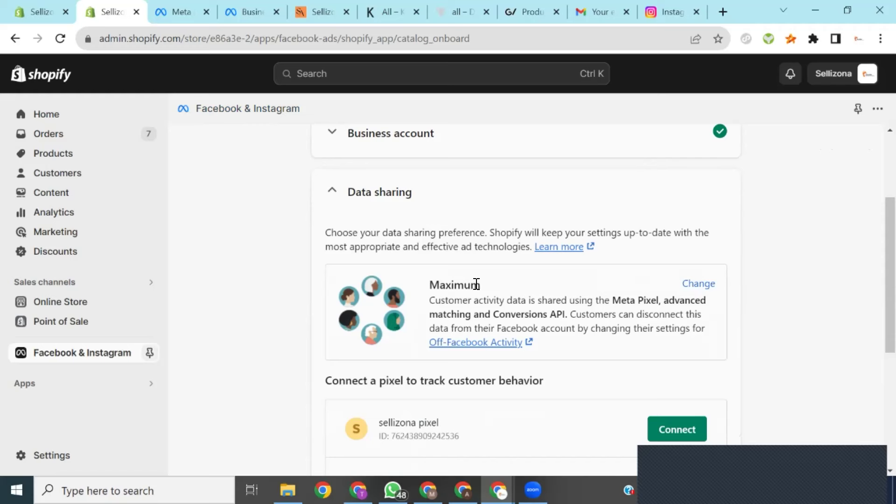
scroll(510, 304, "down", 3)
scroll(514, 306, "up", 3)
scroll(438, 326, "down", 1)
scroll(536, 360, "down", 1)
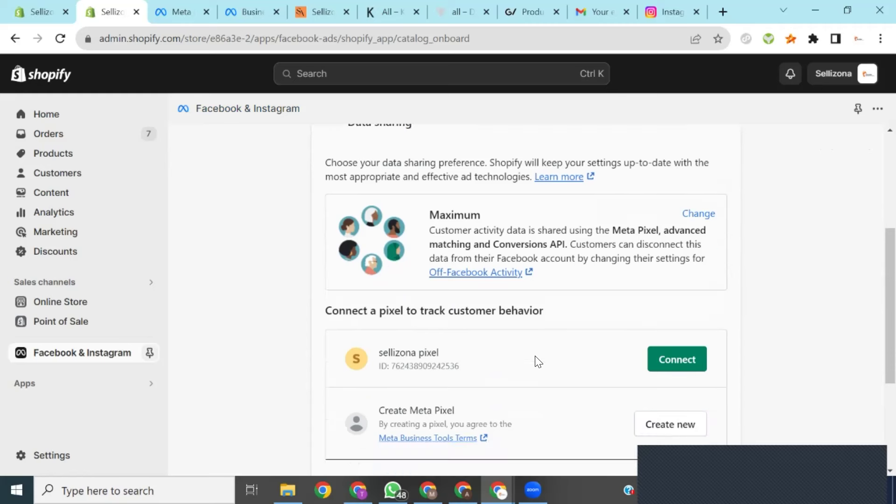
scroll(480, 356, "down", 4)
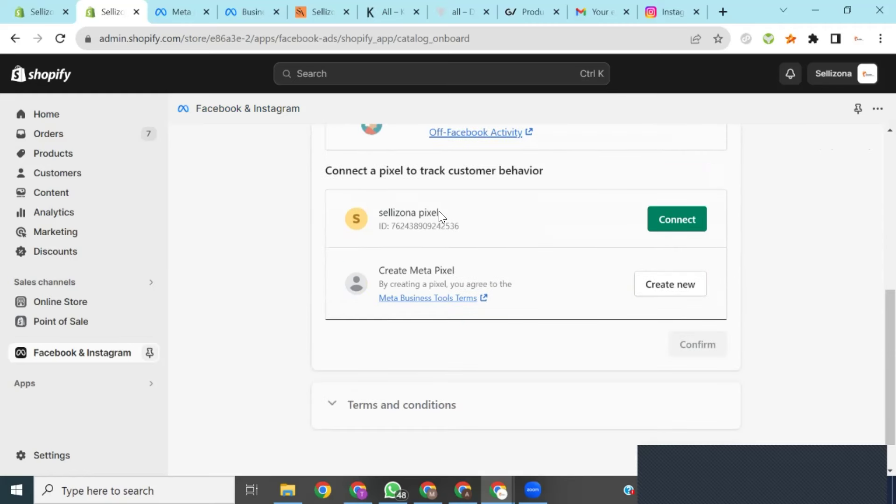
scroll(440, 222, "up", 2)
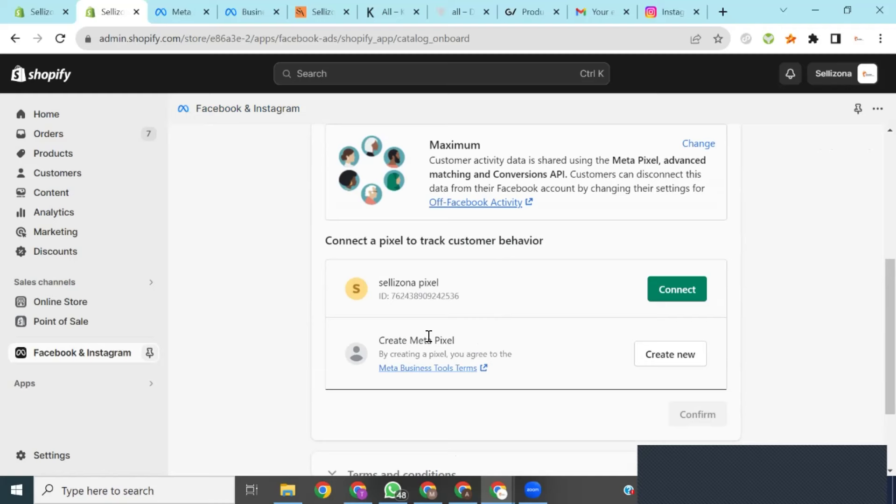
left_click(176, 10)
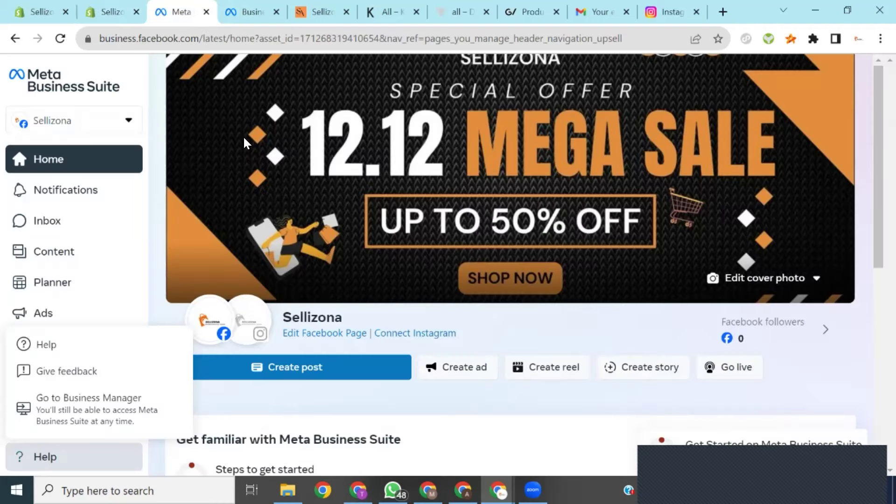
left_click(237, 13)
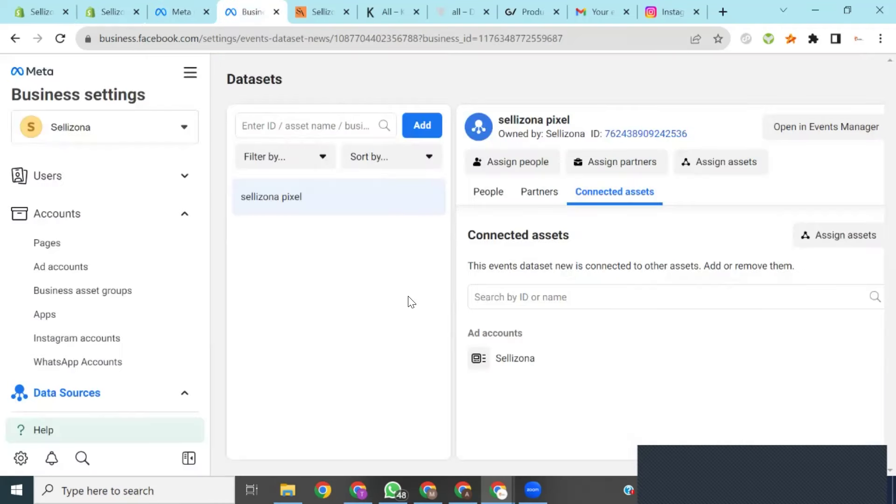
left_click(117, 10)
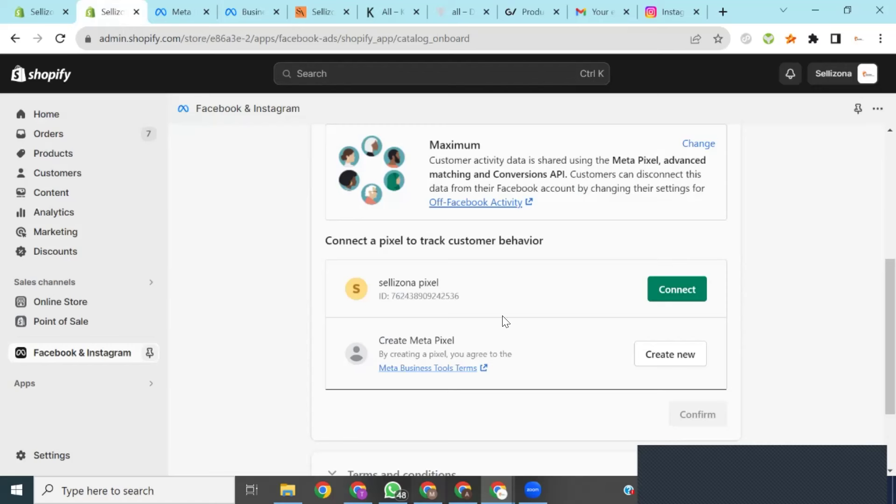
Connect 'sellizona pixel', accept Meta's Product Catalog Terms, and submit the setup for review.
scroll(388, 210, "up", 3)
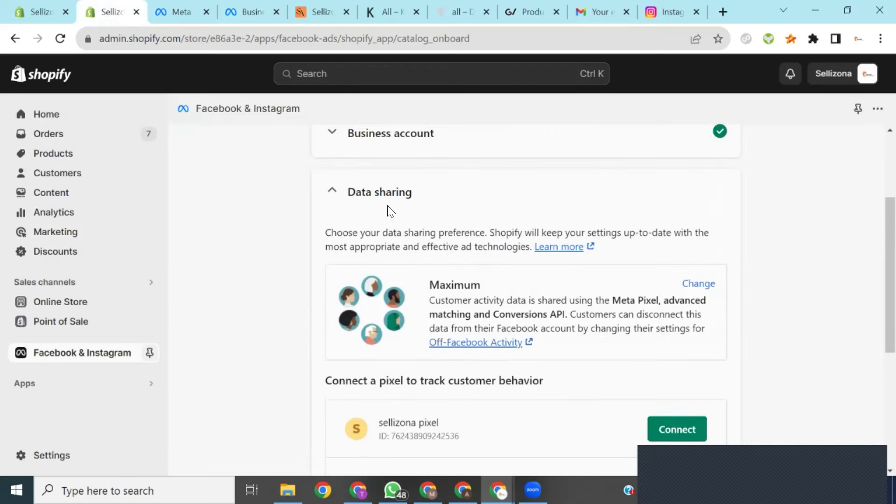
scroll(393, 215, "down", 4)
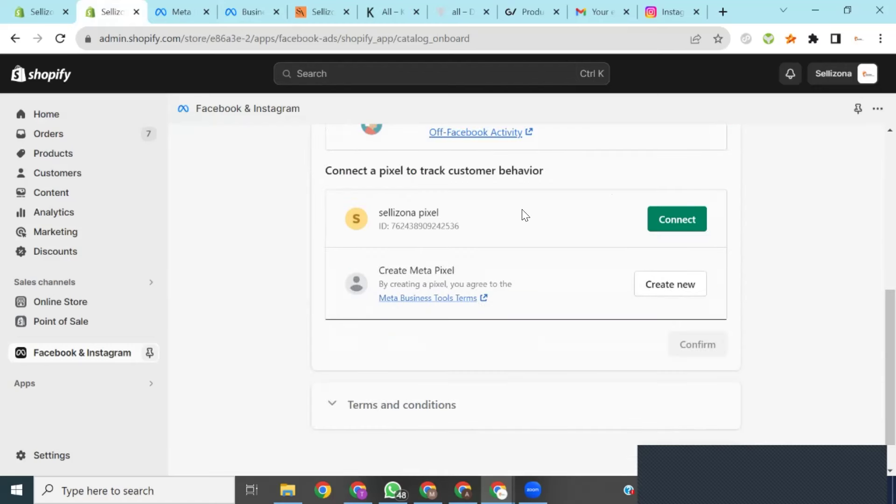
left_click(682, 223)
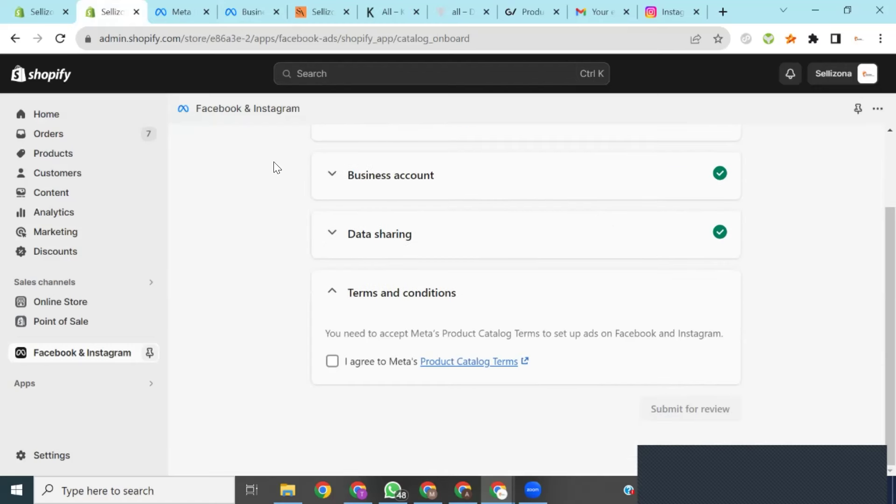
left_click(332, 361)
left_click(693, 407)
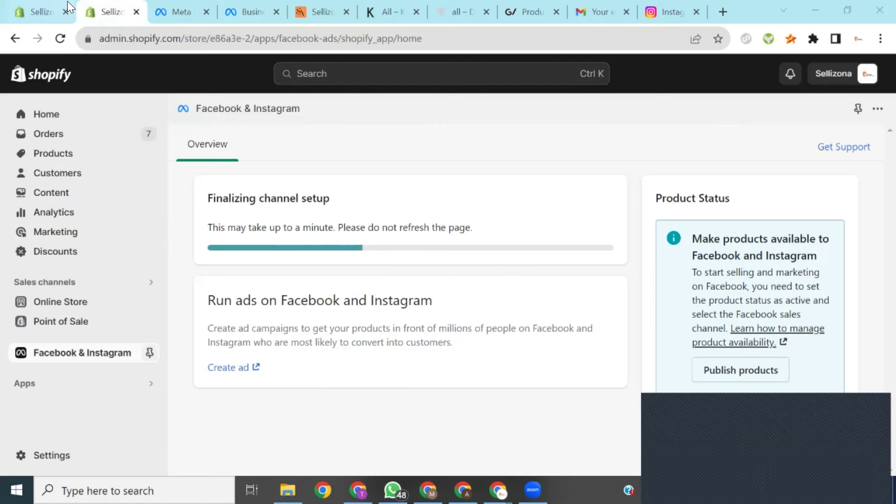
Wait for channel setup to finalize until Run ads on Facebook and Instagram shows Active.
mouse_move(68, 1)
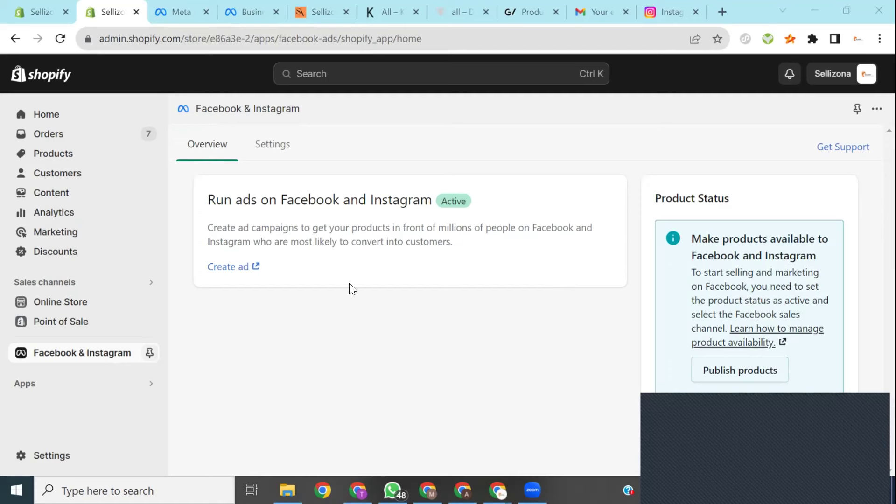
Review the channel's Settings page for Maximum data sharing, sellizona pixel, and catalog sections.
left_click(280, 154)
scroll(517, 320, "down", 5)
scroll(590, 291, "up", 2)
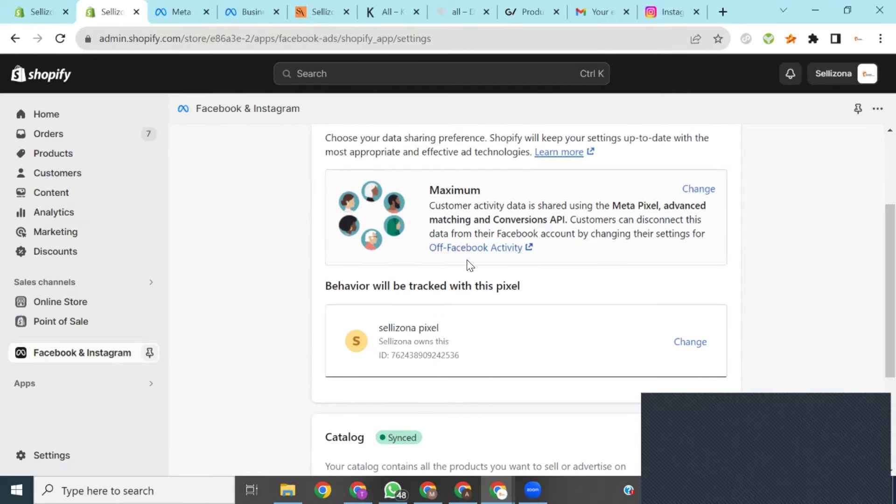
scroll(555, 243, "down", 3)
scroll(696, 226, "up", 5)
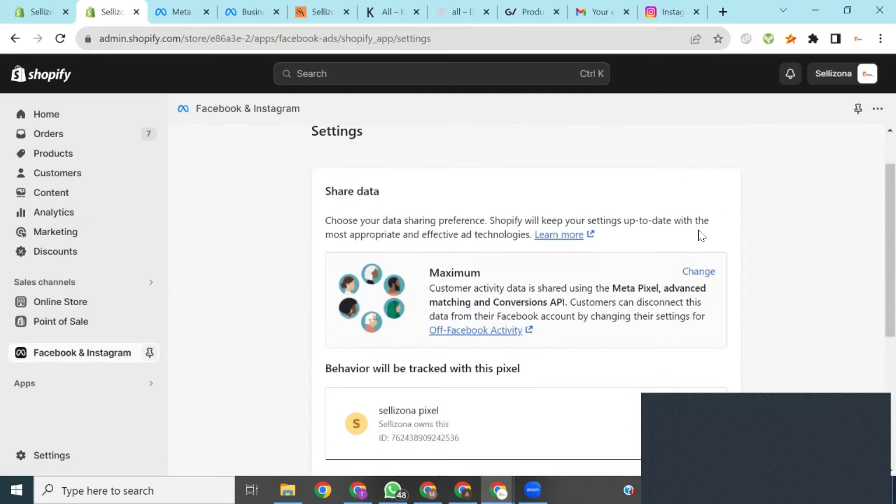
scroll(676, 224, "down", 5)
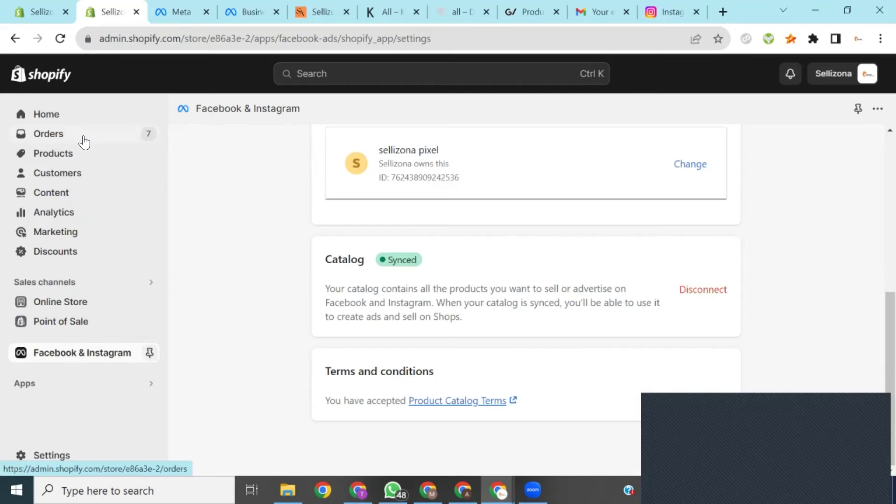
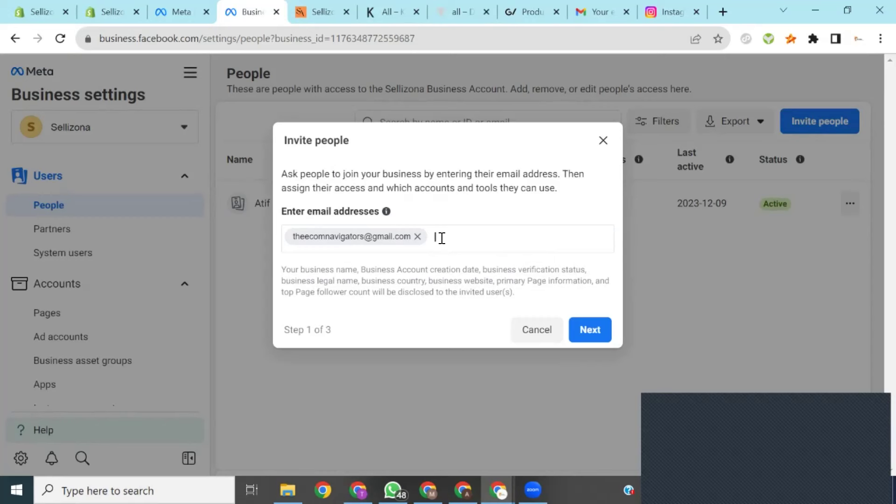
Confirm the teammate's e-mail address as the invitee and advance to choosing access.
left_click(591, 329)
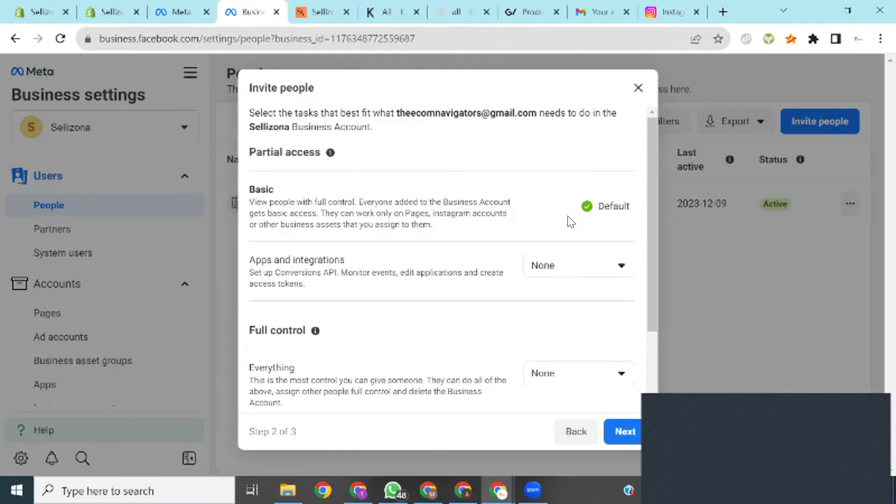
Review the Full control (Everything) option and its explanation, leaving it at None.
scroll(486, 272, "down", 2)
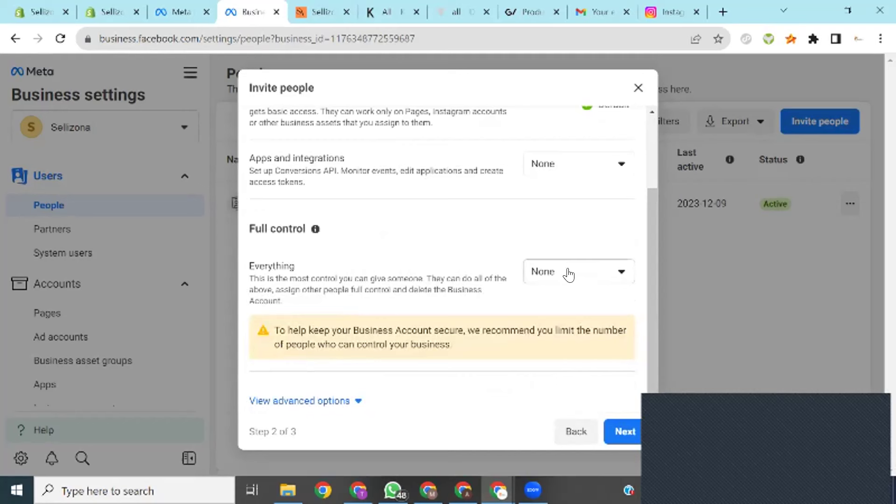
left_click_drag(252, 266, 291, 264)
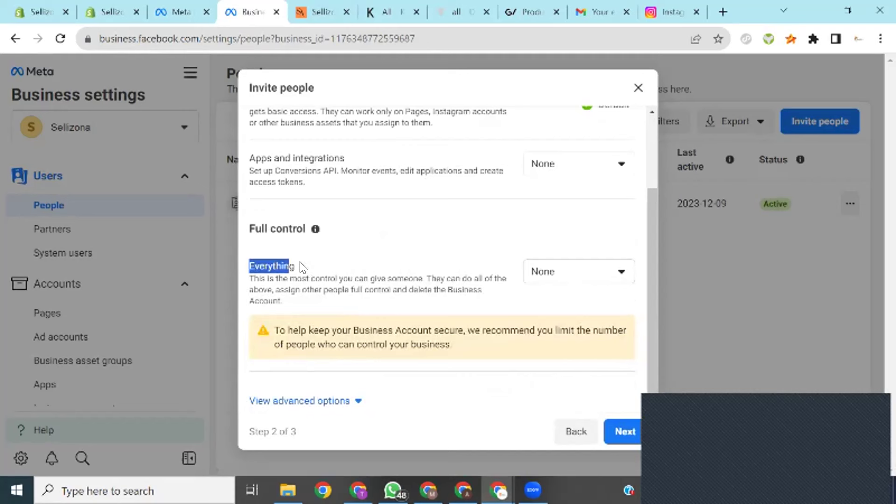
left_click(359, 266)
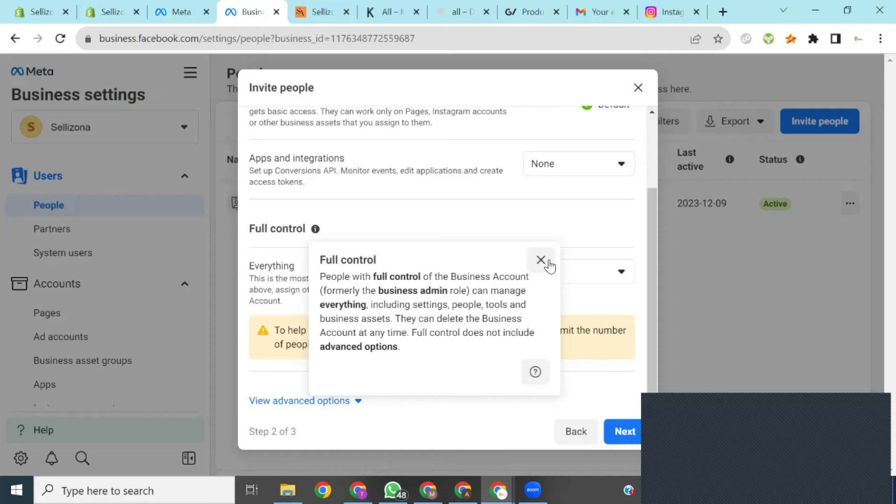
left_click(572, 281)
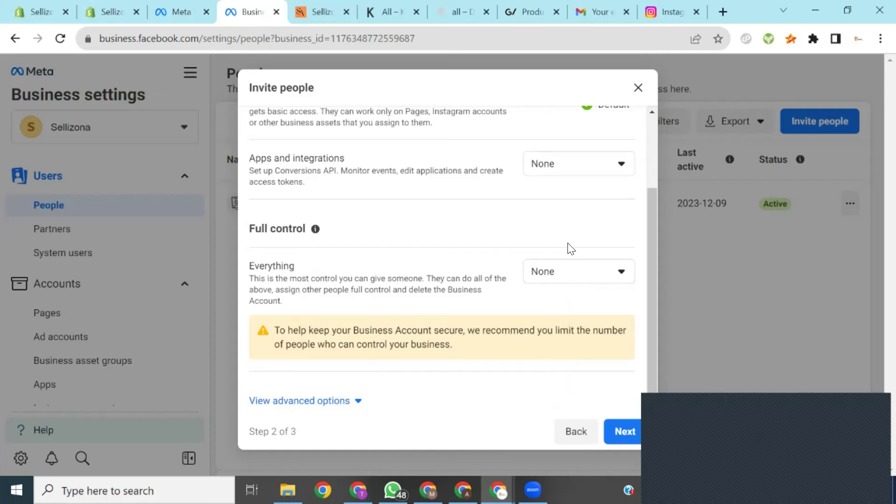
left_click(257, 224)
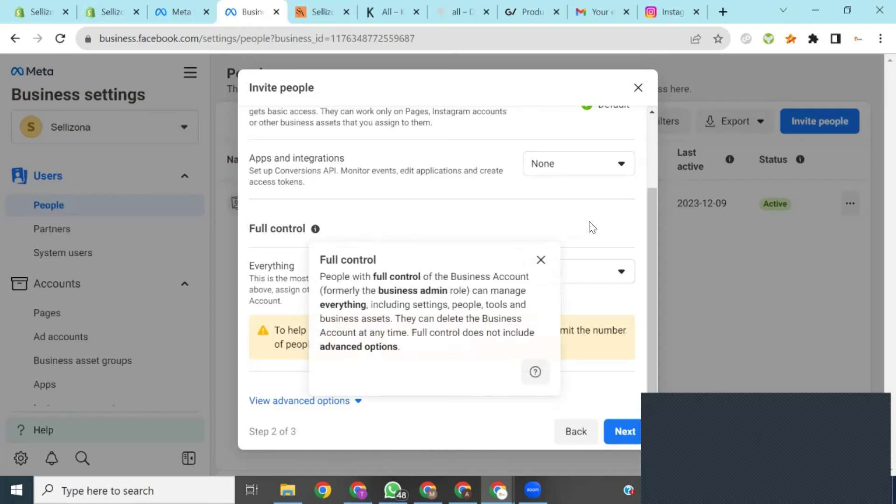
left_click(540, 260)
Check the advanced access options, leave them at None, and continue to Assign Access.
left_click(351, 401)
scroll(365, 344, "down", 2)
left_click(349, 330)
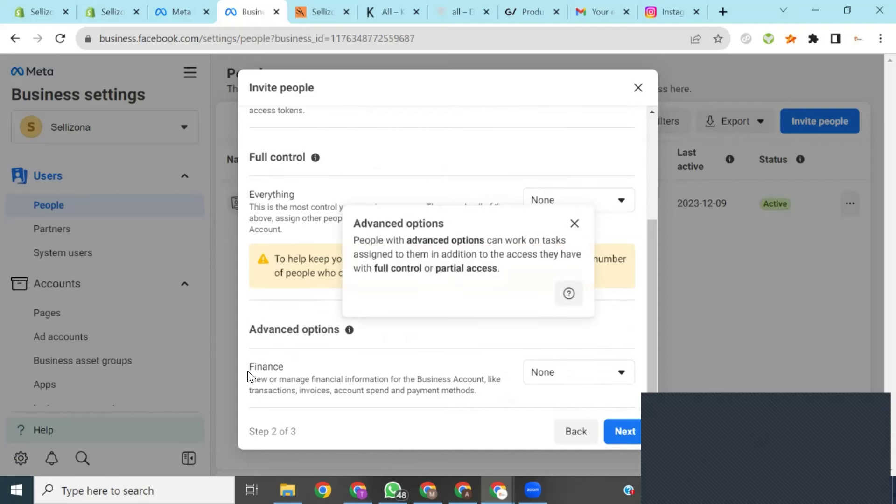
scroll(576, 346, "up", 3)
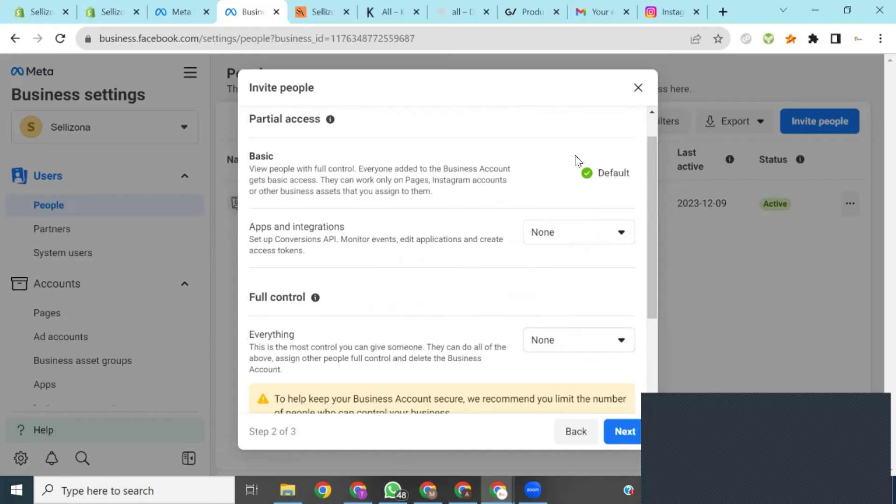
scroll(481, 217, "down", 3)
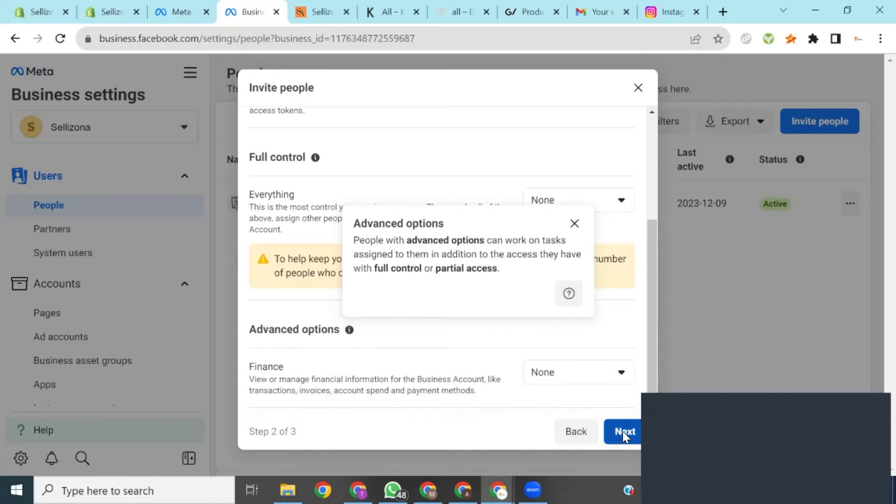
left_click(622, 431)
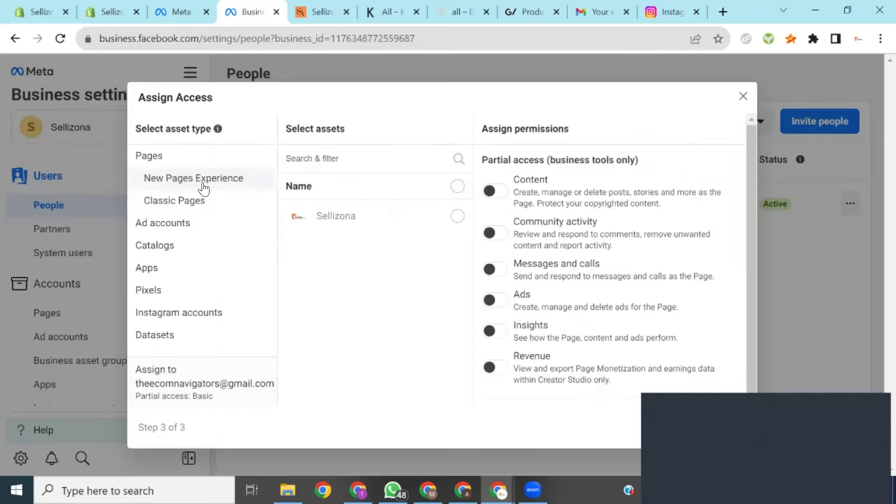
Share the Sellizona Page with content permissions and the Sellizona ad account with full control.
left_click(458, 216)
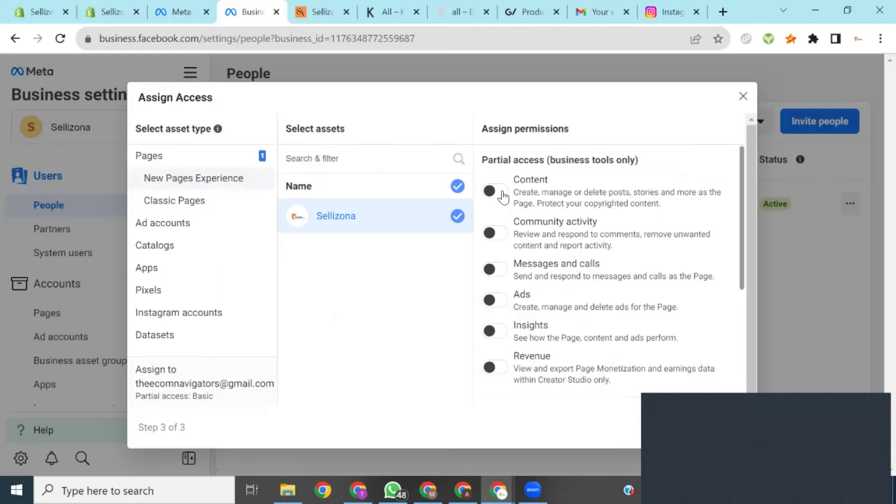
left_click(493, 191)
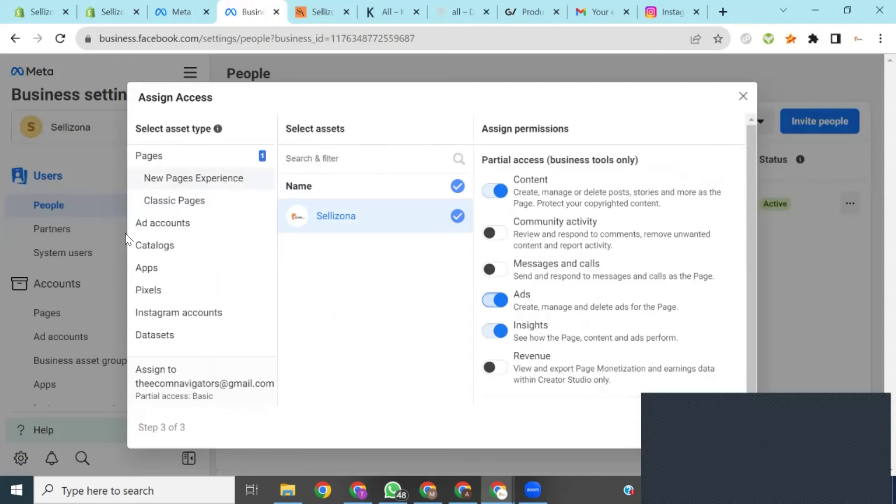
left_click(171, 223)
left_click(457, 217)
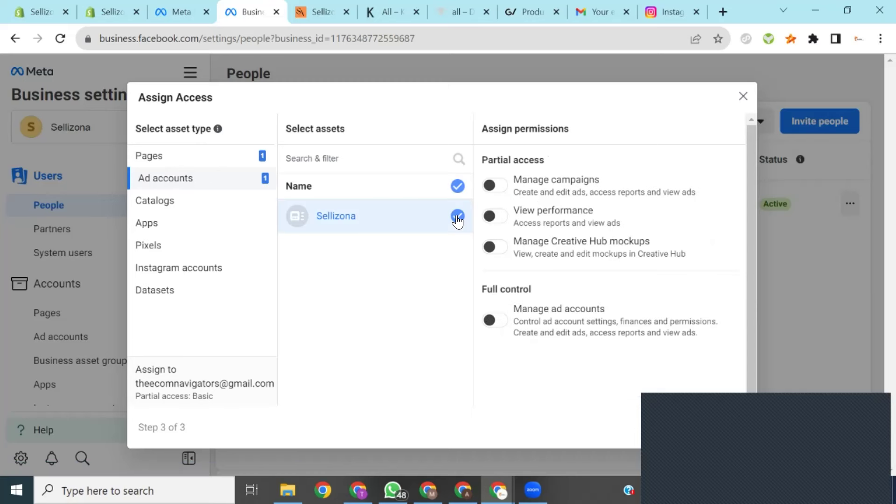
left_click(489, 321)
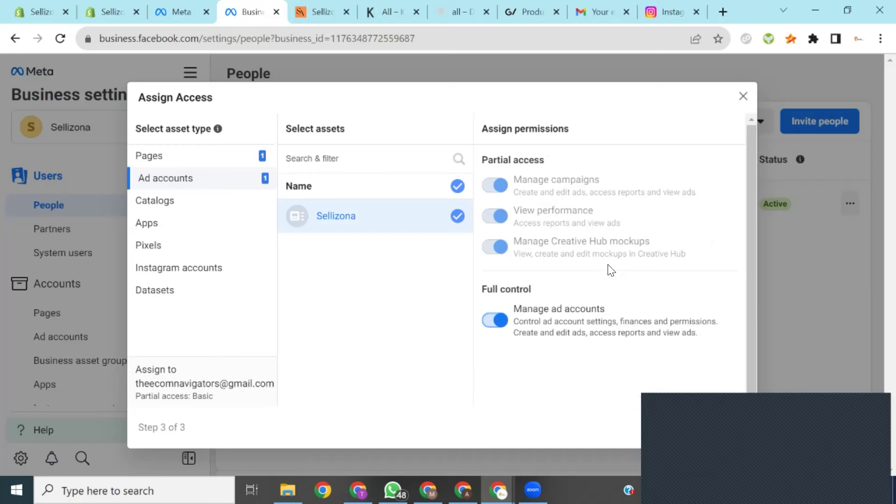
mouse_move(504, 185)
Share the sellizona pixel dataset with usage rights and full control.
left_click(168, 287)
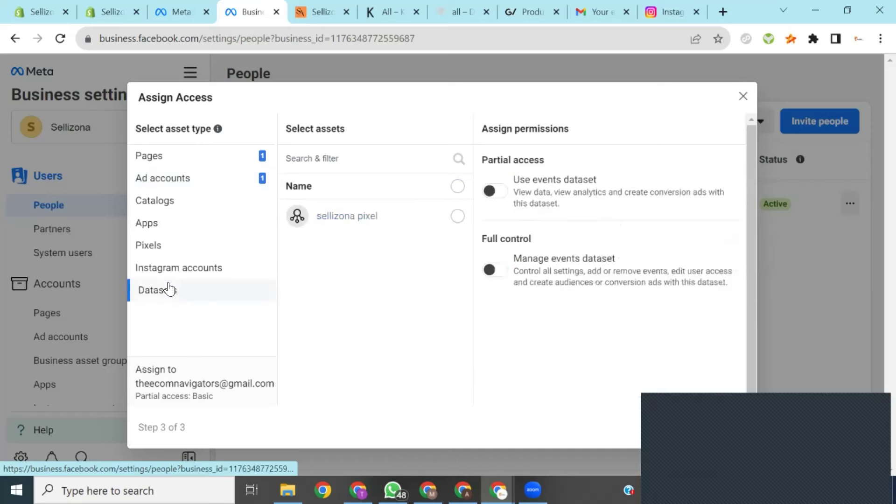
left_click(457, 215)
left_click(502, 195)
left_click(495, 271)
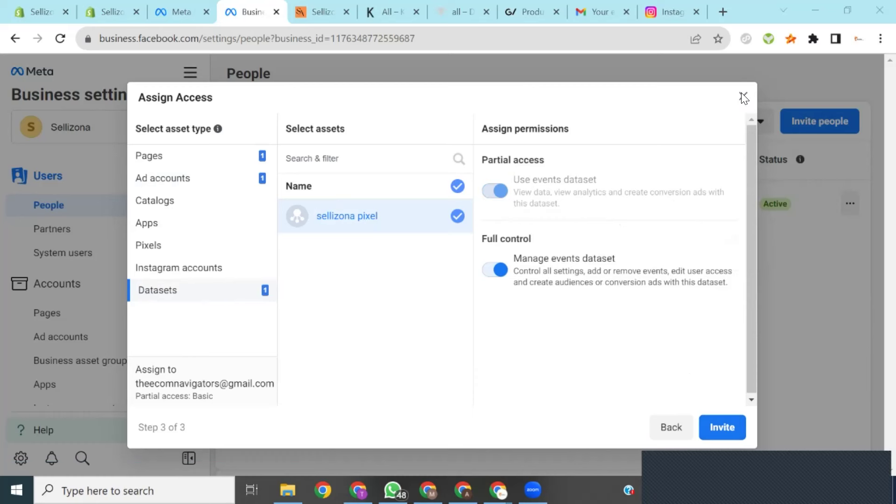
Close the invitation without inviting anyone, reopen and close it again, then view Partners.
left_click(749, 452)
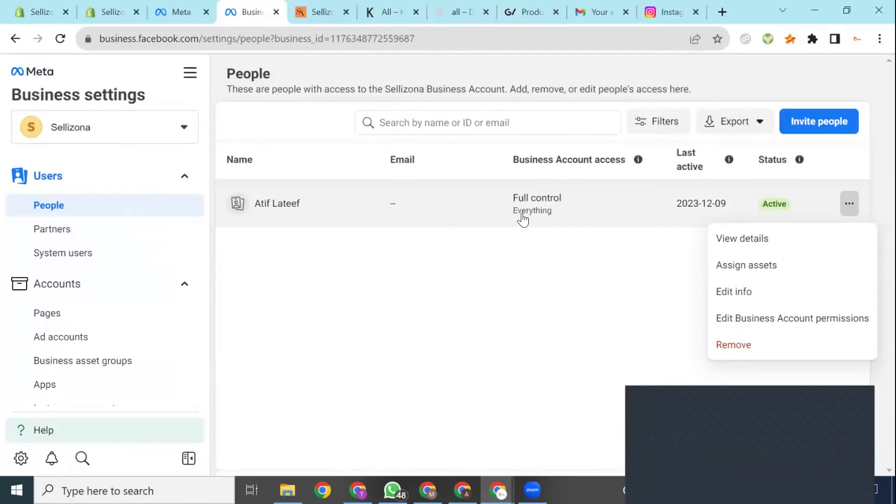
left_click(325, 300)
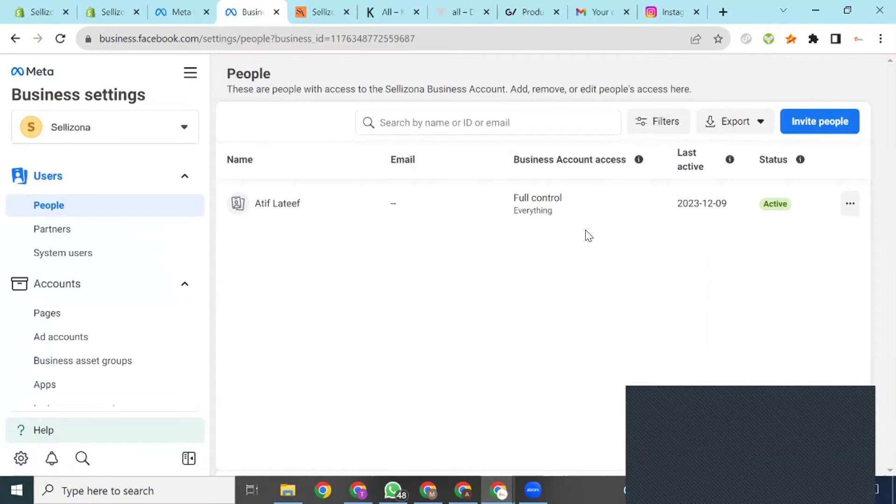
left_click(823, 125)
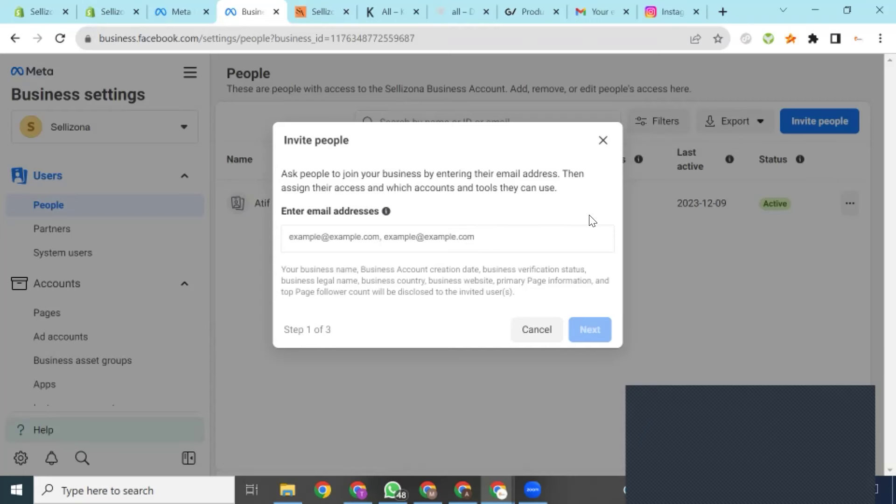
left_click(603, 141)
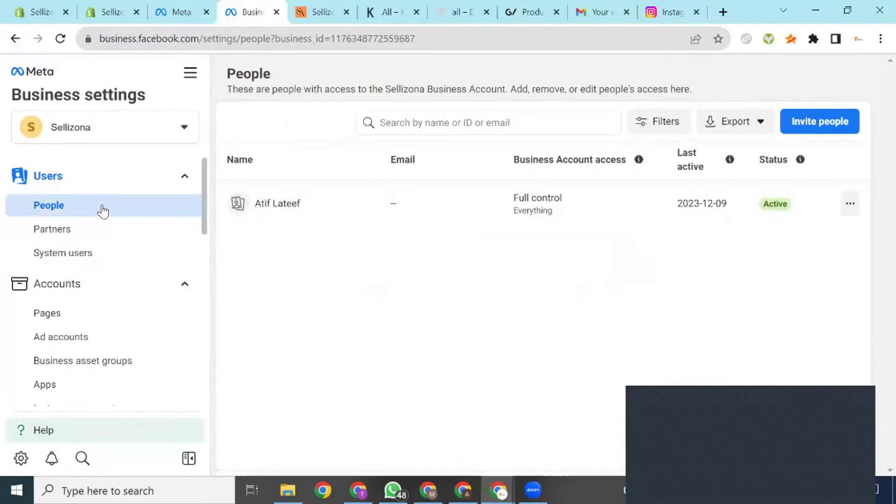
left_click(55, 233)
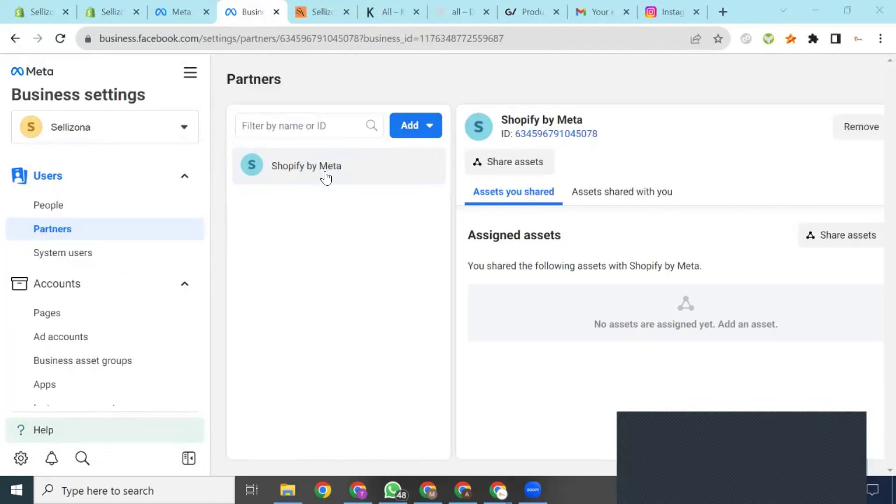
Browse System users and People, then open the Sellizona Page under Pages.
mouse_move(18, 11)
left_click(80, 255)
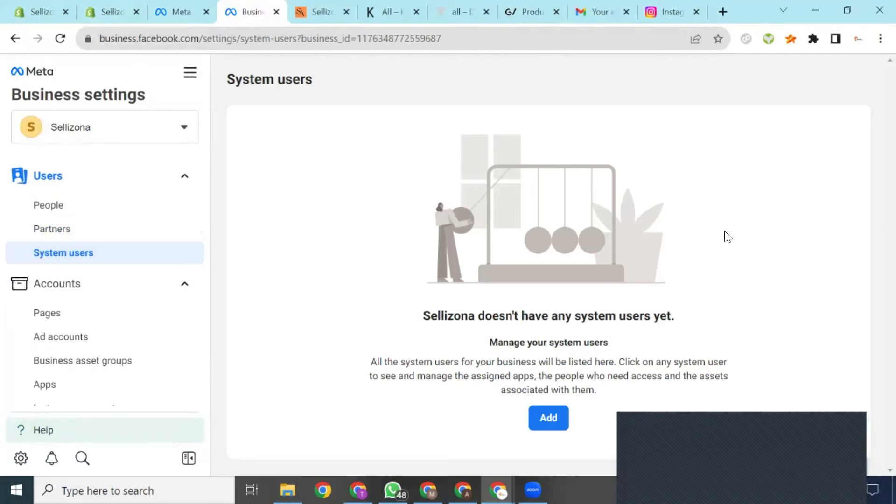
left_click(65, 210)
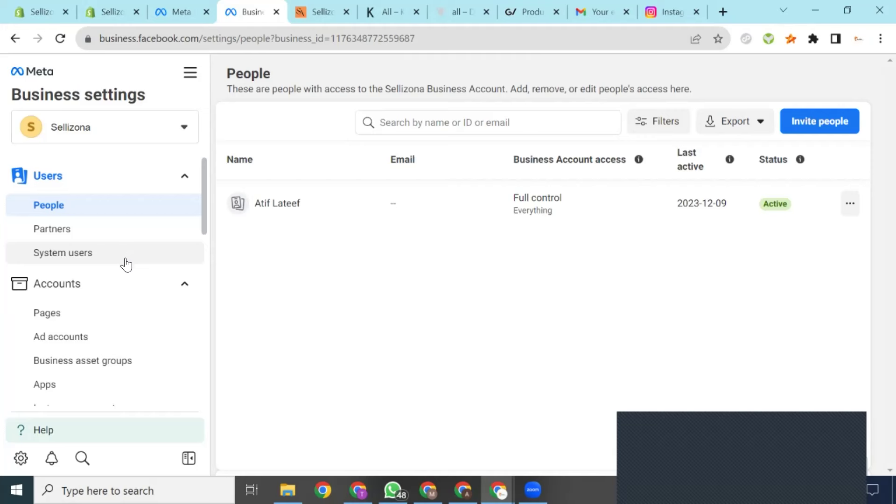
scroll(126, 260, "down", 2)
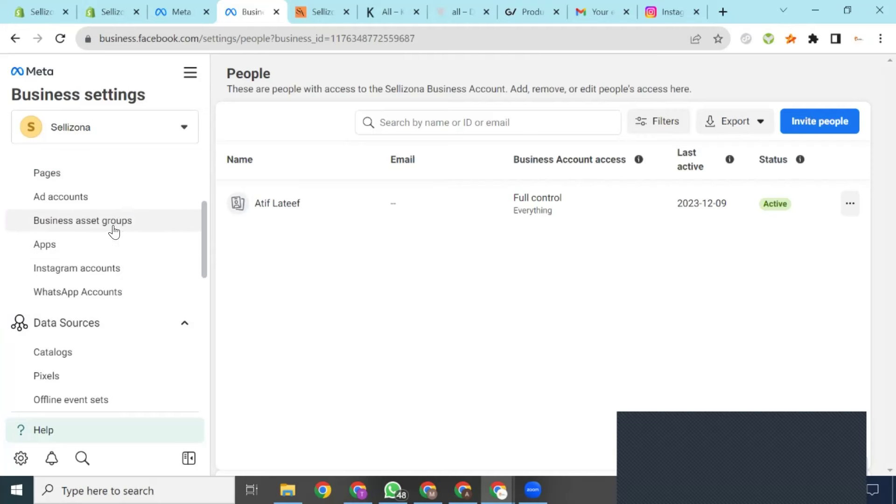
scroll(112, 231, "up", 1)
left_click(63, 245)
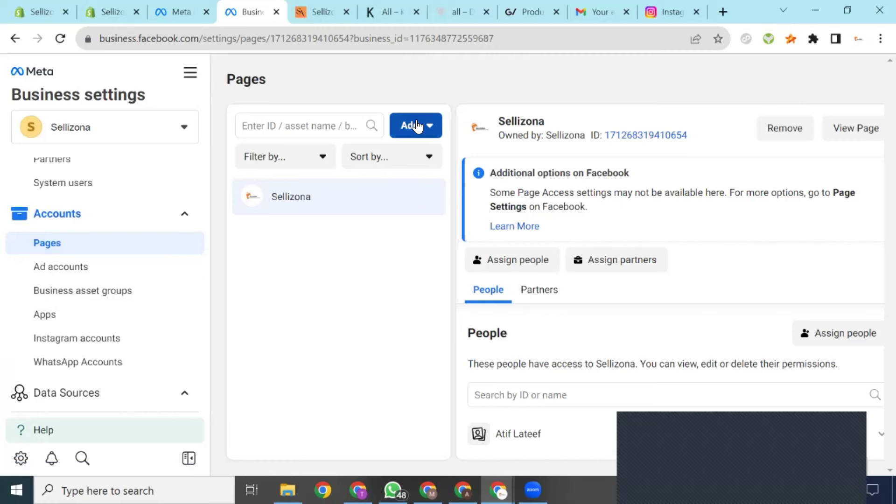
Review the Ad accounts section, opening and closing its Add menu.
left_click(67, 271)
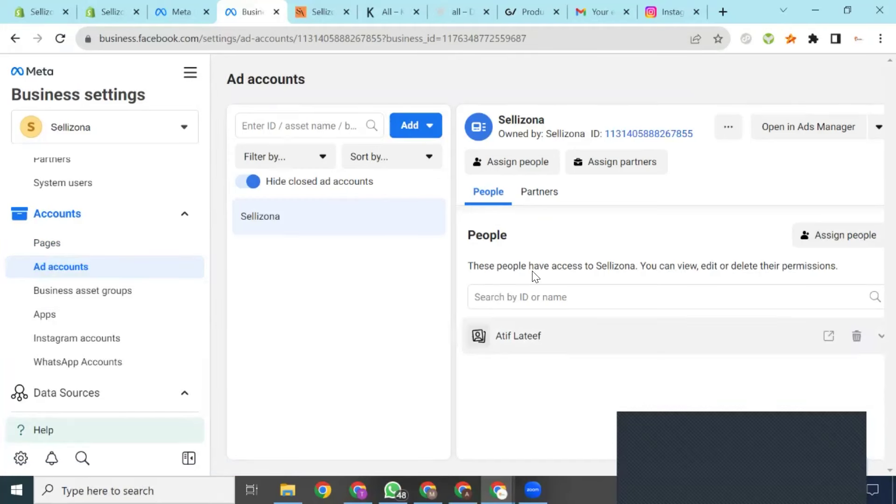
left_click(423, 125)
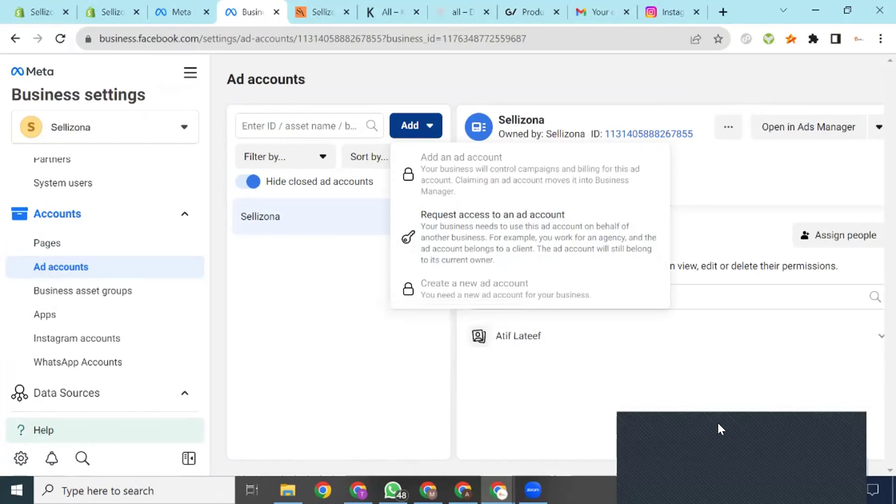
left_click(342, 278)
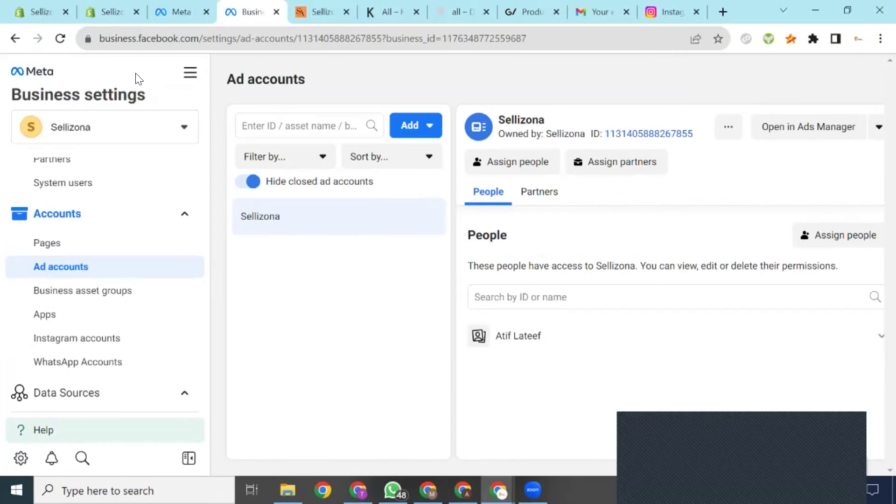
scroll(134, 286, "down", 5)
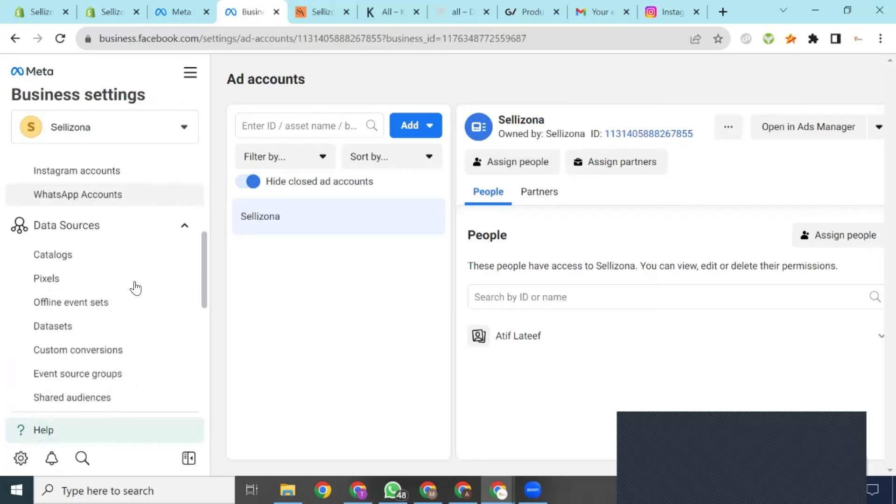
scroll(163, 298, "down", 3)
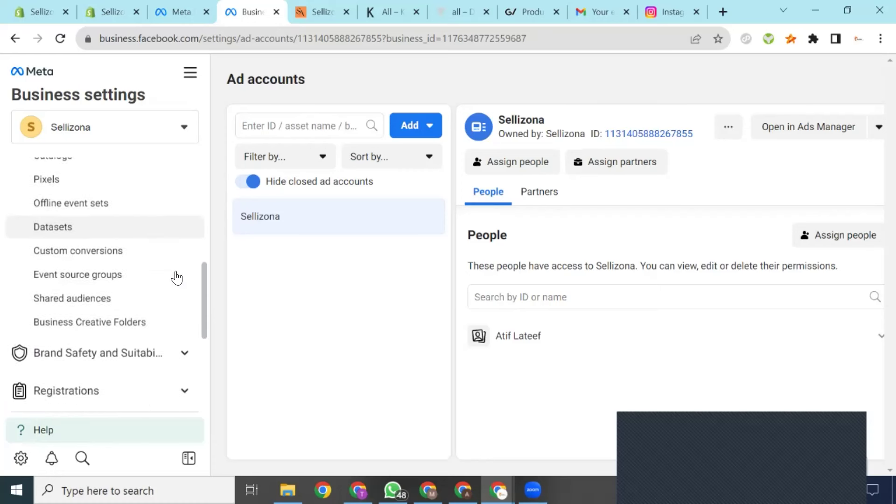
Expand Brand Safety and check Domains, which shows no domains exist yet.
left_click(186, 341)
scroll(66, 200, "down", 4)
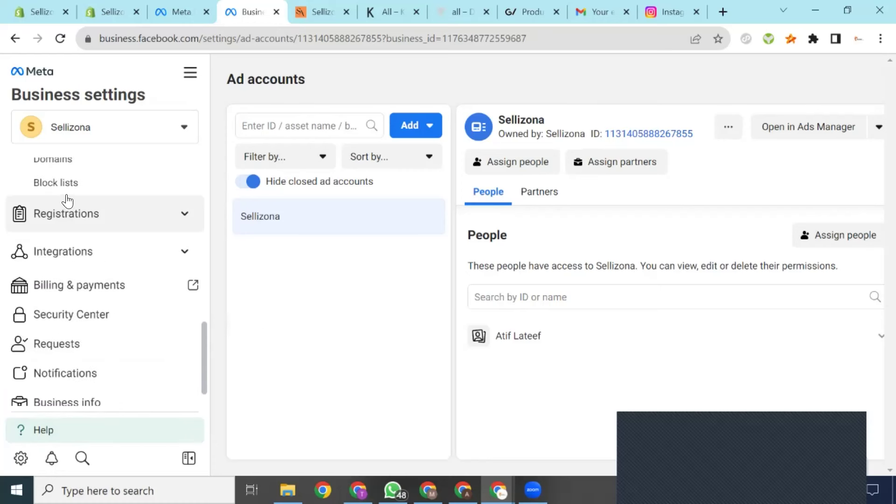
left_click(60, 165)
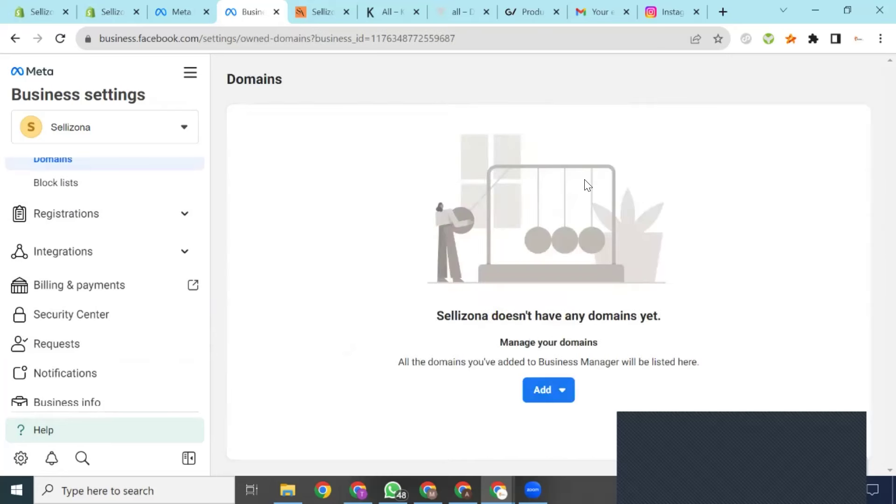
left_click_drag(428, 322, 680, 314)
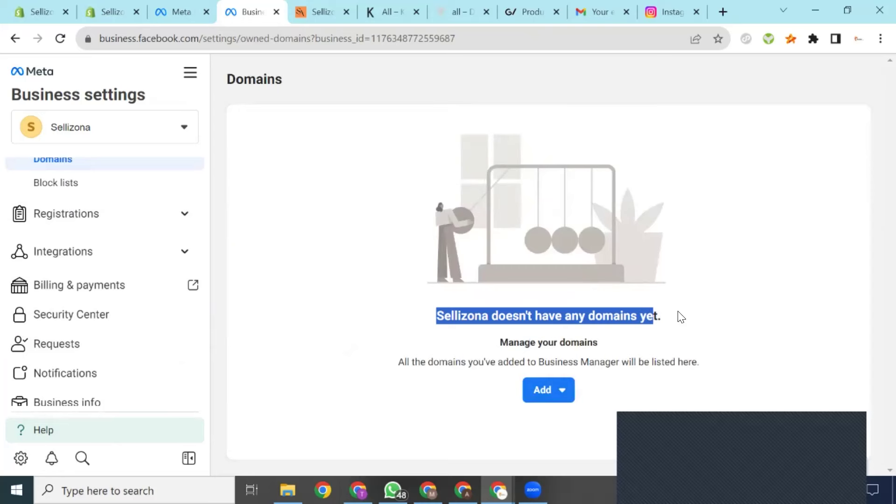
left_click(763, 308)
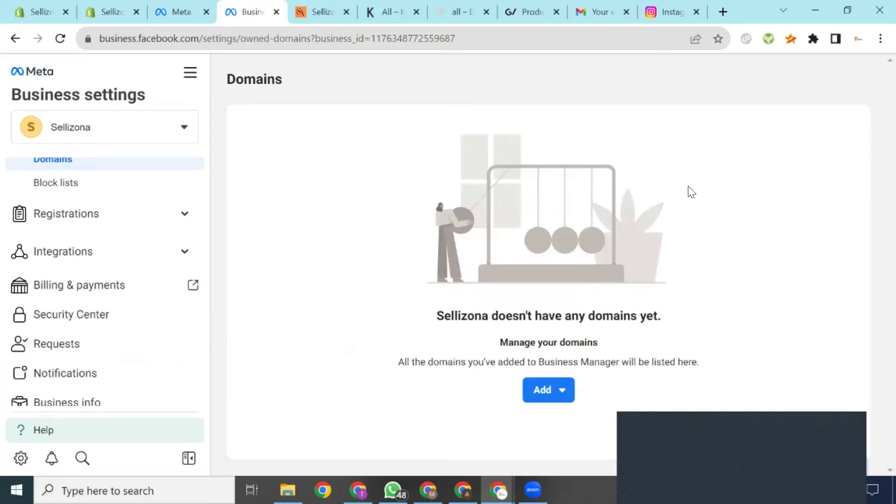
Switch to Shopify's Apps and sales channels to view the store's 8 installed apps.
left_click(60, 10)
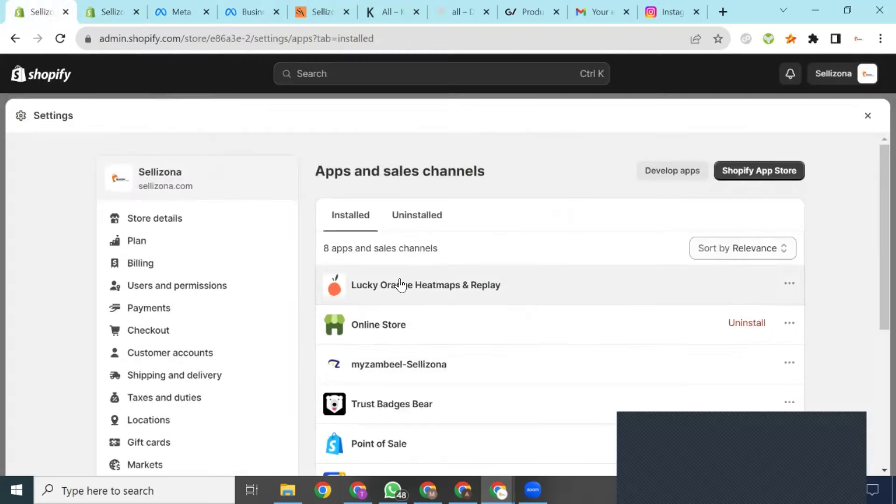
scroll(401, 298, "down", 5)
scroll(420, 359, "up", 2)
scroll(434, 373, "up", 1)
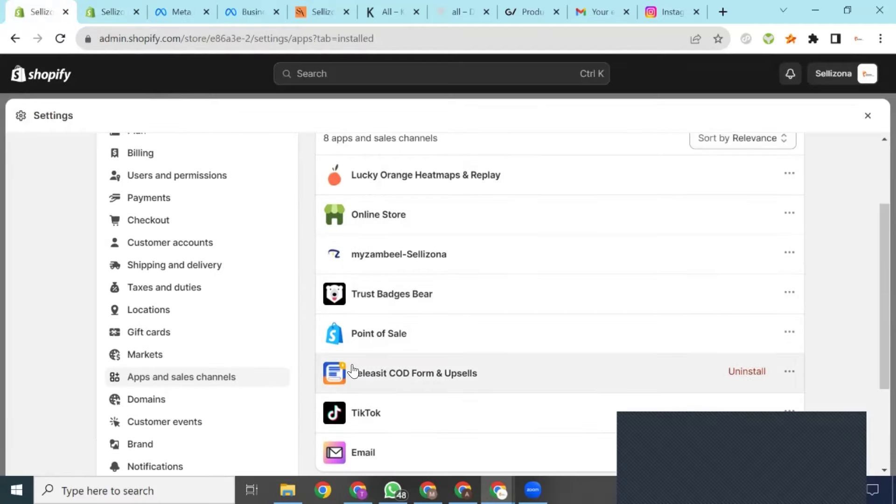
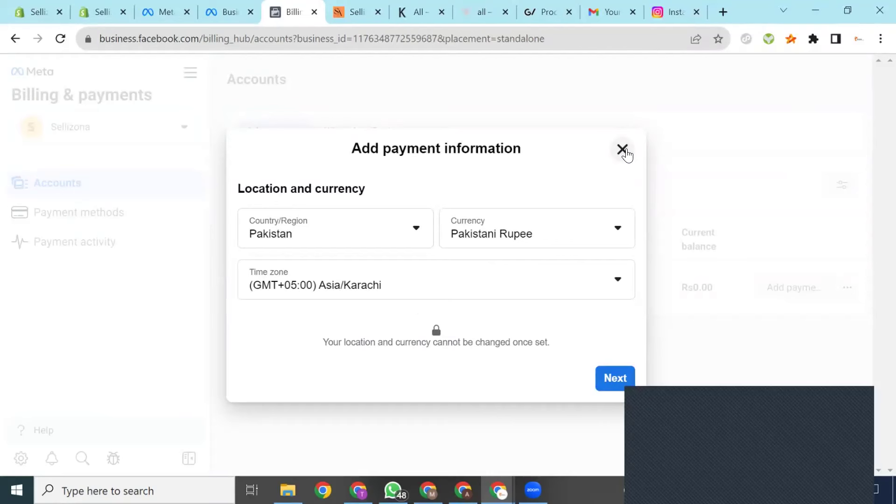
Accept Pakistan, Pakistani Rupee and Karachi time for billing, then continue with a debit or credit card.
left_click(619, 379)
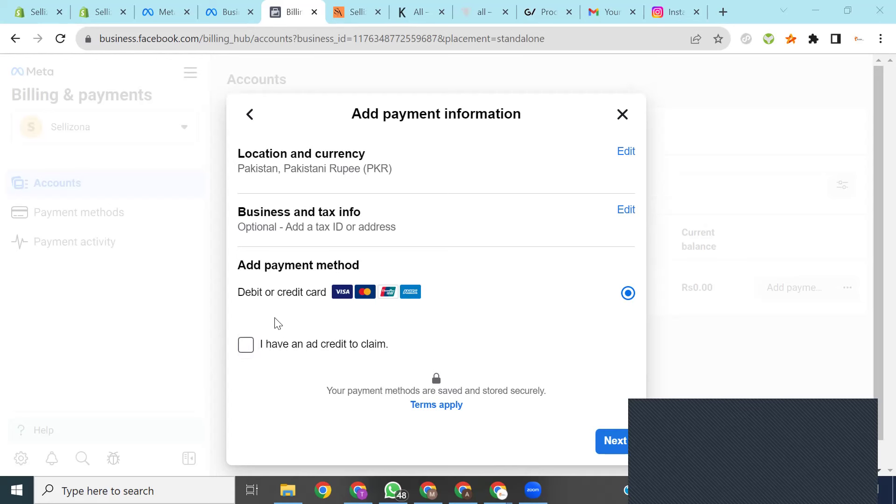
left_click(616, 441)
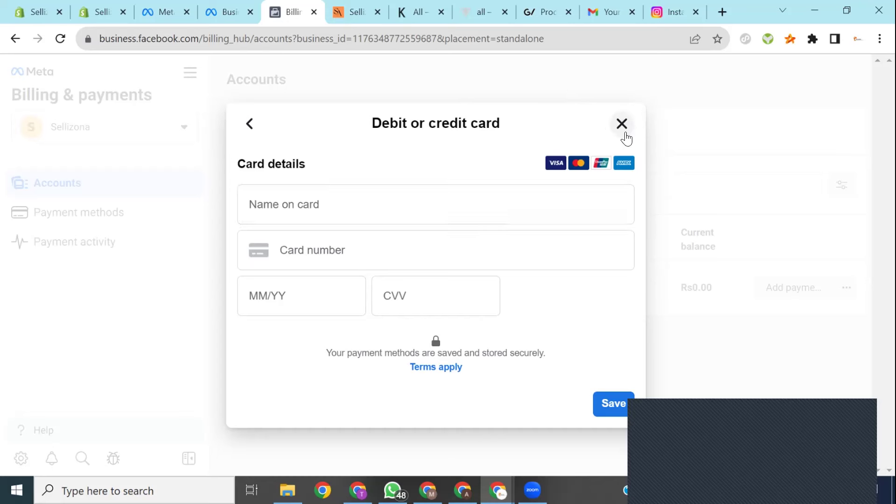
Close the debit or credit card dialog without saving, then close the failed Instagram sign-up window.
left_click(622, 125)
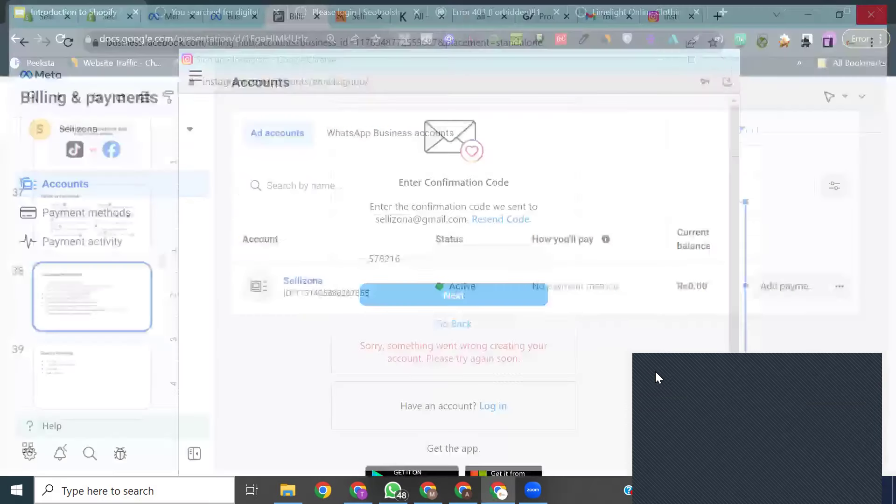
left_click(727, 59)
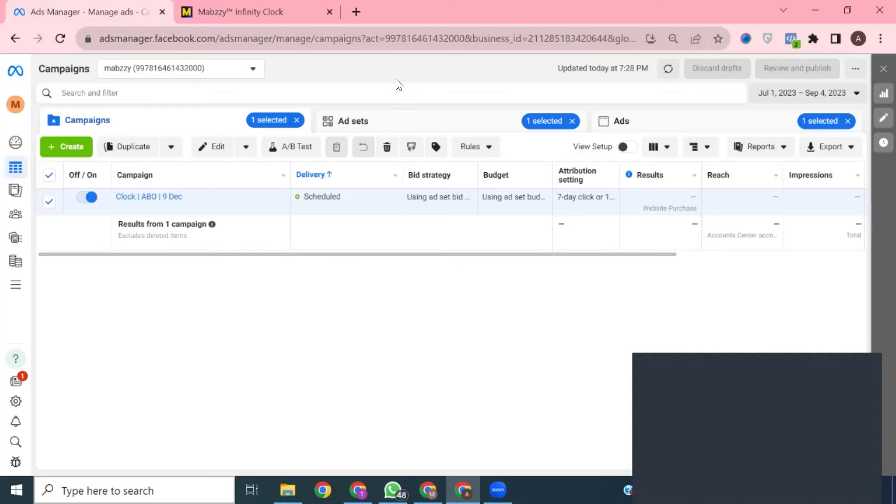
left_click(70, 146)
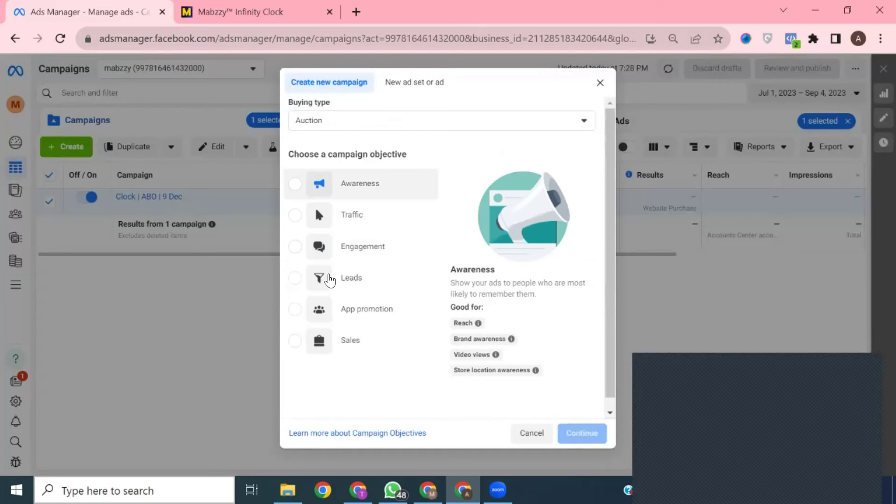
left_click(347, 346)
left_click(600, 83)
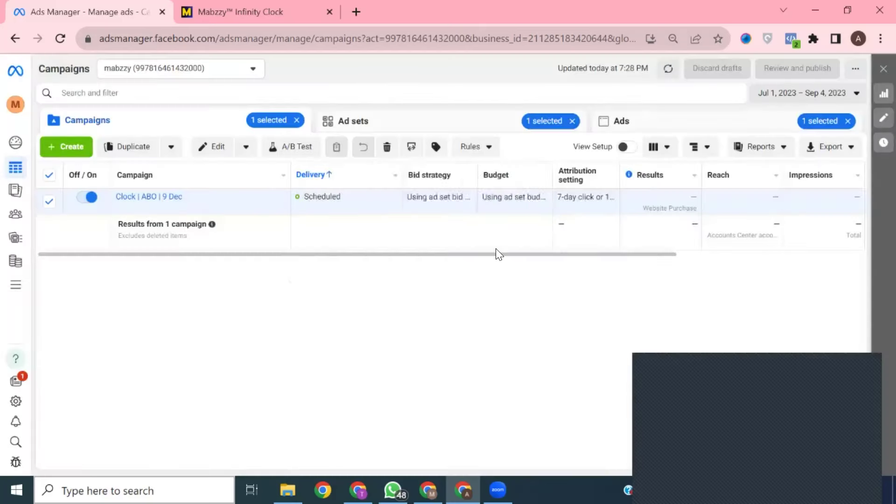
mouse_move(126, 198)
left_click_drag(243, 253, 163, 264)
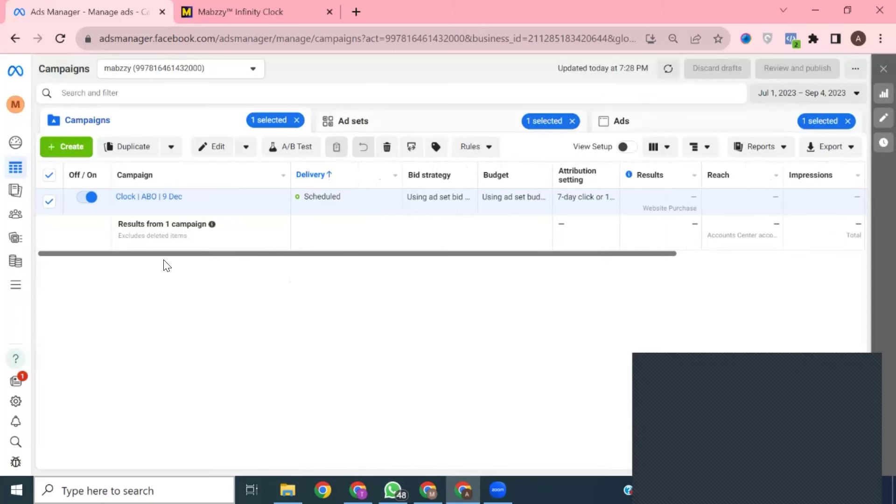
Check that the Mabzzy ad account is active, then start a new campaign with + Create.
left_click(17, 104)
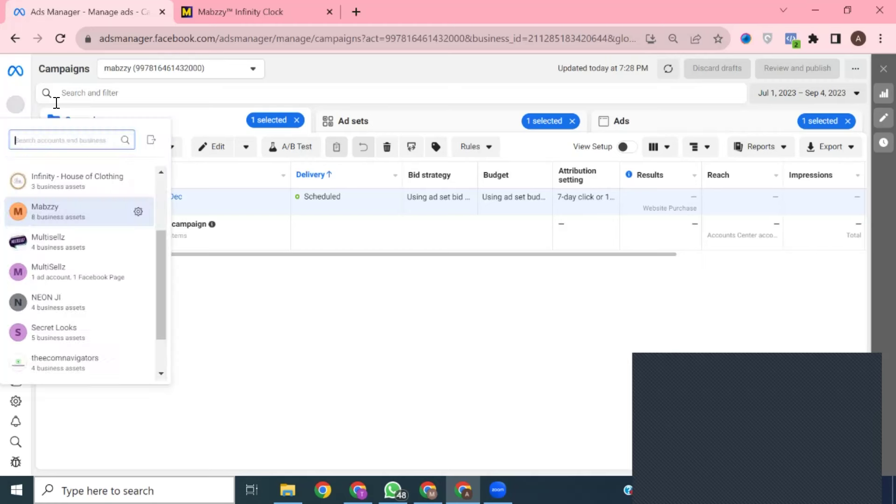
left_click(239, 300)
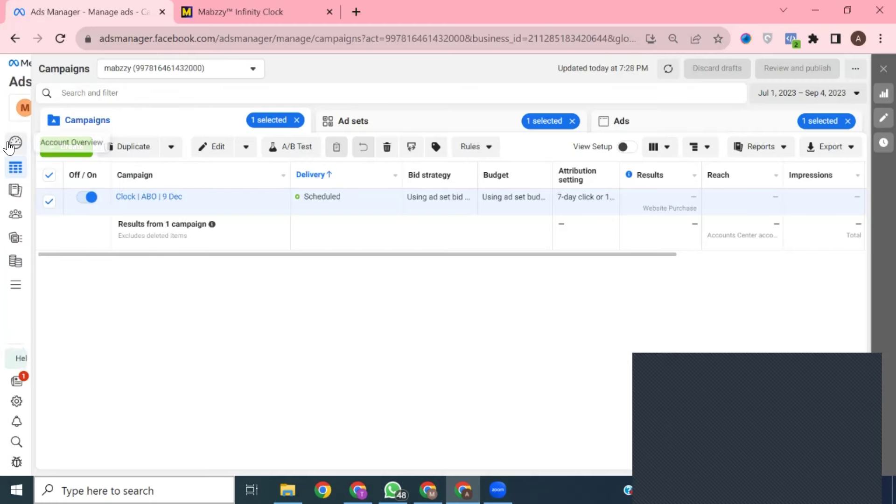
mouse_move(14, 144)
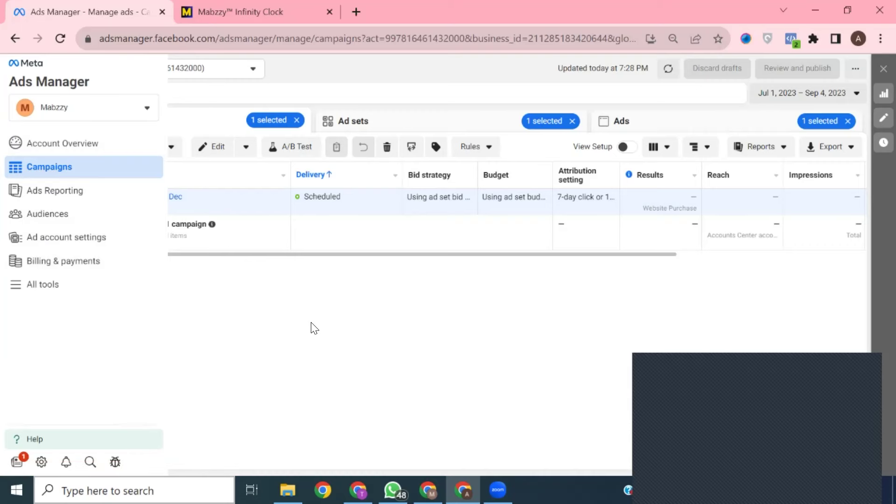
left_click(61, 147)
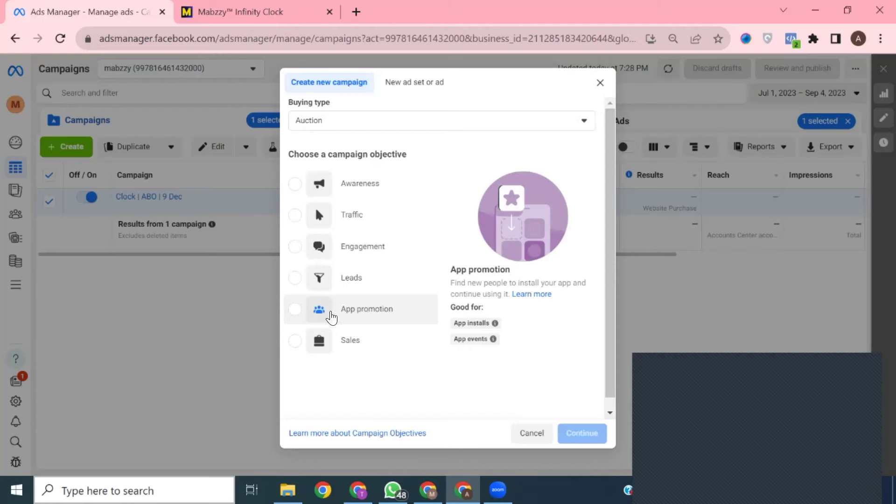
Choose the Sales objective with a manual sales campaign setup.
left_click(358, 337)
left_click(582, 433)
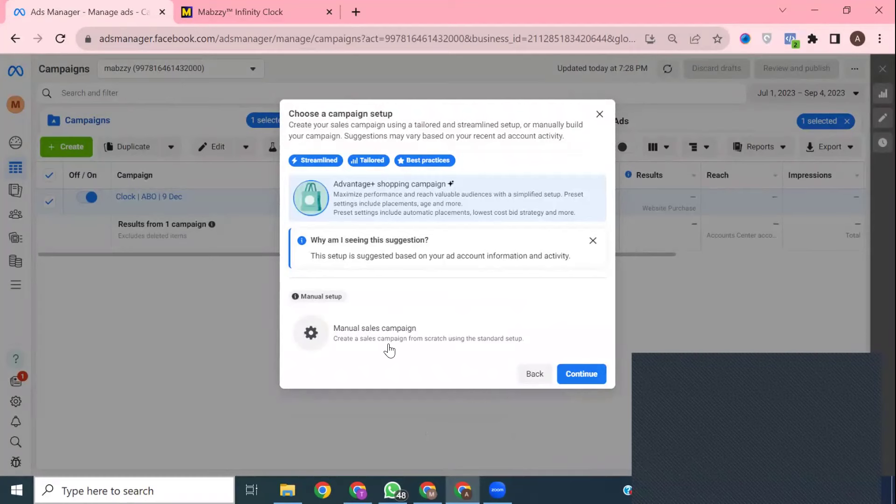
left_click(411, 346)
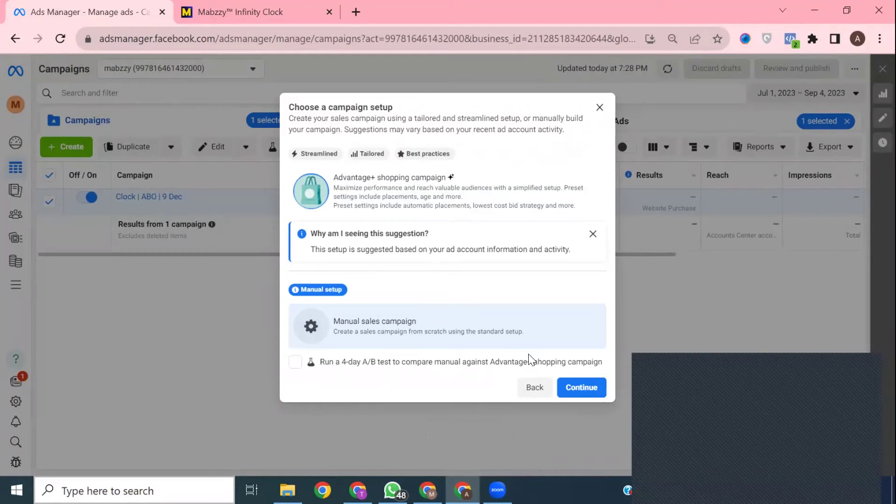
left_click(581, 387)
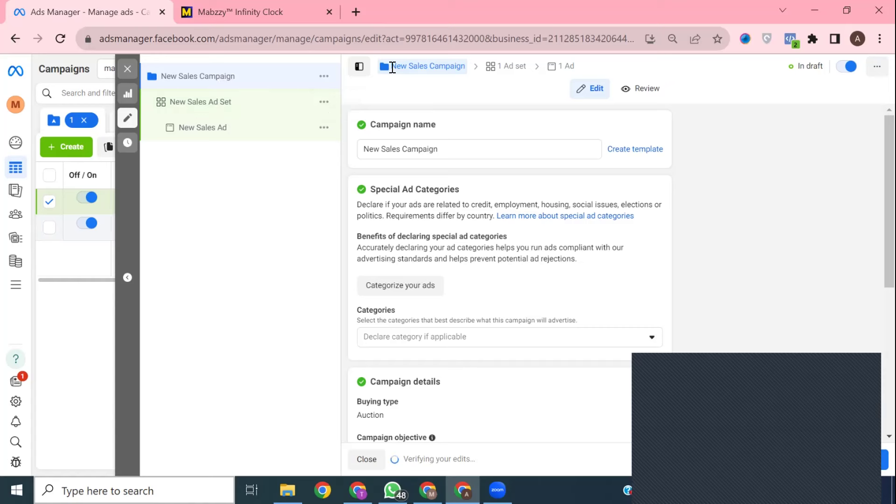
left_click_drag(393, 66, 468, 66)
left_click(498, 70)
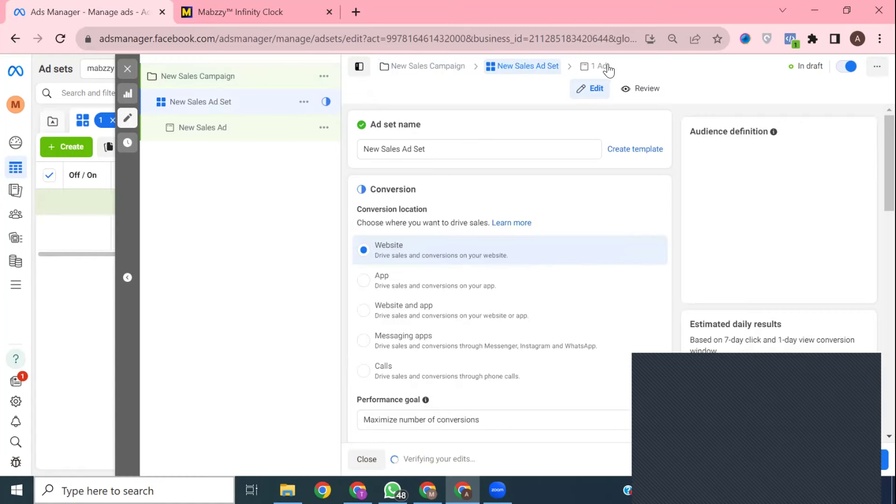
left_click(593, 66)
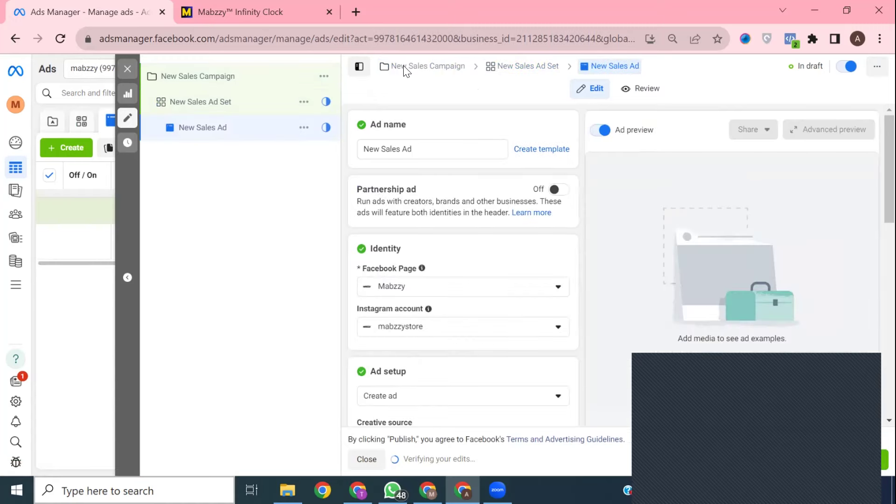
left_click(405, 70)
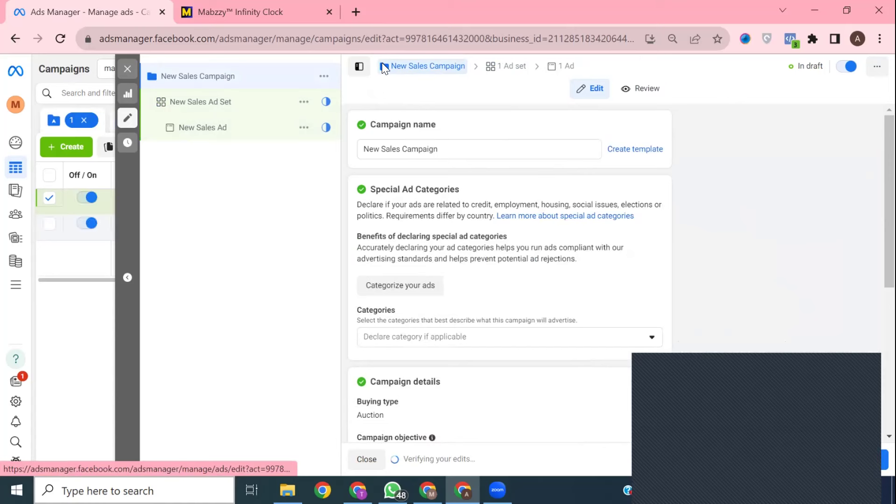
left_click_drag(446, 146, 314, 148)
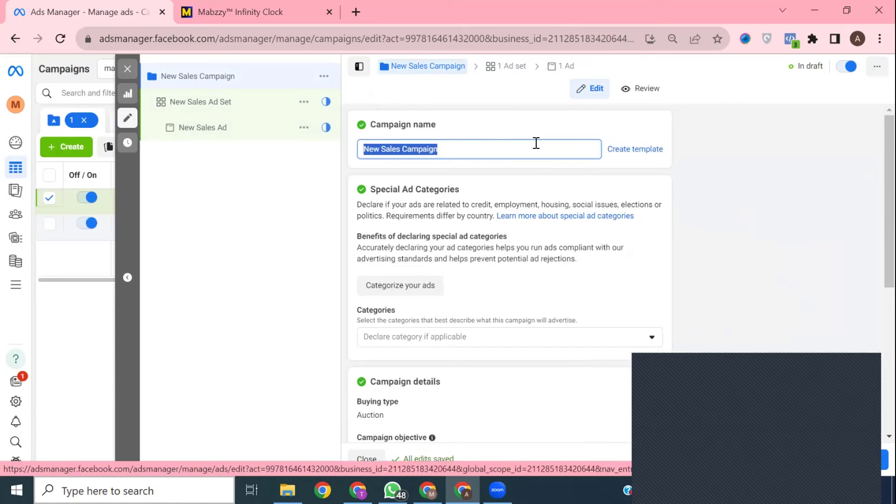
Enter 'Stove | ABO | 9 Dec' as the campaign name.
type("o")
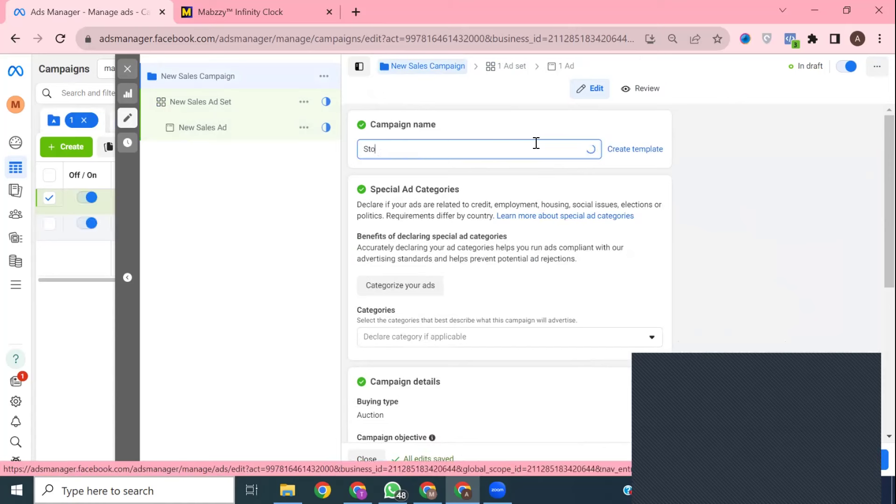
type("ve |")
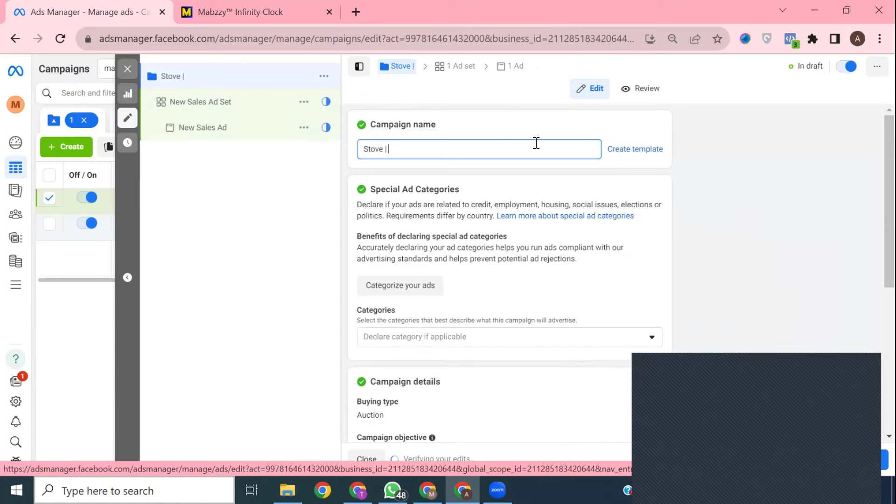
type("ABO")
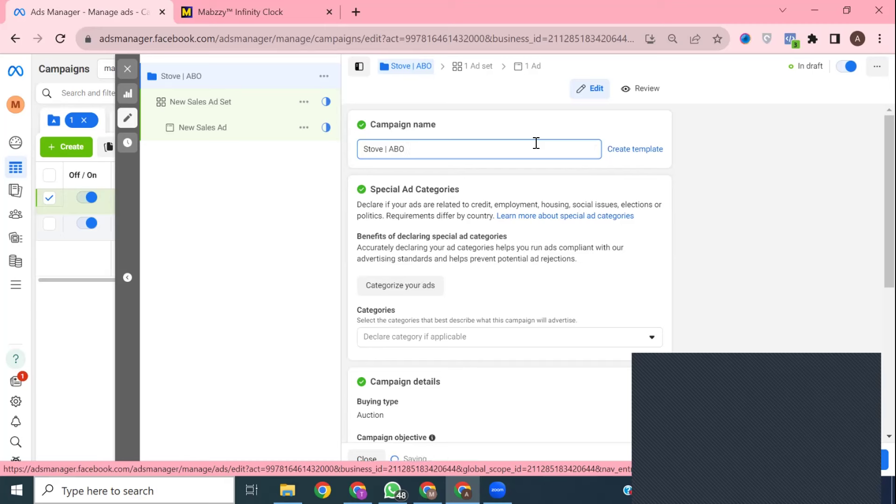
type("| 9 Dec")
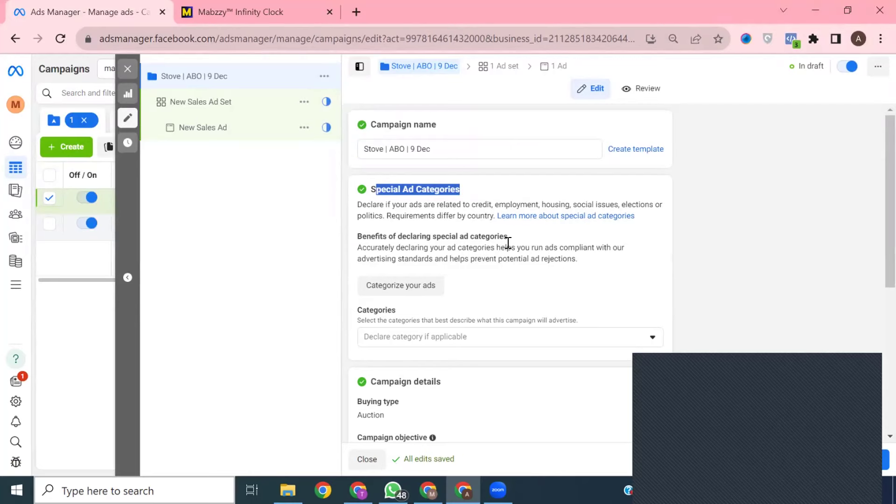
scroll(508, 242, "down", 3)
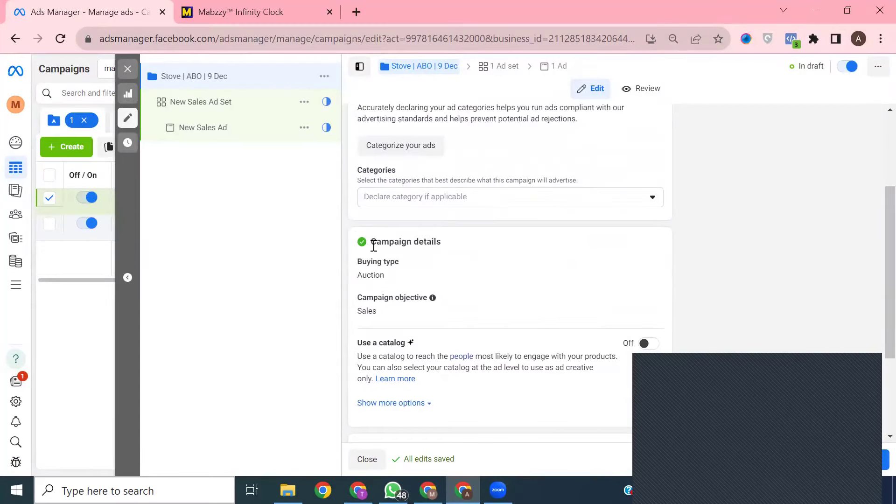
left_click_drag(389, 241, 462, 240)
left_click(373, 269)
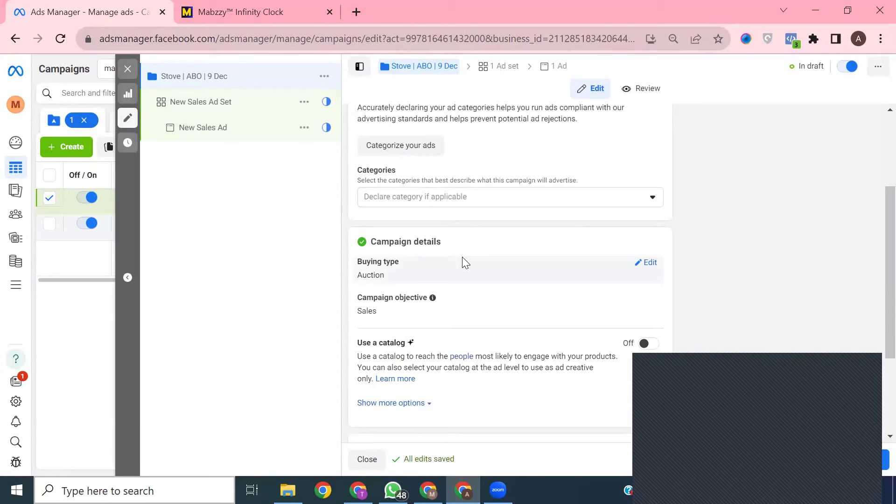
scroll(396, 234, "down", 2)
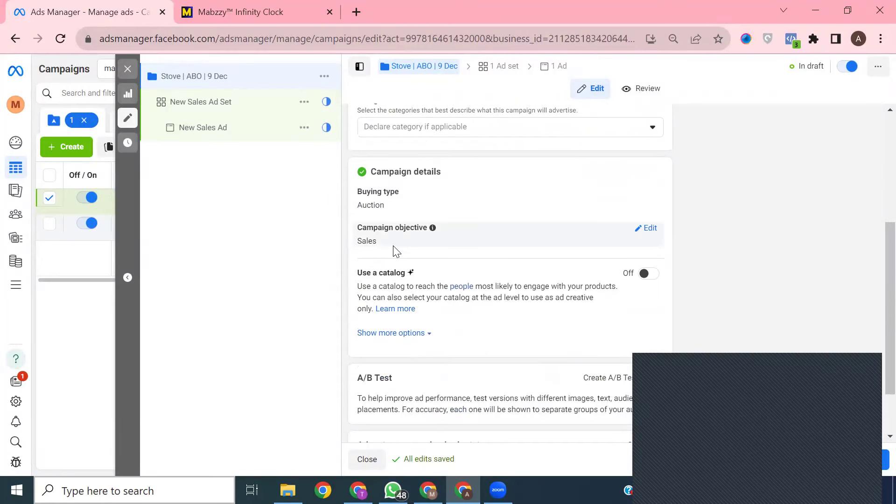
scroll(395, 249, "down", 2)
double_click(395, 201)
left_click(462, 215)
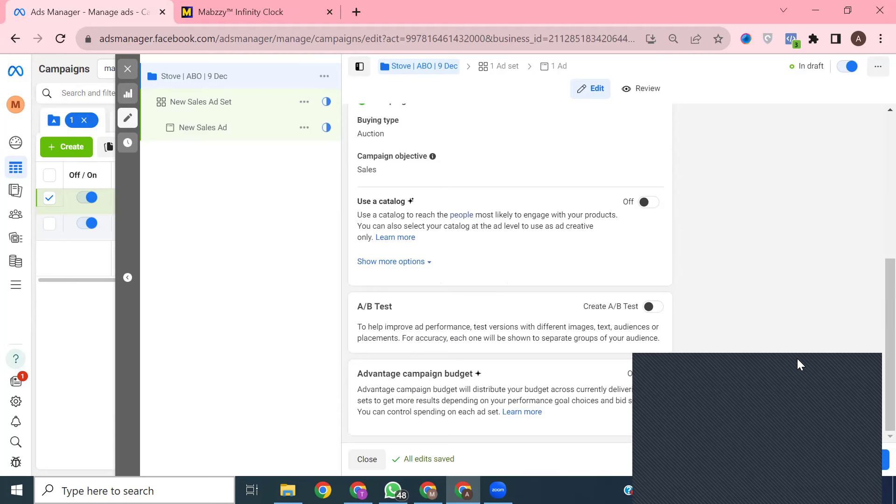
left_click_drag(359, 373, 475, 376)
left_click_drag(369, 376, 462, 376)
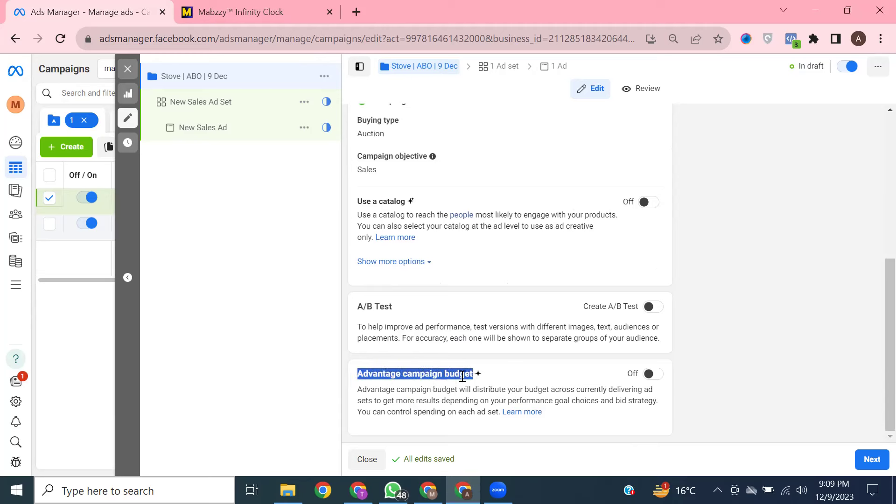
left_click(462, 376)
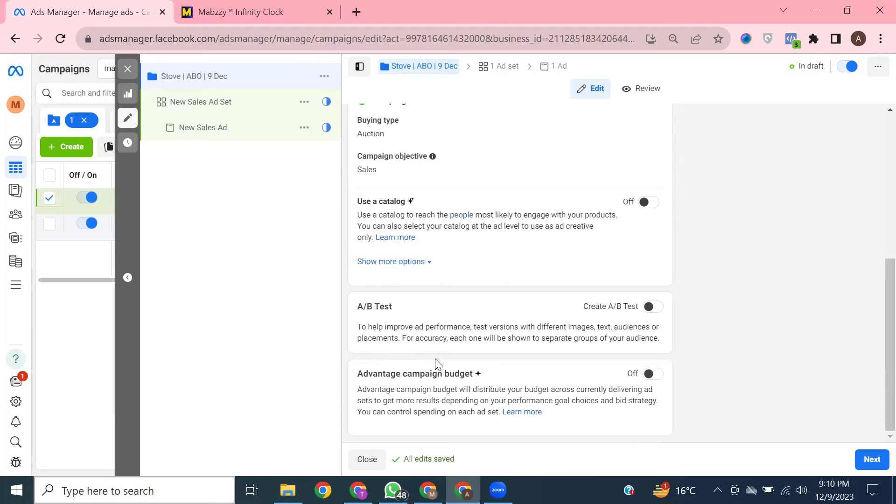
Toggle Advantage campaign budget on and off, then preview the ad set settings.
left_click(651, 374)
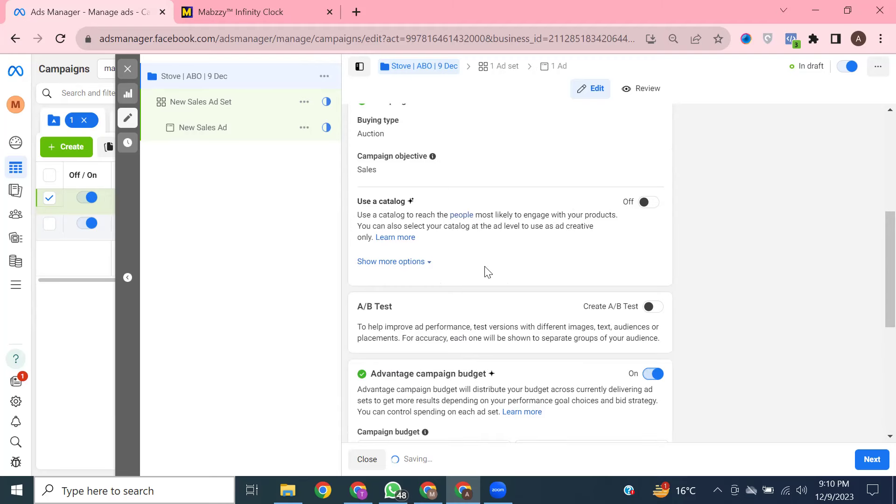
scroll(487, 271, "down", 6)
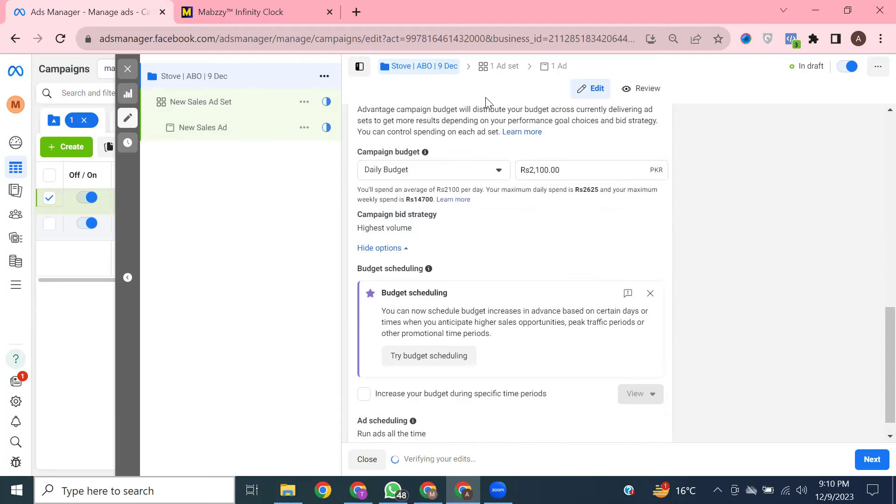
scroll(646, 210, "up", 3)
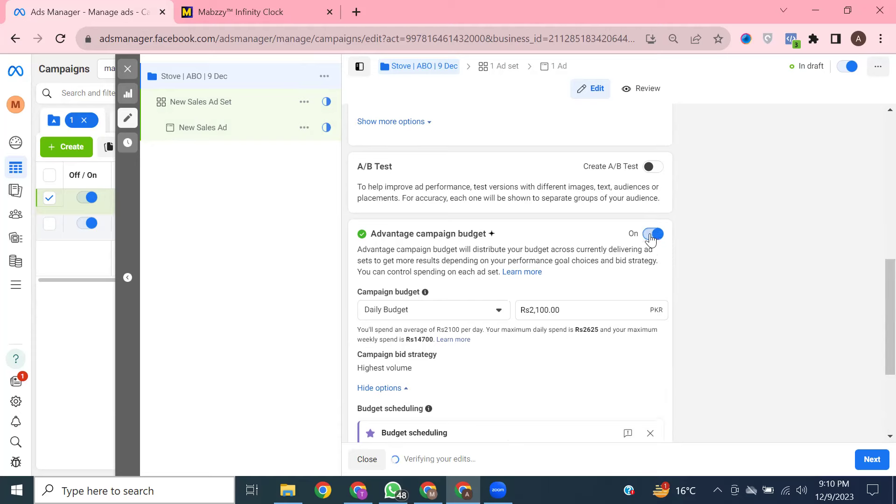
left_click(653, 232)
left_click(501, 66)
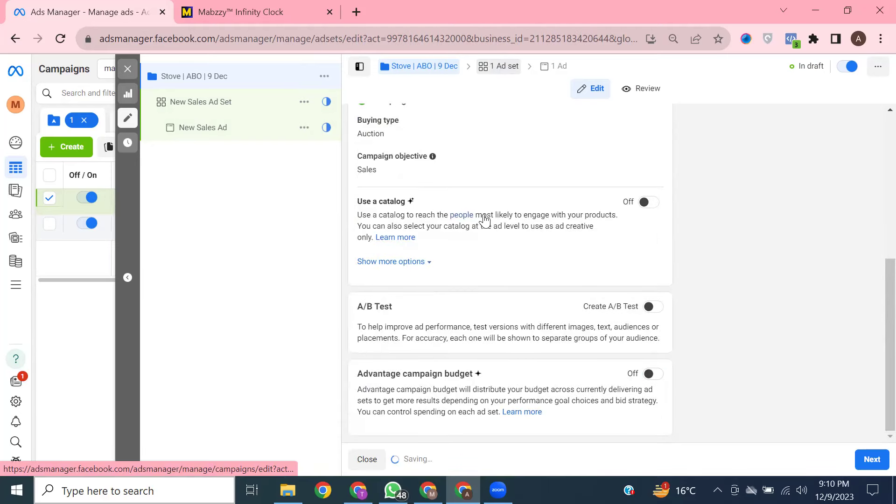
scroll(525, 249, "down", 6)
scroll(518, 244, "down", 4)
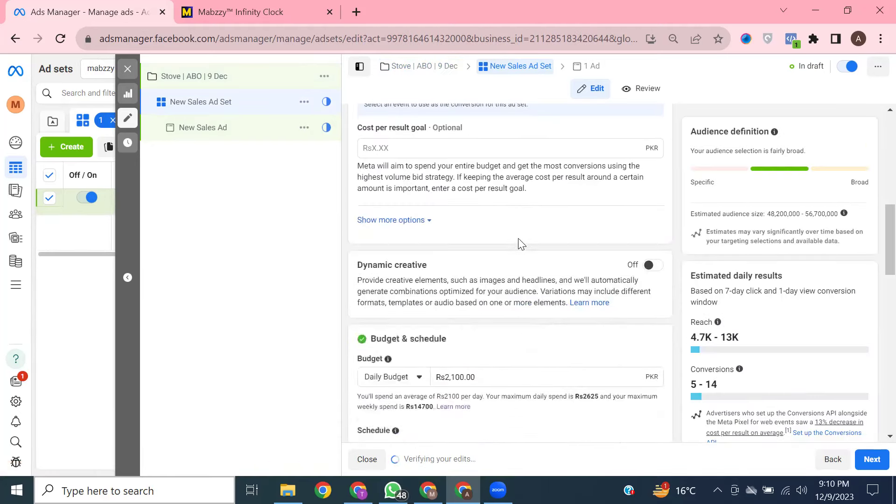
Turn Advantage campaign budget back on at Rs2,100 daily and go to the New Sales Ad Set.
left_click(422, 66)
scroll(630, 299, "down", 5)
left_click(653, 375)
left_click(501, 67)
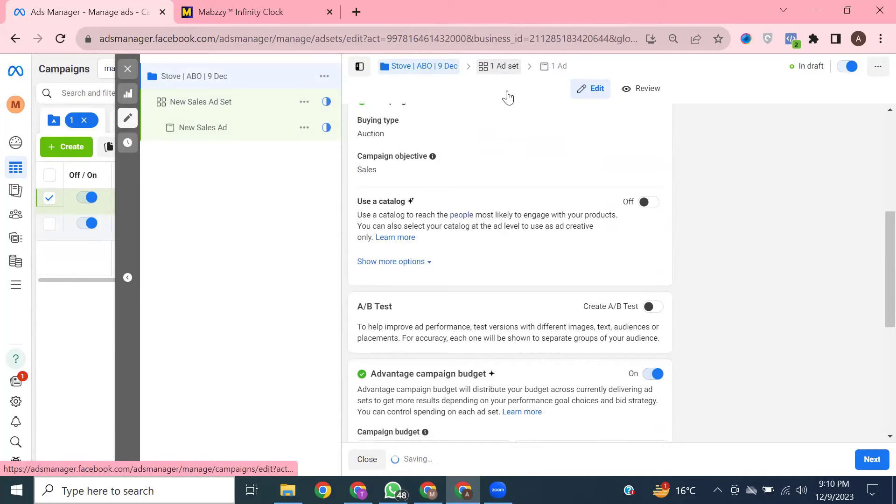
scroll(524, 232, "down", 12)
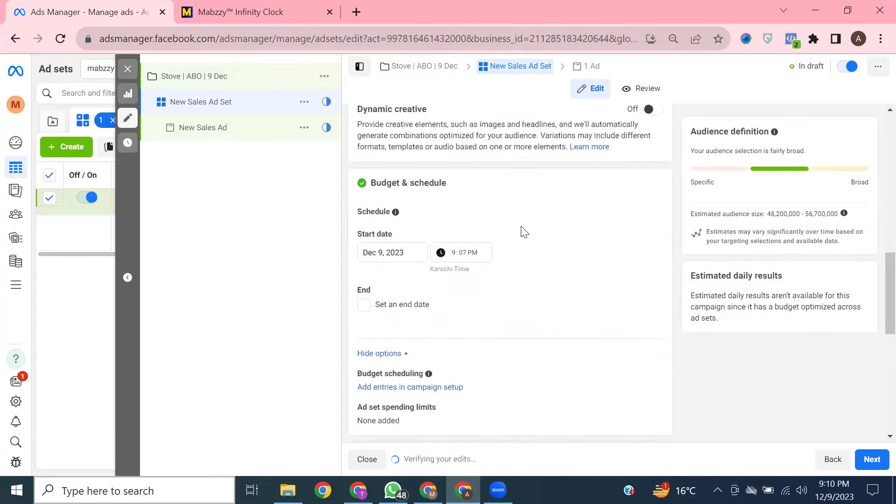
scroll(525, 232, "up", 10)
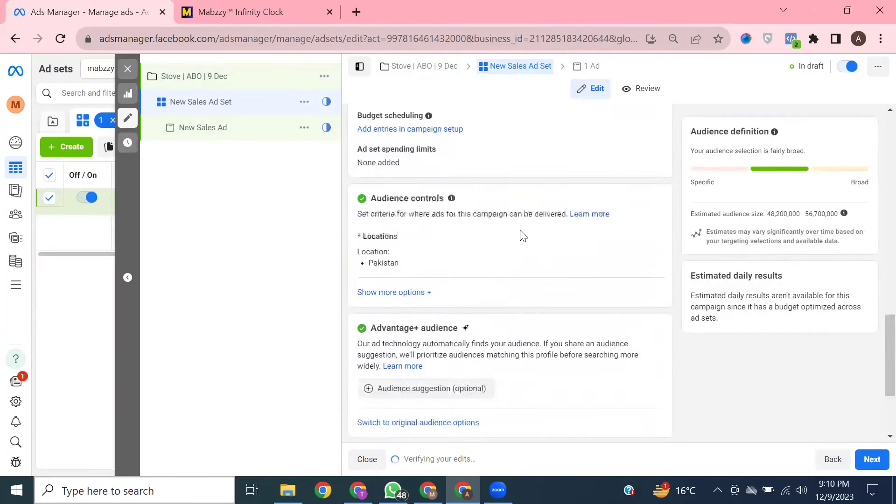
scroll(510, 296, "up", 6)
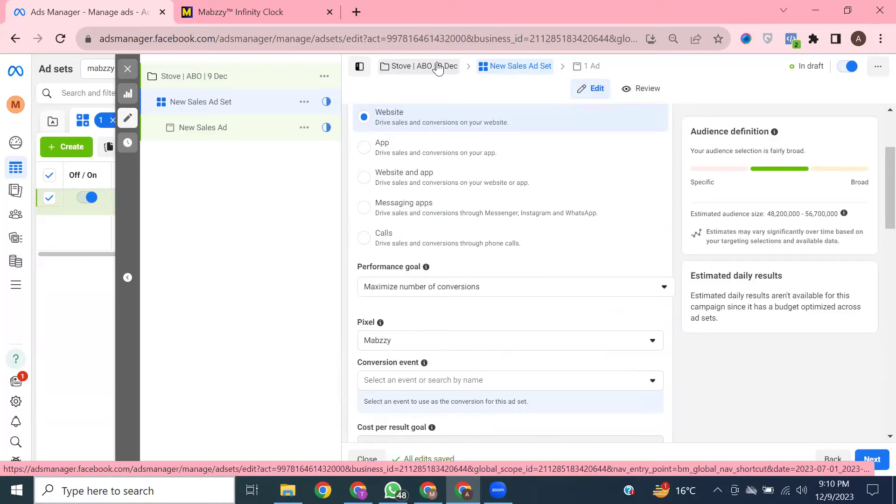
left_click(438, 68)
scroll(503, 237, "down", 10)
scroll(503, 237, "down", 2)
scroll(532, 232, "up", 4)
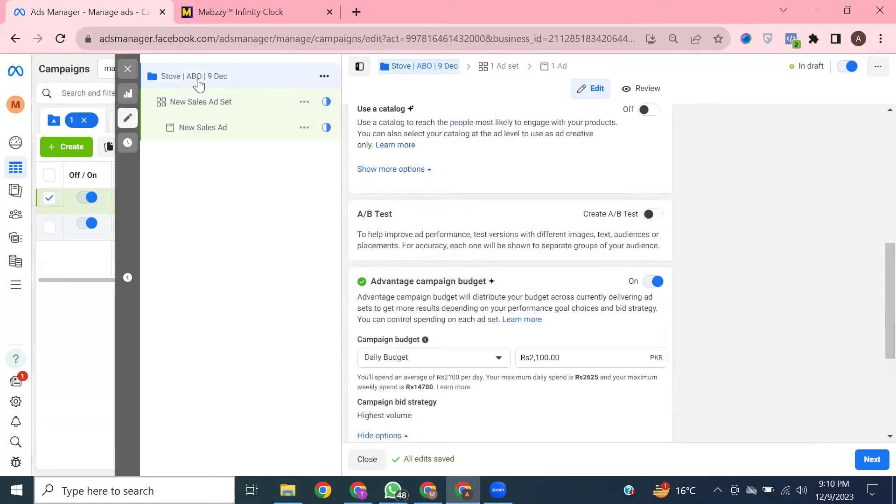
left_click(199, 103)
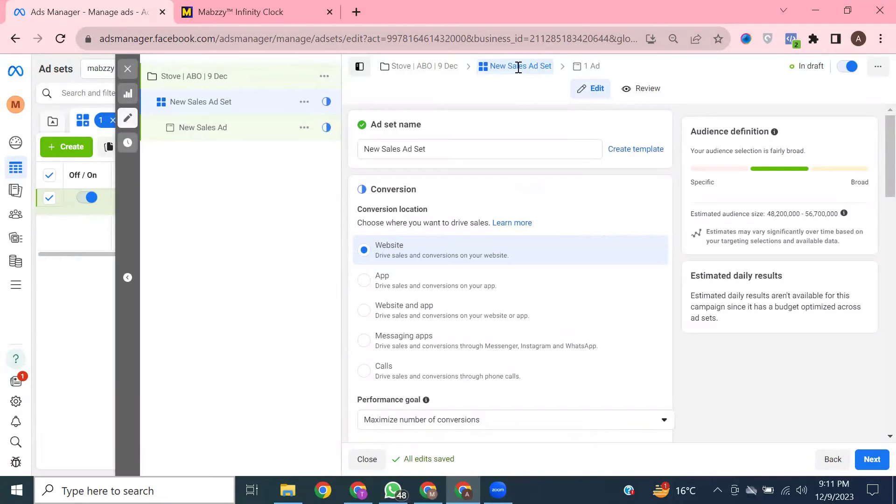
scroll(486, 204, "down", 10)
scroll(405, 281, "down", 3)
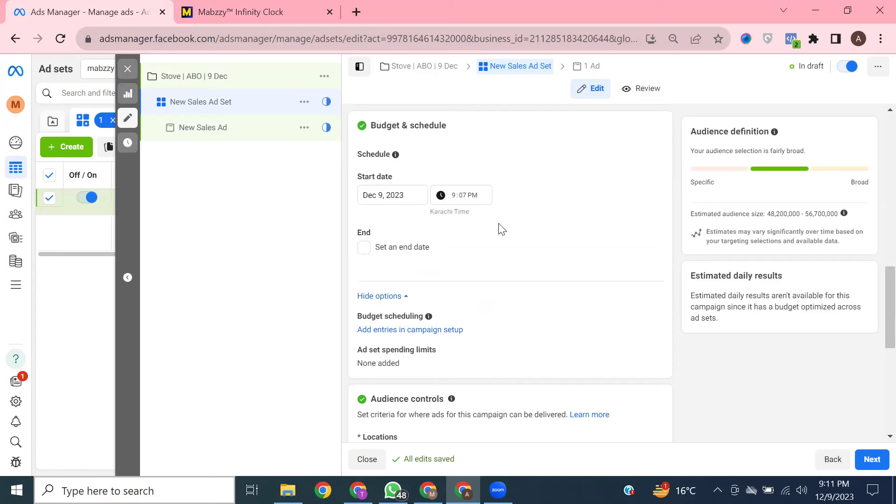
scroll(532, 230, "up", 4)
scroll(421, 162, "up", 8)
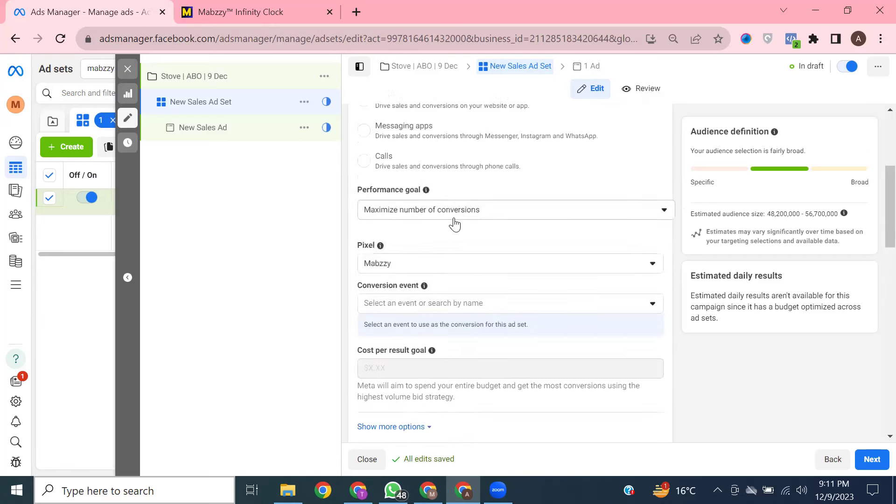
left_click_drag(371, 124, 410, 125)
triple_click(422, 150)
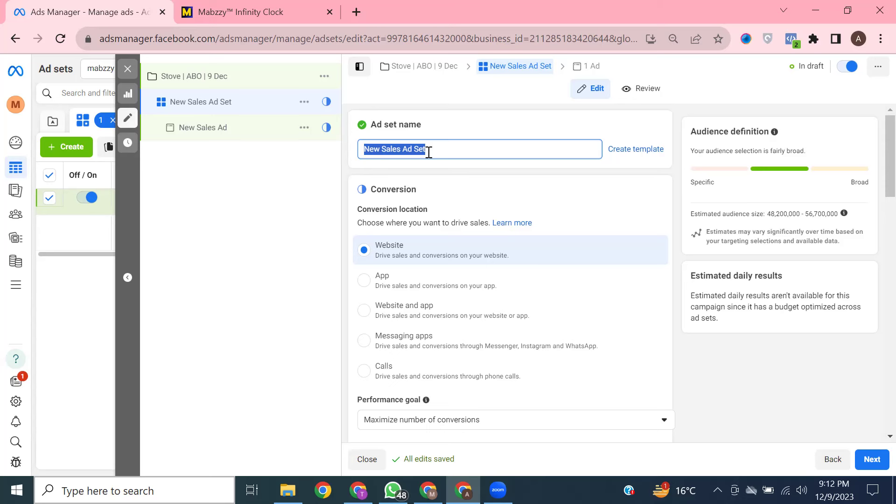
Fix the mistyped 'OPen' so the ad set is named 'Open', leaving Website as conversion location.
type("OPen")
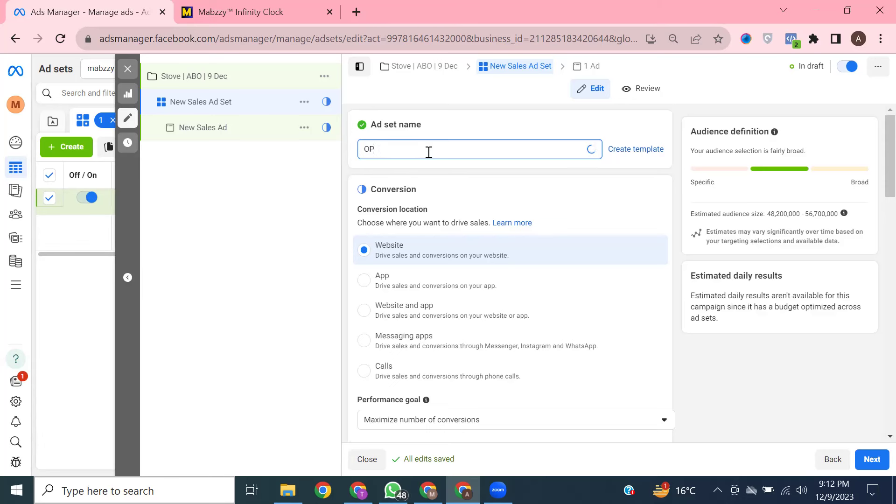
key("BackSpace")
key("BackSpace")
key("BackSpace")
key("BackSpace")
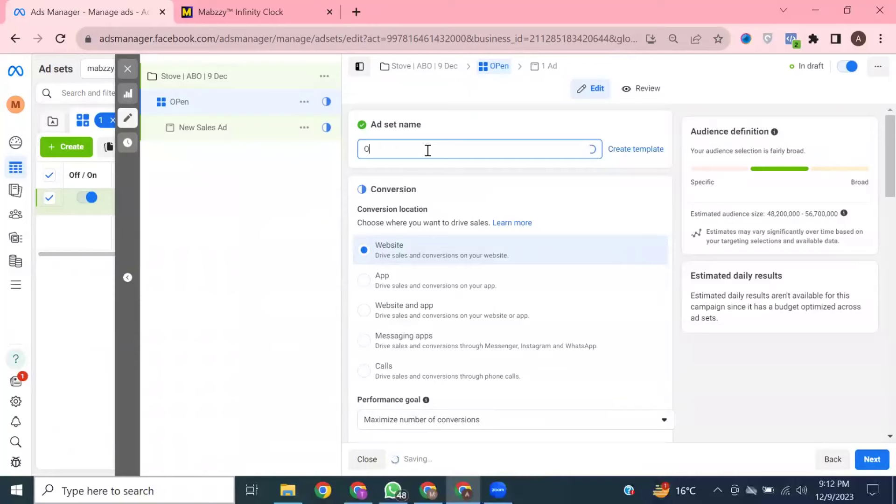
type("Open")
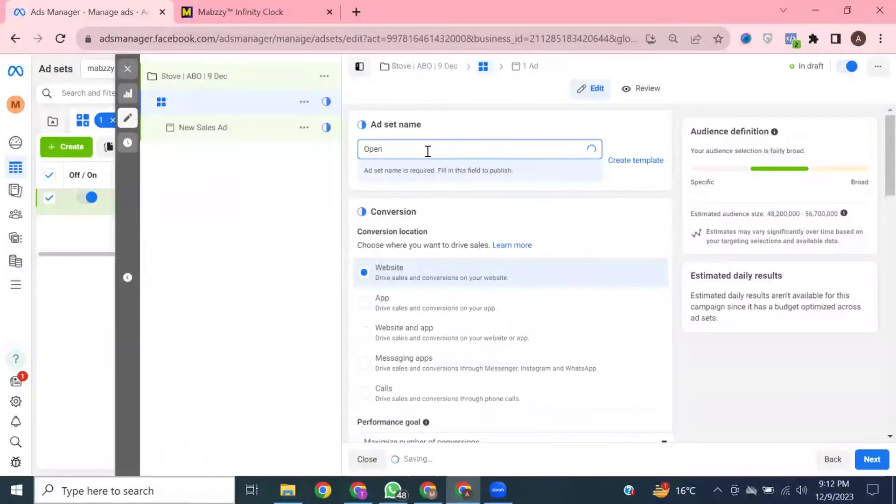
left_click(461, 129)
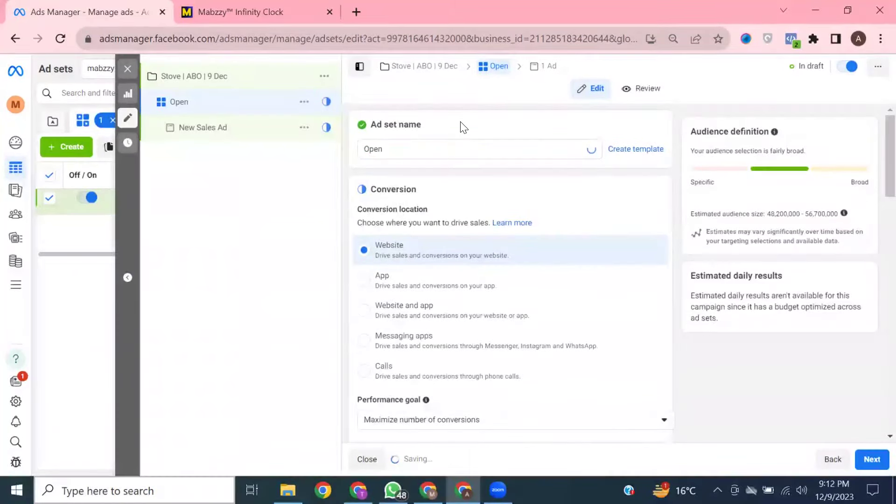
left_click(406, 148)
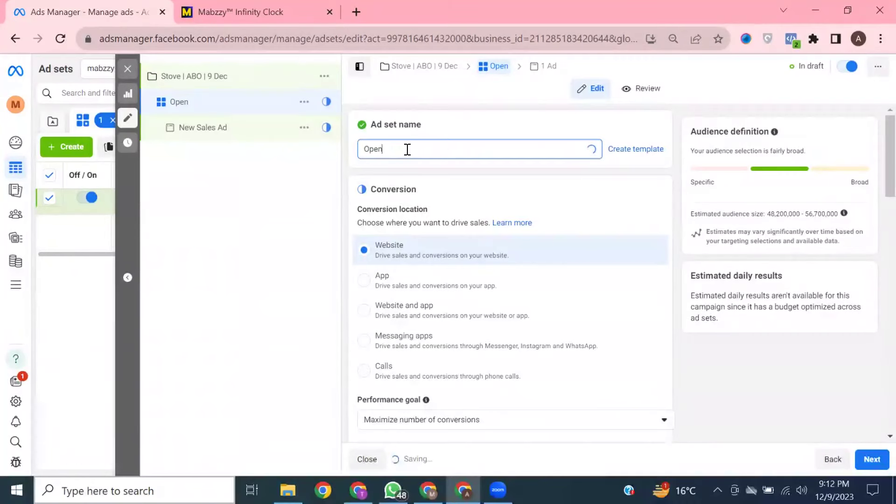
left_click(446, 121)
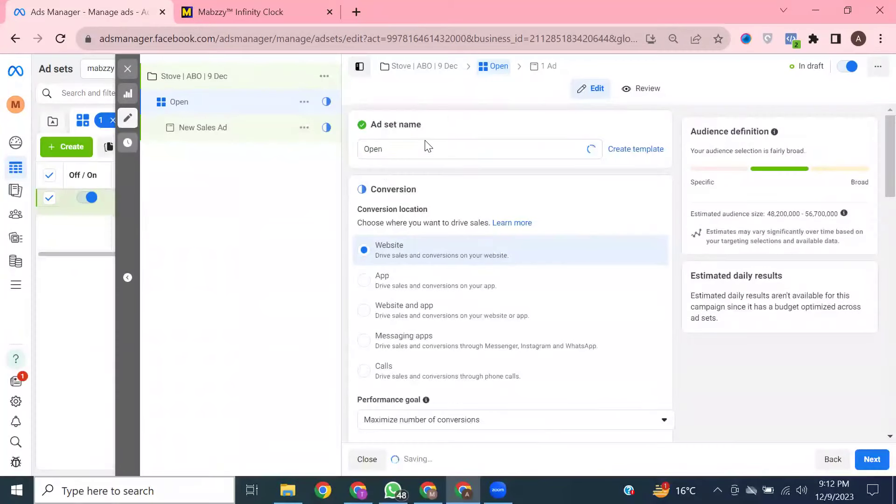
left_click_drag(374, 190, 365, 213)
left_click(398, 252)
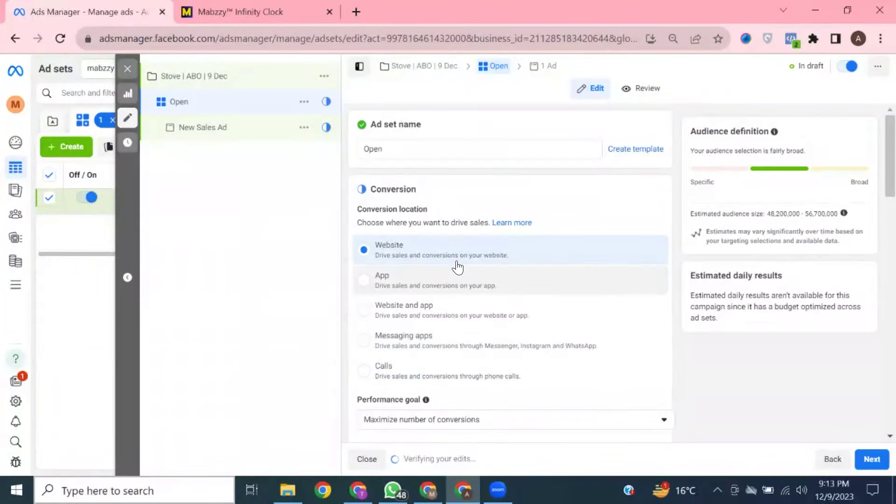
left_click(380, 251)
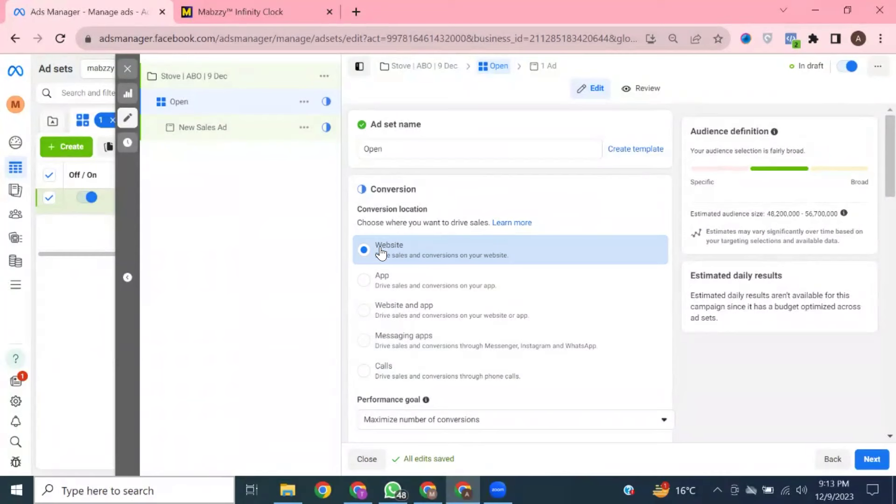
Keep Maximize number of conversions, the Mabzzy pixel, and Purchase as the conversion event.
scroll(396, 261, "down", 5)
left_click_drag(359, 187, 442, 212)
left_click(465, 213)
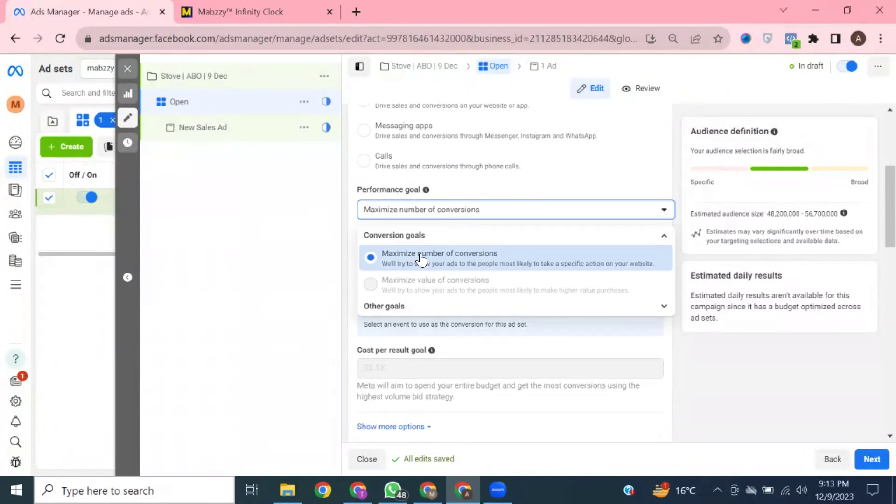
left_click(306, 239)
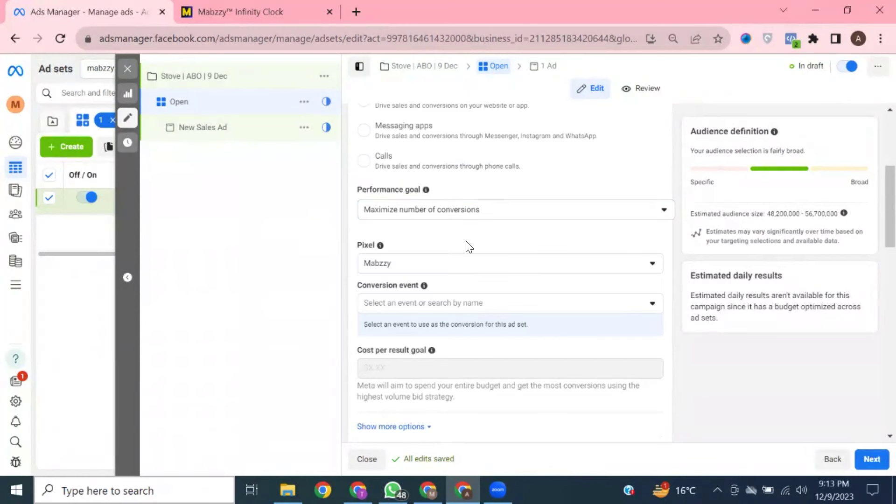
left_click_drag(378, 245, 360, 250)
left_click(405, 264)
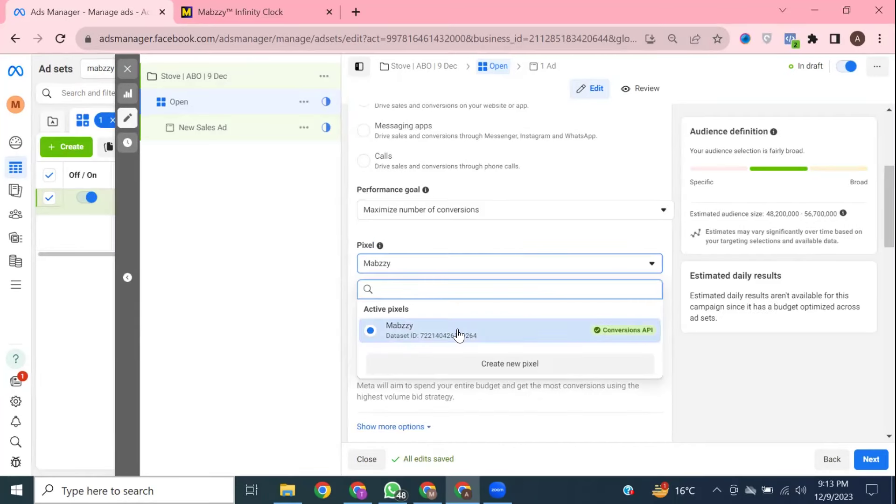
left_click(399, 335)
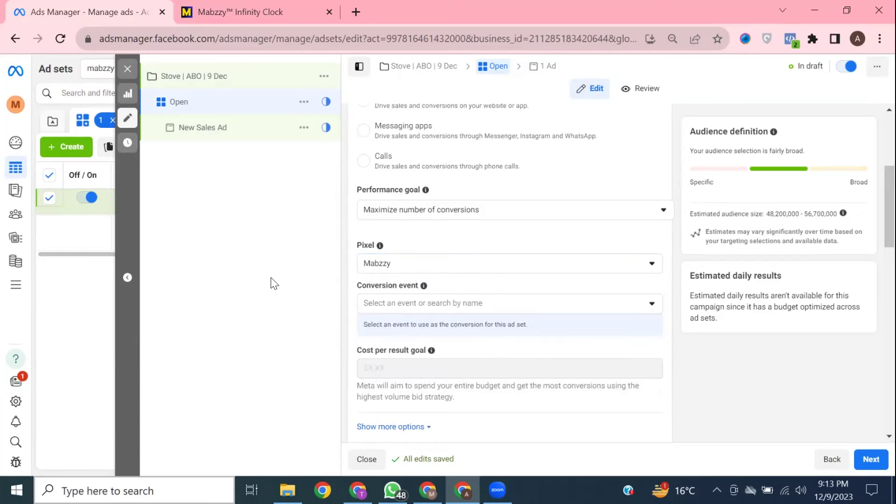
left_click(404, 304)
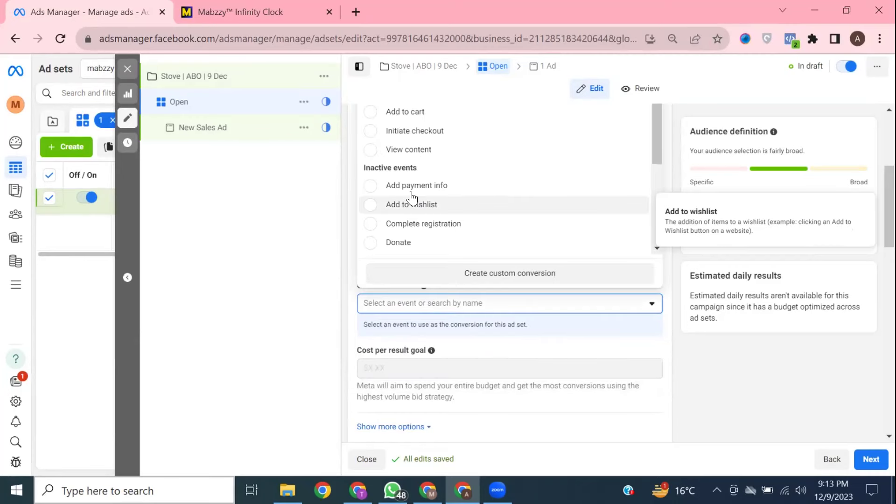
scroll(483, 192, "up", 3)
scroll(457, 276, "down", 4)
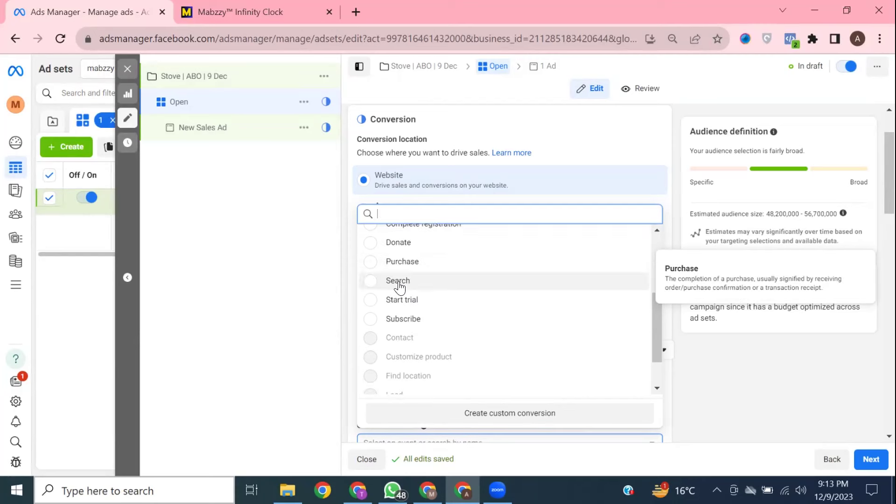
left_click(394, 262)
Dismiss the yellow pixel warning notice about Purchase conversions.
scroll(398, 324, "down", 2)
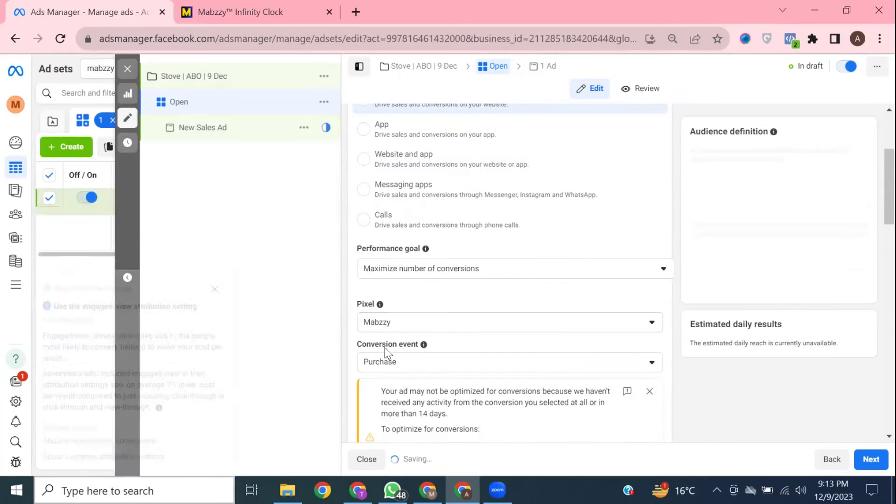
scroll(384, 347, "down", 3)
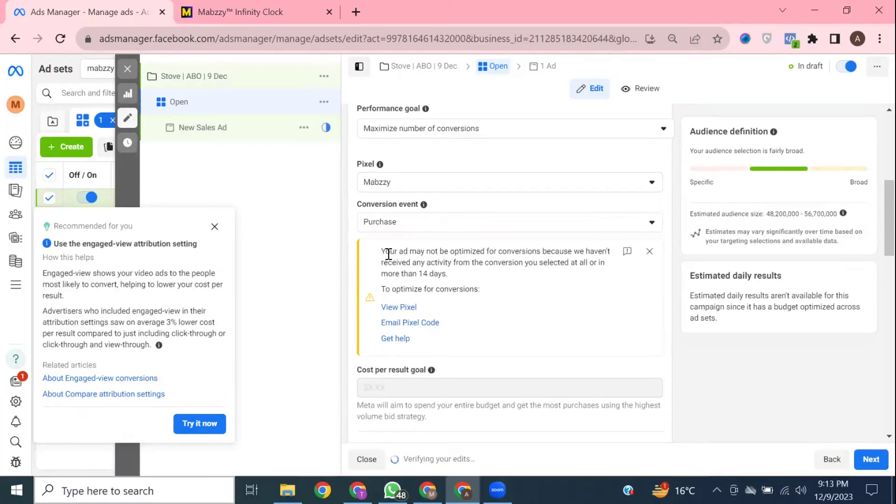
left_click_drag(385, 252, 408, 253)
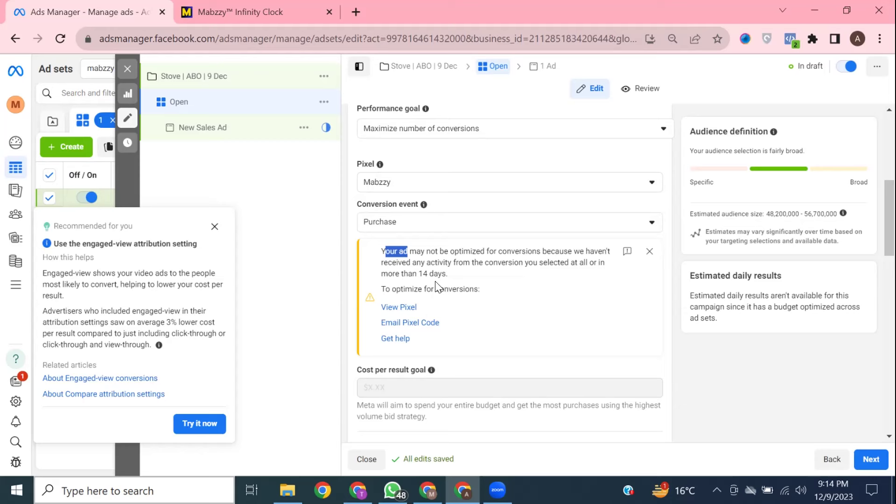
left_click(332, 241)
left_click(649, 251)
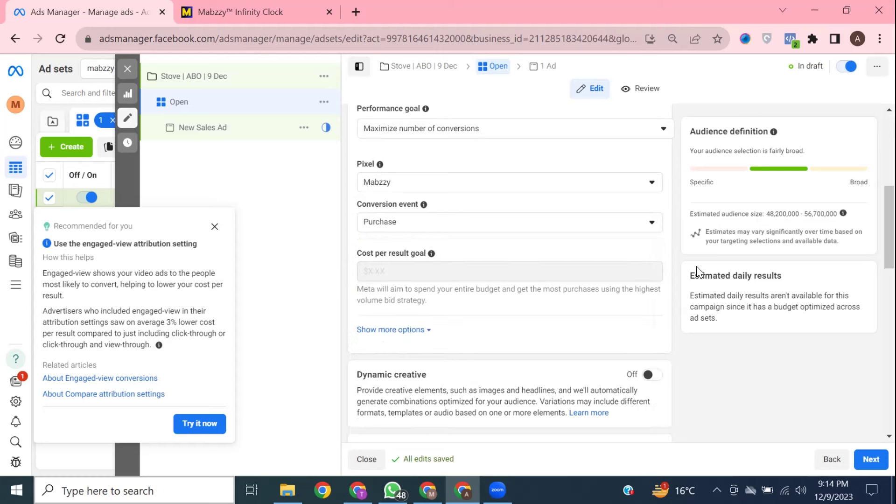
Set the ad set start date to December 10, 2023 at 12:00 AM Karachi Time.
scroll(478, 327, "down", 7)
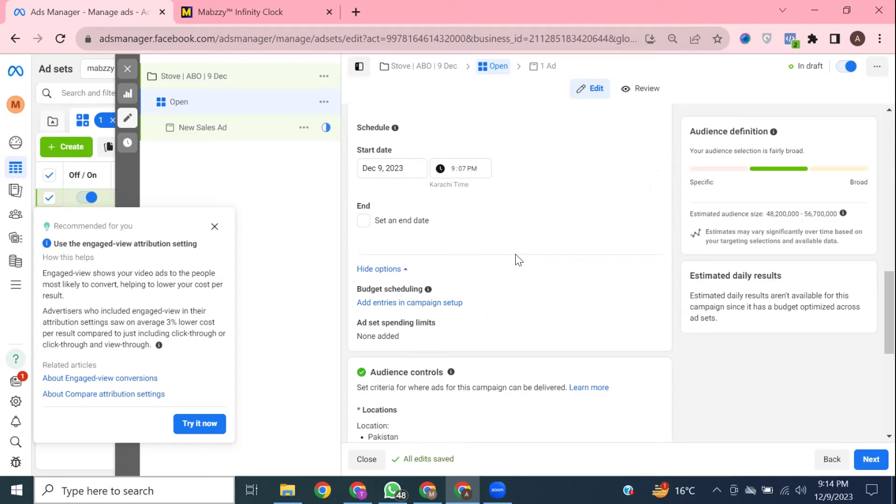
scroll(488, 266, "up", 3)
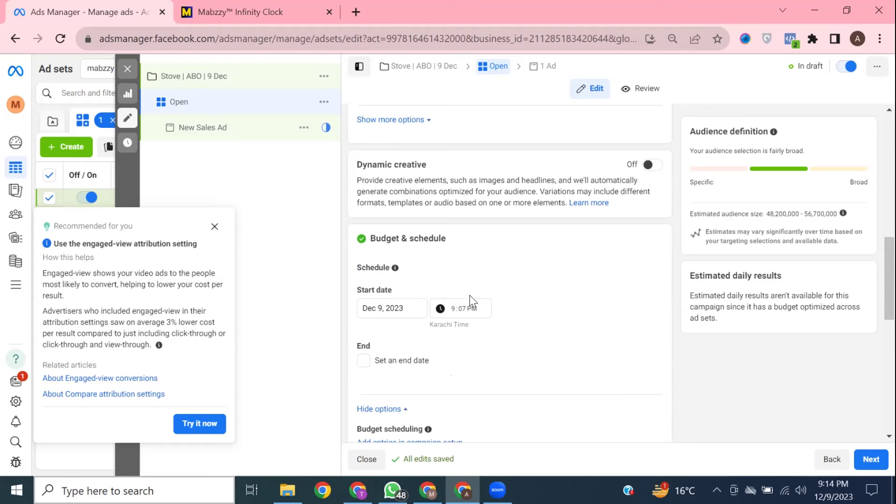
scroll(487, 267, "up", 3)
scroll(486, 267, "down", 6)
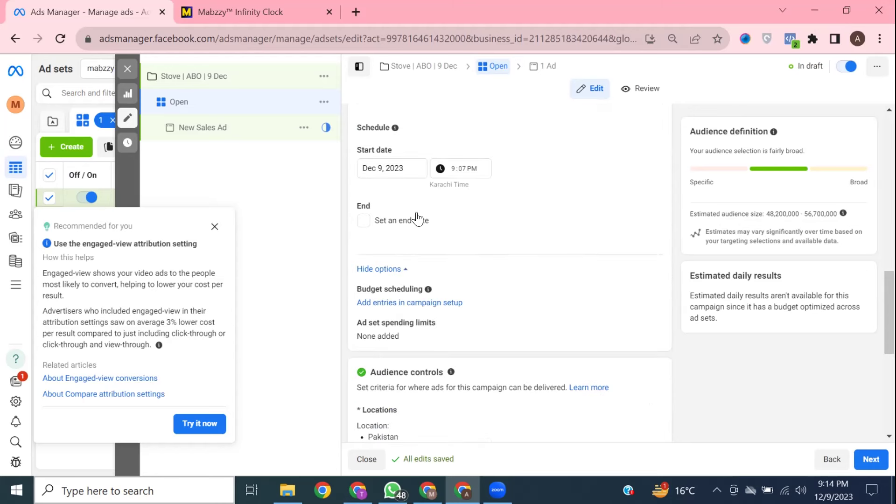
left_click(393, 167)
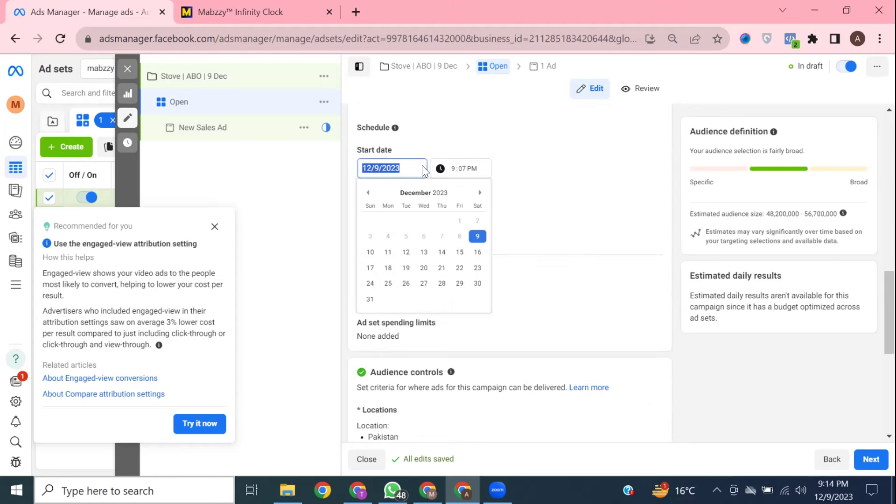
left_click(542, 184)
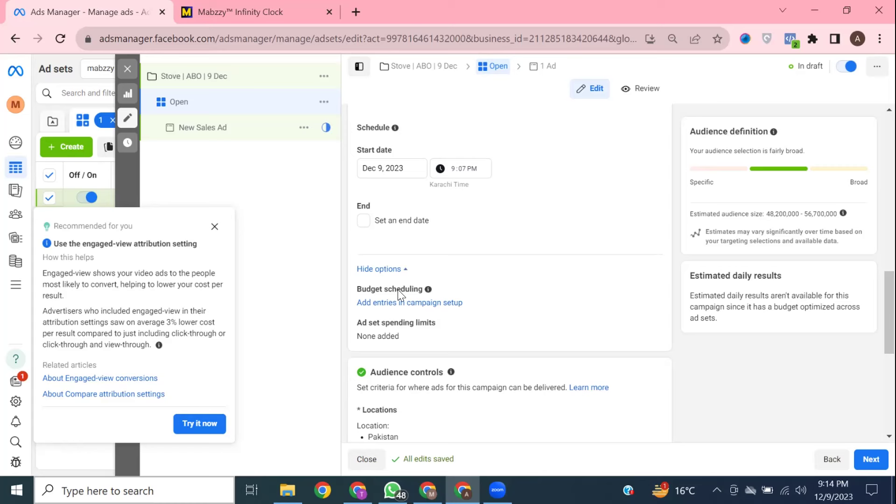
scroll(395, 307, "up", 3)
left_click(395, 306)
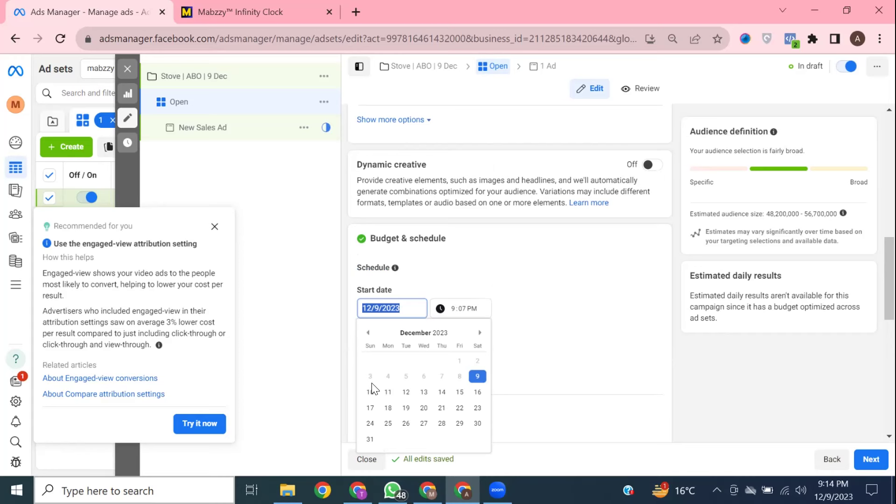
left_click(449, 309)
type("12")
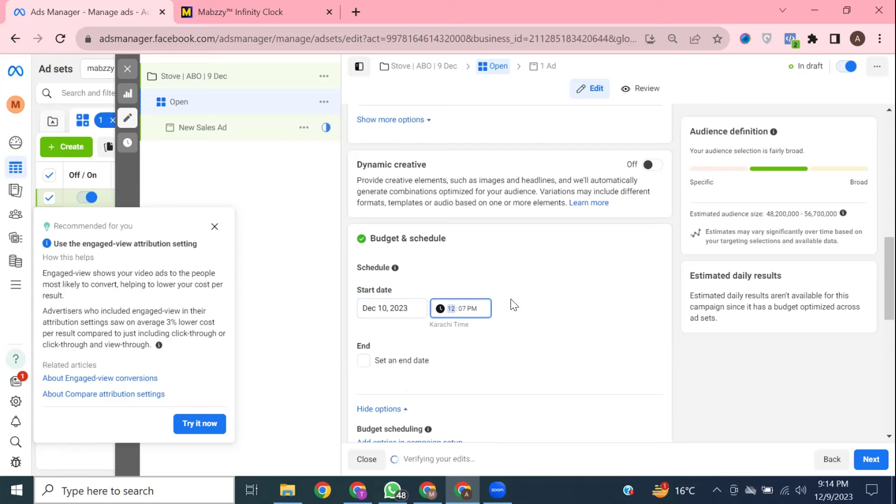
type(":00")
left_click(453, 308)
left_click(542, 309)
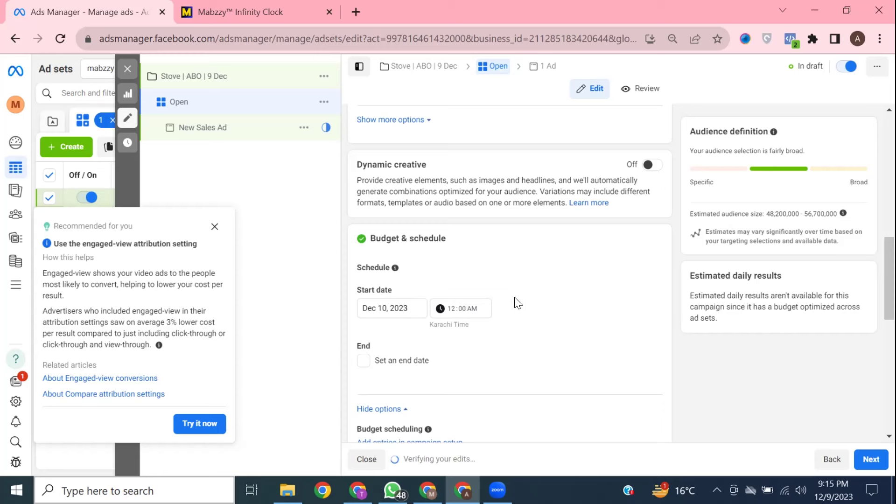
scroll(516, 304, "down", 4)
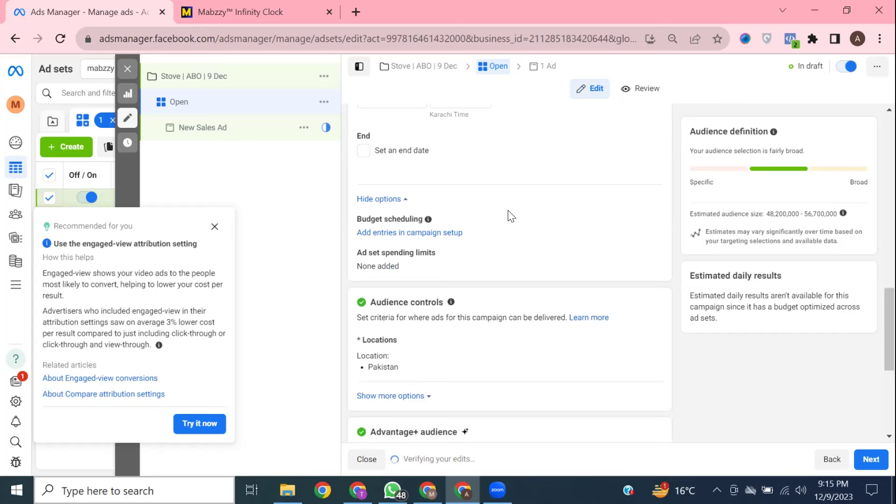
Replace Advantage+ audience with the original audience options and confirm the change.
scroll(507, 214, "down", 2)
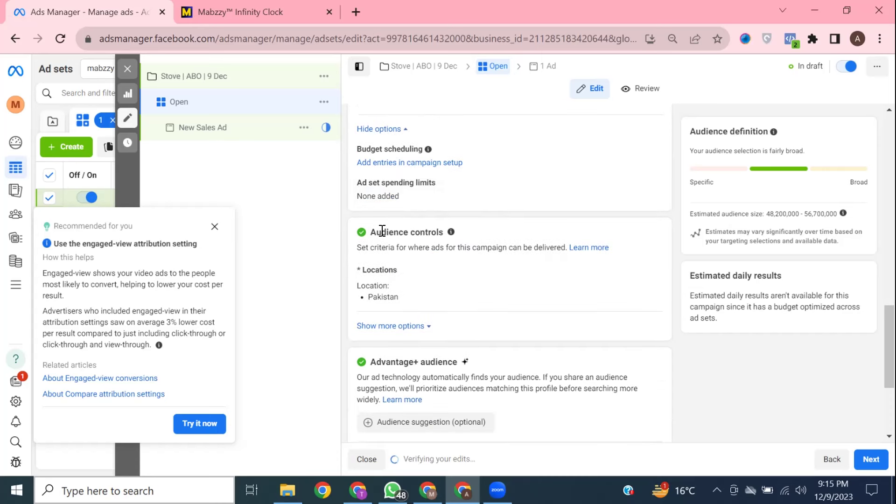
left_click_drag(383, 232, 498, 233)
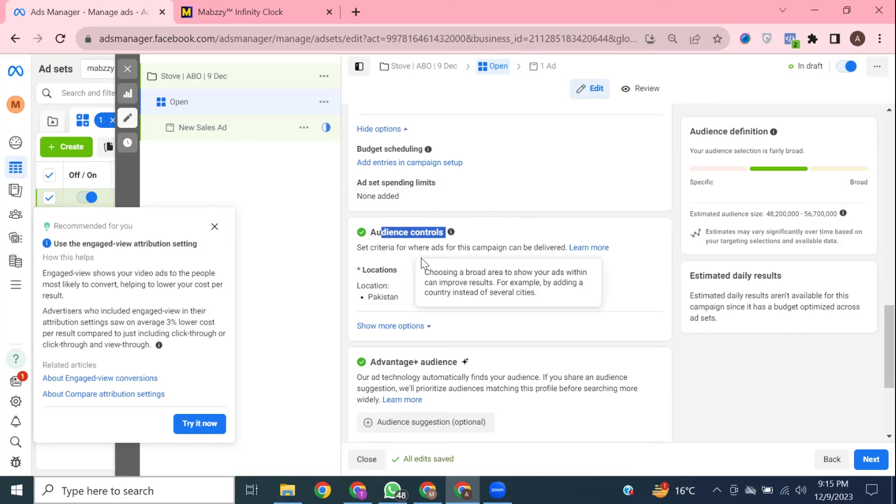
left_click(460, 233)
scroll(459, 235, "down", 3)
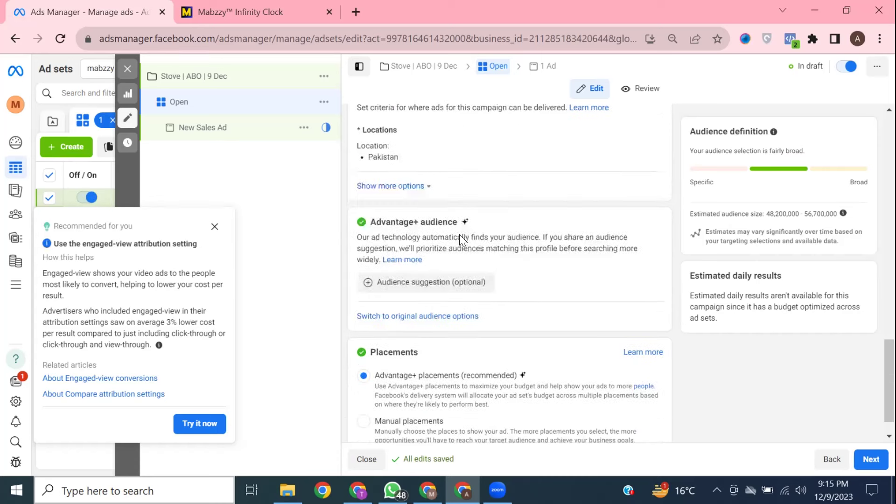
left_click_drag(369, 222, 458, 223)
left_click(373, 225)
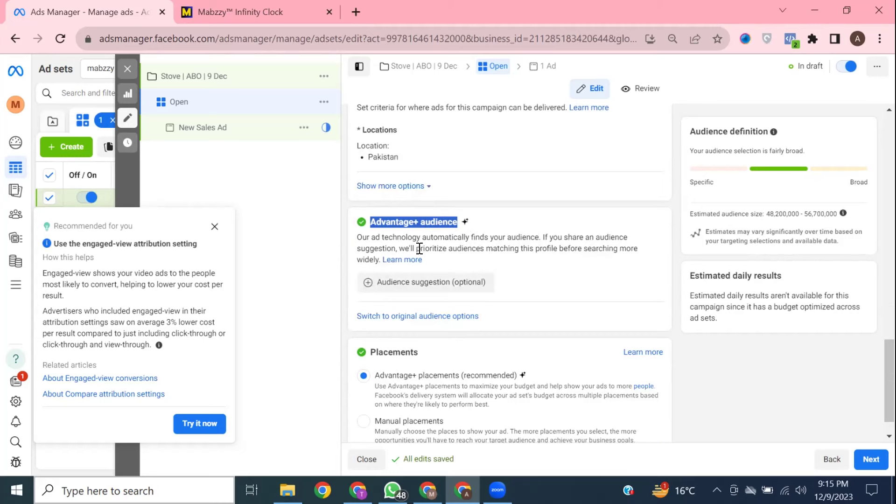
left_click(446, 230)
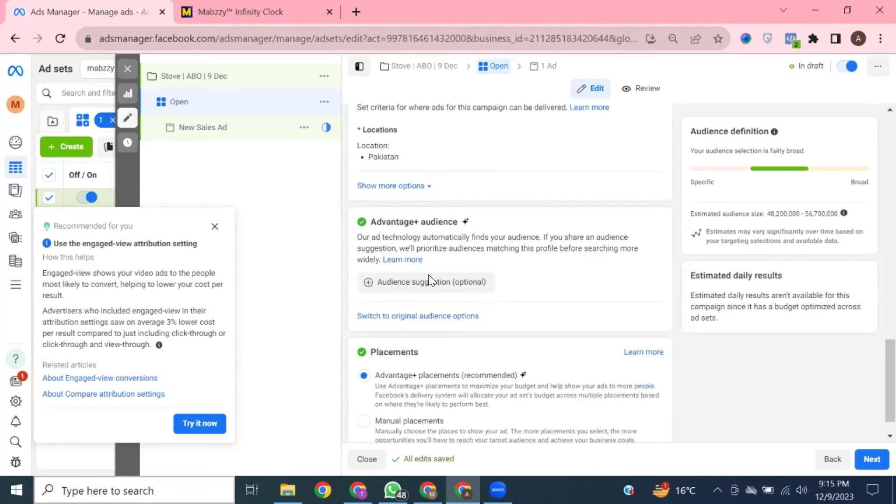
left_click(387, 317)
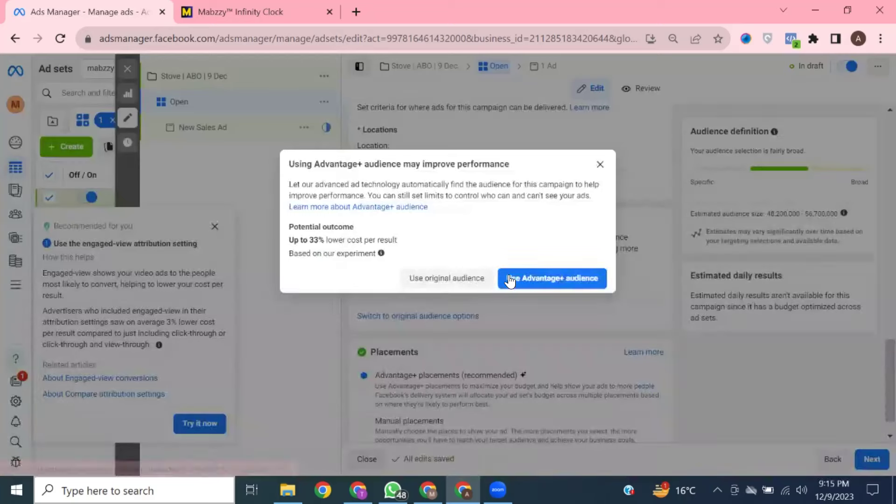
left_click(474, 276)
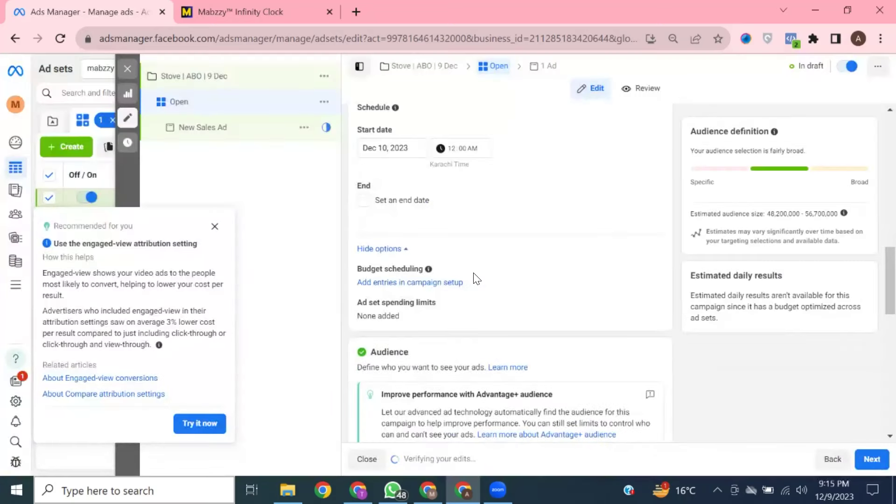
Review the Pakistan, 18-65+, all-genders audience, keep Advantage+ placements, and continue to the ad.
scroll(536, 236, "down", 8)
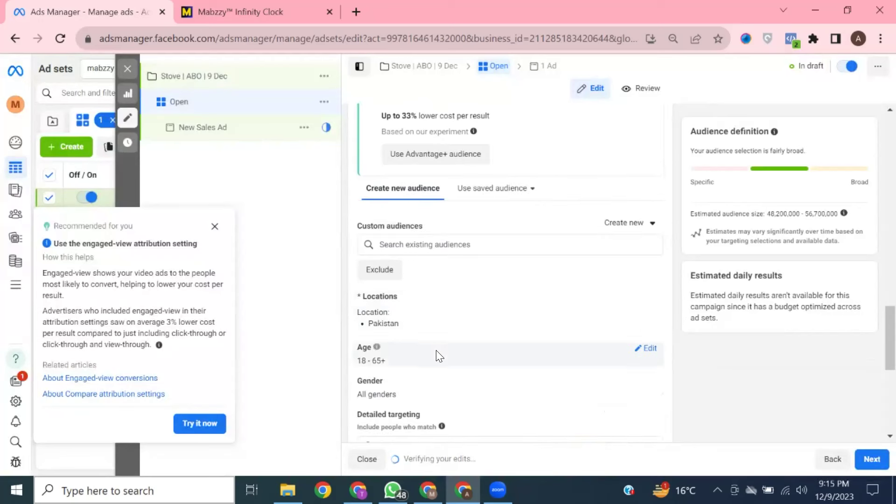
scroll(436, 350, "down", 2)
scroll(460, 252, "down", 5)
scroll(480, 279, "up", 10)
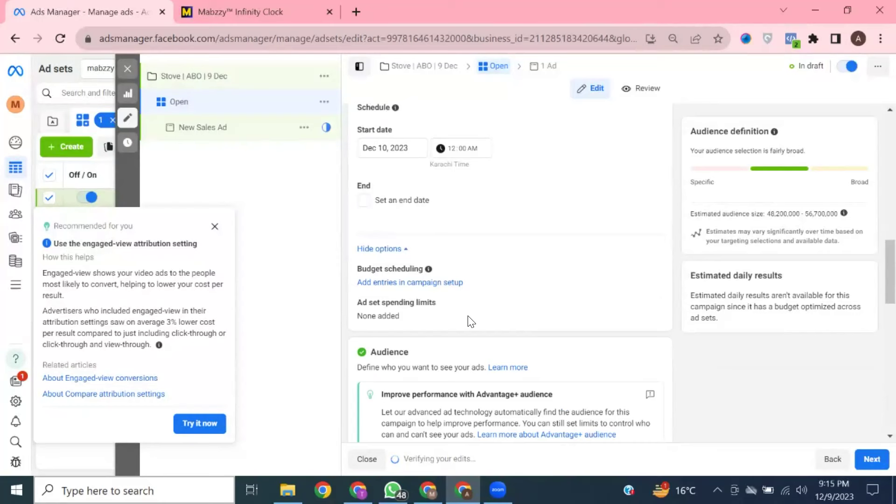
scroll(479, 259, "down", 3)
scroll(443, 280, "down", 4)
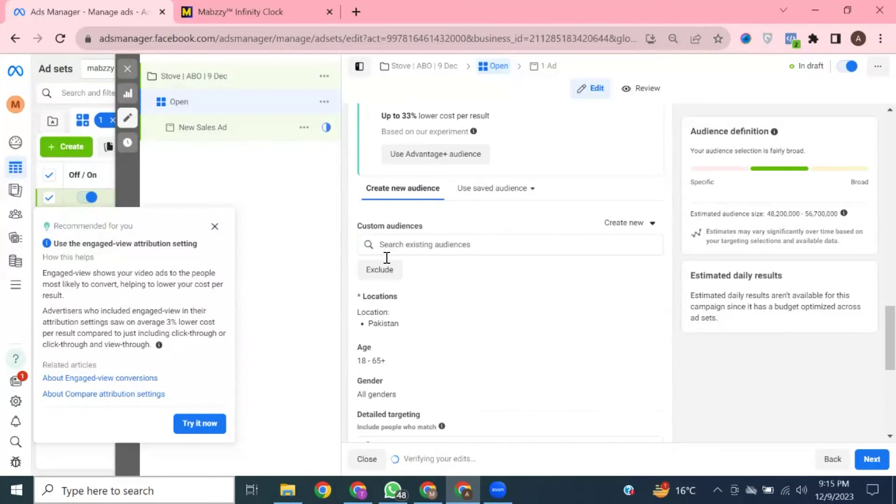
scroll(415, 308, "down", 2)
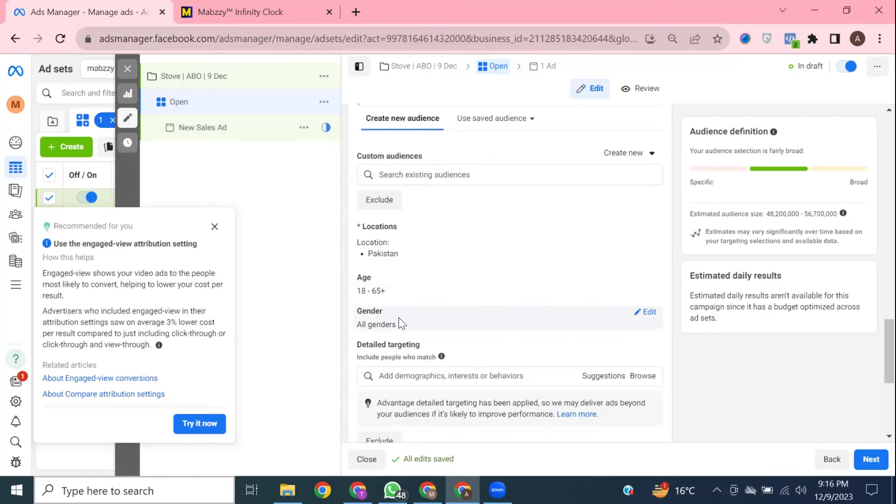
scroll(390, 269, "down", 5)
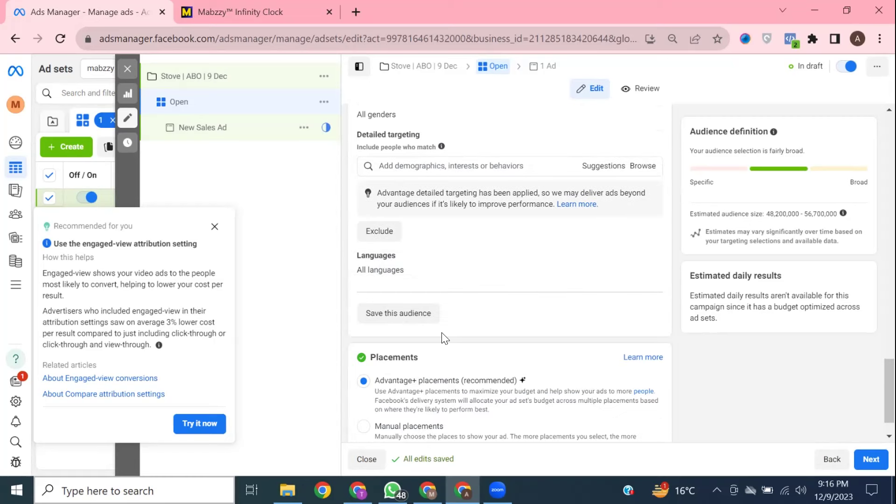
scroll(445, 338, "down", 1)
left_click_drag(384, 340, 526, 340)
left_click(537, 340)
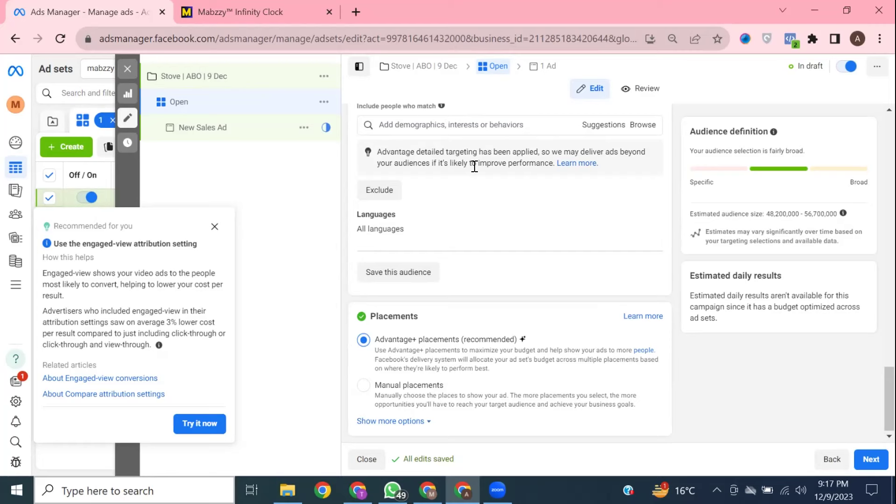
left_click(870, 459)
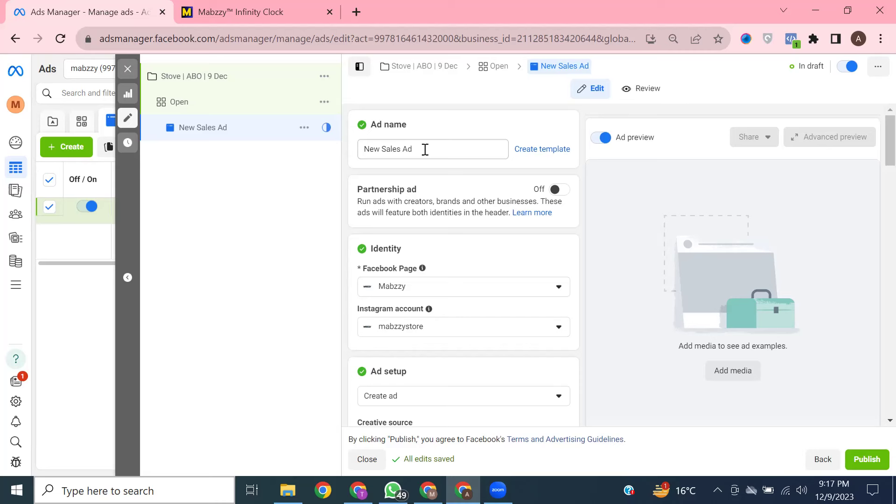
Rename the ad to 'Video'.
left_click(425, 149)
key("ctrl+a")
type("Video")
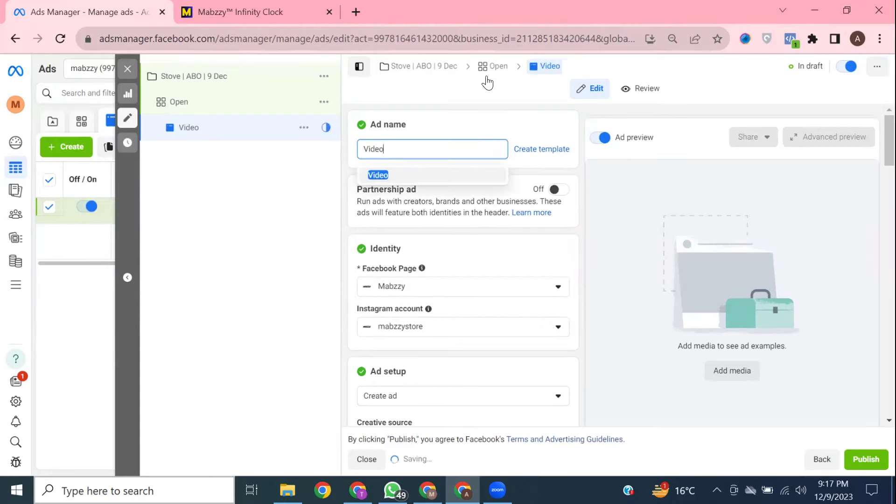
left_click(457, 117)
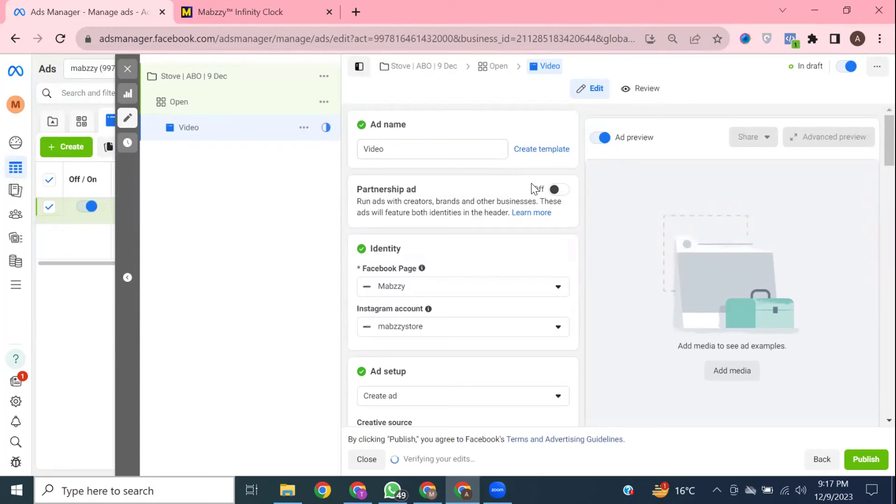
Go past Identity to Ad setup and show the Create ad dropdown options.
scroll(501, 219, "down", 1)
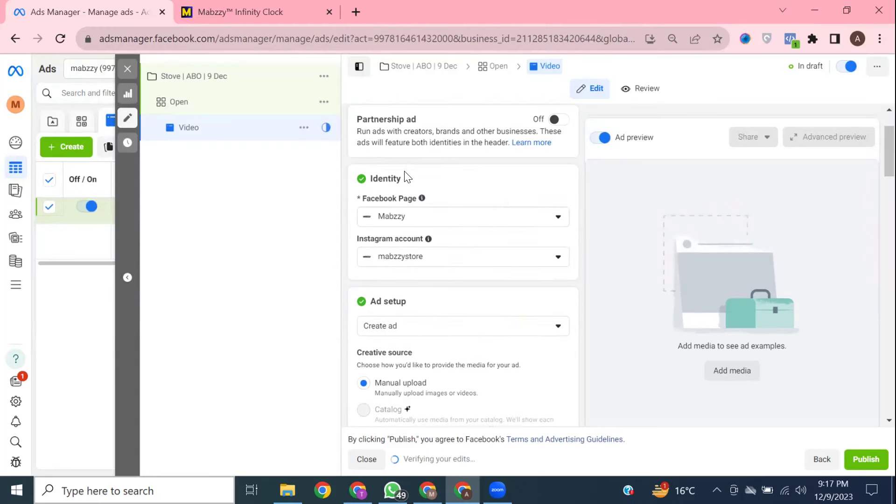
double_click(394, 178)
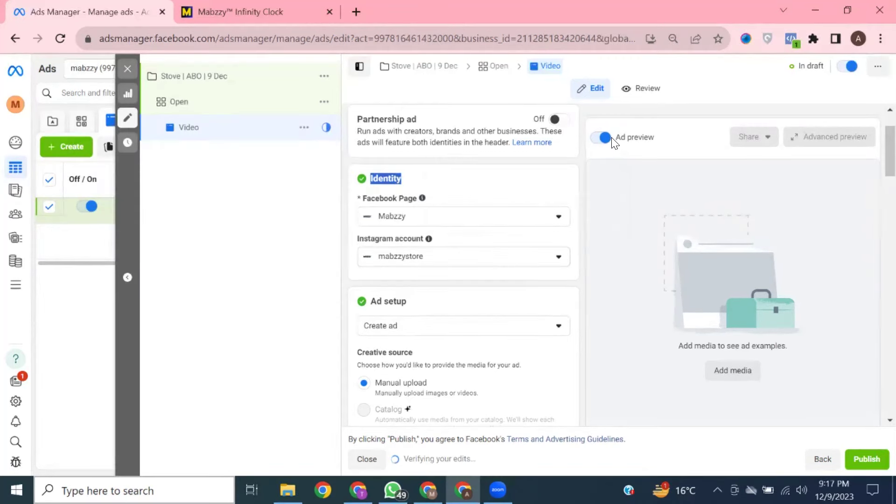
scroll(504, 166, "down", 3)
triple_click(390, 159)
left_click(400, 190)
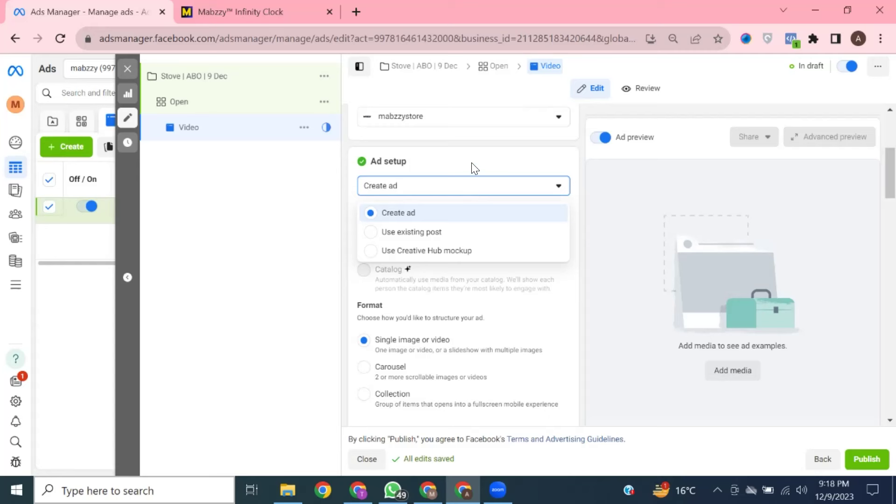
Keep Create ad and review the Single image or video format.
left_click(428, 207)
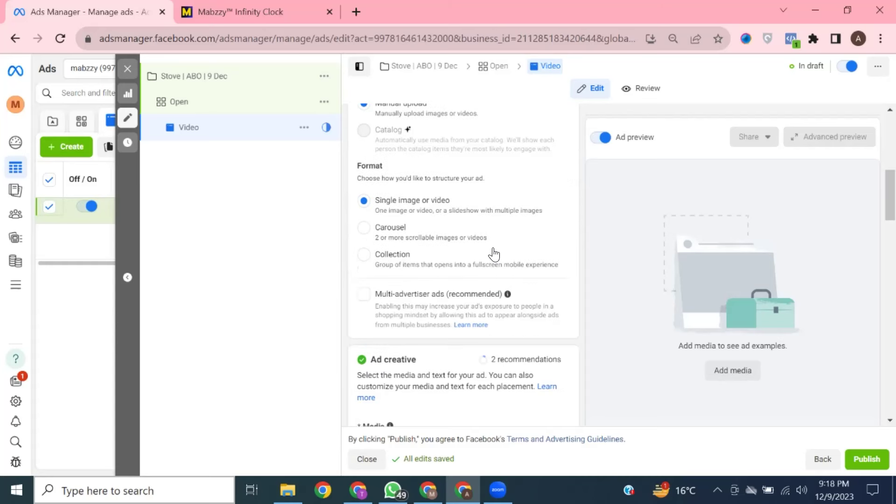
scroll(461, 270, "down", 5)
scroll(462, 269, "down", 3)
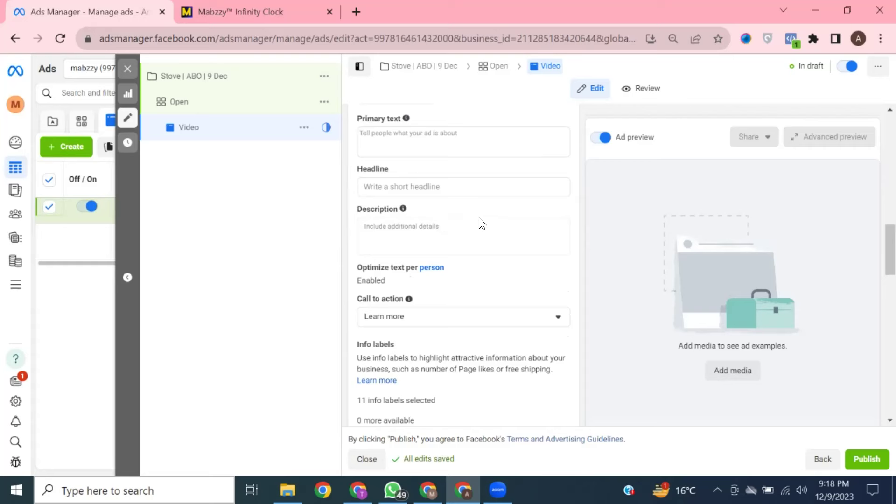
scroll(482, 224, "up", 12)
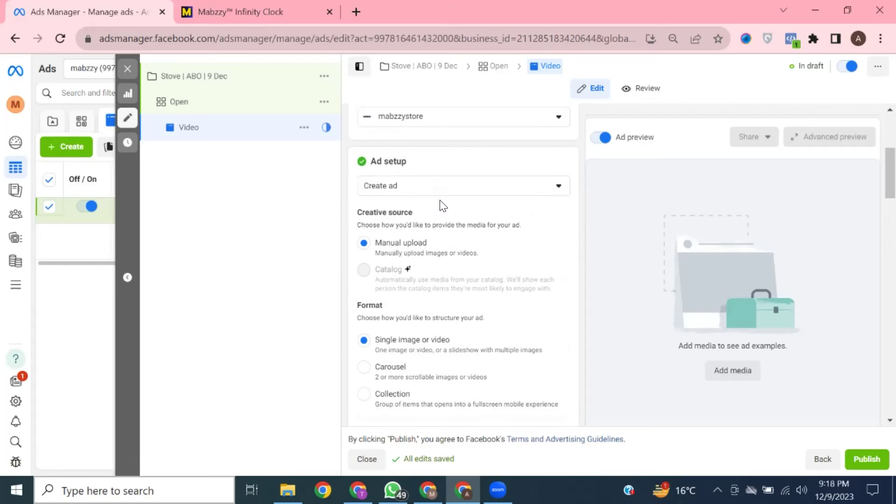
scroll(443, 205, "down", 2)
double_click(389, 236)
left_click(410, 244)
left_click_drag(375, 270, 474, 278)
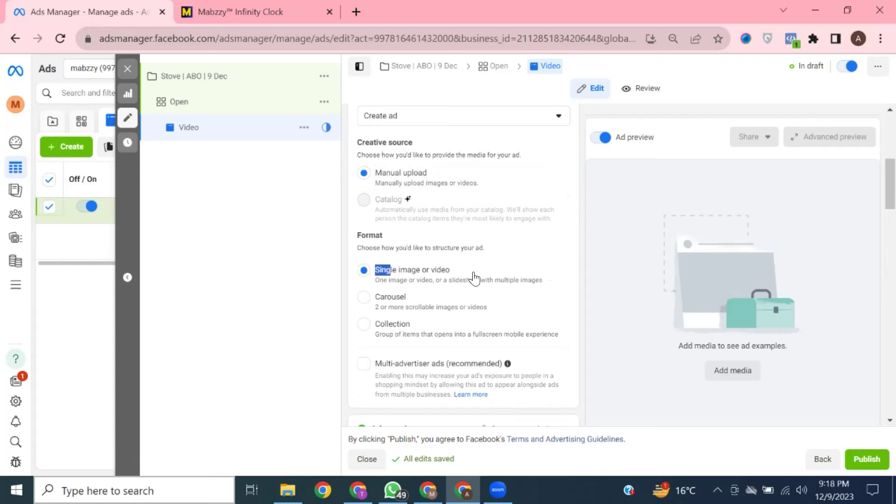
Try the Carousel and Collection formats, then return to Single image or video.
left_click_drag(377, 298, 409, 302)
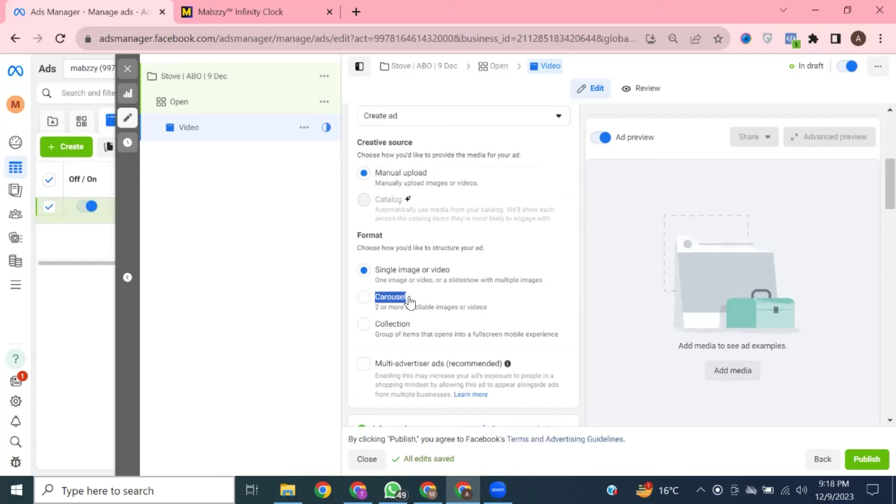
left_click(392, 299)
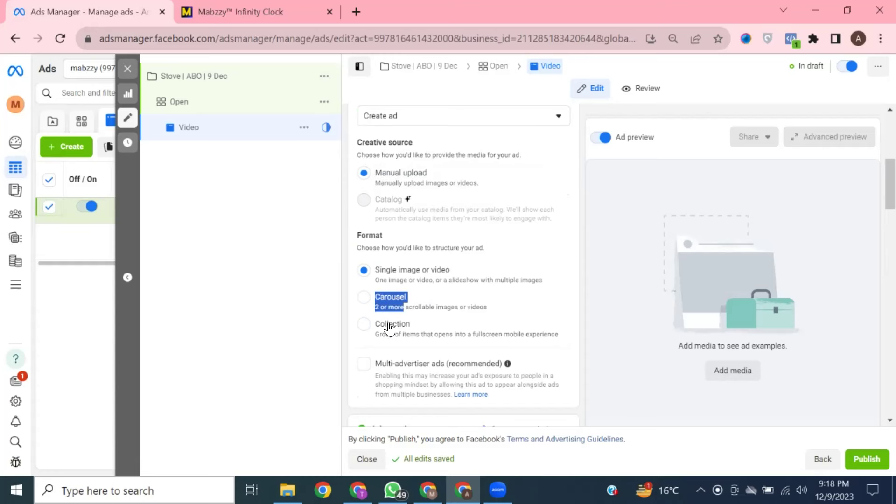
left_click_drag(387, 324, 446, 328)
left_click(415, 334)
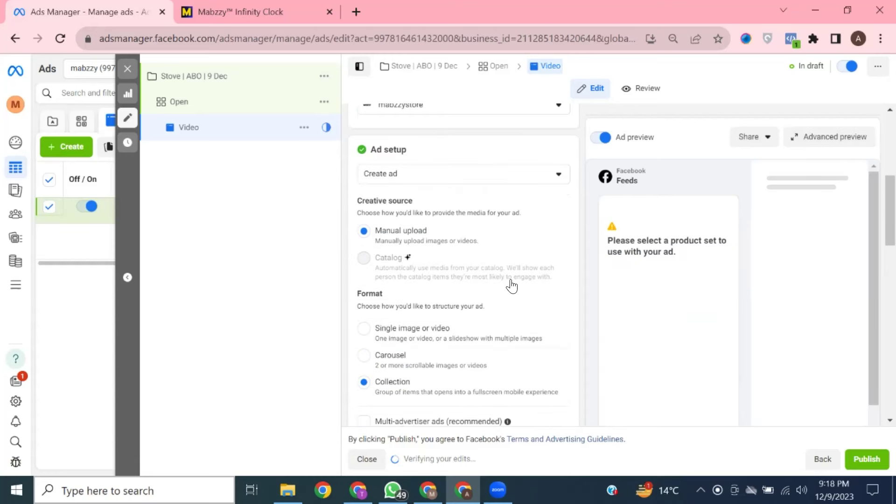
left_click_drag(511, 286, 495, 326)
left_click(560, 288)
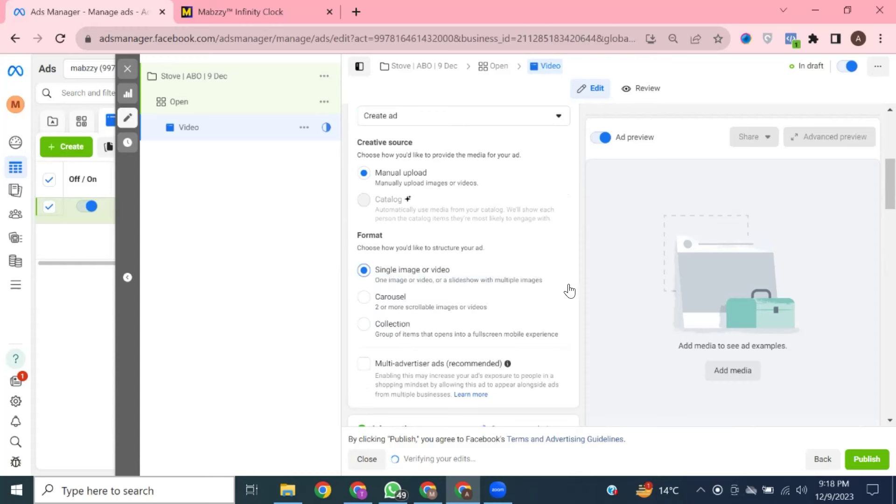
Leave Multi-advertiser ads turned off.
scroll(519, 293, "down", 2)
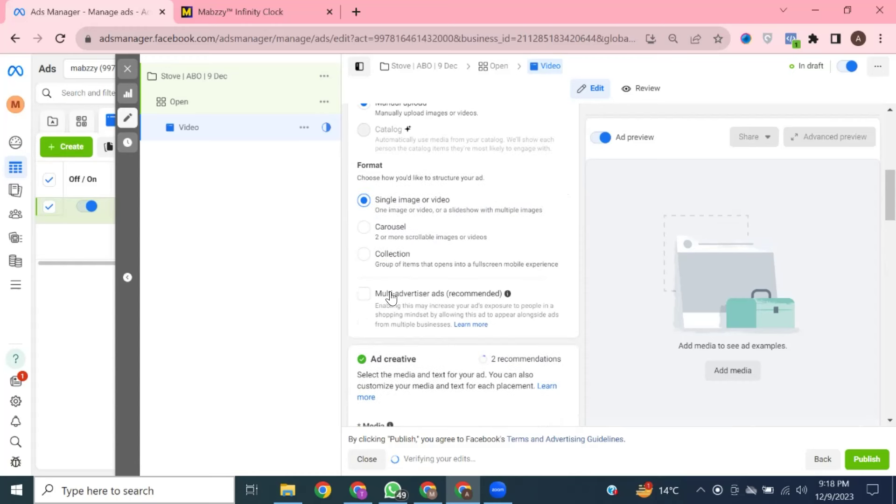
left_click_drag(374, 294, 455, 298)
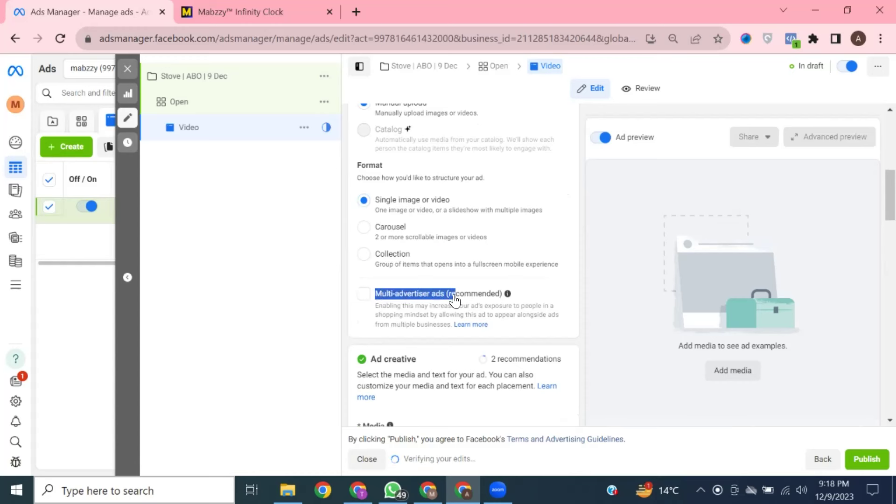
left_click(365, 296)
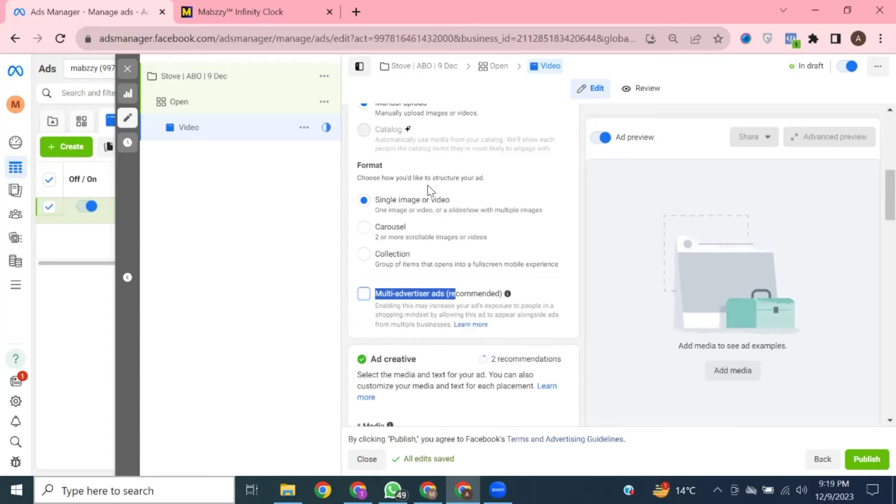
Upload the Stove (3) video from the Ads folder via Add media > Add video.
left_click(319, 275)
scroll(450, 250, "down", 5)
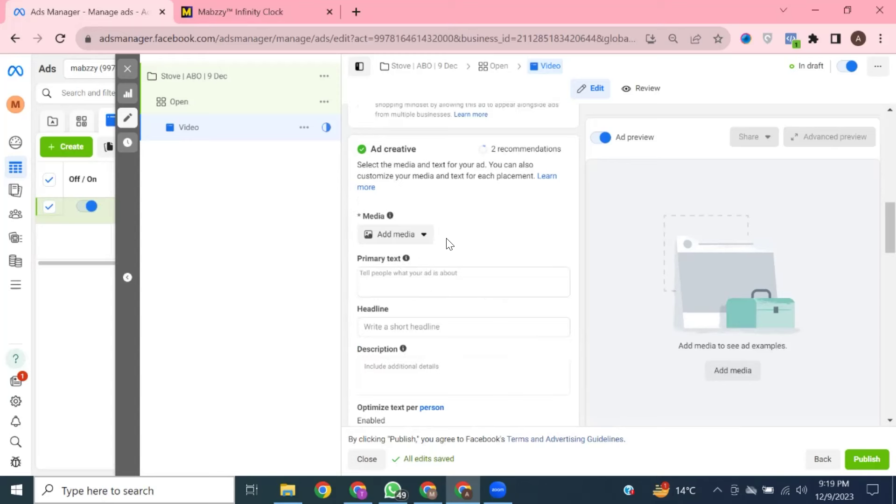
scroll(465, 205, "down", 2)
scroll(463, 189, "up", 2)
left_click(422, 235)
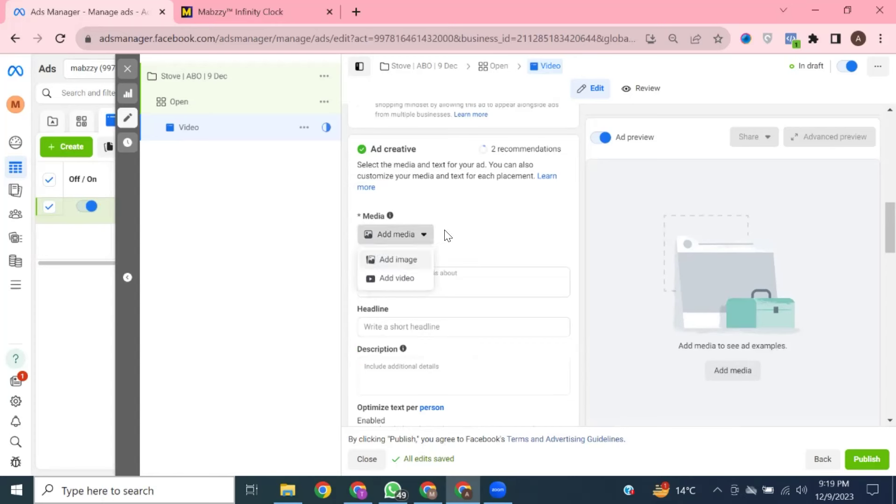
left_click(393, 279)
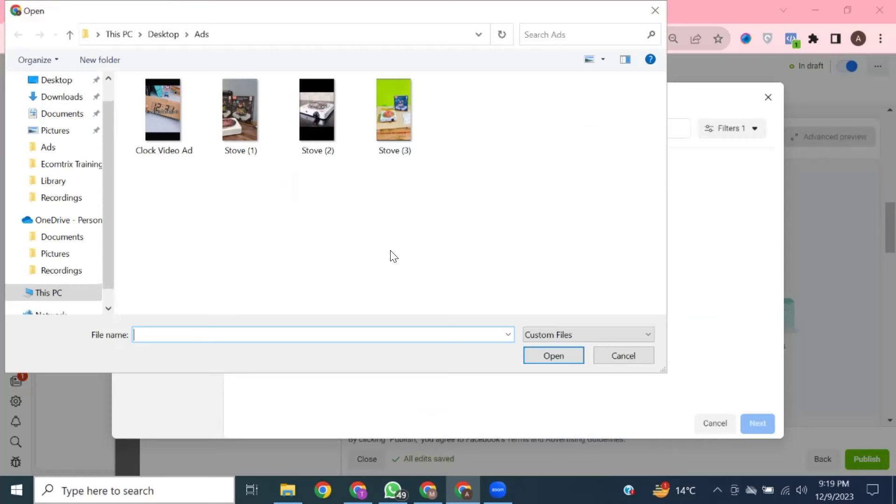
left_click(393, 108)
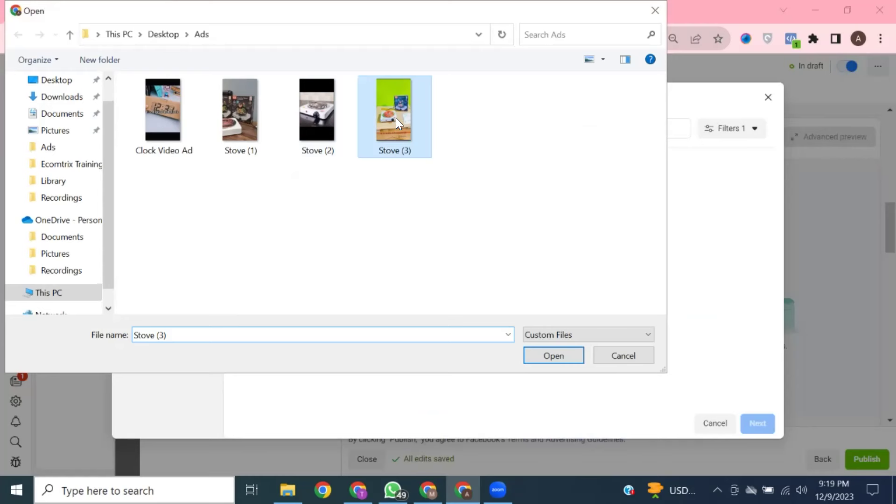
double_click(399, 107)
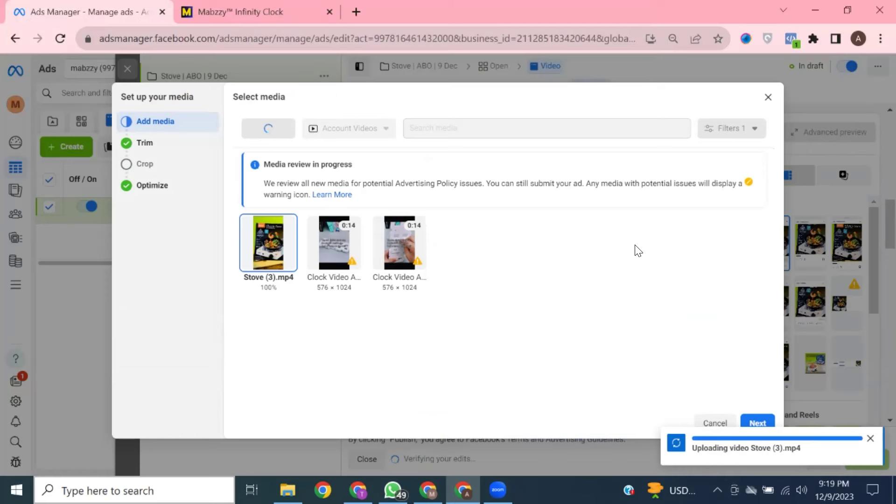
Preview the stove video in the Trim step and check the upload error.
left_click(757, 423)
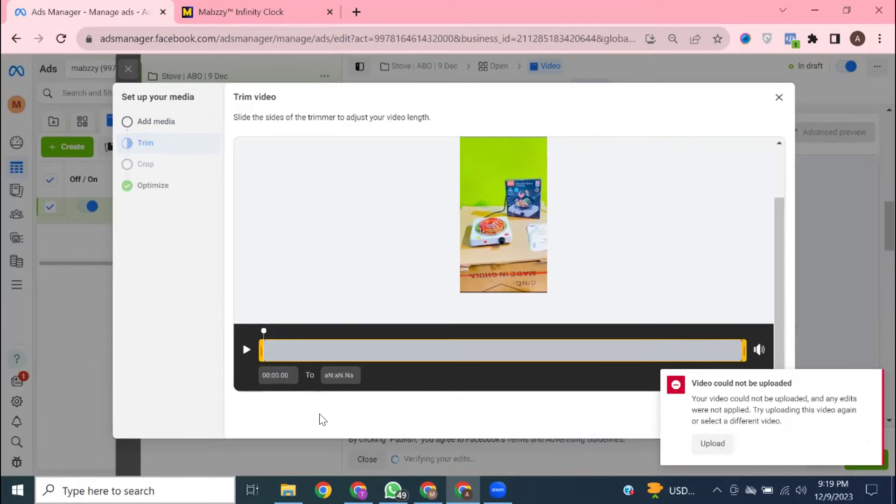
left_click(247, 351)
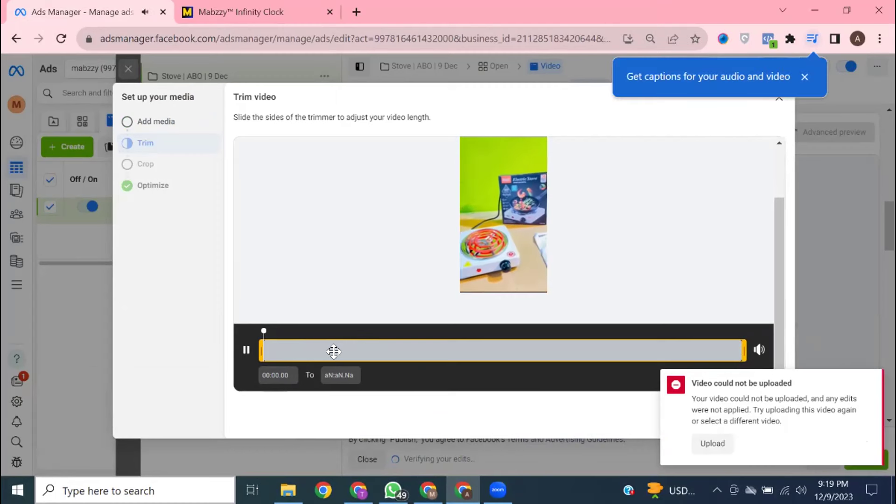
left_click(247, 349)
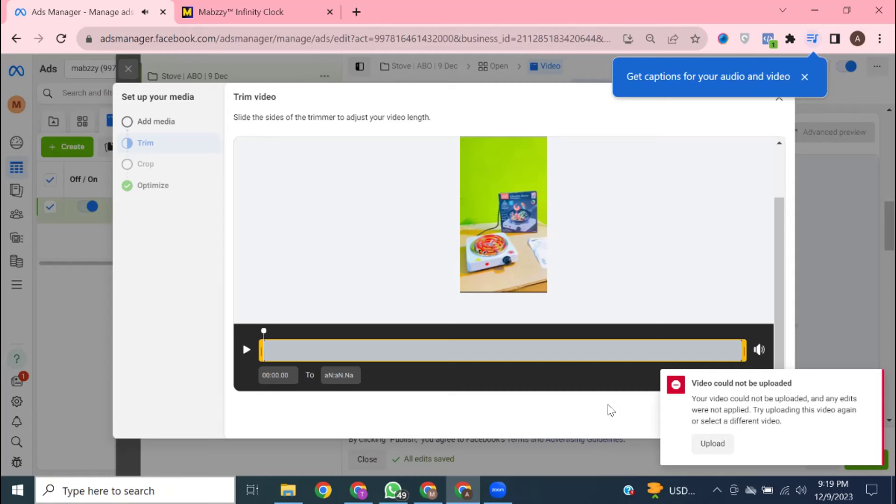
mouse_move(792, 399)
left_mouse_down()
mouse_move(728, 398)
mouse_move(806, 400)
left_mouse_up()
left_click(743, 401)
Close the trim dialog and error notice, retry Add video, then close Select media.
left_click(779, 98)
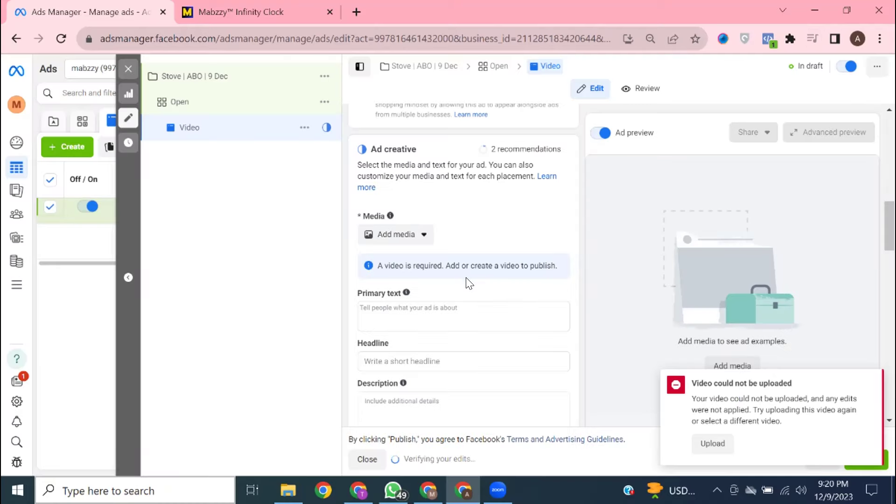
left_click(713, 443)
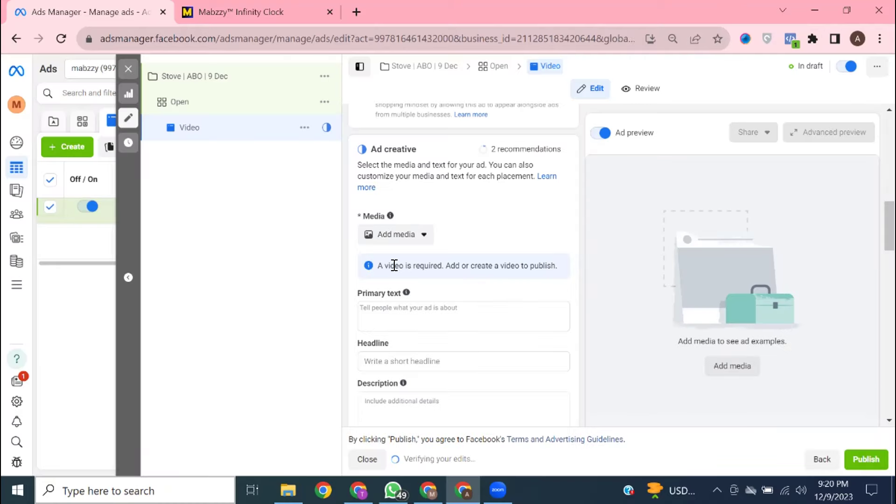
left_click(405, 236)
left_click(396, 276)
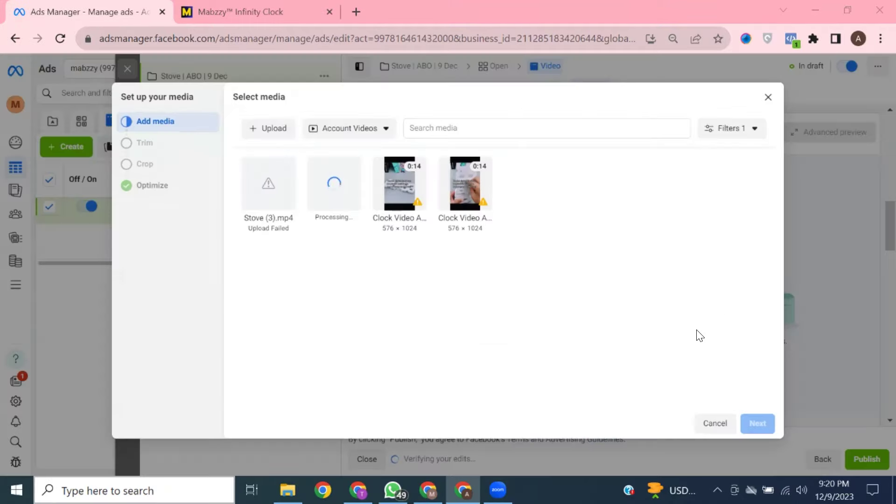
left_click(655, 14)
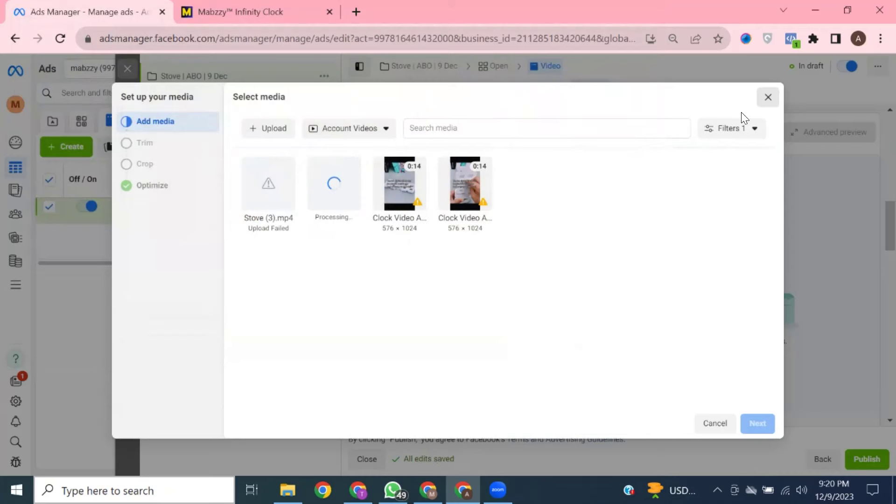
left_click(768, 97)
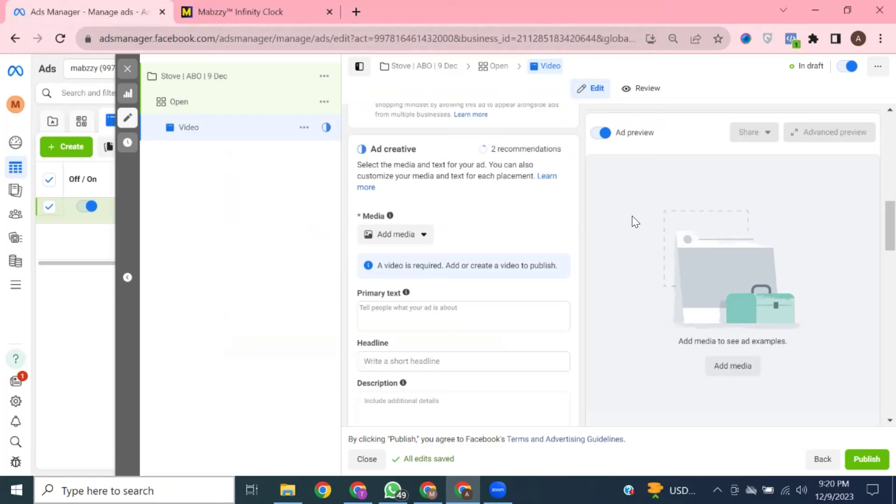
Reload the ad editor page.
scroll(564, 229, "up", 5)
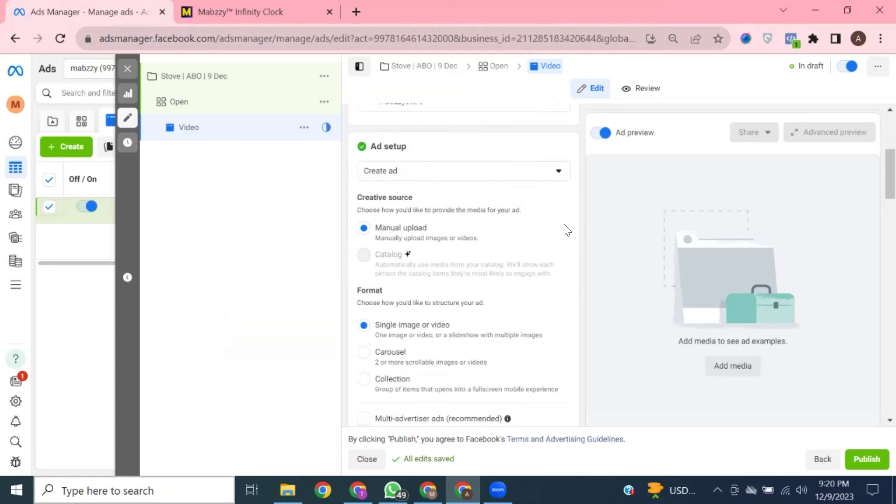
scroll(525, 257, "up", 3)
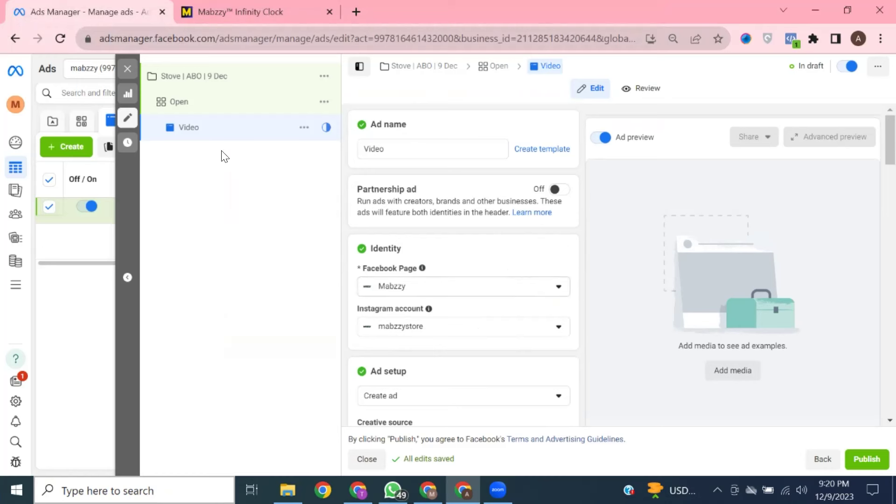
left_click(60, 39)
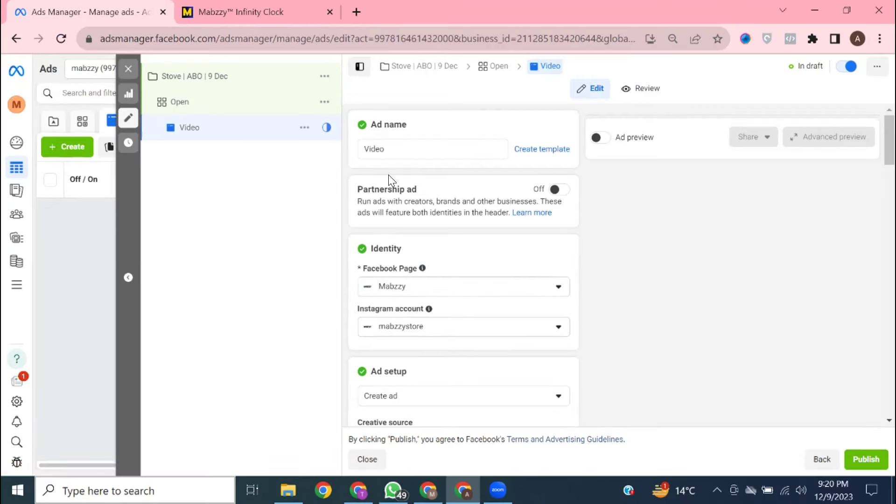
Bring up Add video to list Stove (3).mp4 and the Clock Video files.
scroll(388, 174, "down", 12)
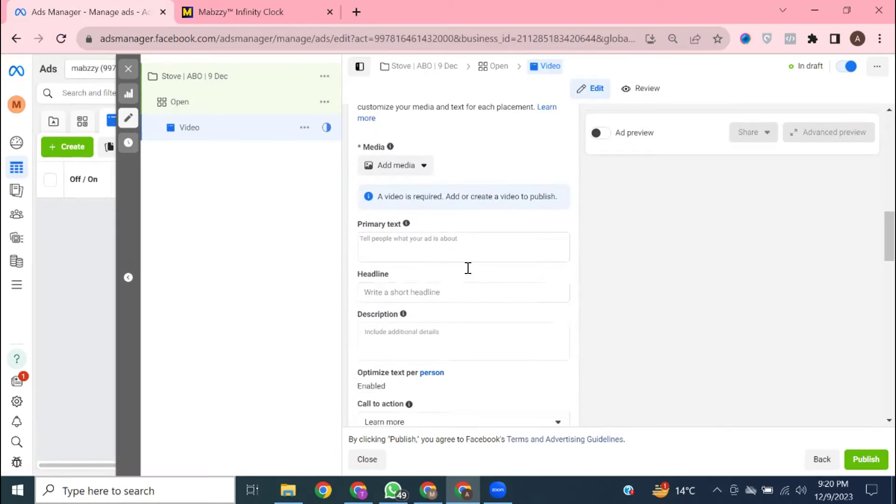
scroll(468, 268, "up", 6)
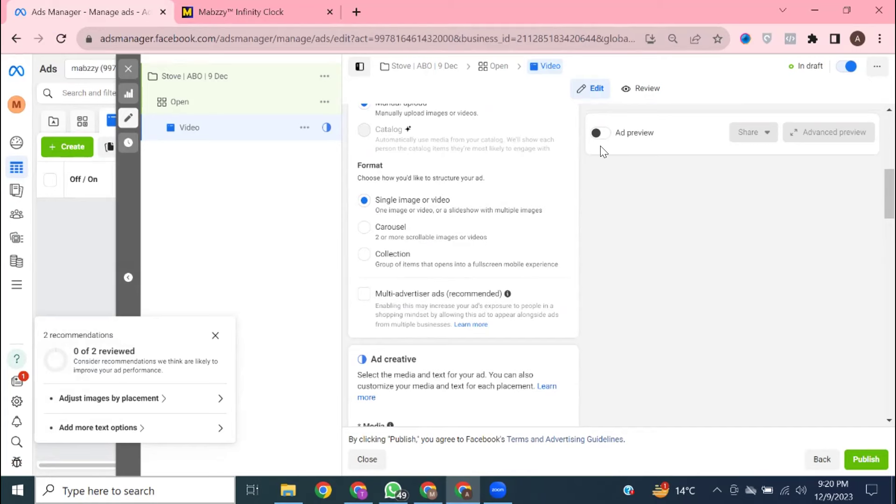
scroll(470, 236, "down", 4)
scroll(562, 216, "up", 6)
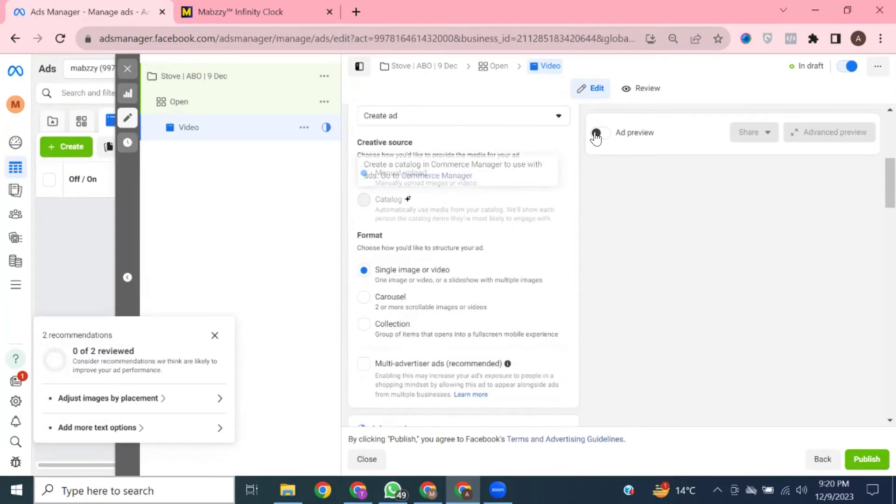
scroll(442, 215, "down", 10)
scroll(442, 214, "up", 5)
left_click(405, 306)
left_click(409, 346)
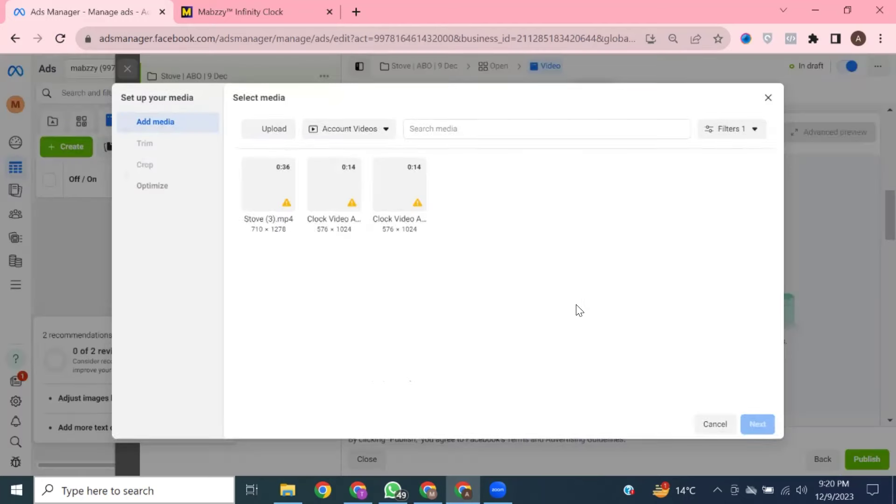
Select Stove (3).mp4, keeping its full length and original placement crops.
left_click(266, 186)
left_click(755, 423)
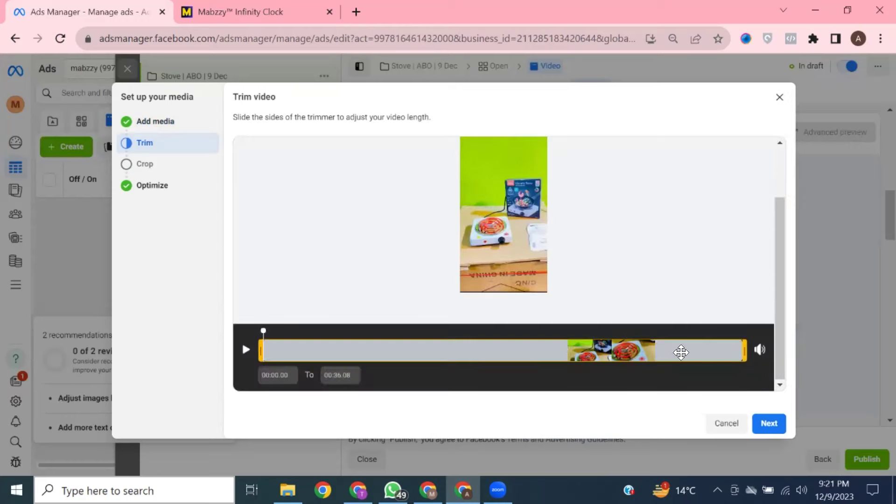
left_click(769, 423)
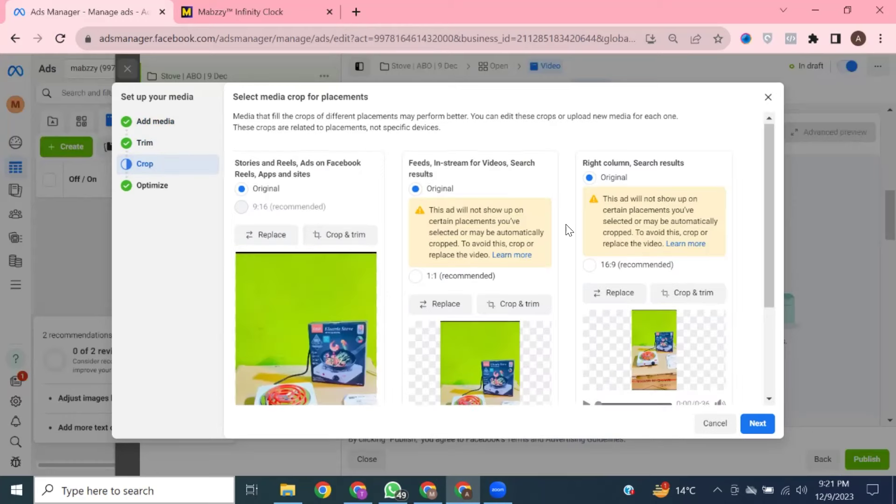
scroll(568, 229, "down", 3)
left_click(757, 423)
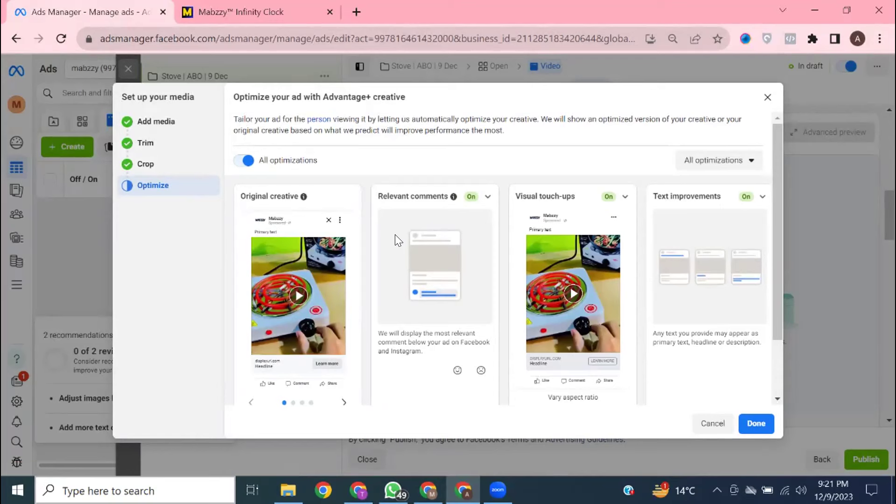
Review the Advantage+ creative optimizations, including Relevant comments, and finish the media setup.
scroll(409, 210, "down", 2)
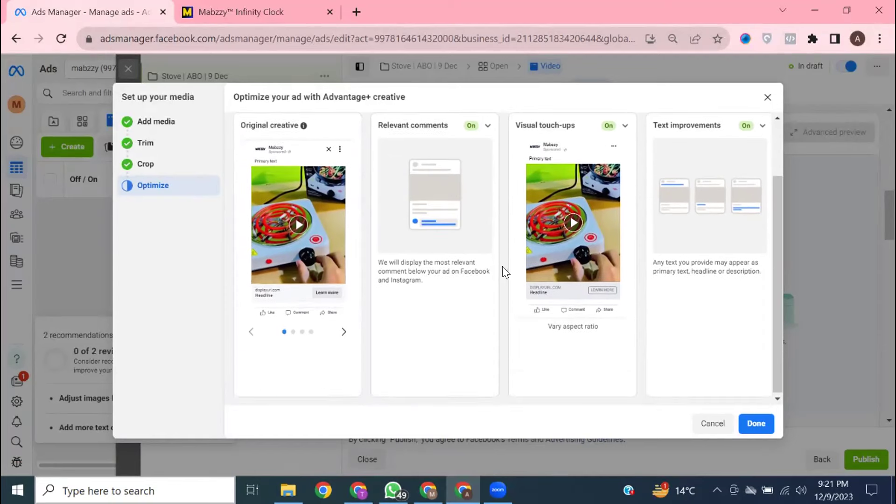
scroll(485, 259, "up", 2)
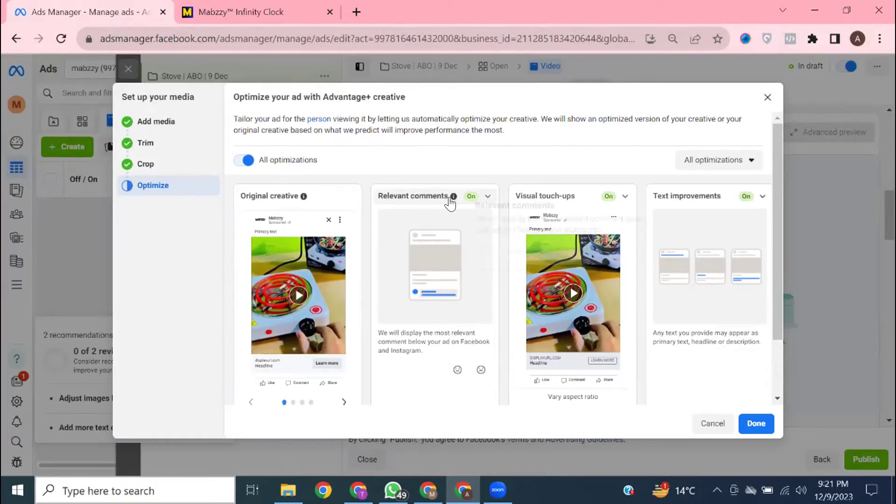
mouse_move(438, 199)
left_click(408, 201)
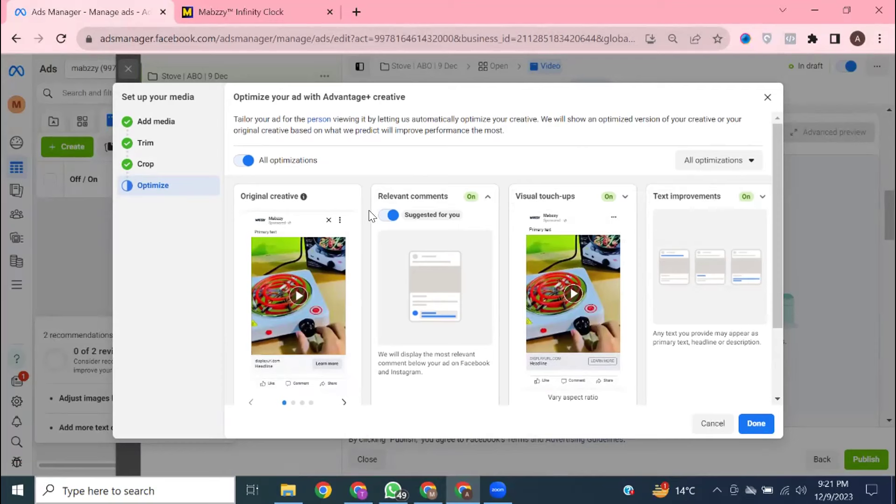
left_click(754, 422)
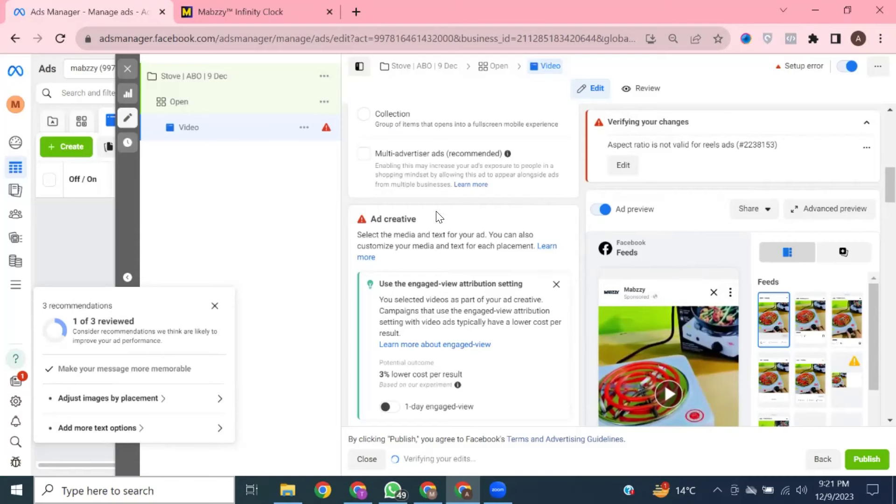
Open Edit video for Stove (3).mp4 across its 21 placements.
scroll(488, 211, "down", 20)
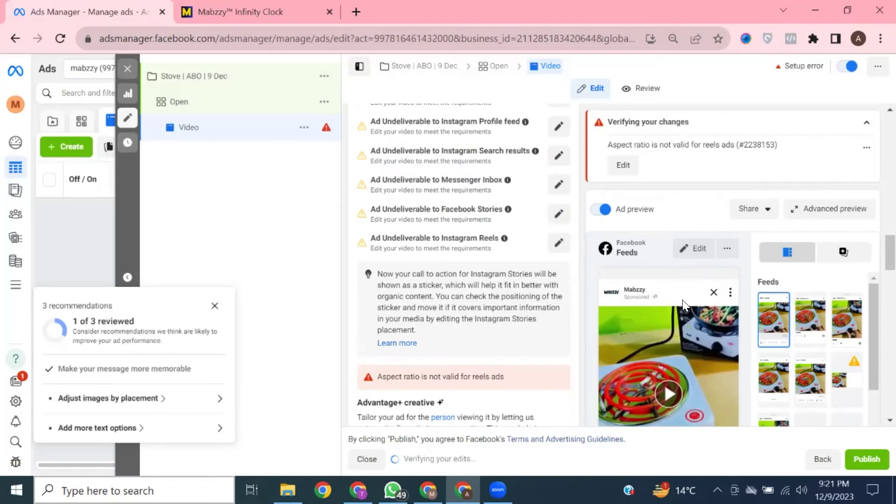
scroll(689, 354, "down", 4)
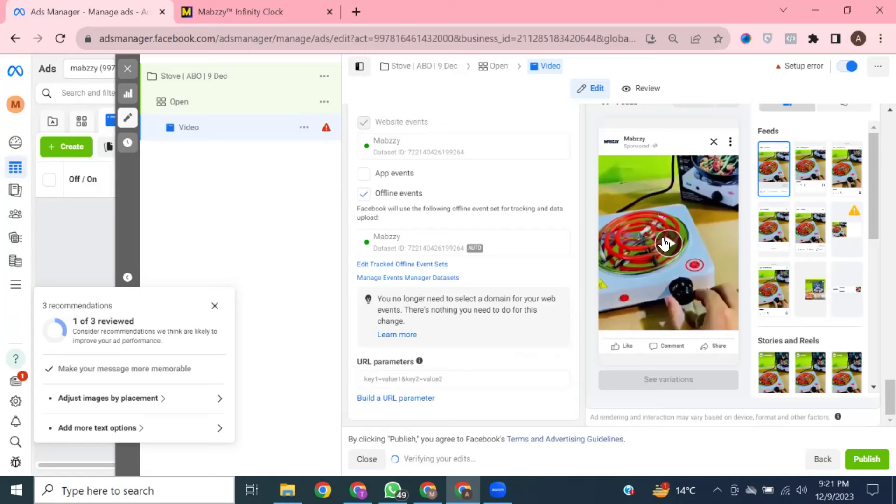
scroll(474, 234, "up", 15)
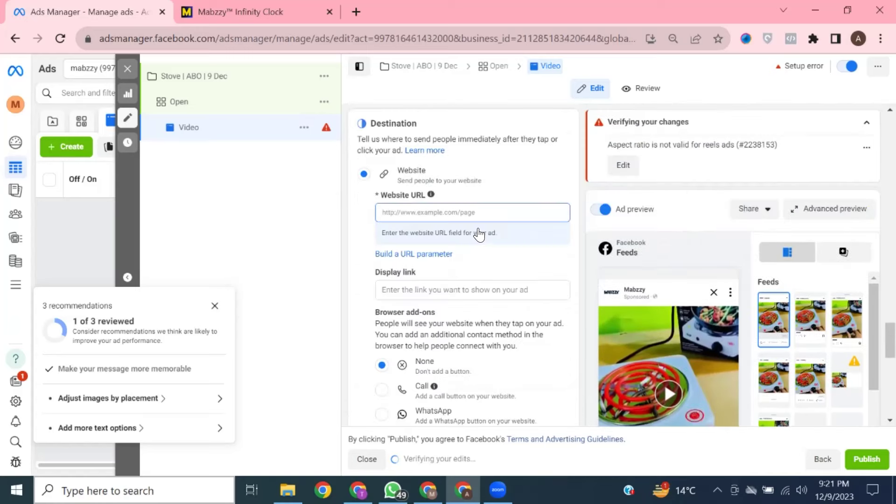
scroll(474, 234, "up", 8)
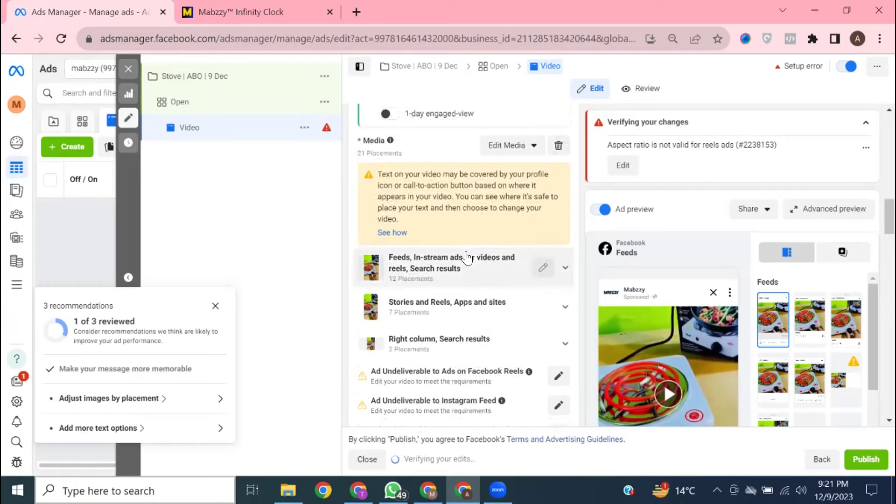
left_click(520, 219)
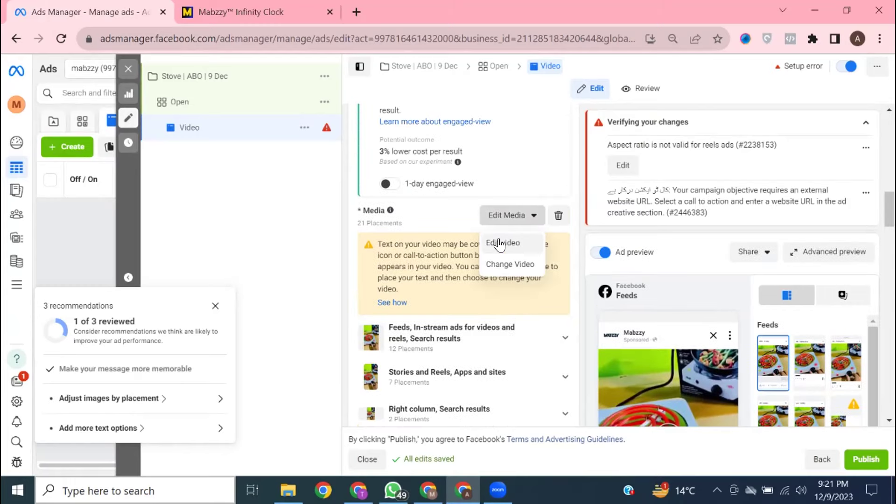
left_click(500, 244)
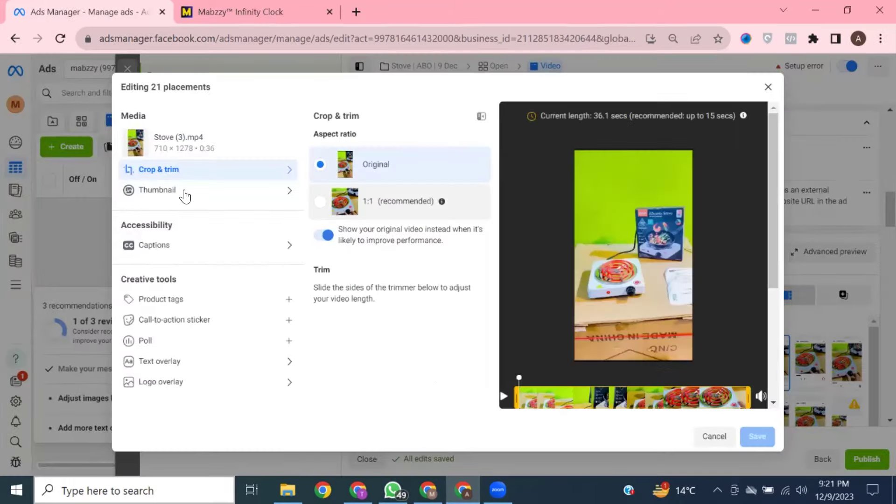
Switch the video thumbnail to Manual and try several stove frames.
left_click(185, 192)
left_click(452, 169)
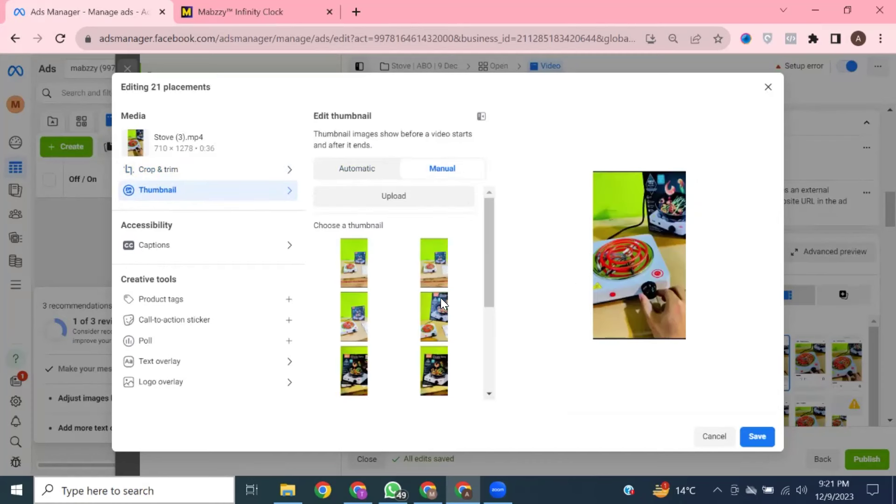
left_click(434, 365)
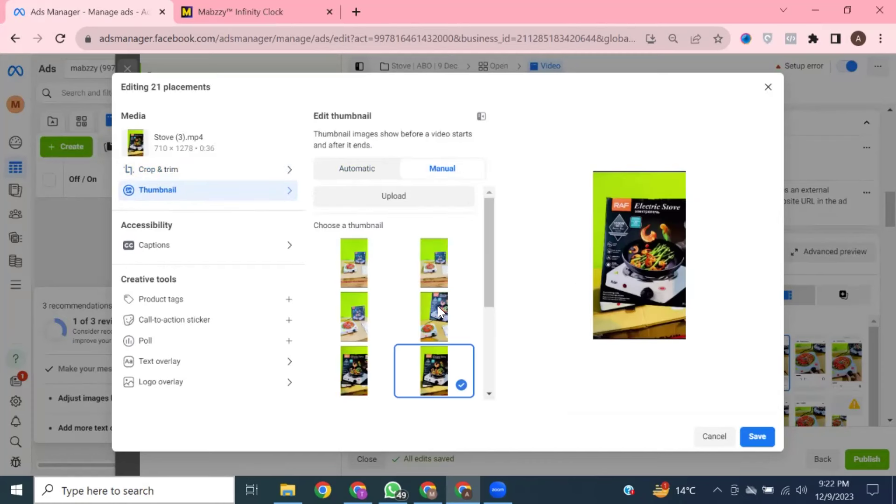
left_click(417, 298)
scroll(425, 297, "down", 1)
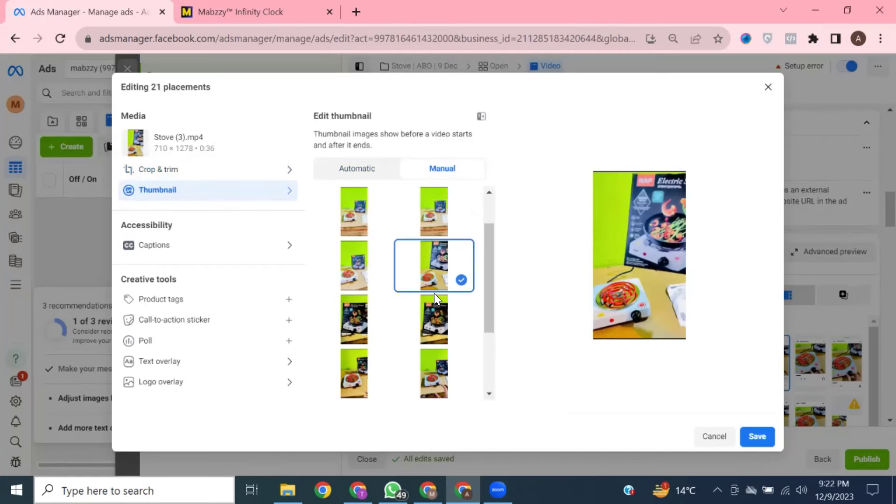
scroll(367, 338, "down", 2)
left_click(367, 338)
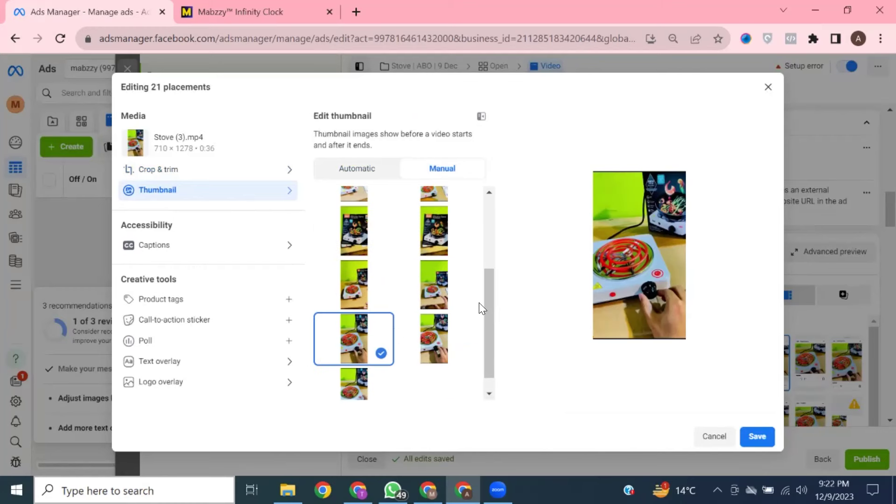
left_click(433, 341)
left_click(364, 382)
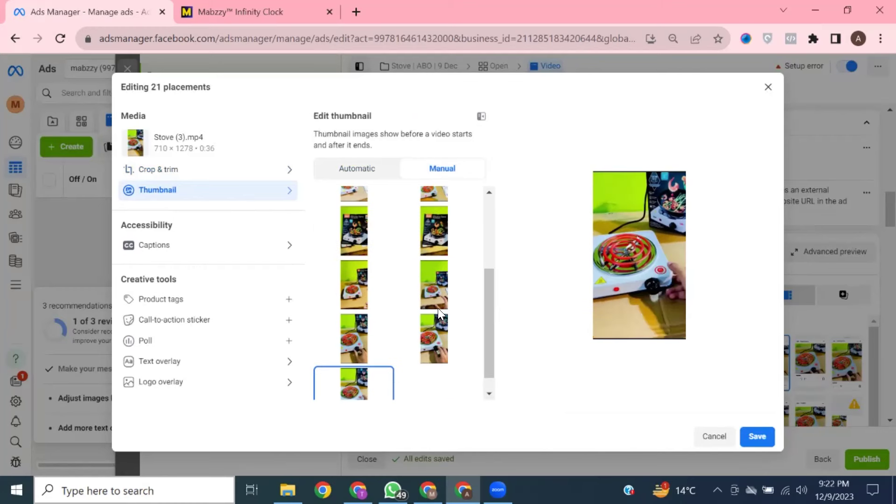
Settle on the hand-on-knob frame as the thumbnail and save it.
left_click(436, 349)
scroll(366, 275, "up", 1)
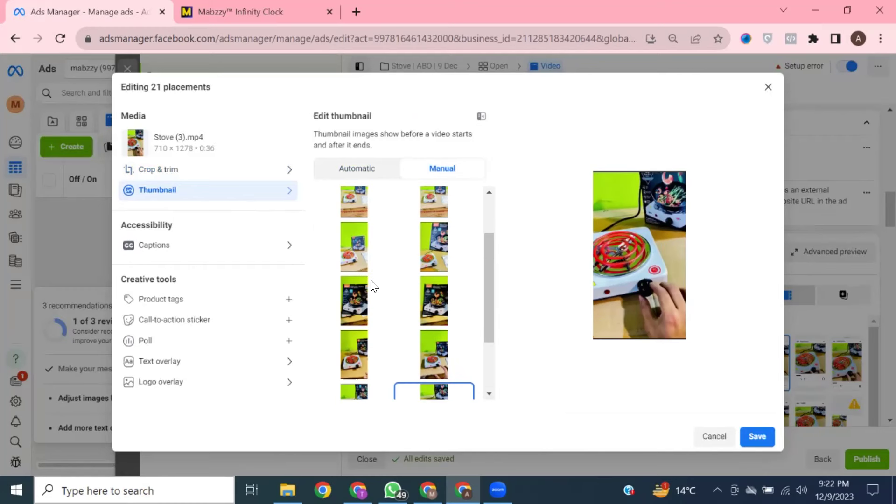
left_click(355, 257)
scroll(434, 290, "up", 2)
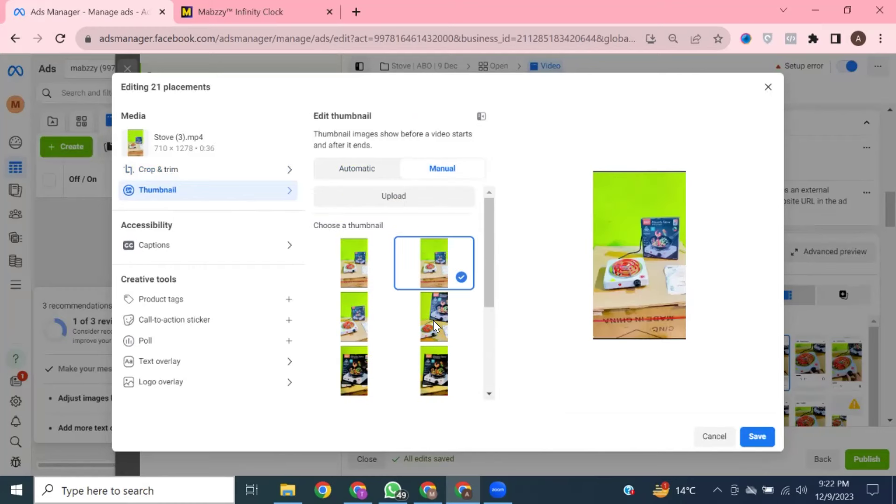
left_click(433, 320)
scroll(431, 324, "down", 3)
left_click(439, 343)
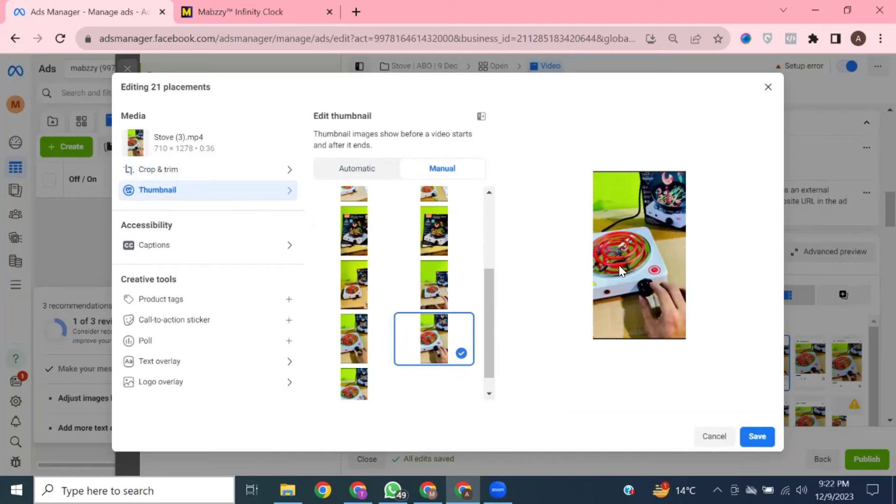
left_click(757, 438)
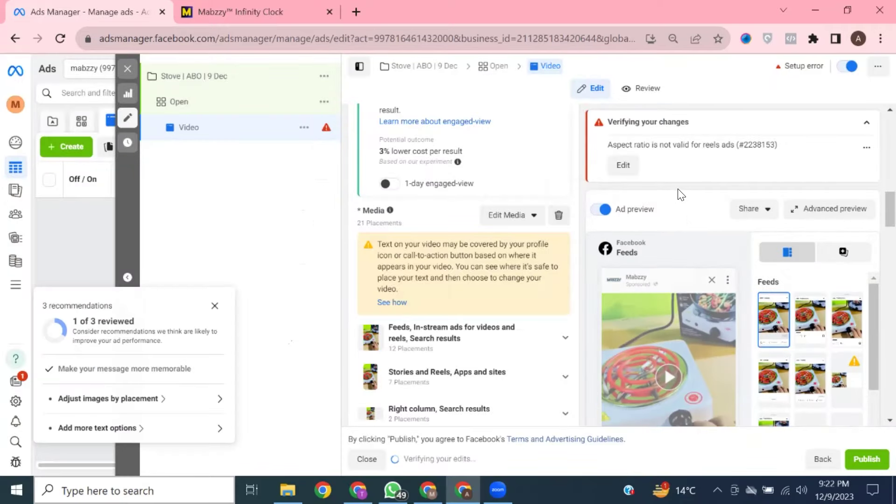
Grab the Electric Kitchen Stove product page URL from the Mabzzy store, then return to Ads Manager.
left_click(339, 9)
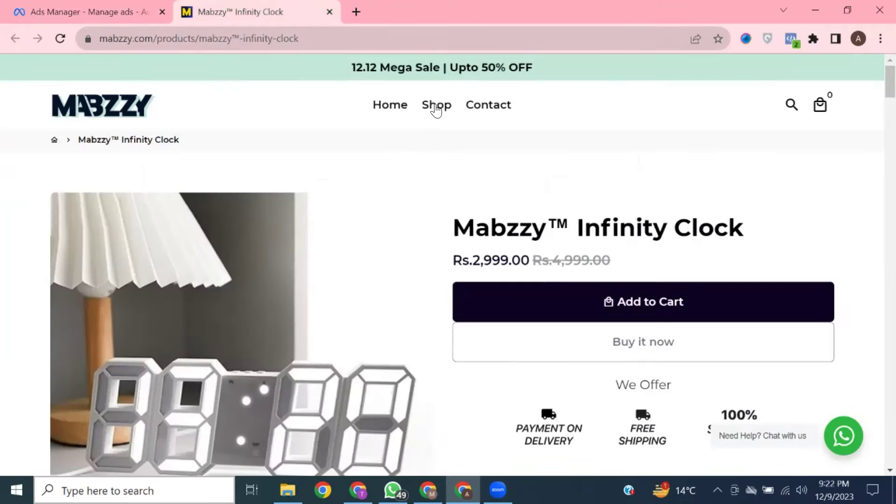
left_click(467, 111)
scroll(114, 160, "down", 6)
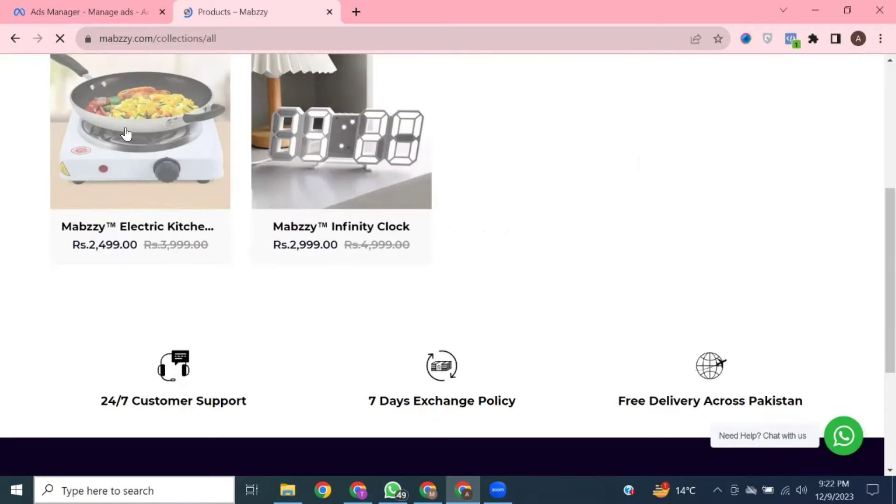
left_click(156, 135)
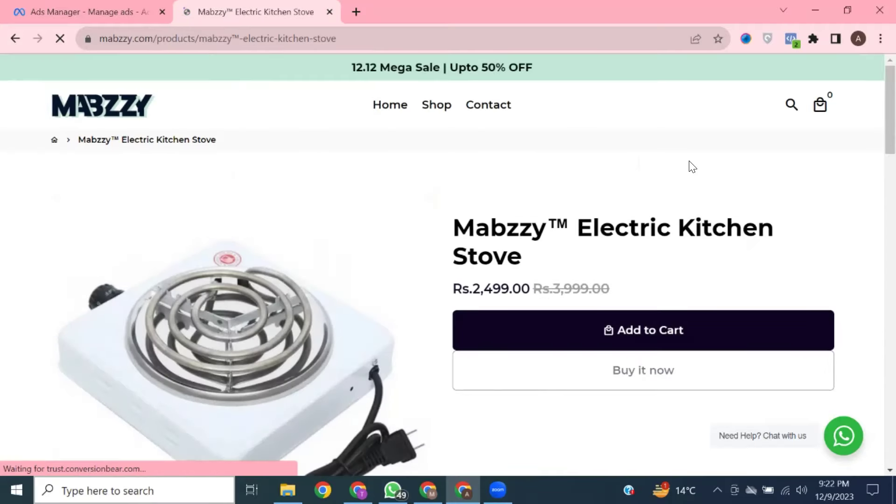
left_click(247, 45)
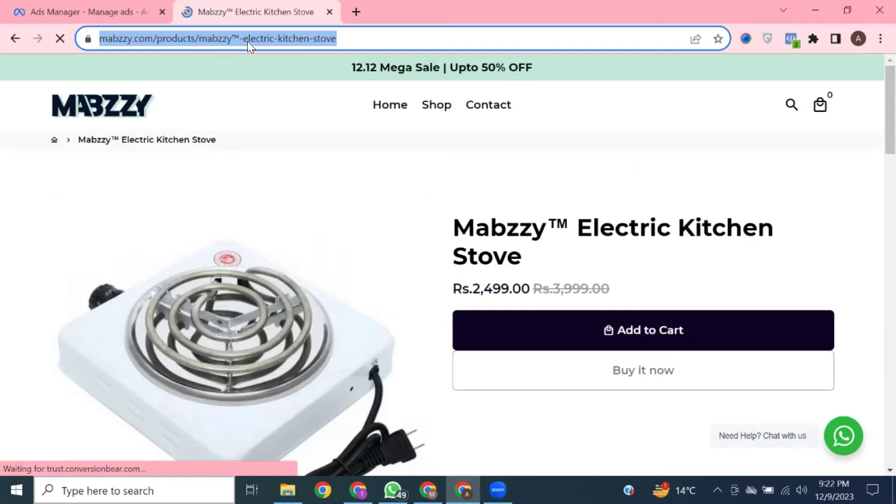
left_click(89, 12)
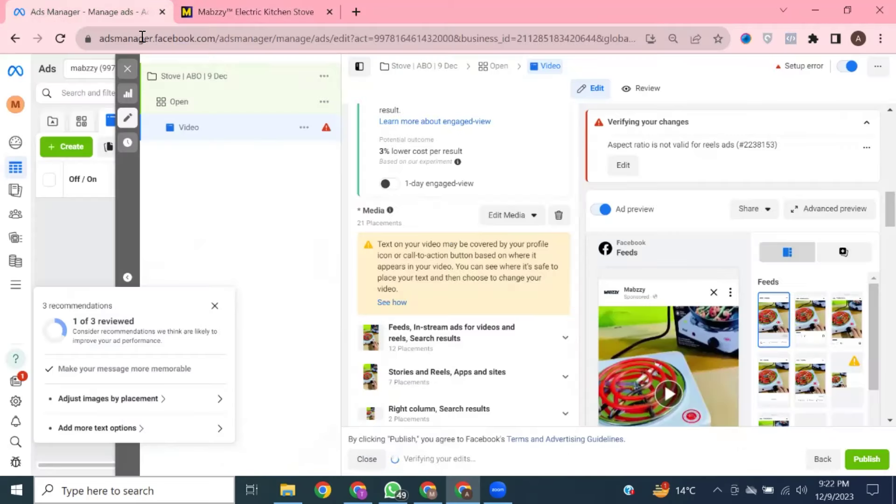
Paste the Mabzzy Electric Kitchen Stove product URL as the Website URL, then jump to the aspect ratio error.
scroll(495, 282, "down", 15)
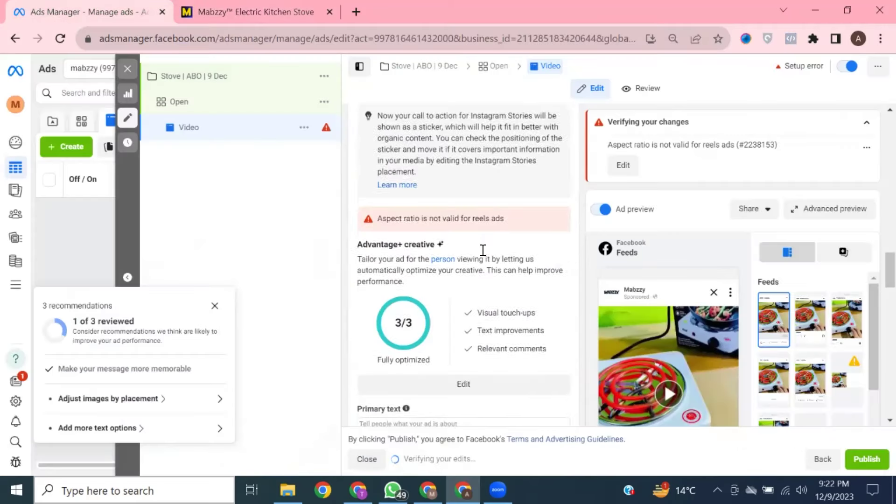
scroll(480, 264, "down", 8)
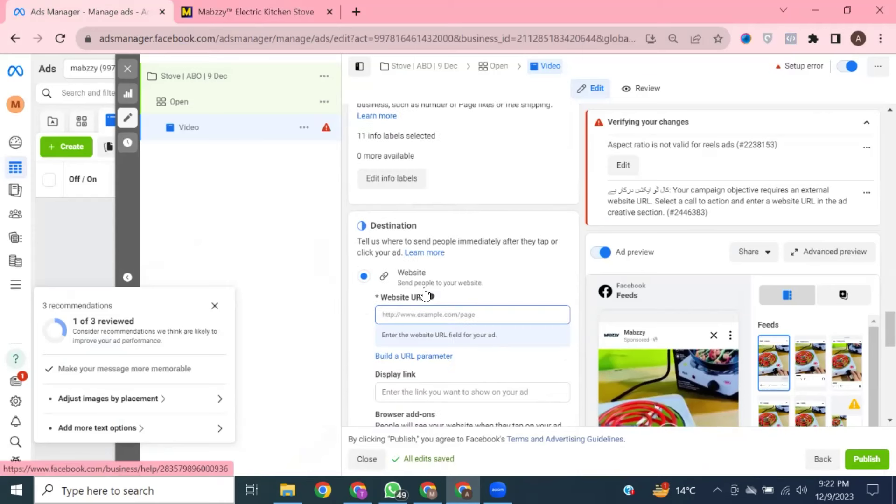
mouse_move(413, 273)
left_mouse_down()
mouse_move(446, 279)
mouse_move(406, 284)
mouse_move(427, 273)
left_mouse_up()
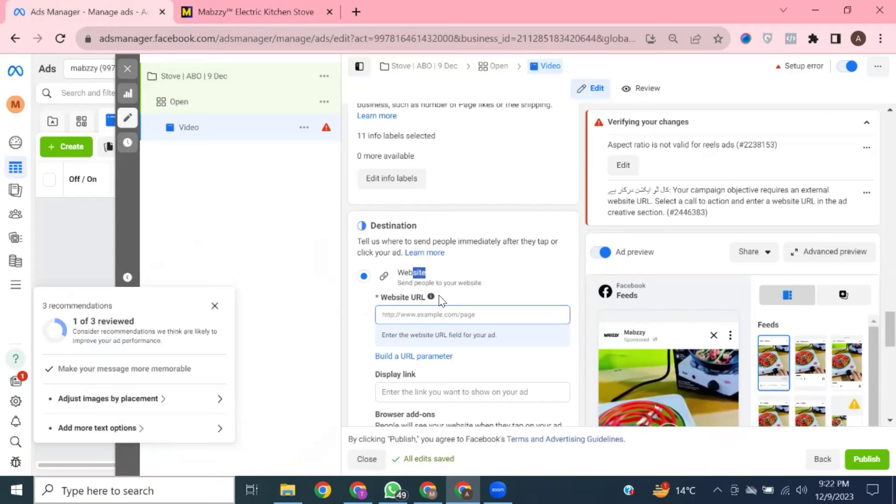
left_click(424, 315)
type("https://mabzzy.com/products/mabzzy%E2%84%A2-electric-kitchen-stove")
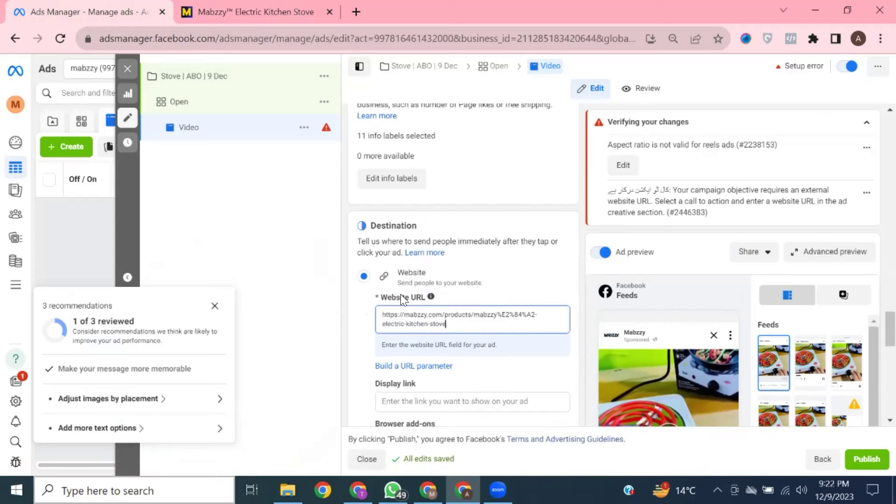
left_click(278, 256)
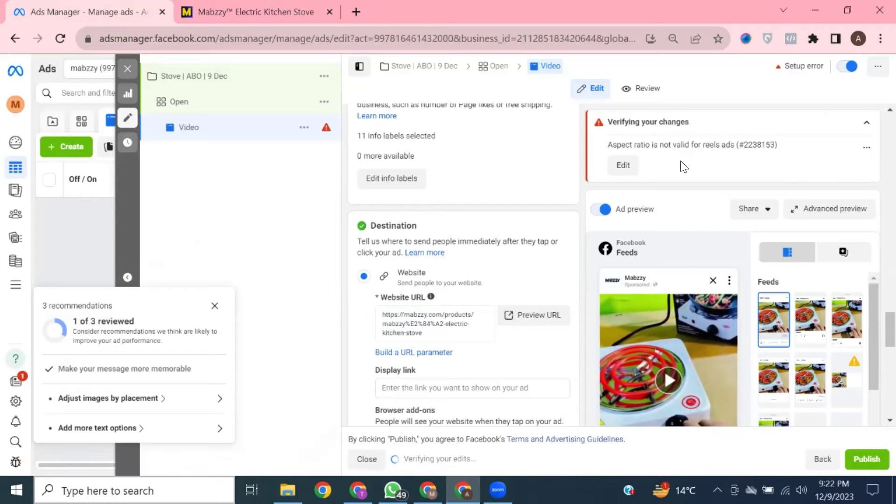
left_click(628, 174)
scroll(485, 262, "down", 5)
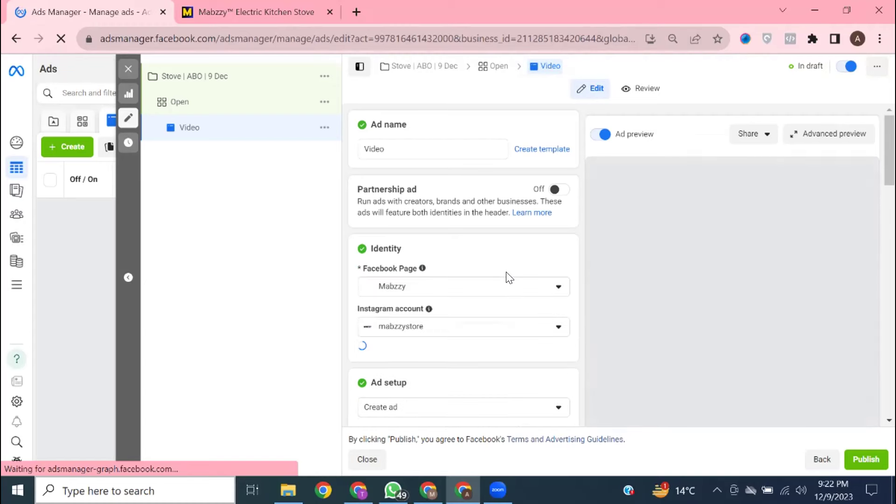
Change the call to action from Learn more to Order now.
scroll(494, 242, "down", 10)
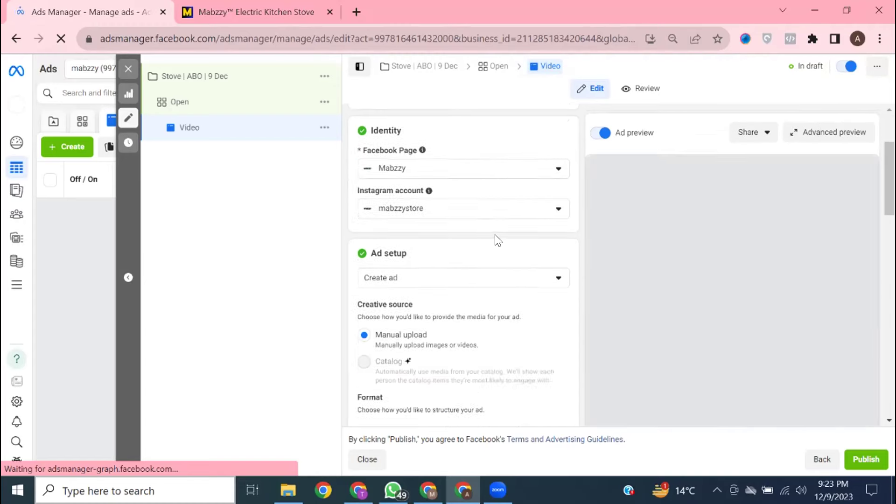
scroll(497, 238, "down", 15)
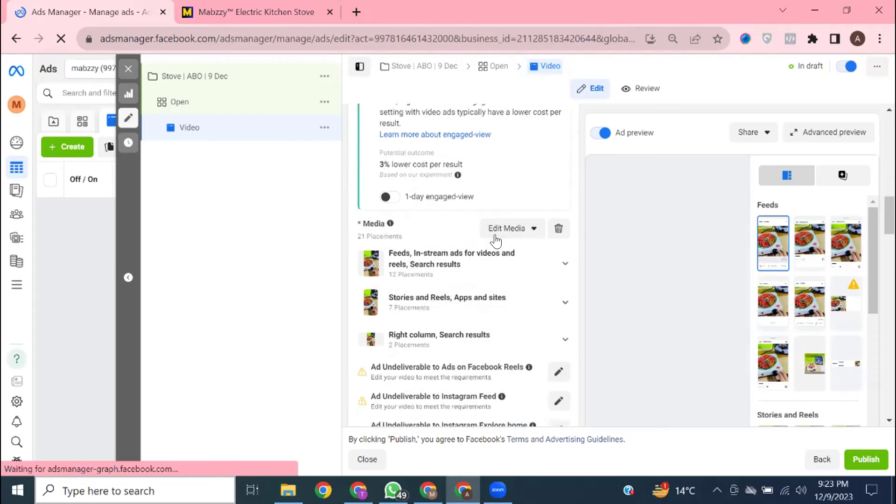
scroll(492, 235, "up", 3)
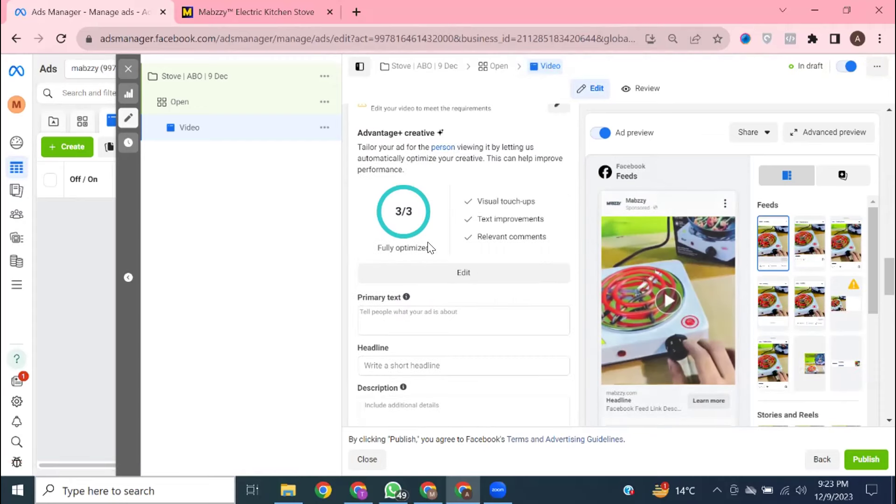
scroll(437, 212, "down", 6)
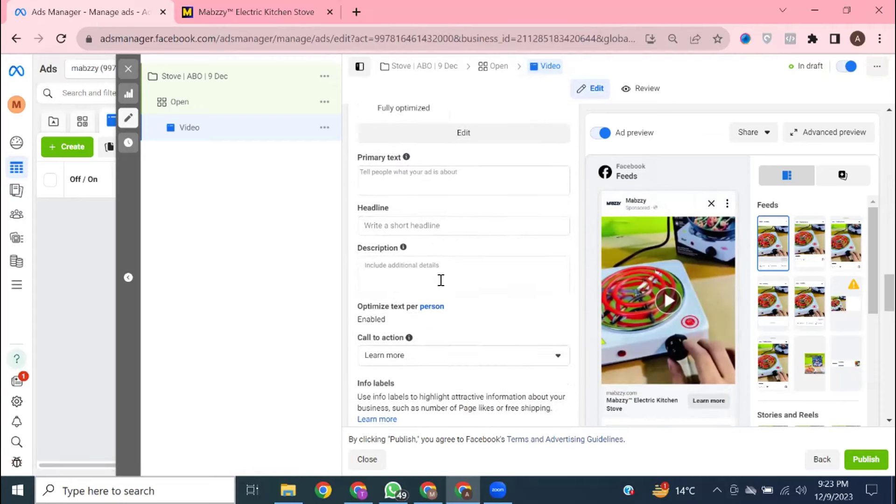
left_click(407, 217)
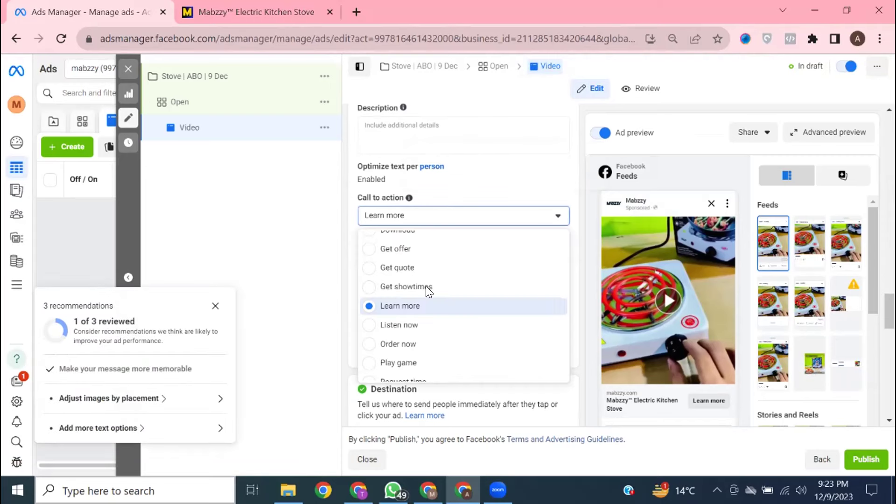
scroll(414, 258, "up", 4)
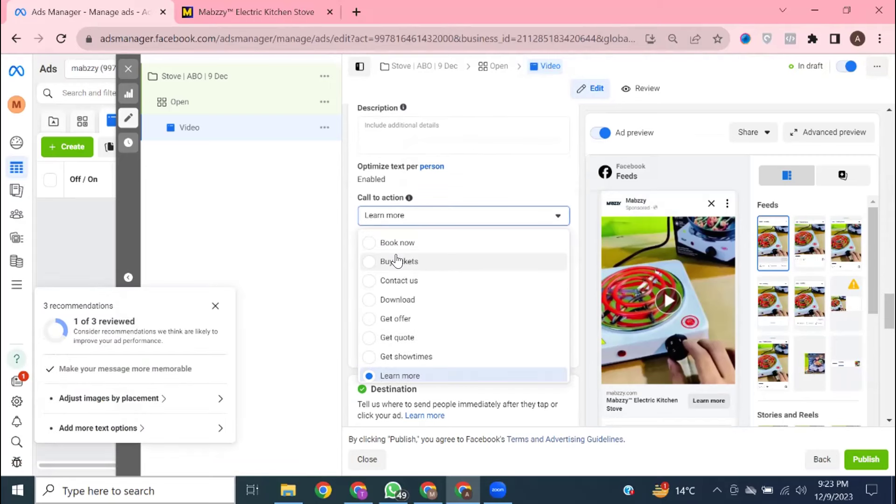
scroll(391, 261, "down", 4)
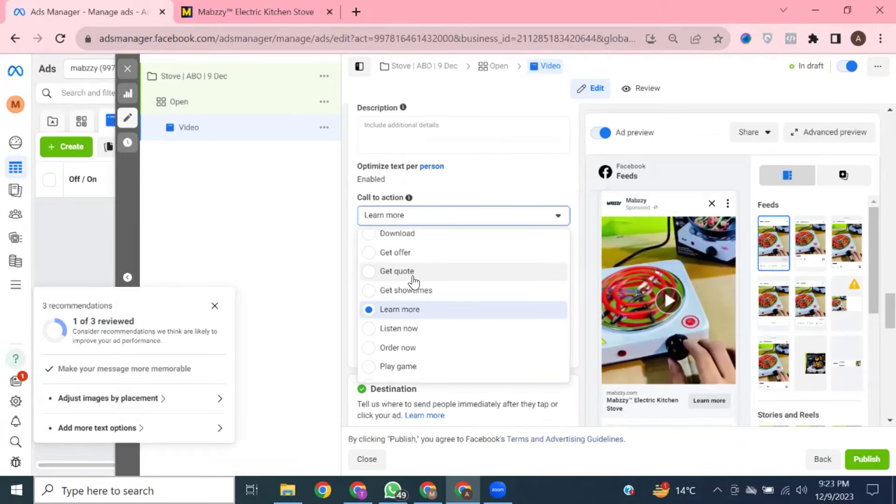
scroll(413, 280, "down", 2)
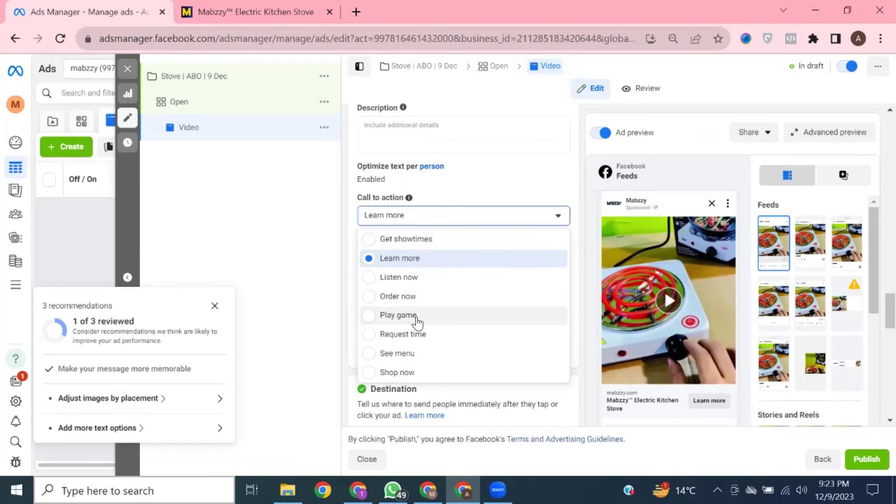
left_click(403, 301)
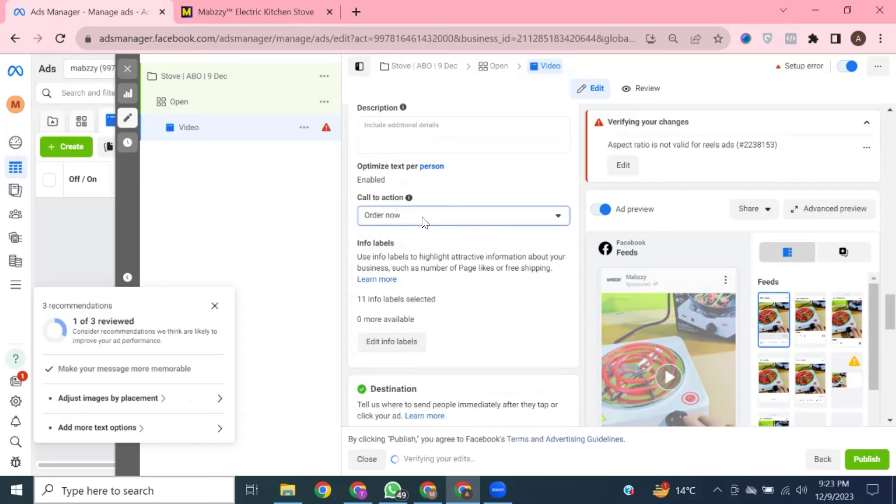
Try Shop now as the call to action, then settle back on Order now.
left_click(423, 220)
scroll(397, 340, "up", 4)
scroll(403, 333, "up", 2)
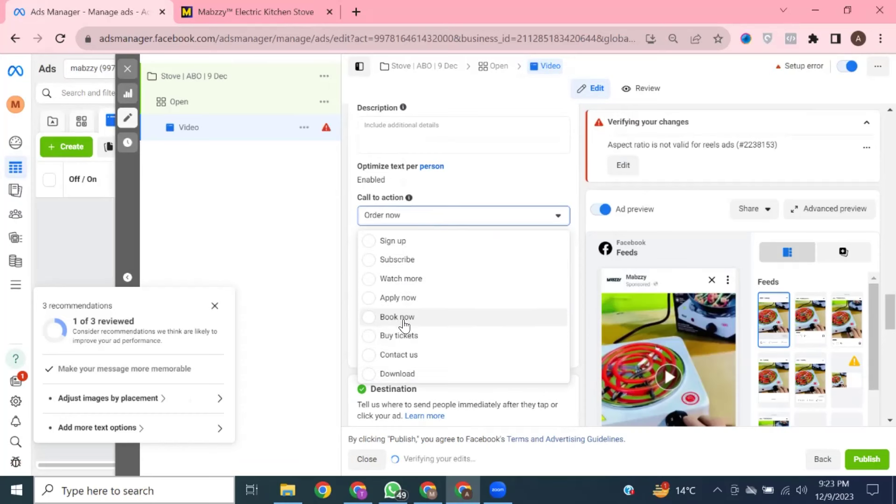
scroll(407, 327, "down", 3)
scroll(405, 258, "down", 3)
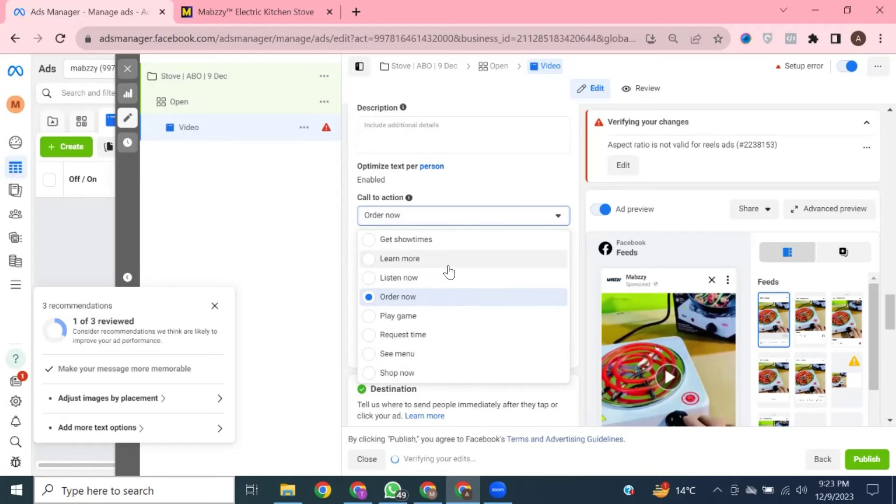
left_click(397, 373)
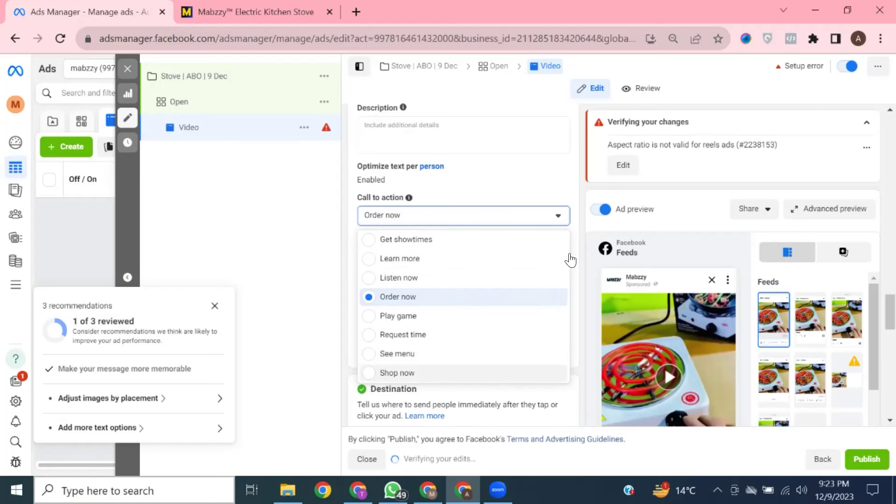
left_click(430, 215)
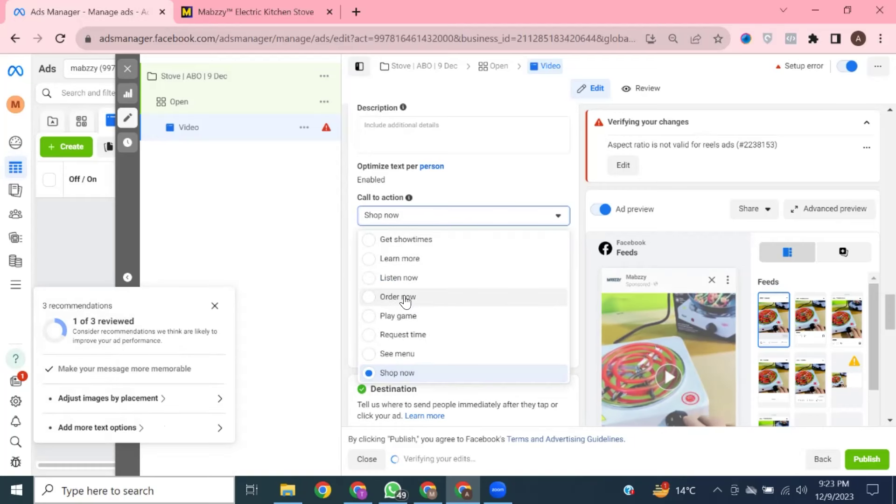
left_click(401, 296)
left_click_drag(607, 123, 688, 118)
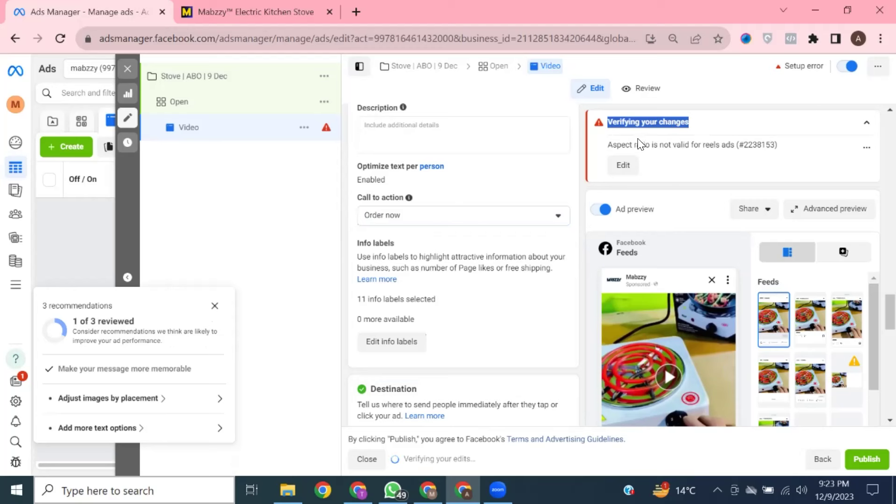
Jump to the media behind the reels aspect ratio error and inspect the video's edit options.
left_click(628, 170)
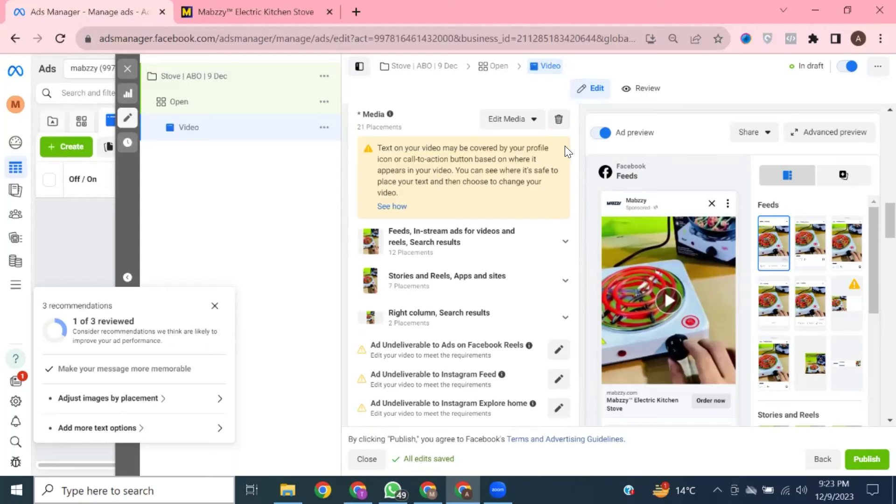
scroll(695, 210, "down", 2)
scroll(643, 175, "up", 4)
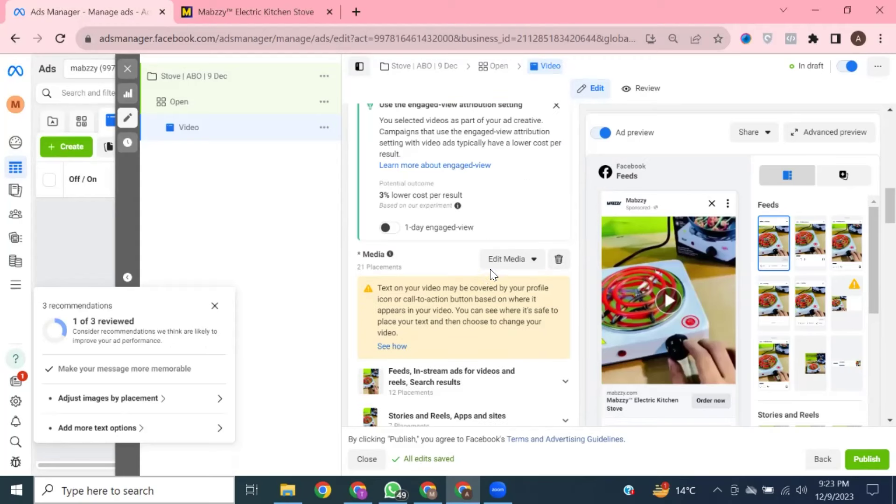
scroll(497, 299, "down", 4)
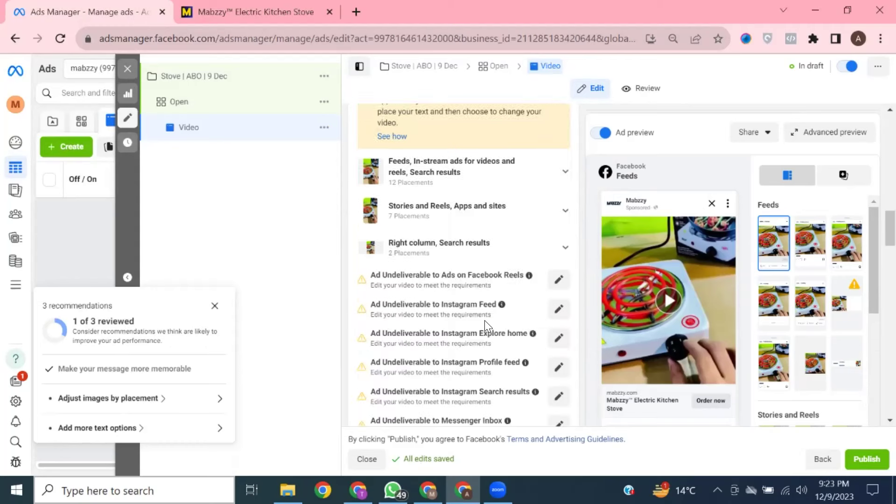
scroll(485, 322, "down", 4)
scroll(490, 240, "down", 2)
scroll(515, 210, "up", 10)
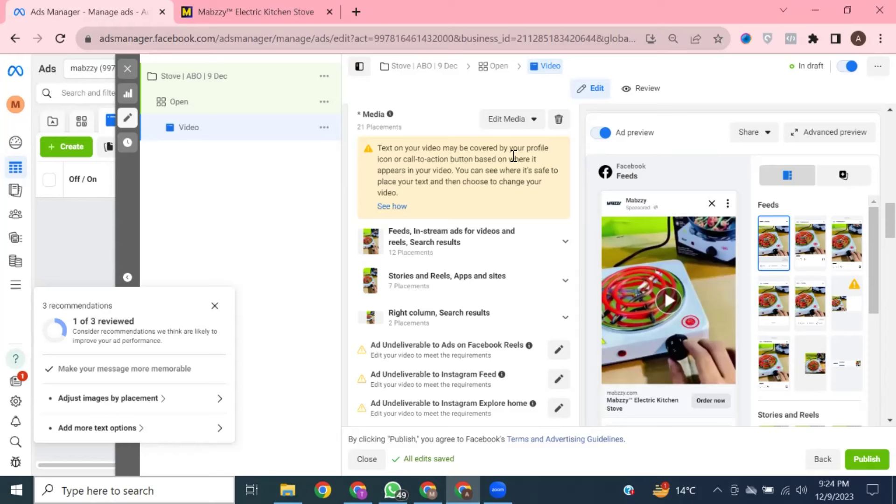
scroll(516, 150, "up", 2)
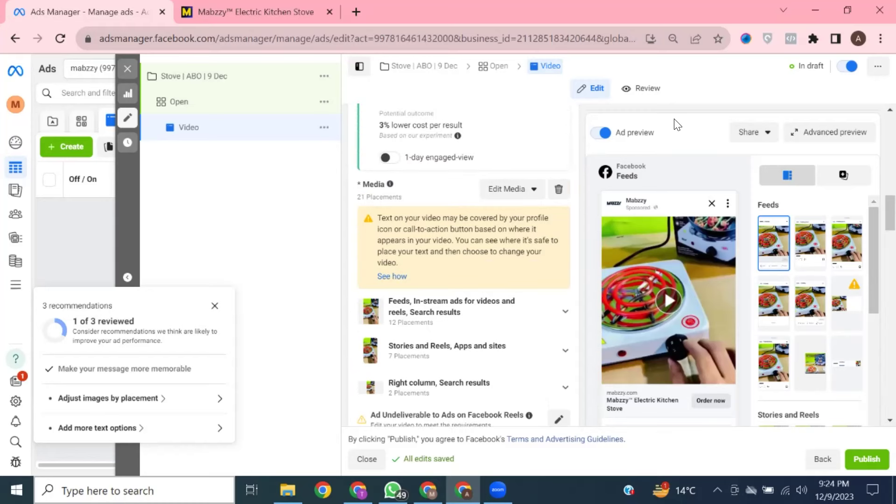
scroll(678, 125, "up", 5)
scroll(429, 228, "down", 5)
scroll(464, 205, "up", 1)
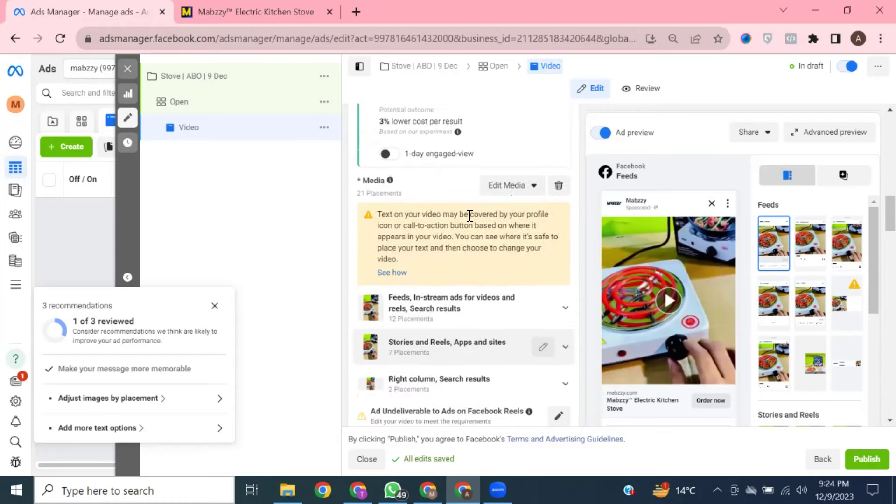
left_click(514, 189)
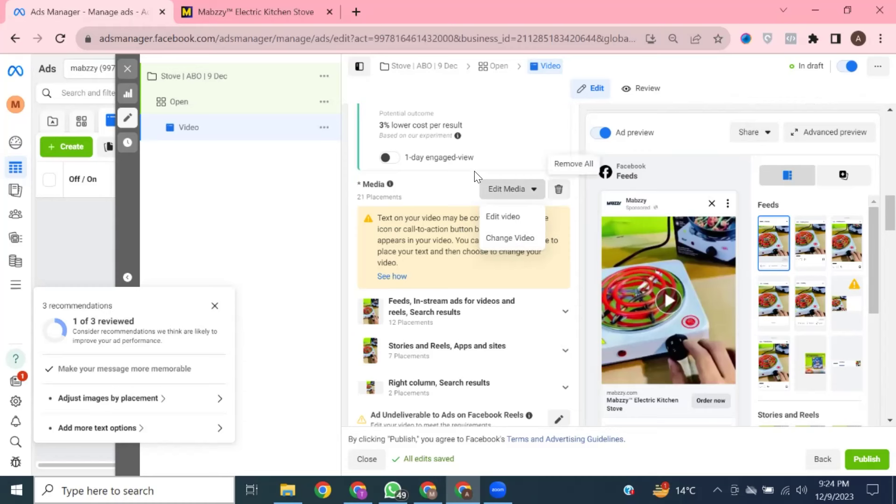
left_click(437, 192)
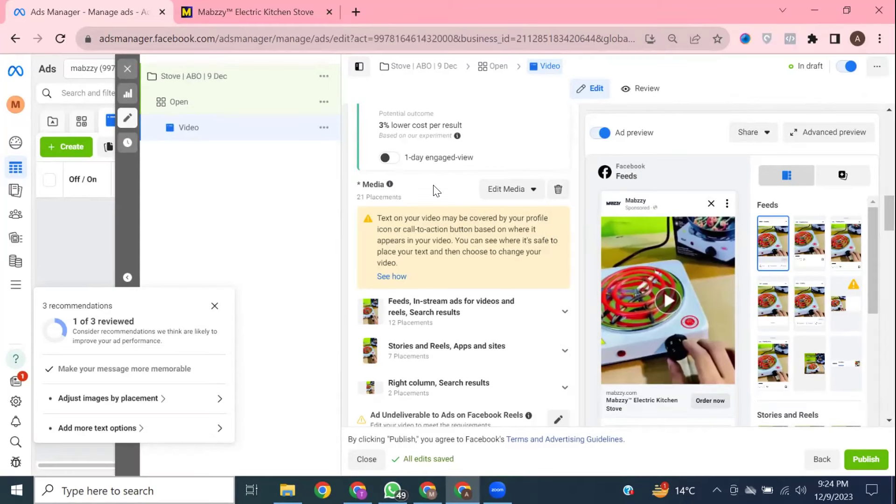
Reopen the Edit Media dropdown to show Edit video and Change Video.
scroll(434, 190, "down", 10)
scroll(424, 266, "up", 8)
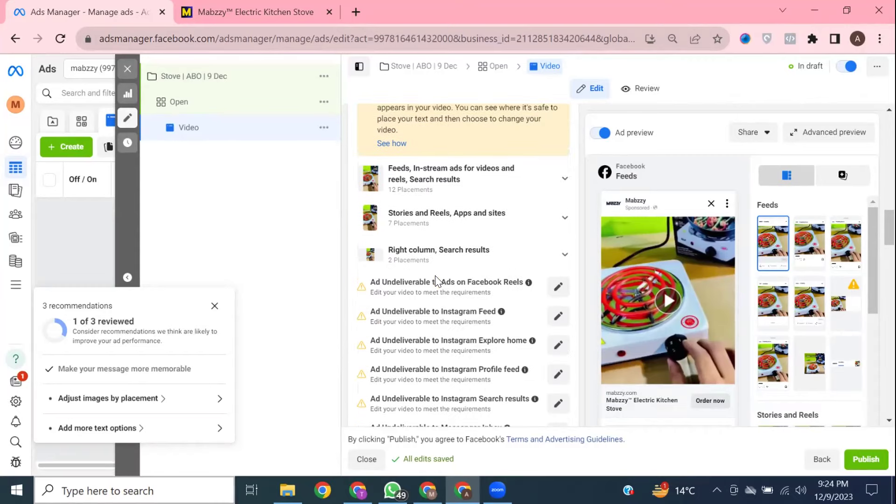
scroll(436, 280, "up", 5)
left_click(521, 260)
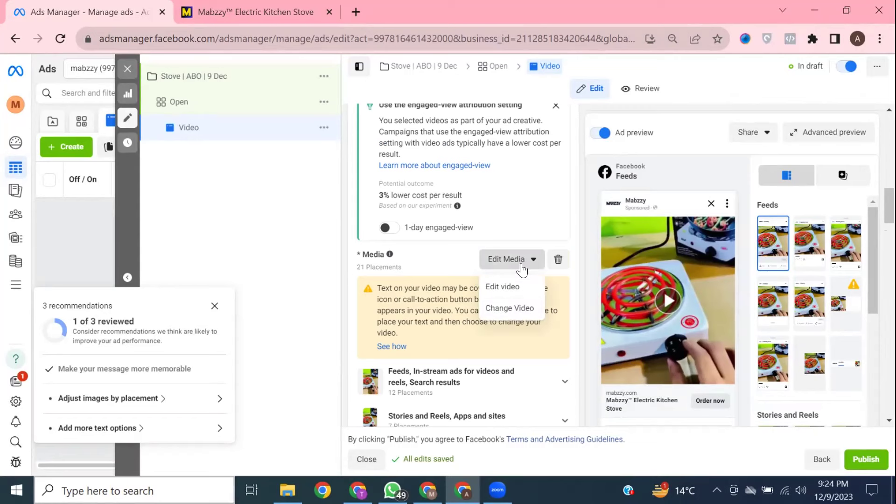
scroll(428, 327, "down", 5)
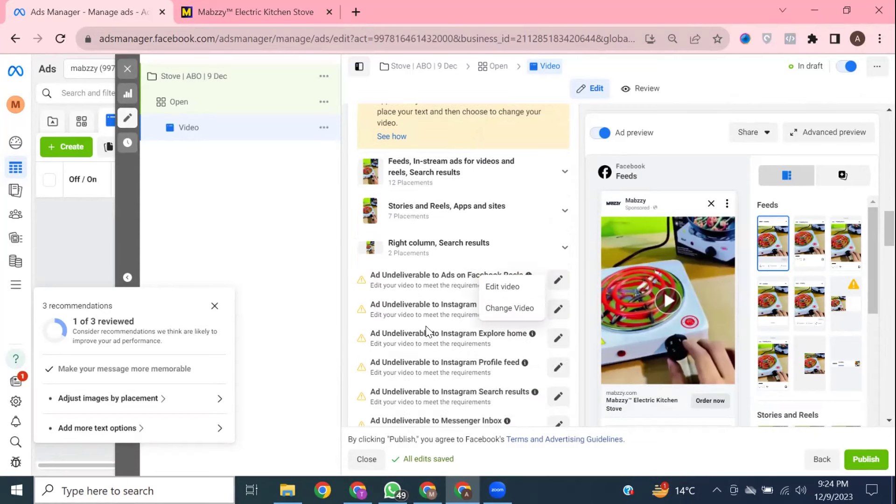
scroll(426, 330, "down", 5)
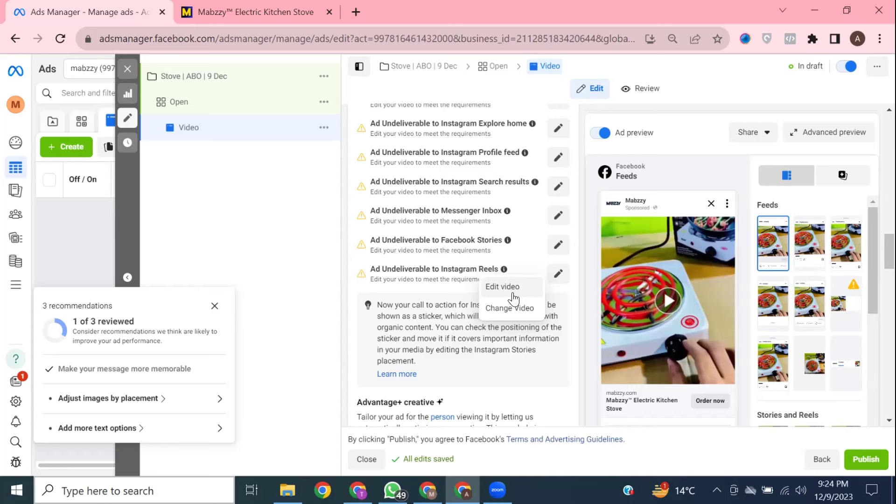
scroll(425, 219, "up", 4)
scroll(430, 306, "down", 3)
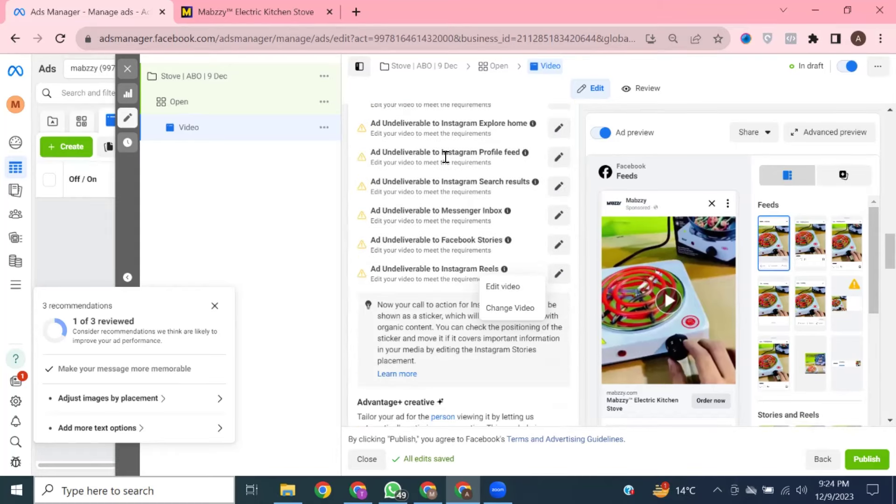
Upload Stove (1) as the replacement video, close the media picker and enable Ad preview.
left_click(510, 307)
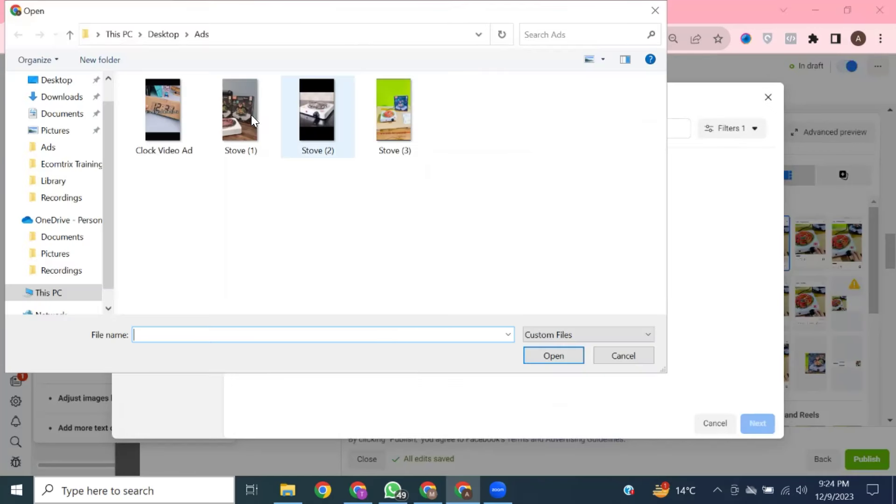
double_click(246, 113)
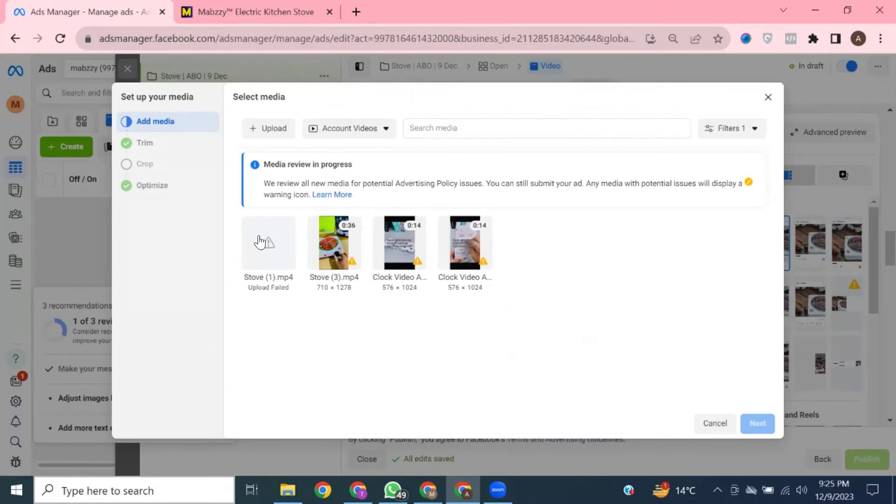
left_click(767, 97)
left_click(599, 133)
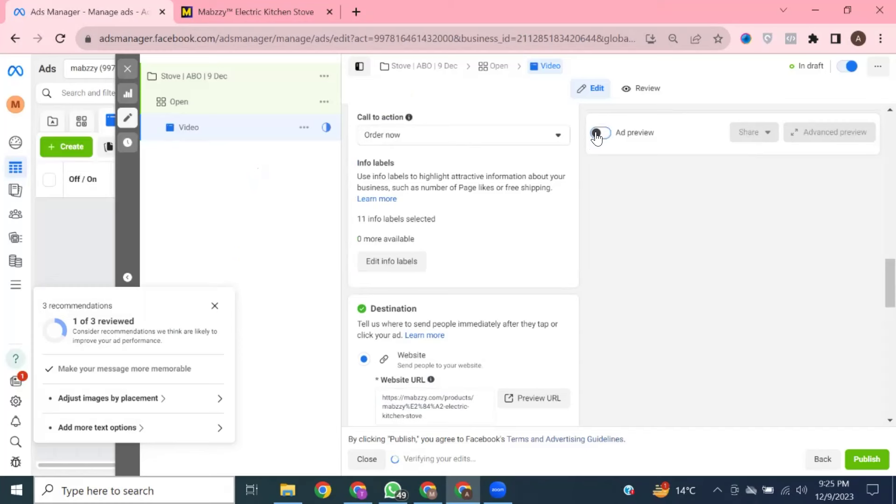
Preview the Website URL to confirm it opens the Mabzzy Electric Kitchen Stove page.
scroll(551, 228, "down", 5)
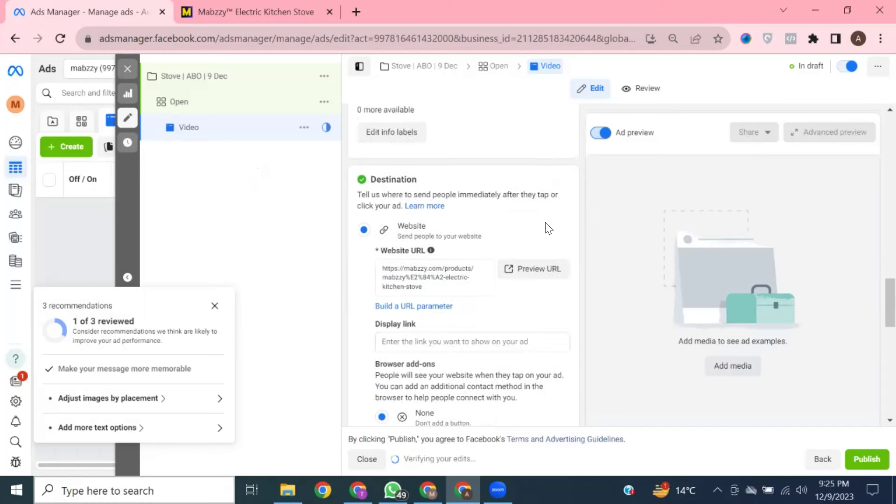
left_click(430, 194)
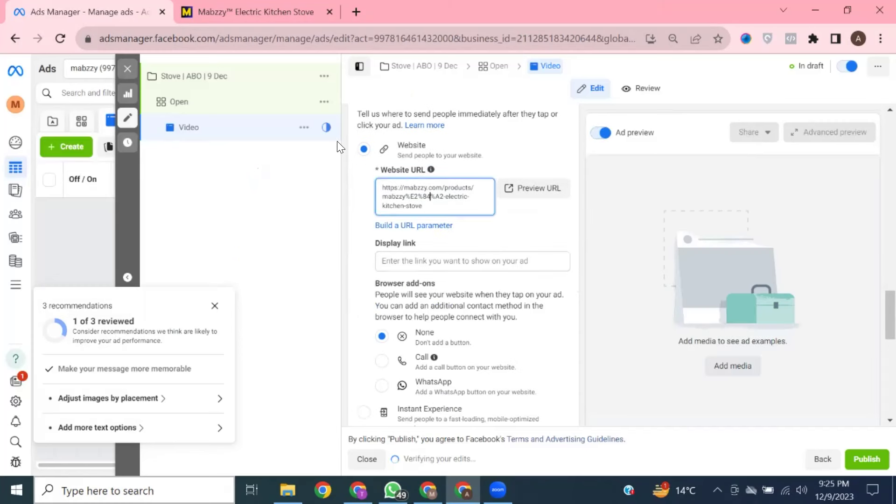
left_click(522, 191)
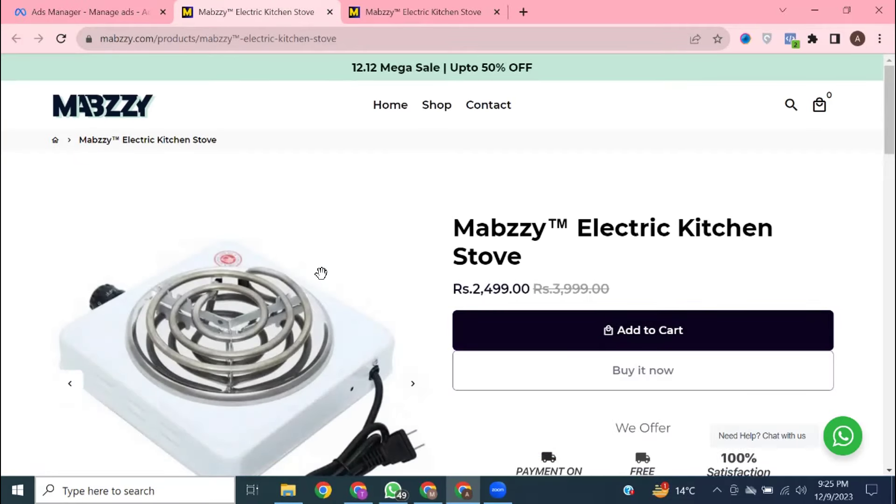
left_click(57, 7)
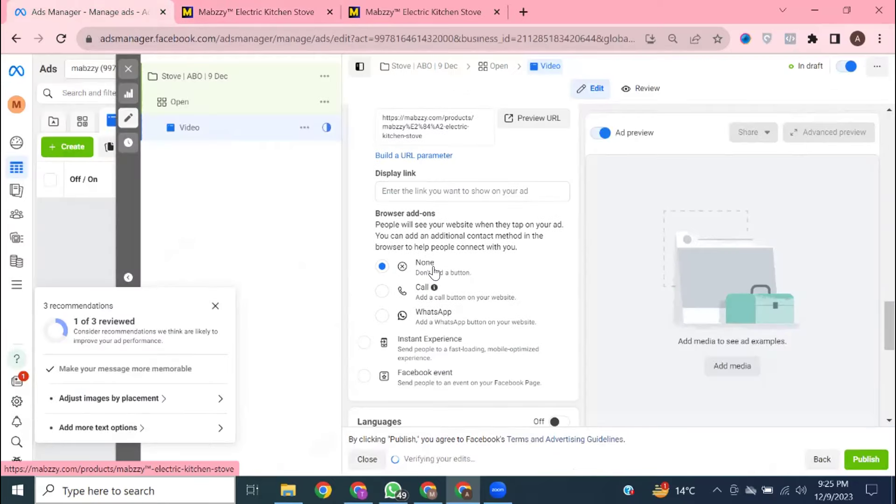
Try the Call and WhatsApp browser add-ons, then set the add-on back to None.
left_click_drag(408, 248, 527, 254)
left_click(530, 235)
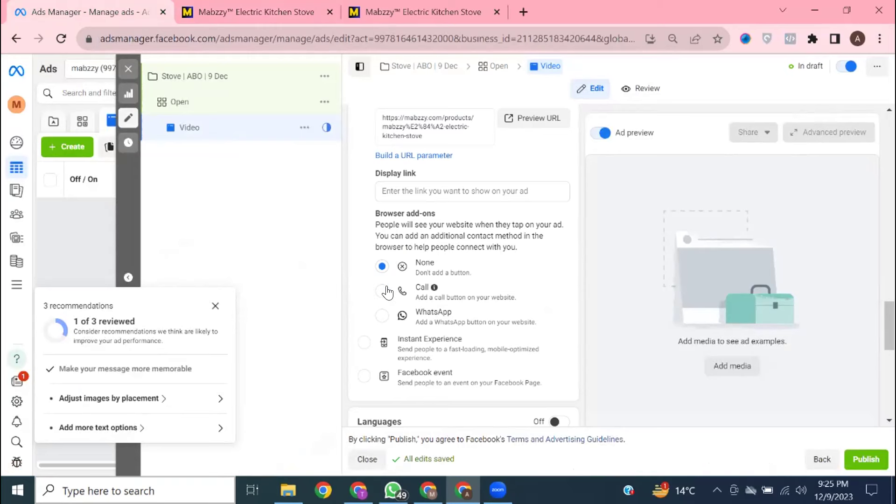
left_click(552, 293)
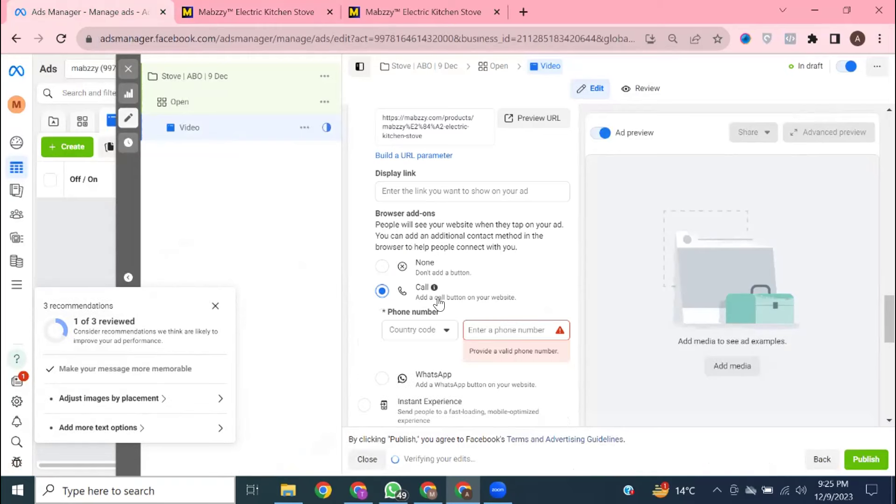
scroll(467, 257, "down", 3)
left_click(383, 240)
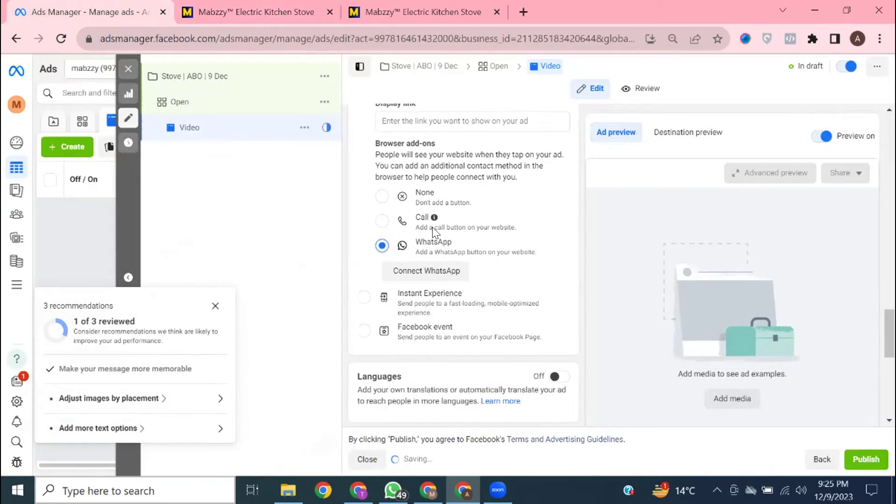
left_click(383, 196)
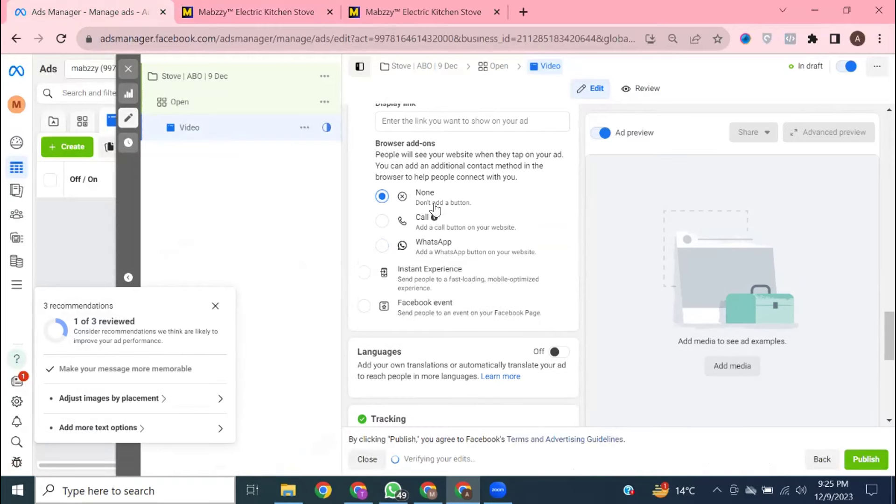
scroll(504, 211, "down", 3)
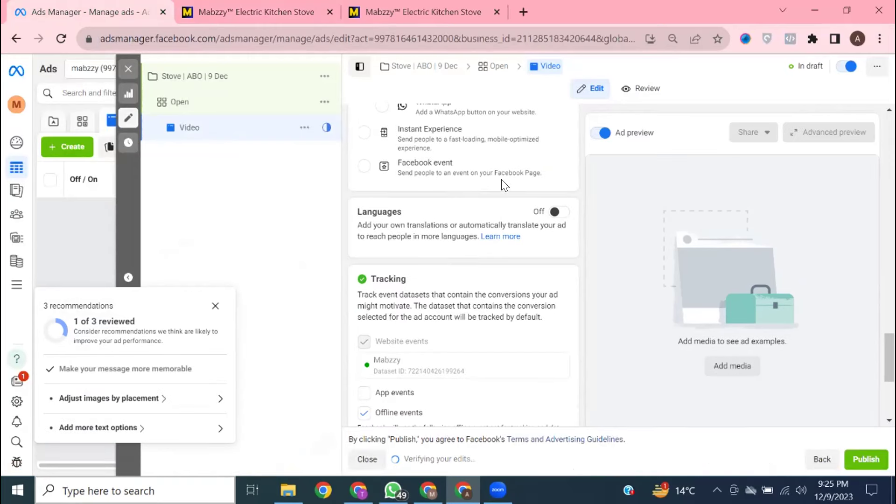
In Tracking, keep Website events checked and untick Offline events.
scroll(482, 197, "down", 2)
left_click_drag(414, 211, 364, 207)
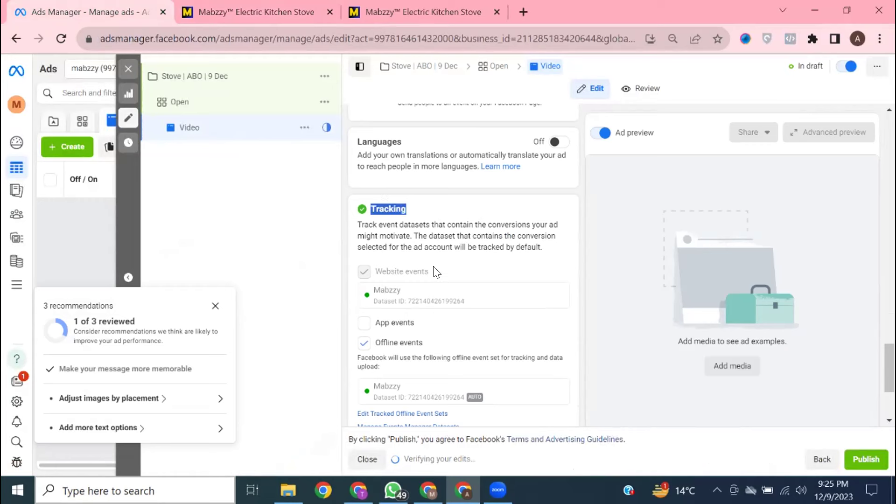
scroll(420, 262, "down", 2)
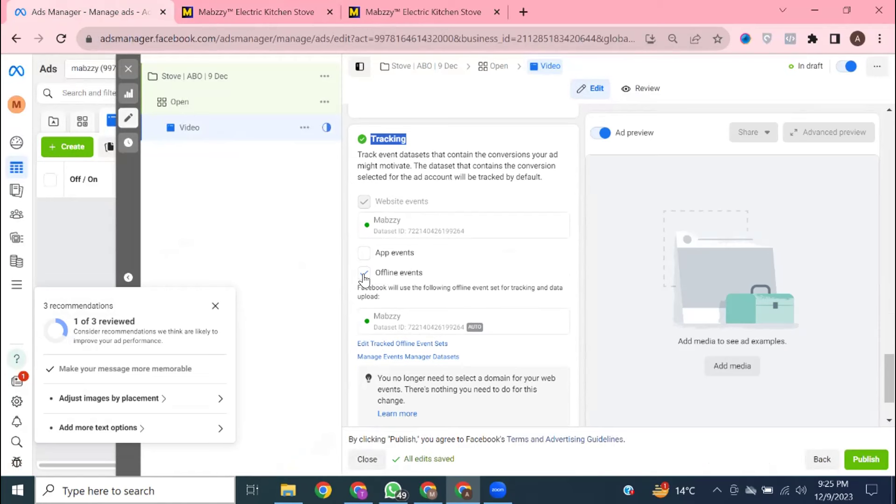
left_click(363, 274)
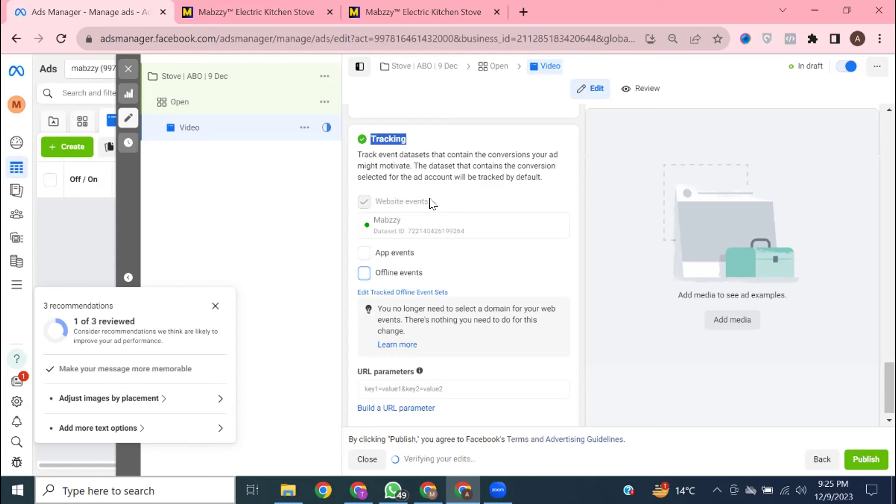
left_click_drag(430, 201, 381, 201)
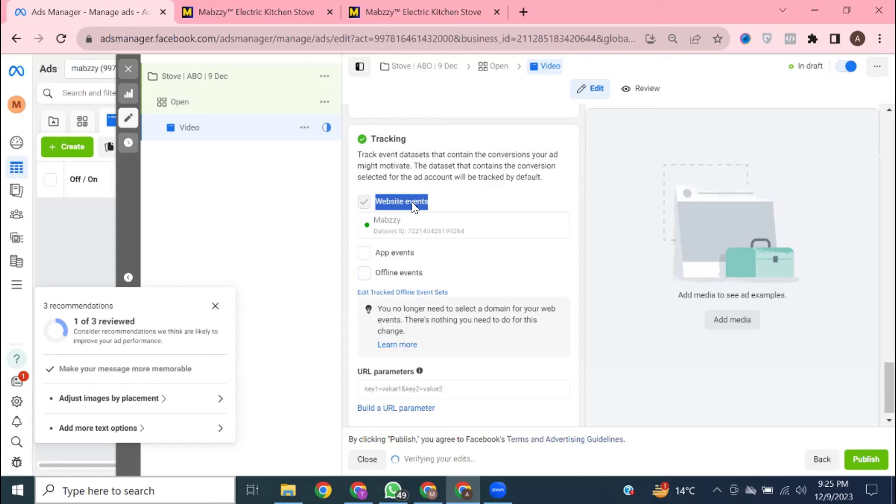
scroll(425, 203, "up", 10)
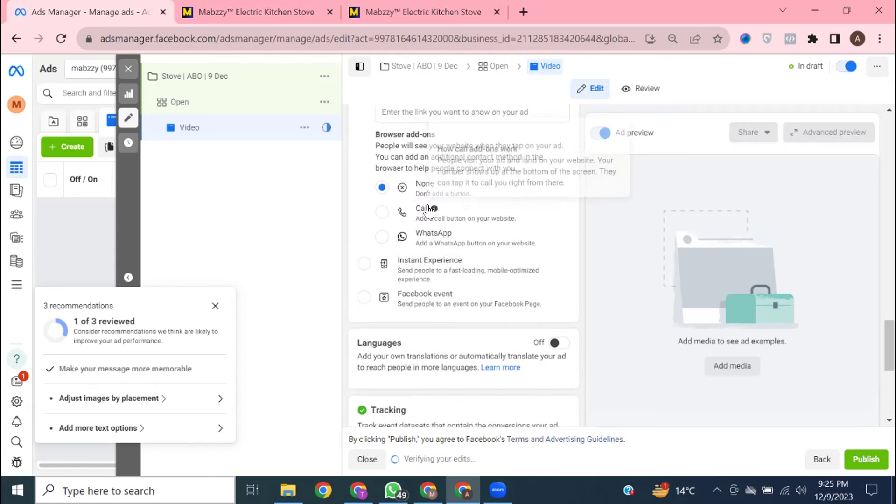
scroll(427, 207, "up", 10)
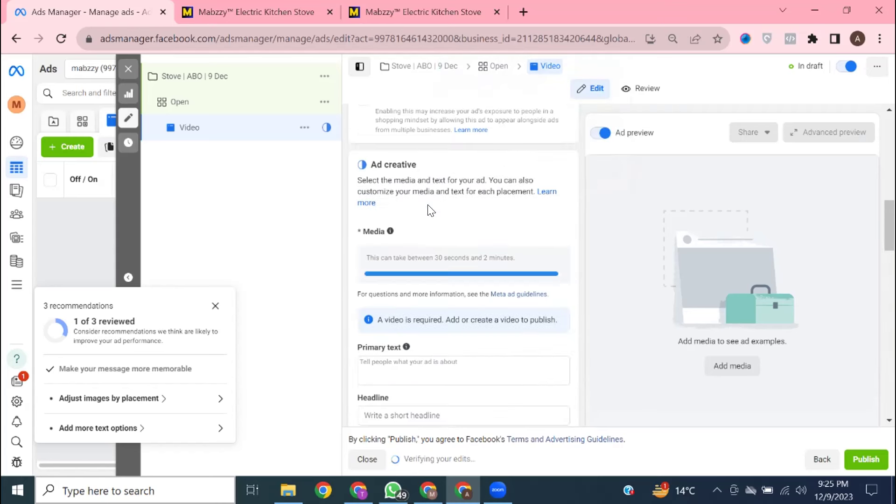
scroll(434, 209, "down", 3)
left_click_drag(392, 257, 529, 261)
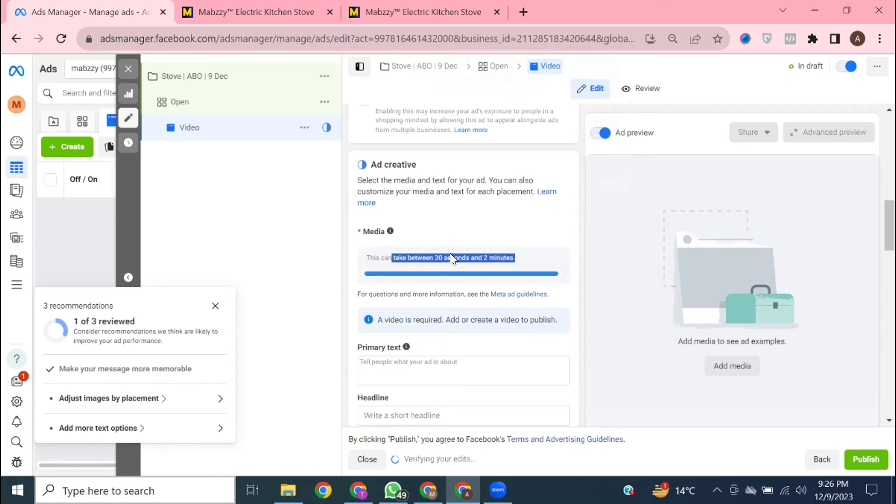
scroll(552, 234, "down", 6)
scroll(482, 266, "up", 3)
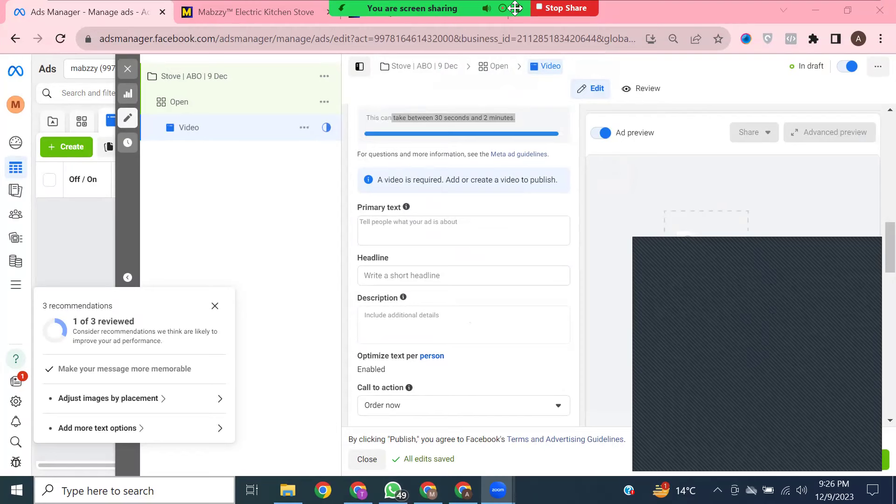
left_click(753, 228)
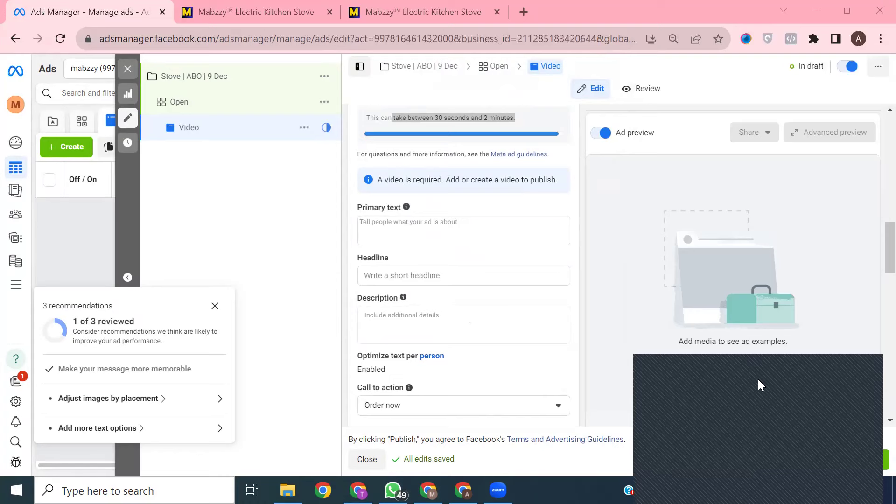
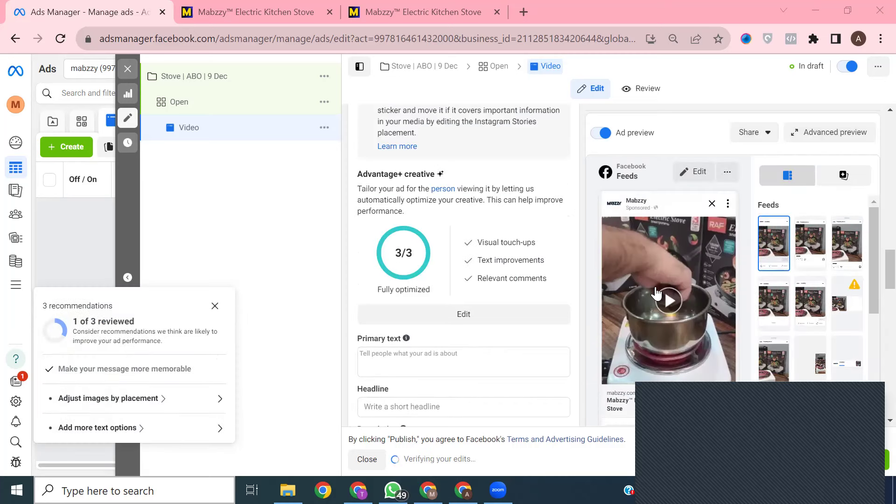
Play and pause the stove video in the ad preview, scrolling through the editor.
left_click(670, 301)
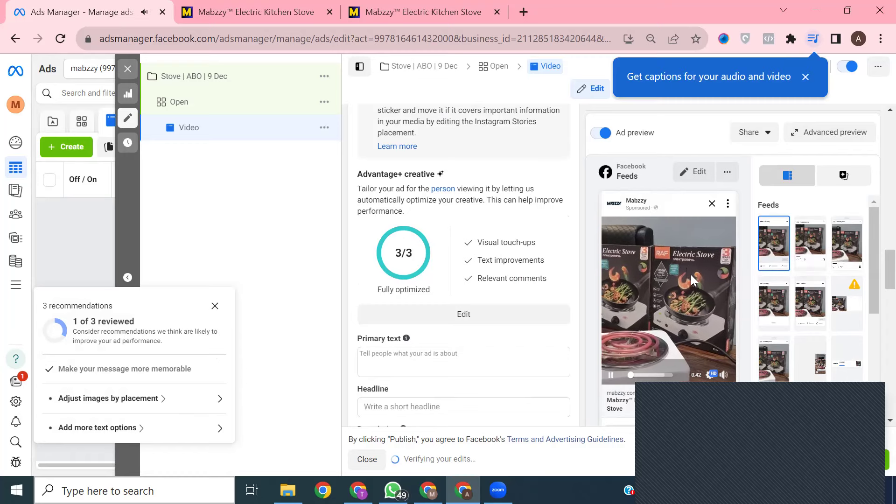
left_click(655, 293)
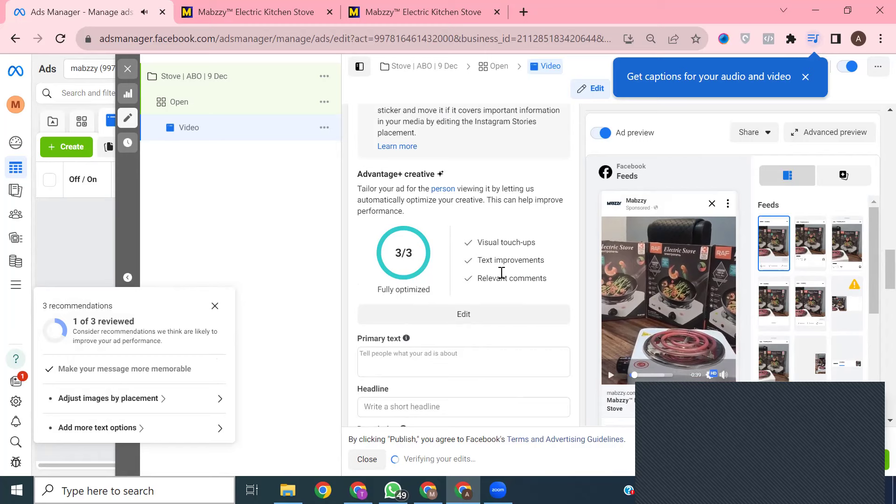
scroll(494, 274, "up", 3)
scroll(488, 274, "up", 5)
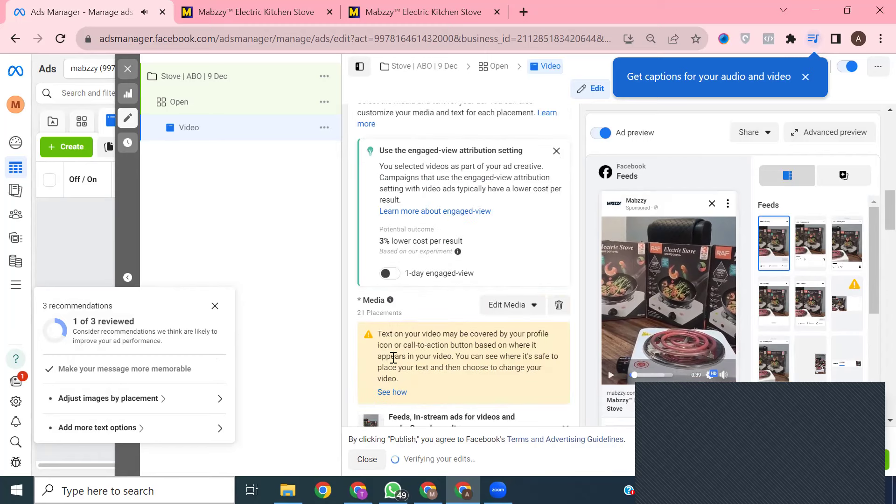
scroll(434, 313, "down", 3)
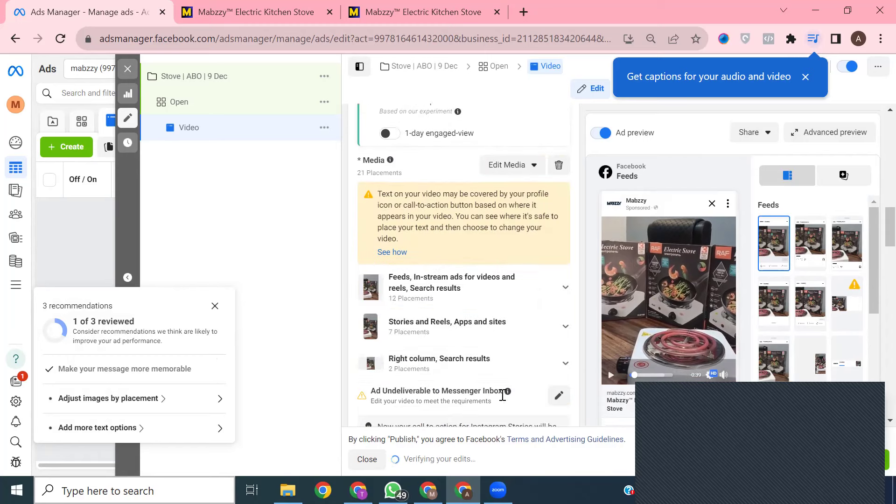
scroll(483, 280, "up", 3)
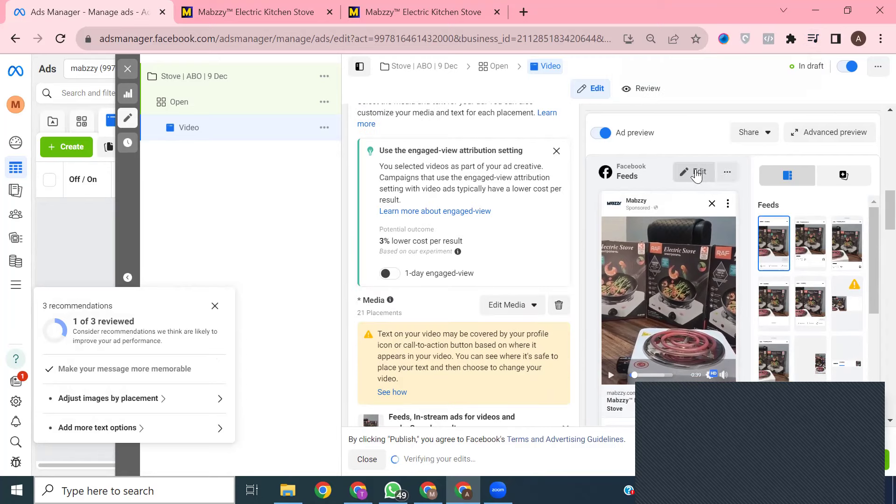
scroll(467, 233, "up", 6)
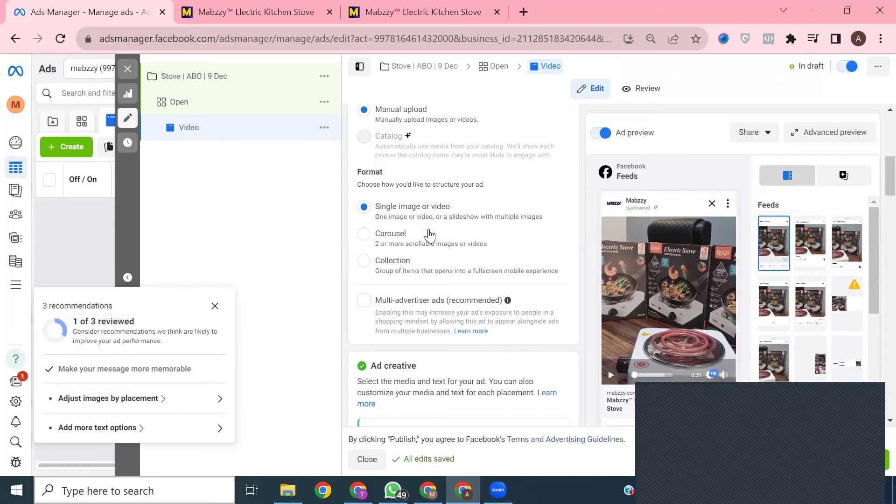
scroll(438, 234, "down", 3)
scroll(439, 233, "down", 15)
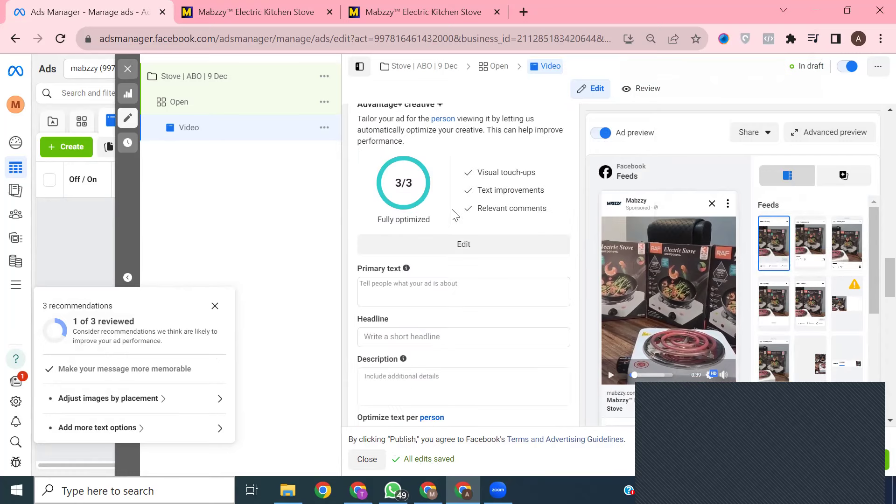
Go through the stove ad's primary text, headline and description fields.
left_click(368, 146)
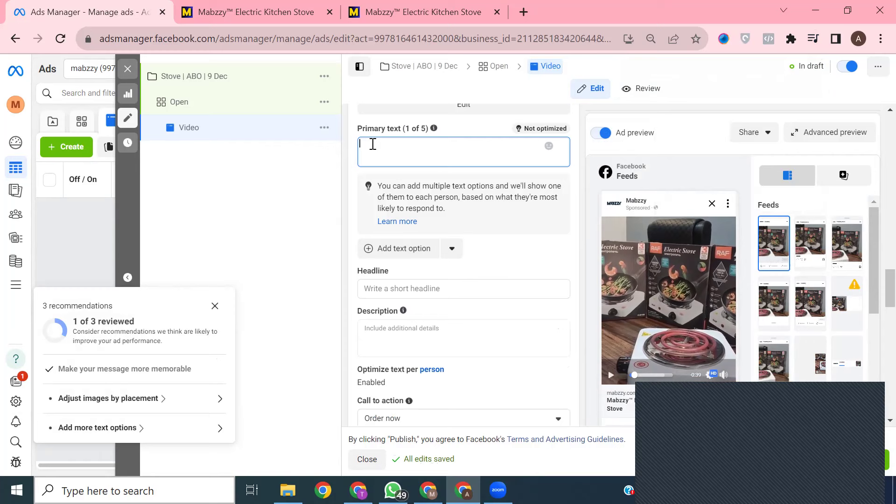
left_click(393, 287)
left_click(398, 355)
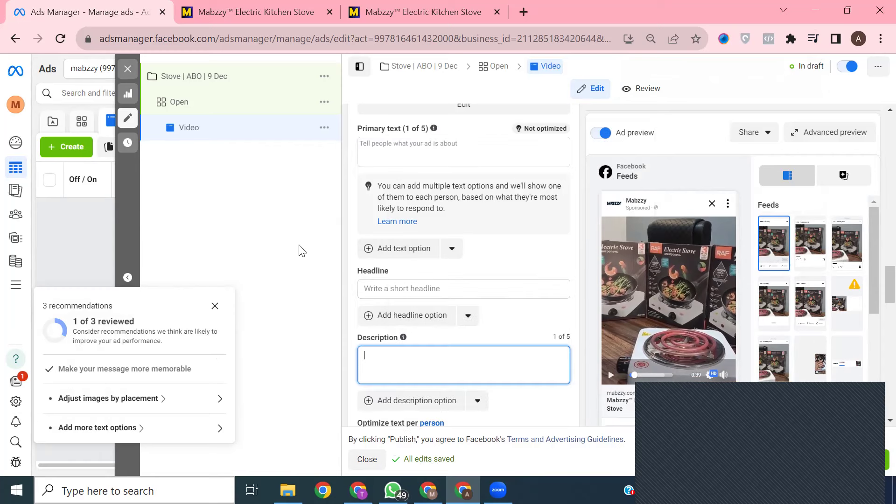
scroll(496, 327, "down", 15)
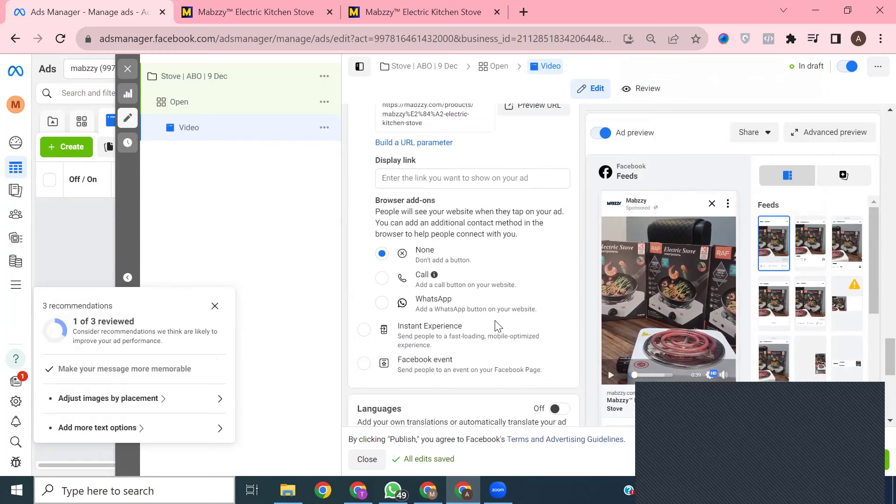
scroll(495, 326, "down", 1)
scroll(495, 324, "up", 5)
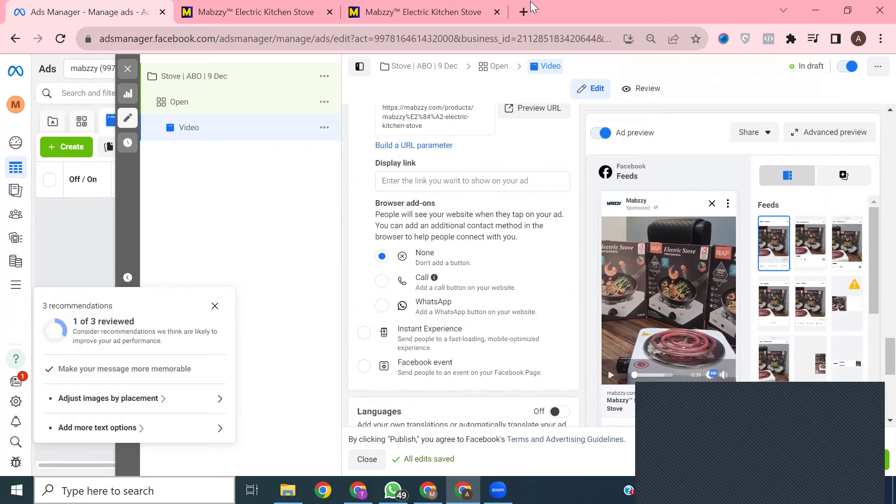
Open chat.openai.com in a new tab and sign up with the Google account.
left_click(523, 12)
left_click(485, 37)
type("chat")
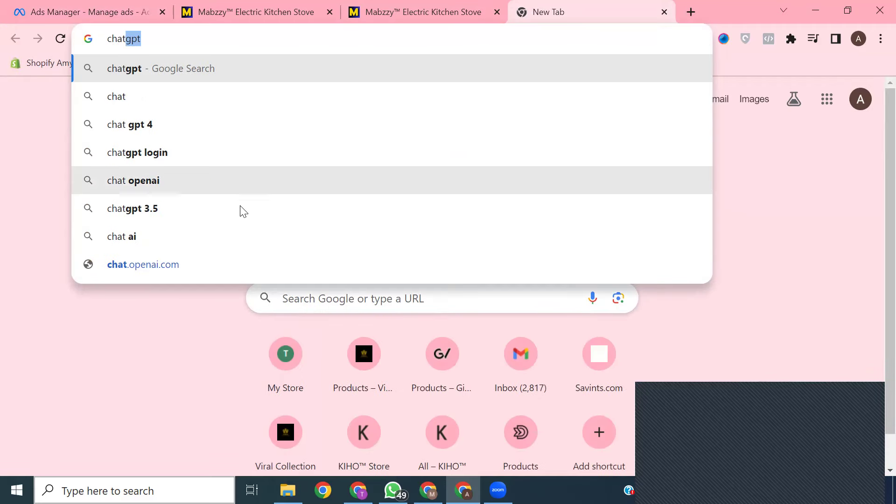
left_click(410, 257)
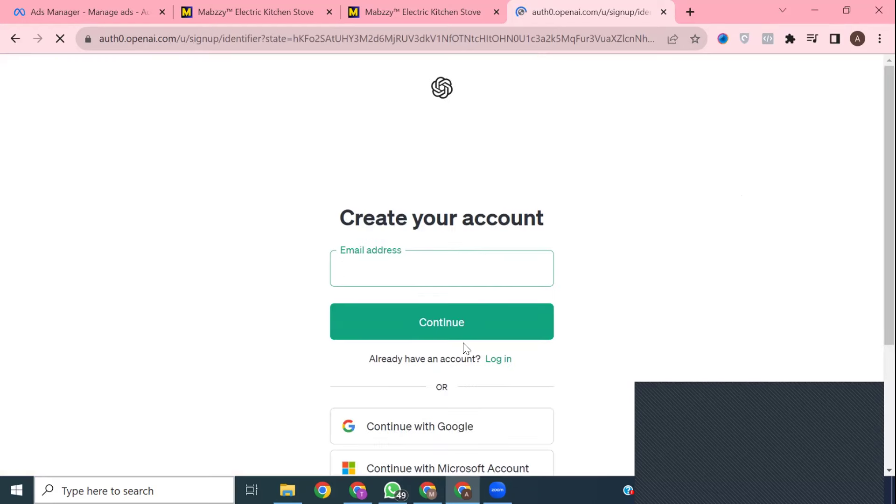
scroll(457, 341, "down", 3)
left_click(507, 280)
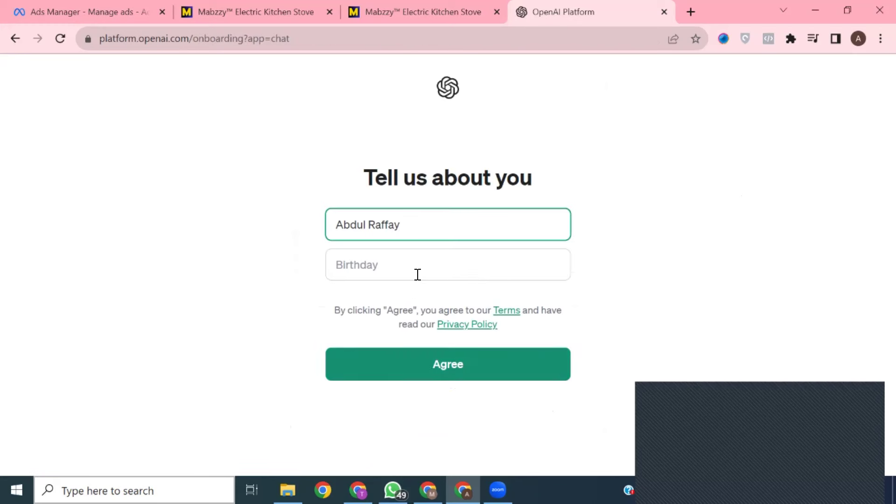
left_click(416, 273)
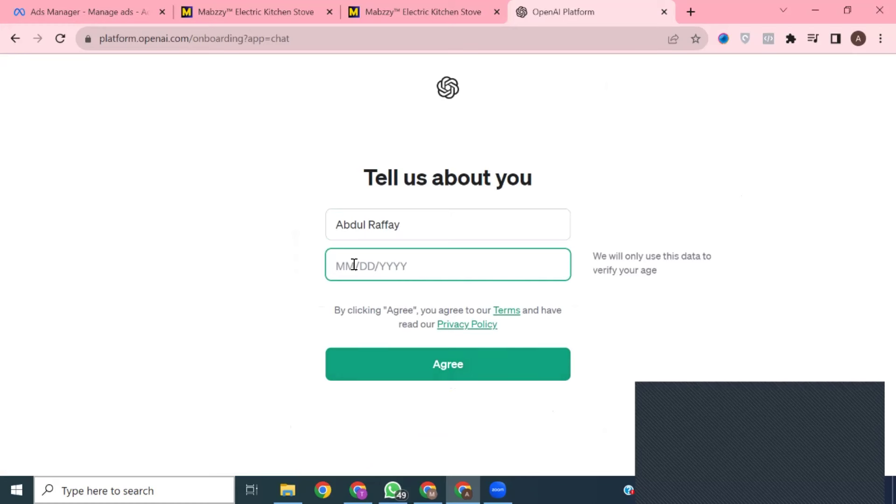
Enter birthday 01/01/96, agree to the terms, and dismiss the getting-started tips.
type("01/")
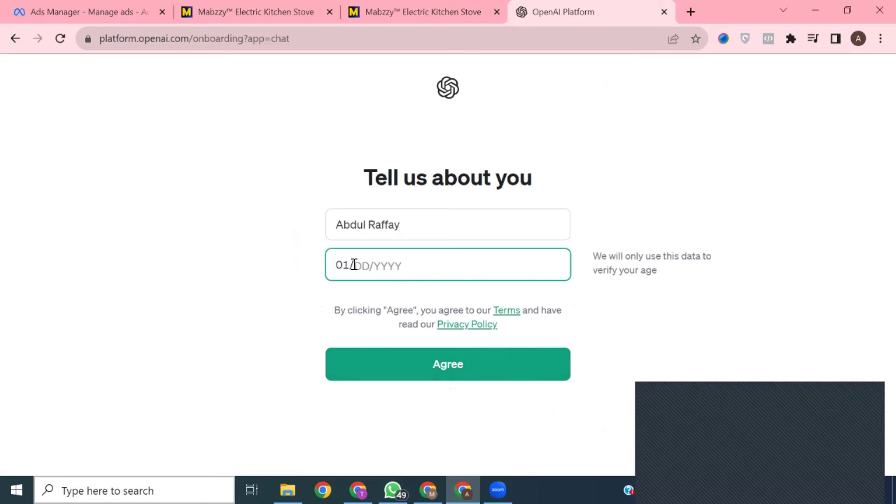
type("01/19")
type("96")
left_click(413, 362)
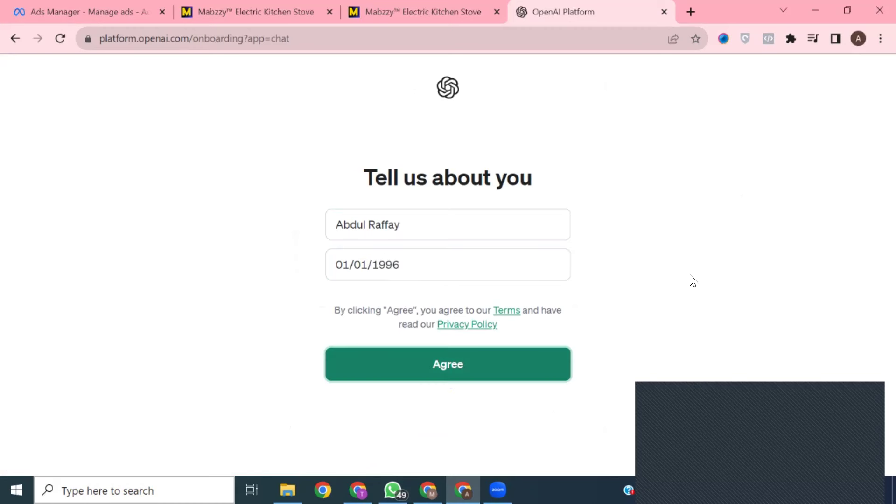
left_click(534, 364)
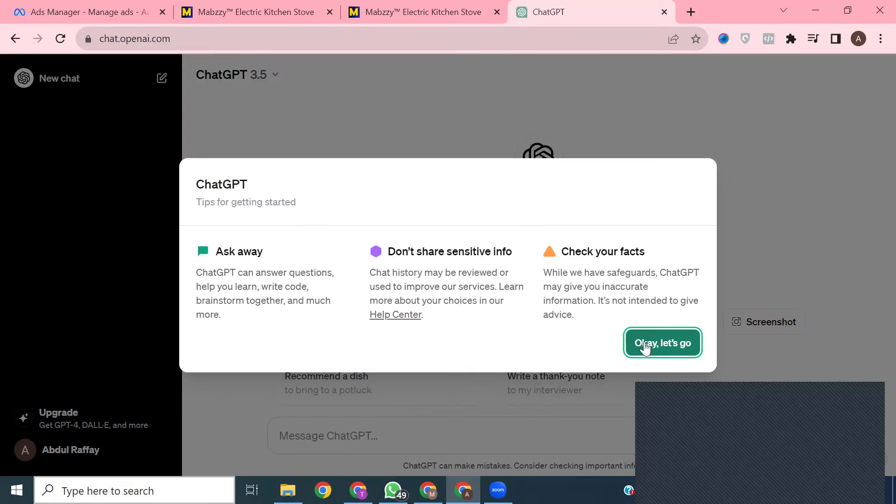
left_click(644, 344)
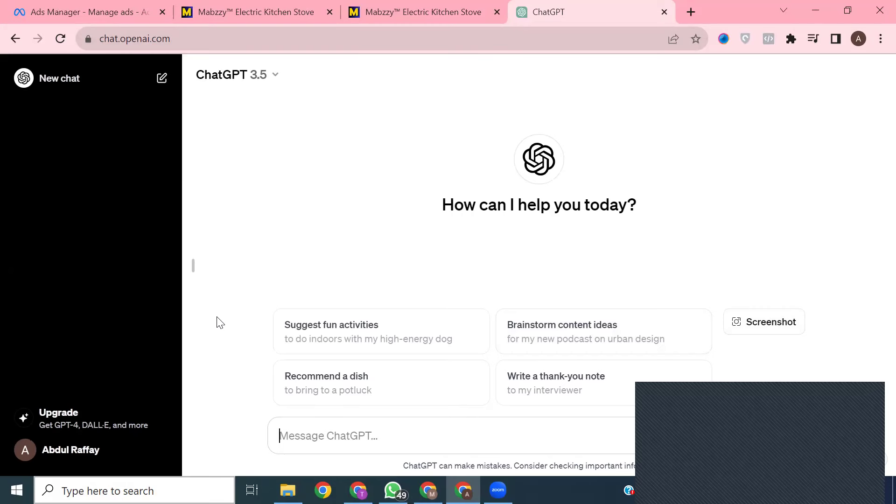
Grab the Mabzzy stove product page address and return to the empty ChatGPT chat.
left_click(208, 12)
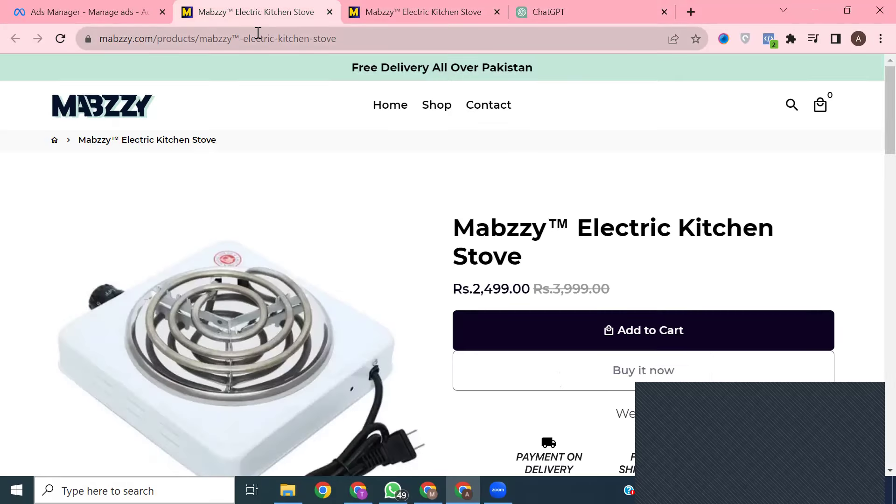
left_click(273, 39)
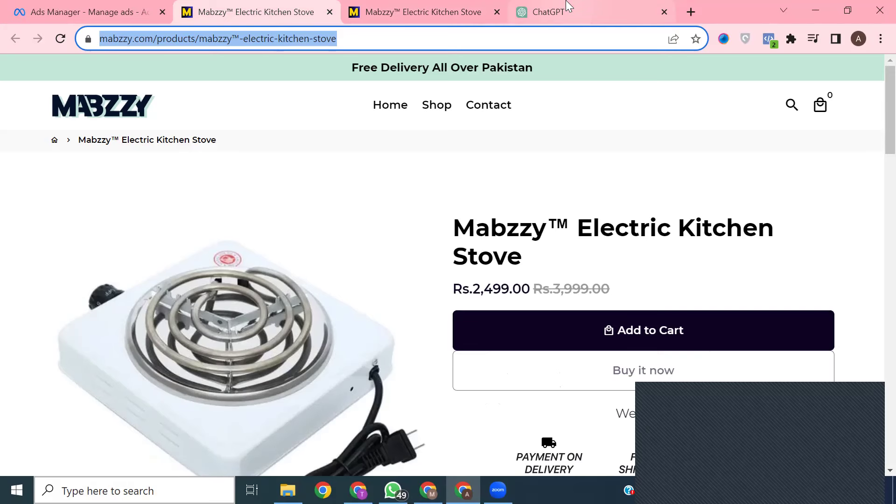
left_click(574, 11)
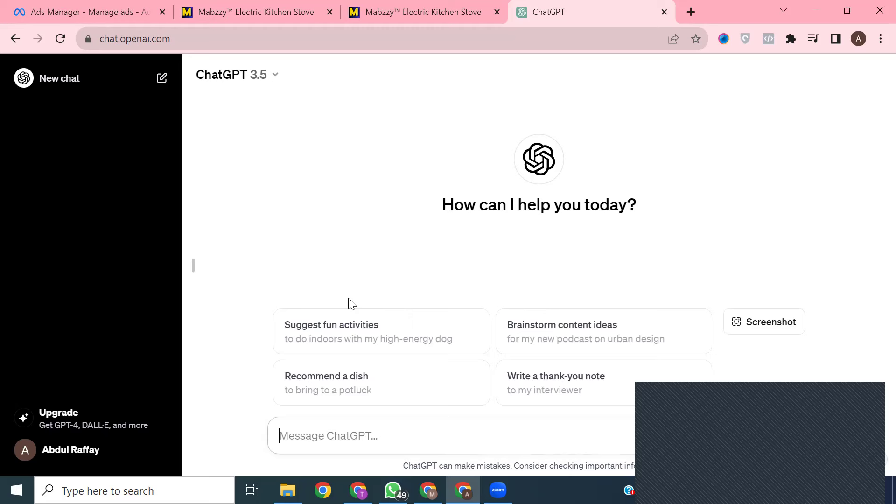
type("I")
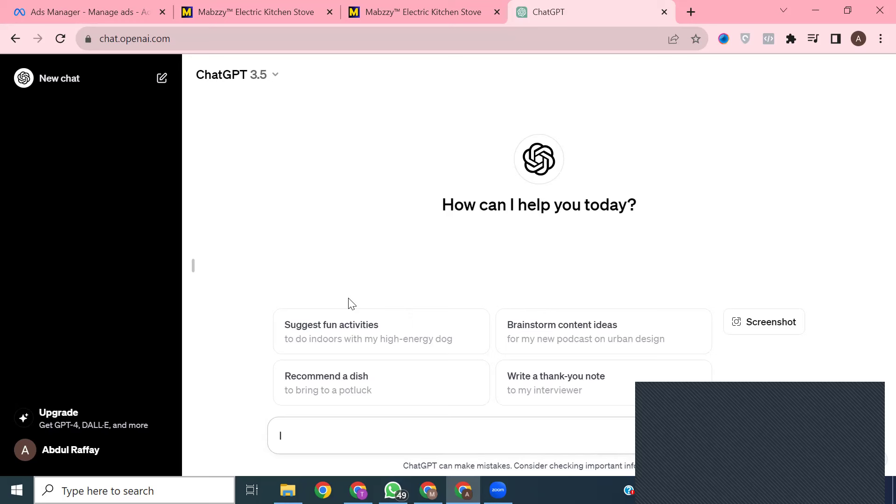
key("BackSpace")
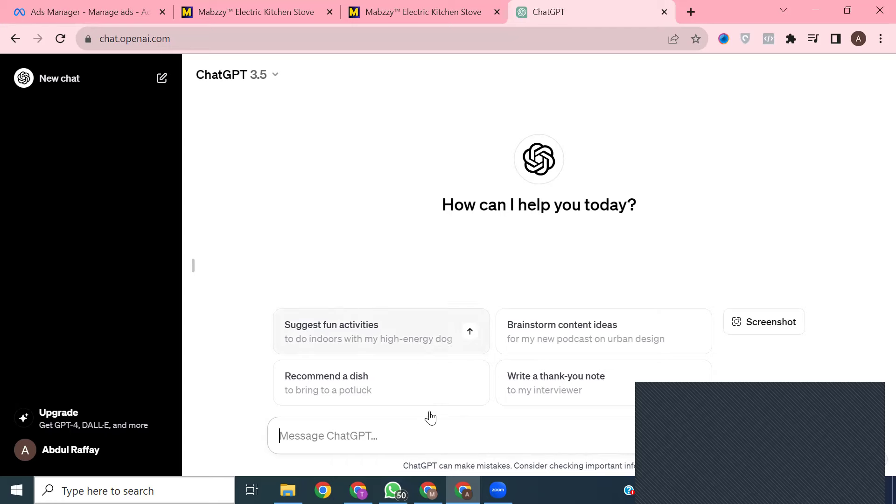
Select the saved ad-copy prompt message in WhatsApp, then hide WhatsApp.
left_click(392, 490)
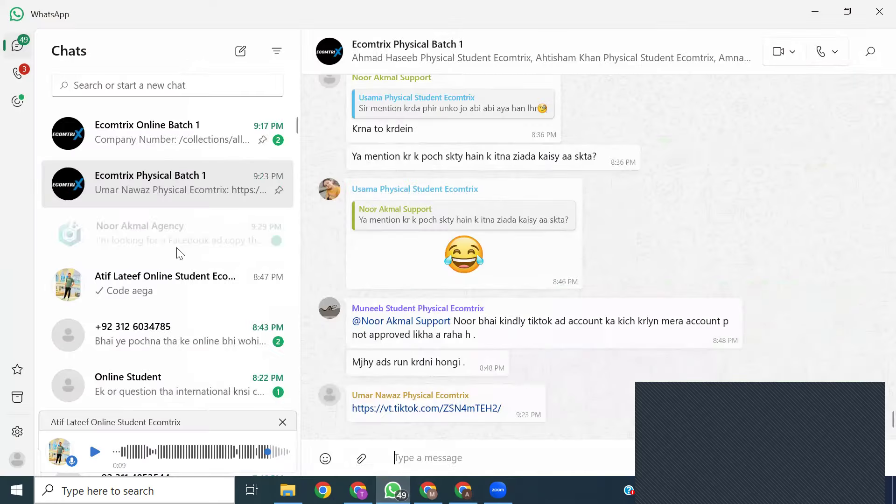
key("ctrl+Tab")
left_click_drag(435, 414, 331, 397)
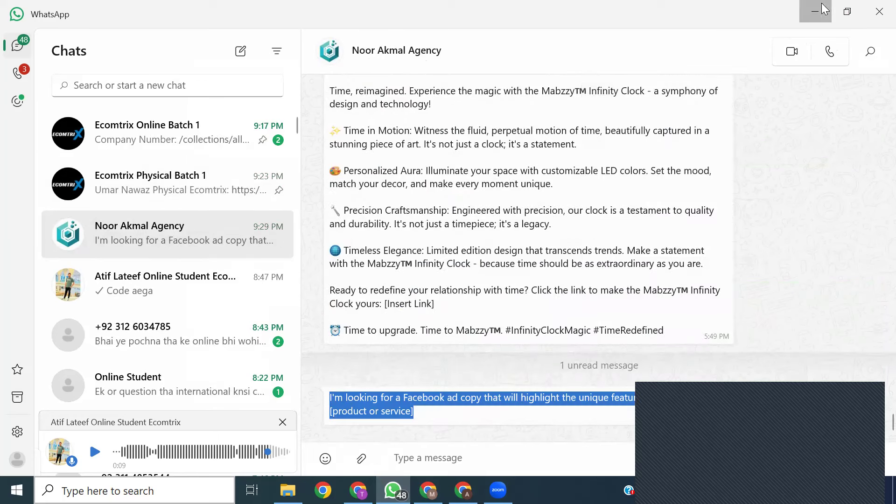
left_click(815, 11)
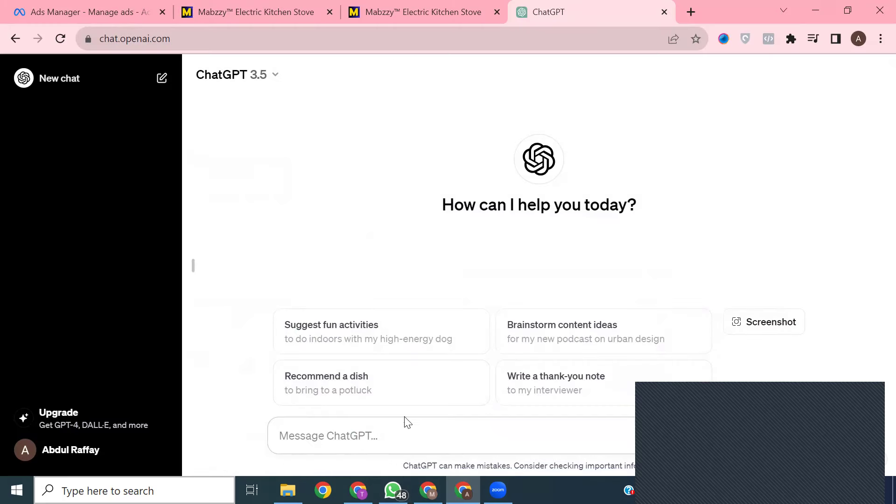
Paste the ad-copy prompt, replace [product or service] with the Mabzzy stove URL, and send.
key("ctrl+v")
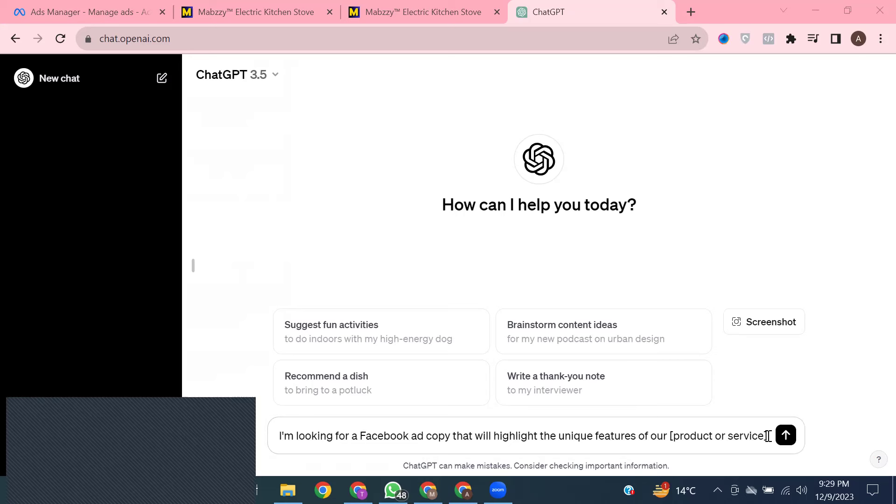
left_click_drag(765, 436, 675, 440)
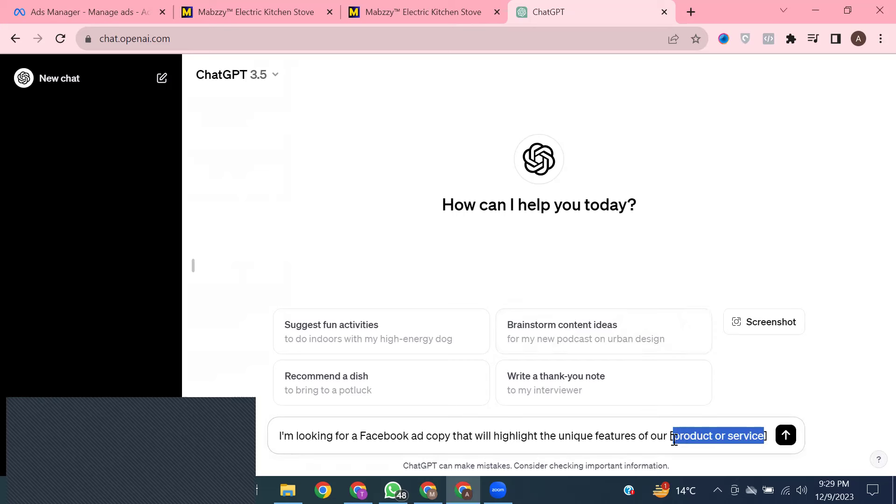
type("I'm looking for a Facebook ad copy that will highlight the unique features of our [product or service]")
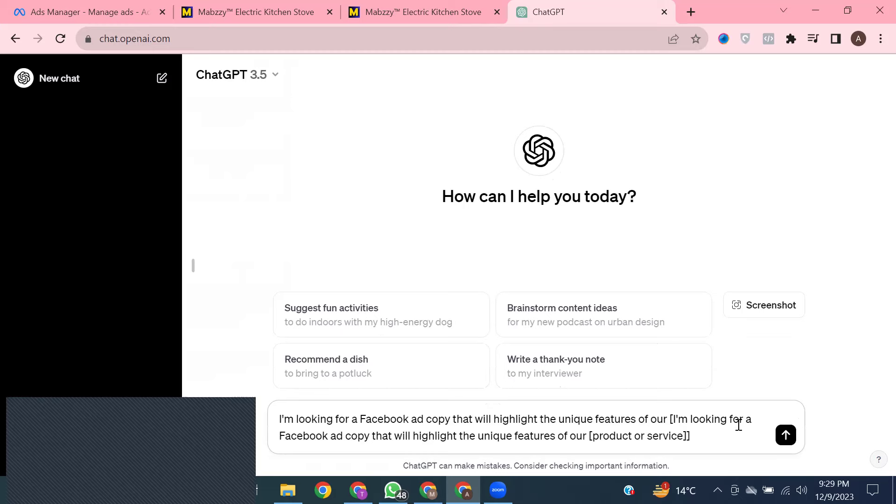
key("ctrl+z")
left_click(395, 10)
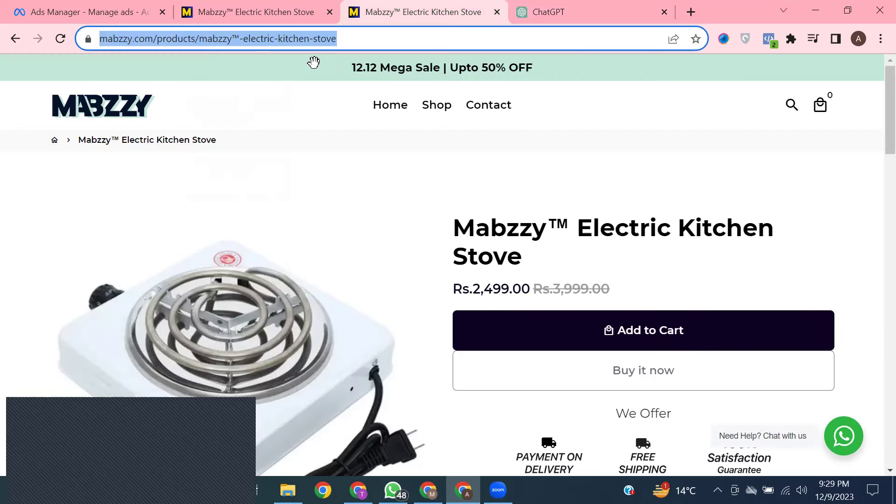
left_click(74, 11)
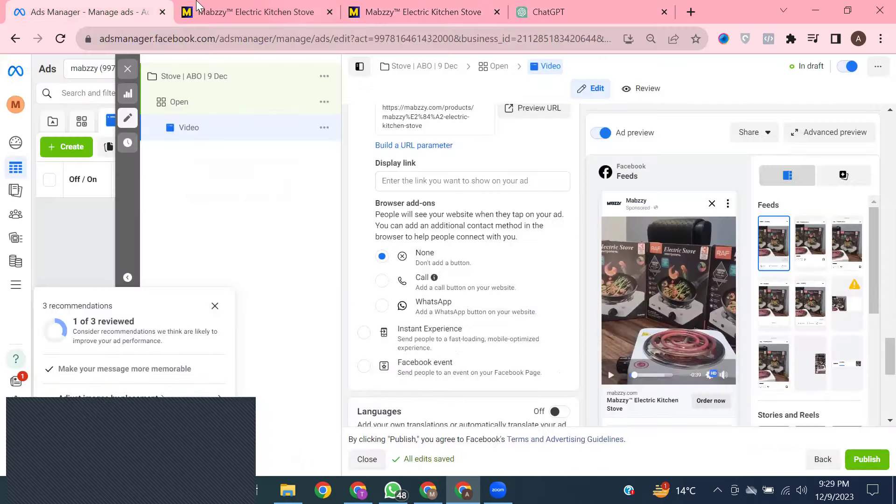
left_click(197, 6)
left_click(574, 4)
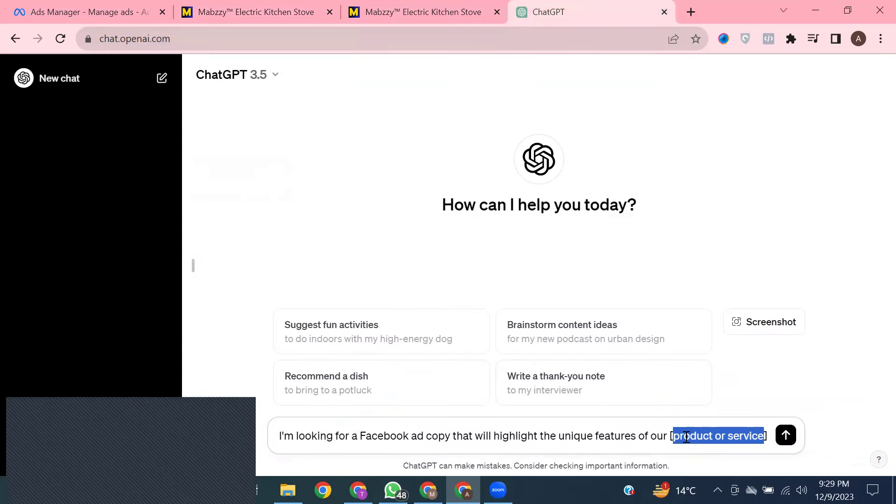
type("https://mabzzy.com/products/mabzzy%E2%84%A2-electric-kitchen-stove")
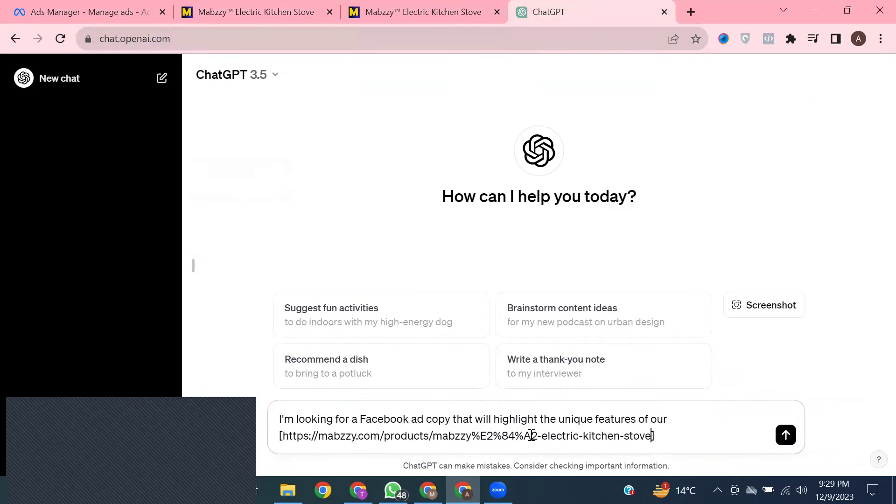
key("Return")
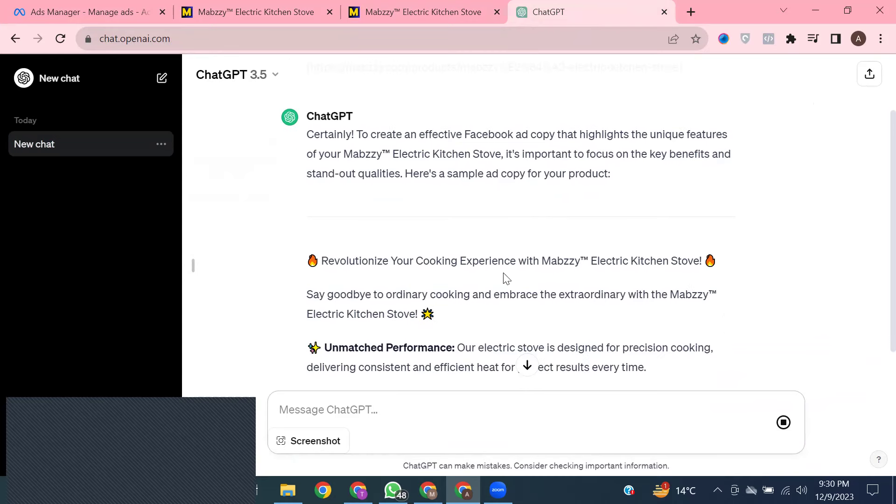
Select ChatGPT's stove ad copy through the Limited Time Offer paragraph and return to Ads Manager.
scroll(517, 261, "down", 7)
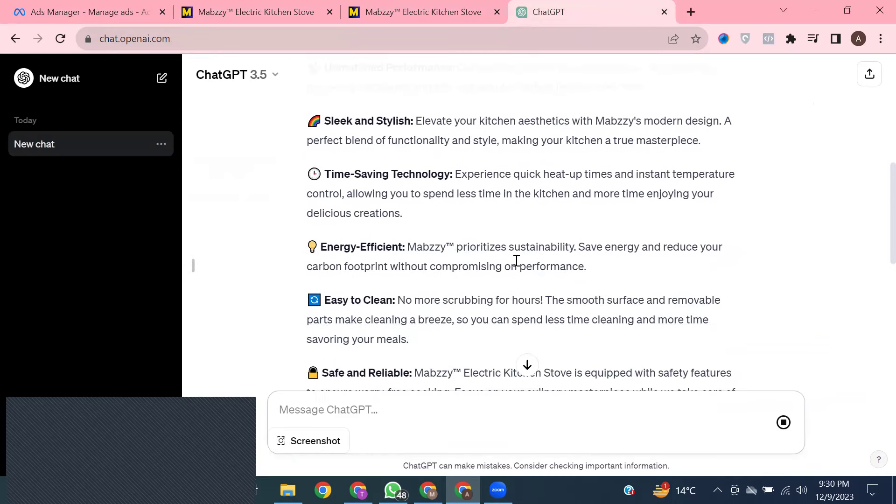
scroll(516, 260, "down", 8)
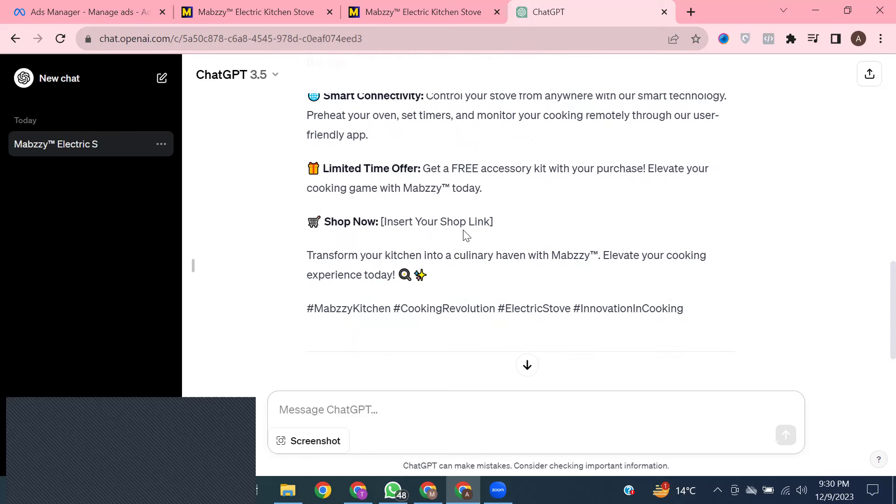
left_click_drag(698, 306, 340, 307)
left_click_drag(391, 256, 360, 255)
left_click_drag(352, 219, 434, 223)
left_click(505, 226)
scroll(559, 244, "up", 2)
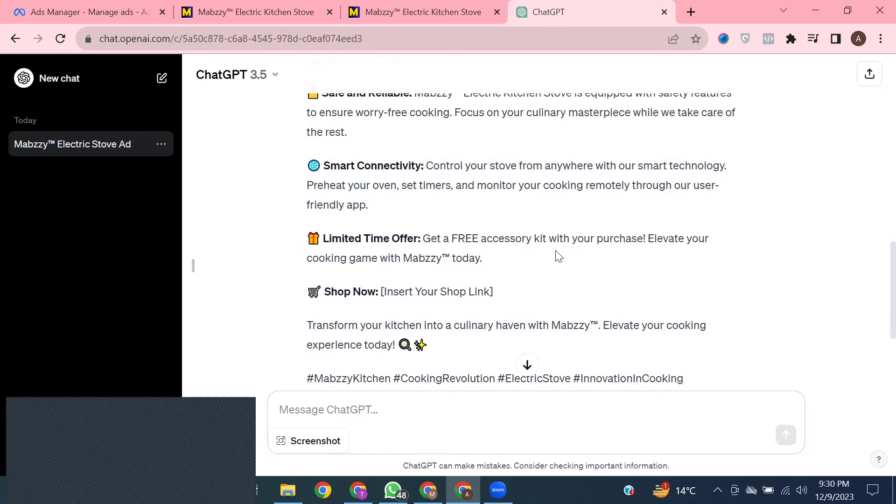
left_click_drag(506, 262, 313, 189)
scroll(362, 200, "up", 9)
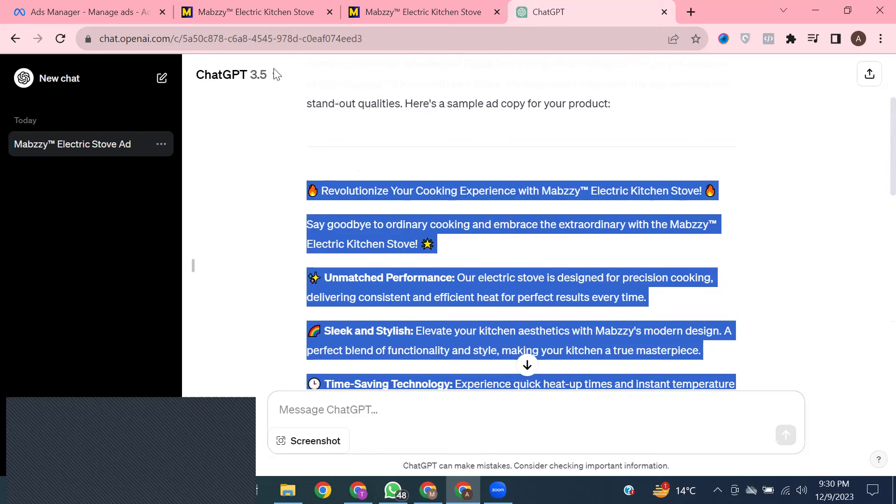
left_click(104, 12)
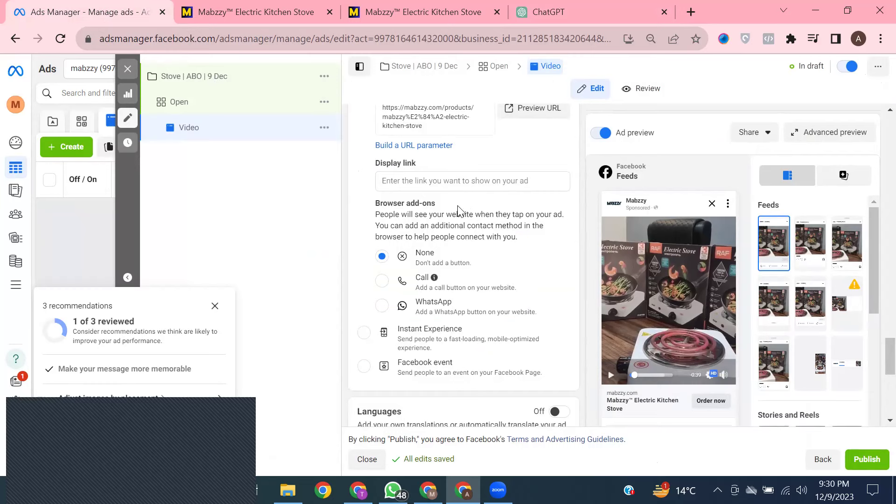
Paste ChatGPT's Mabzzy stove copy into the video ad's empty Primary text field.
scroll(500, 239, "up", 5)
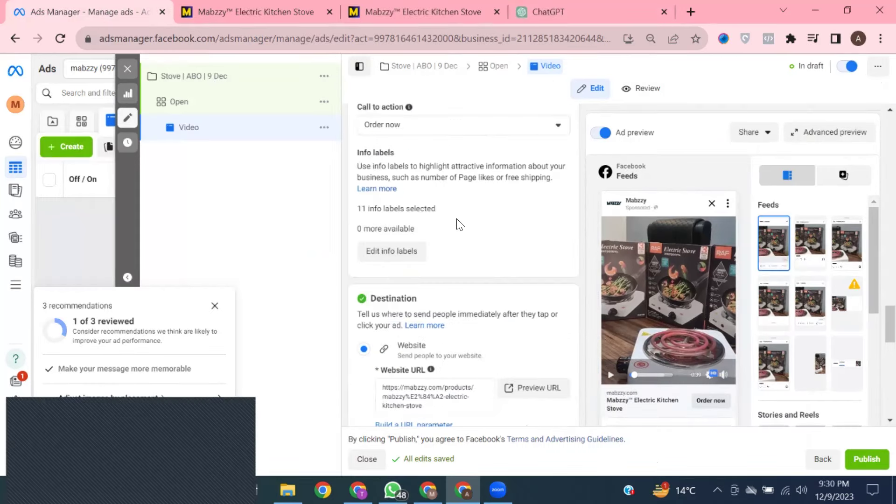
scroll(457, 225, "up", 3)
scroll(481, 224, "up", 4)
scroll(481, 252, "up", 3)
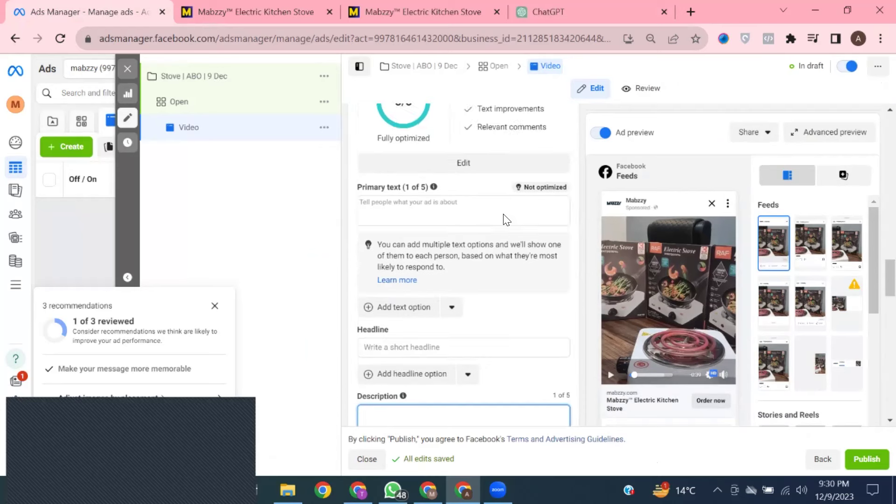
left_click(411, 290)
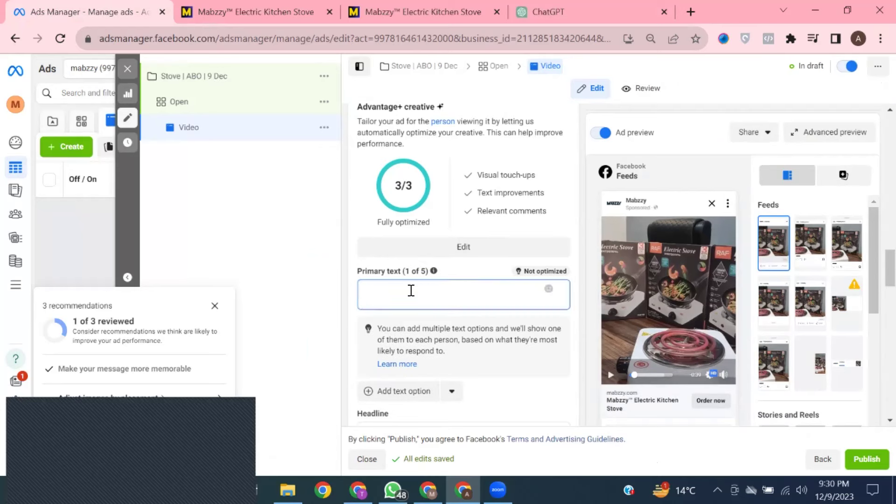
key("ctrl+v")
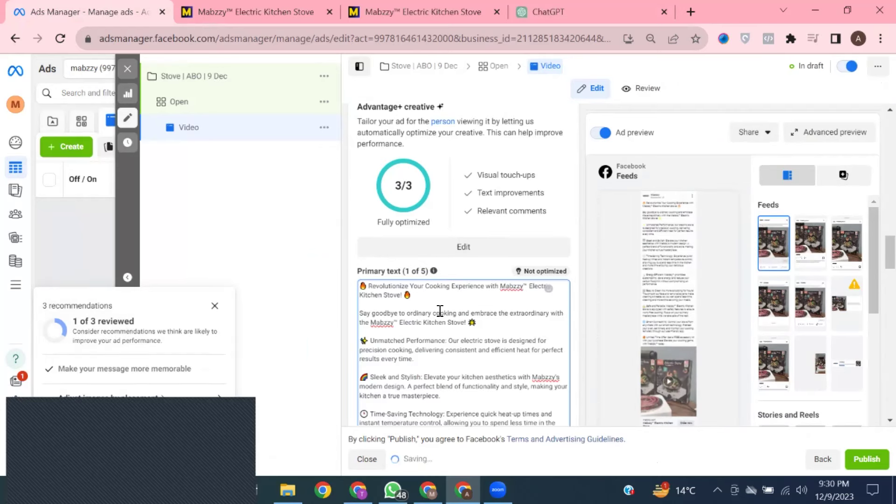
mouse_move(441, 274)
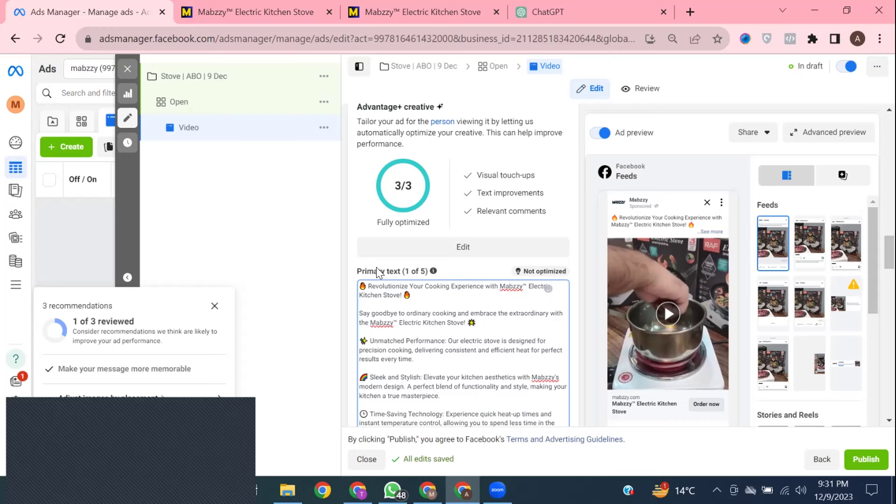
scroll(426, 208, "down", 10)
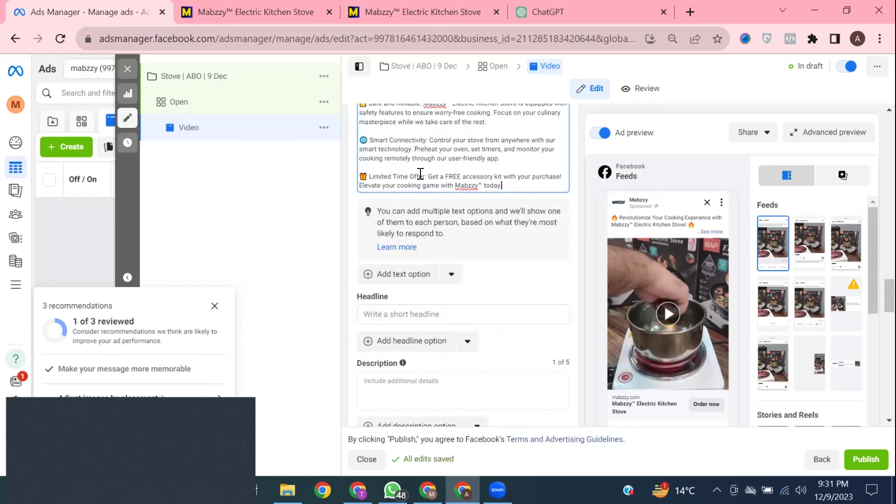
left_click(385, 310)
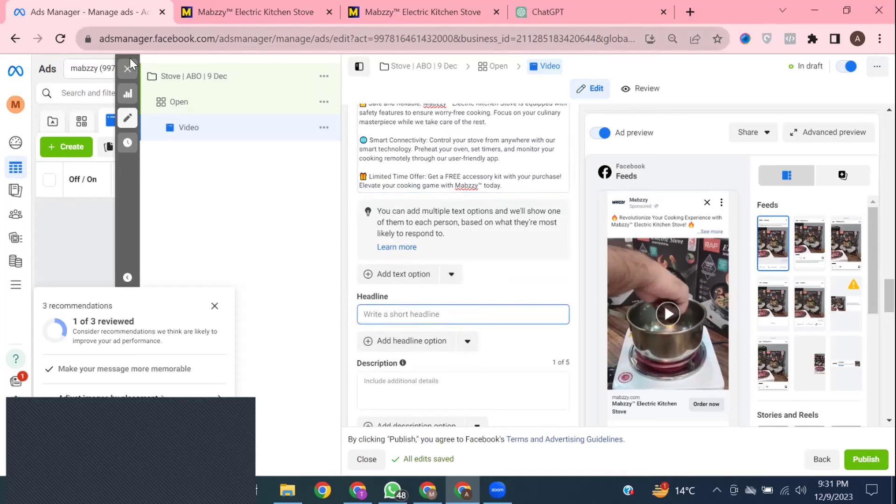
Select all of the New Arrival primary text in the Clock campaign's video ad.
left_click(126, 72)
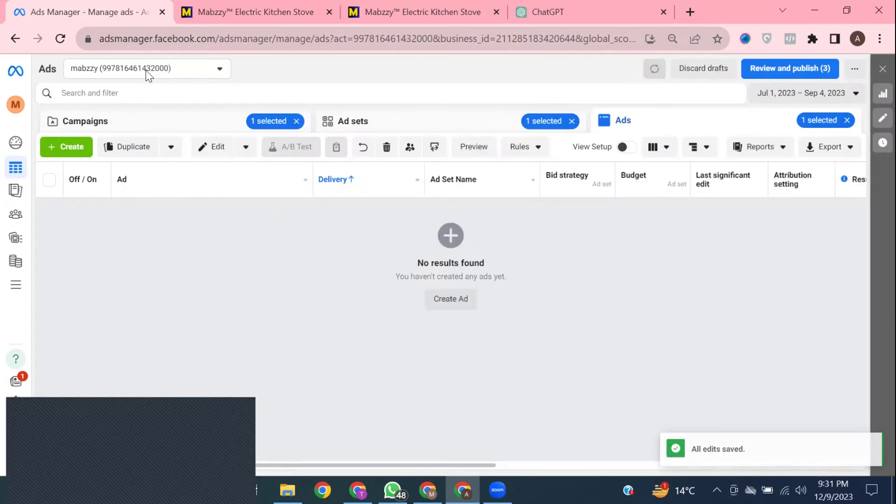
left_click(158, 120)
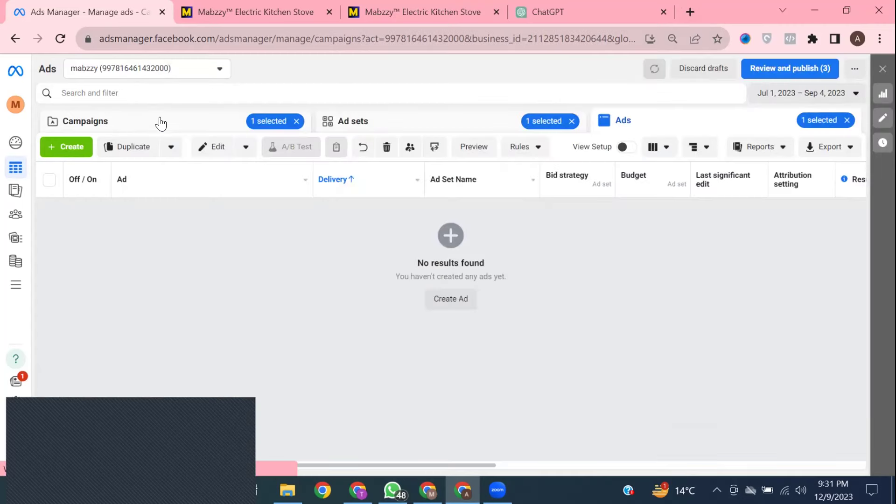
left_click(179, 234)
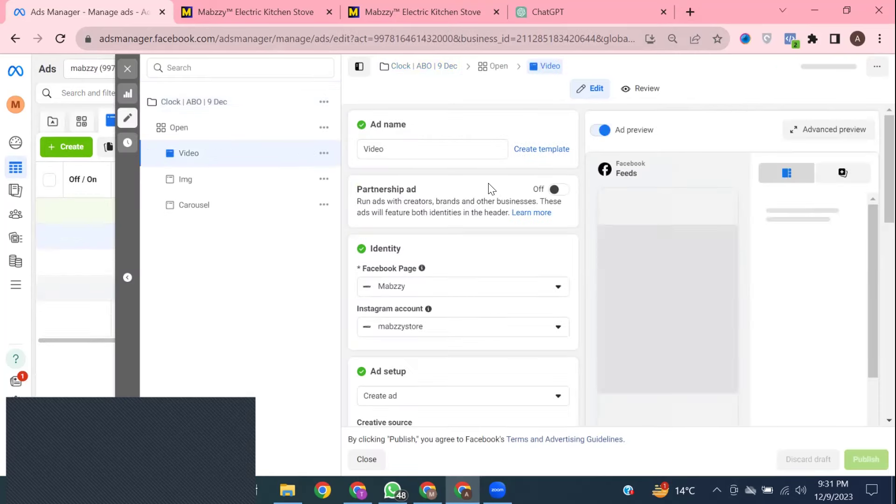
scroll(481, 224, "down", 5)
scroll(478, 224, "down", 10)
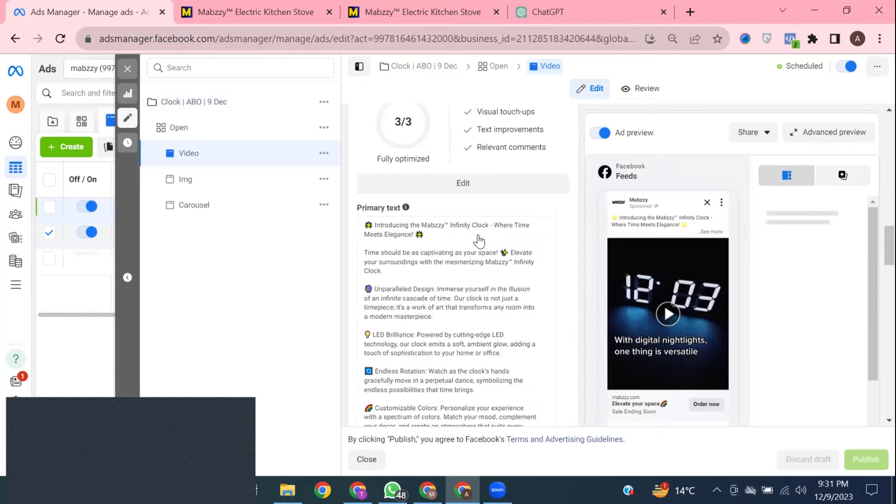
scroll(480, 240, "down", 9)
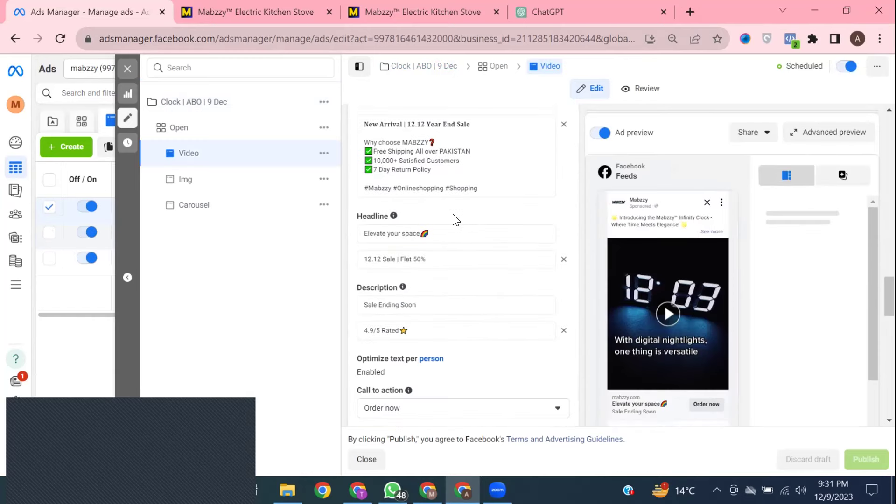
scroll(460, 210, "up", 3)
left_click(456, 281)
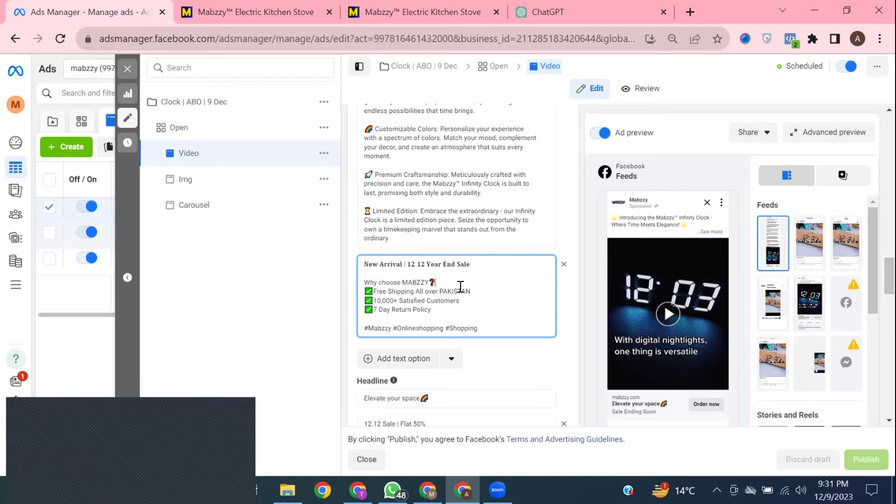
key("ctrl+a")
key("ctrl+c")
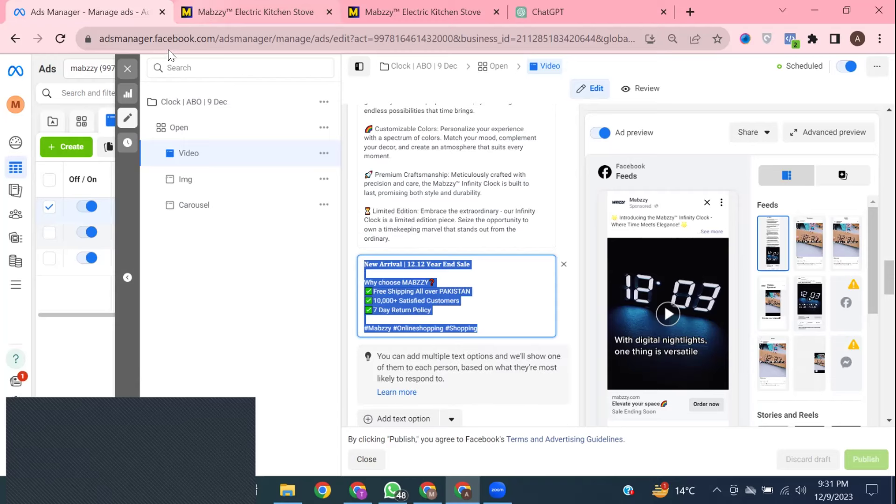
Close the Clock editor and open the Stove campaign for editing.
left_click(127, 69)
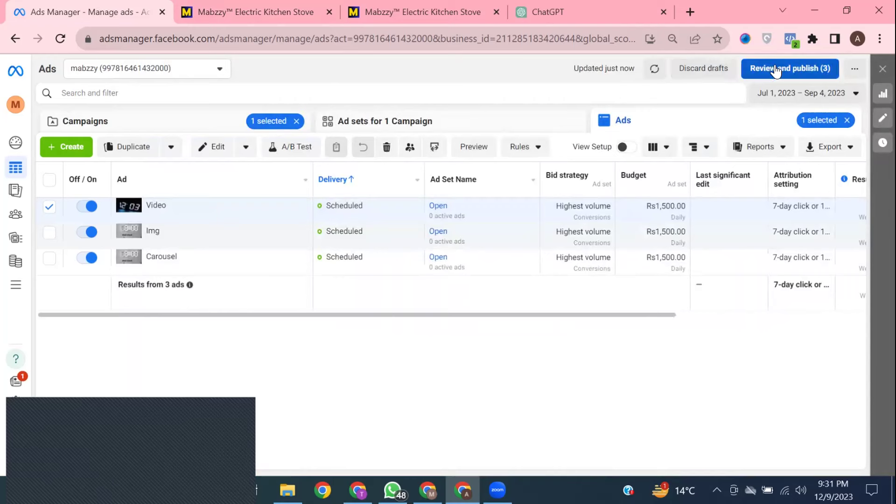
left_click(178, 120)
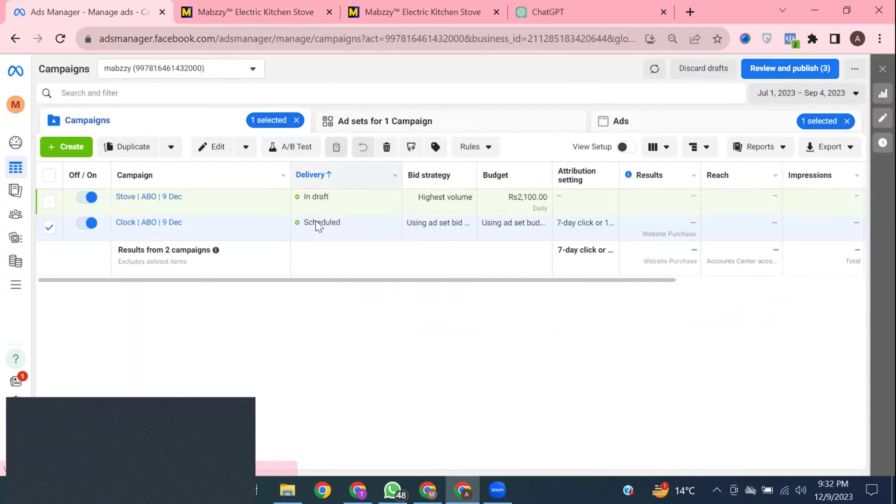
left_click(178, 209)
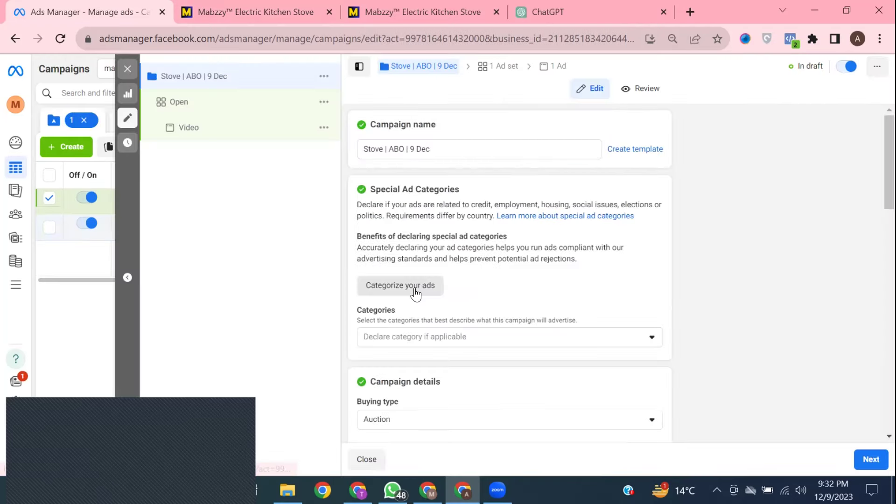
Add a second primary text option to the stove Video ad with the pasted New Arrival text.
left_click(221, 132)
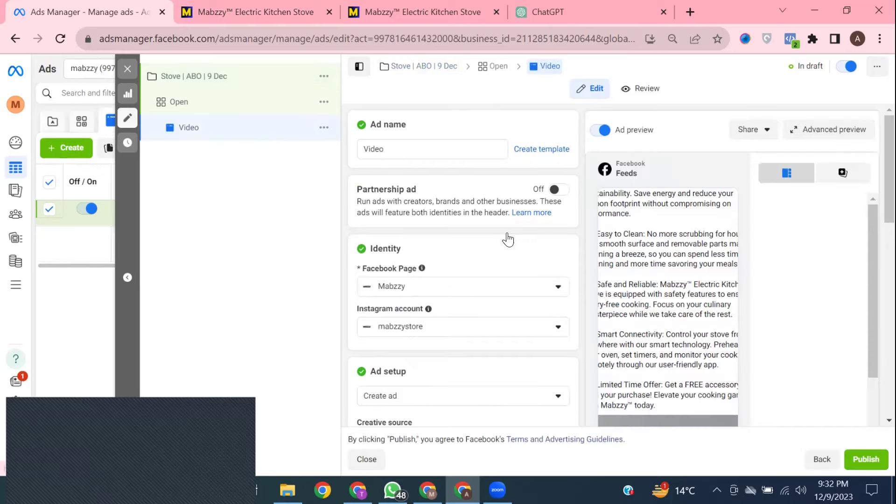
scroll(498, 261, "down", 15)
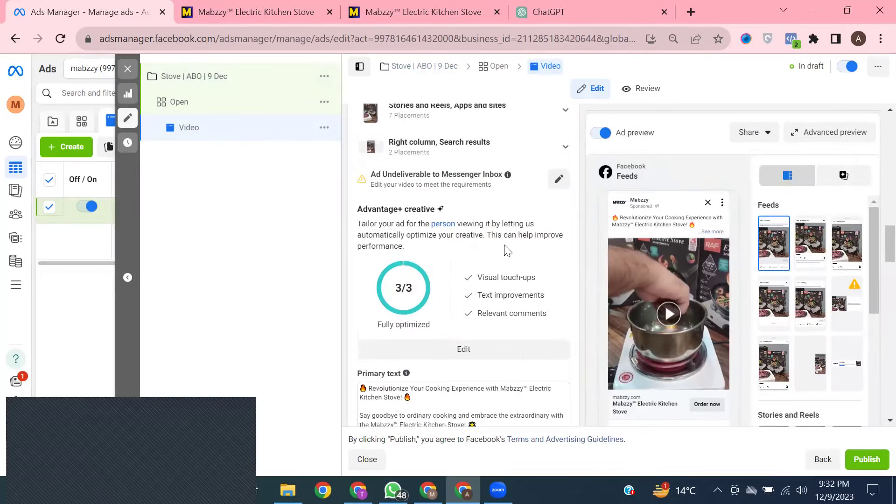
scroll(505, 244, "down", 8)
scroll(471, 282, "up", 5)
left_click(475, 285)
scroll(481, 266, "down", 5)
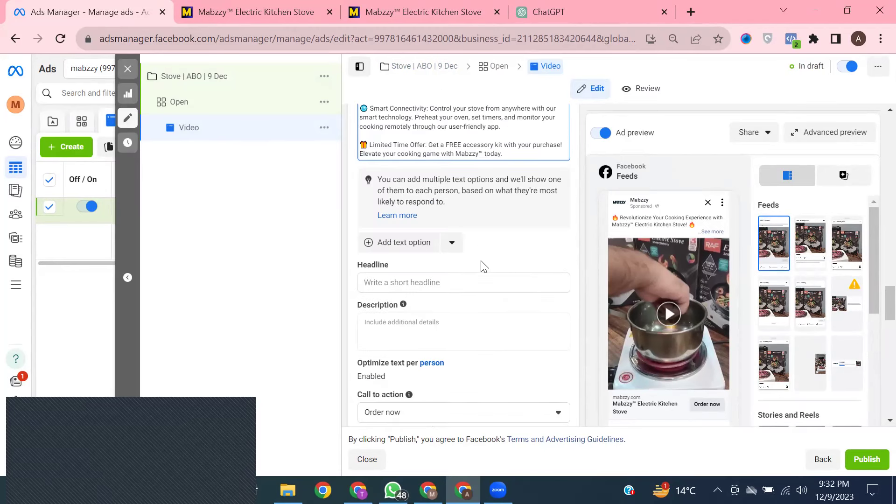
left_click(386, 238)
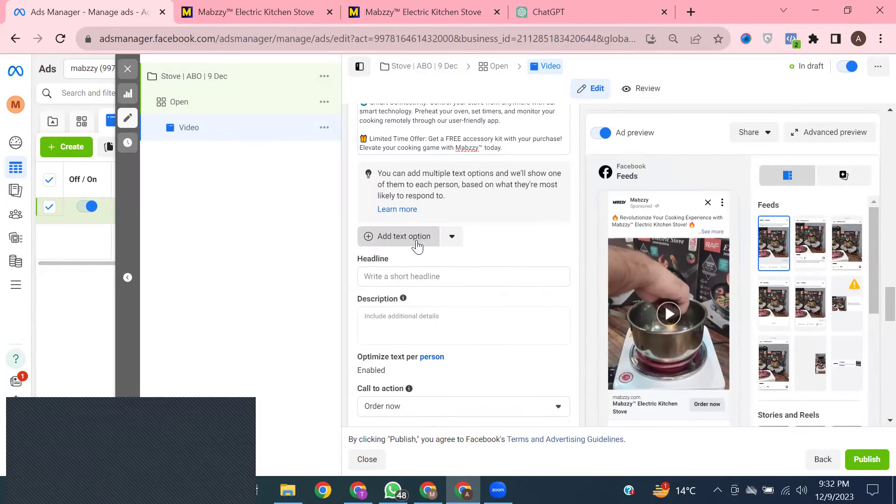
key("ctrl+v")
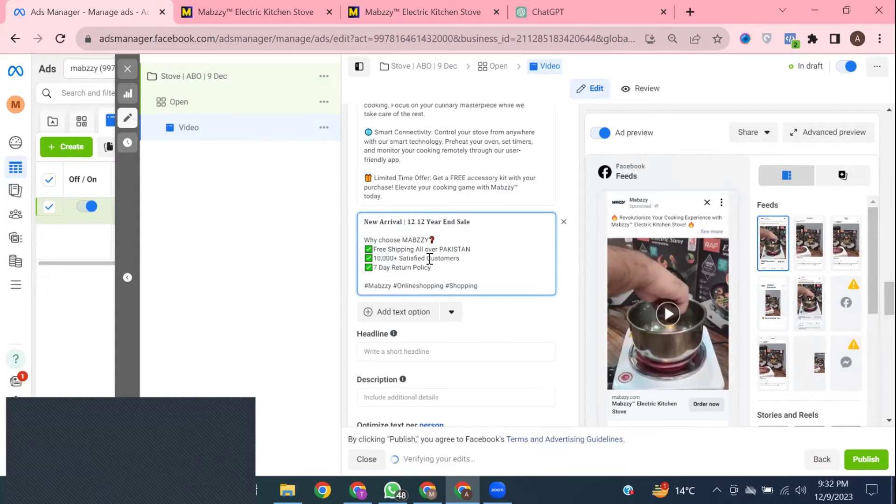
Adjust the sale text's shipping, customers and returns lines, then clear the headline field.
left_click_drag(434, 271, 375, 271)
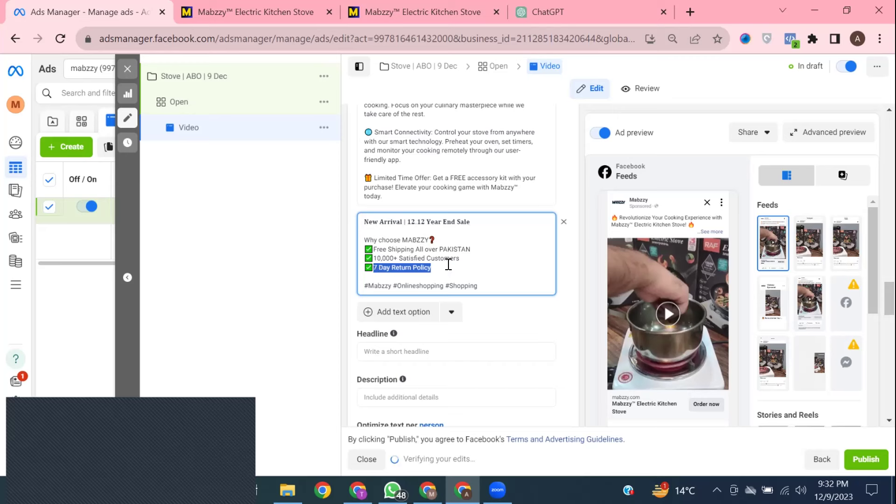
left_click_drag(469, 258, 368, 259)
left_click(467, 255)
left_click_drag(467, 253, 371, 254)
left_click(491, 261)
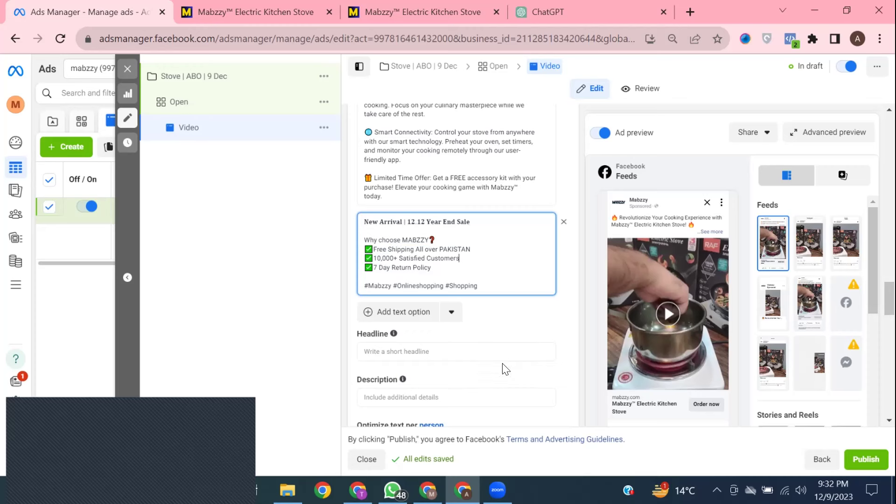
left_click(433, 351)
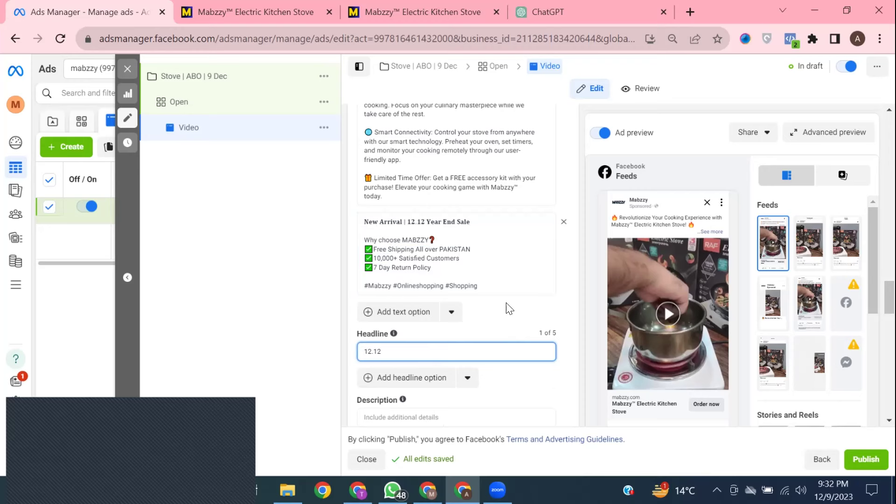
key("BackSpace")
key("BackSpace")
key("BackSpace")
key("BackSpace")
key("BackSpace")
Copy 'Electric Kitchen Stove' from the Mabzzy product page into the ad headline.
key("ctrl+3")
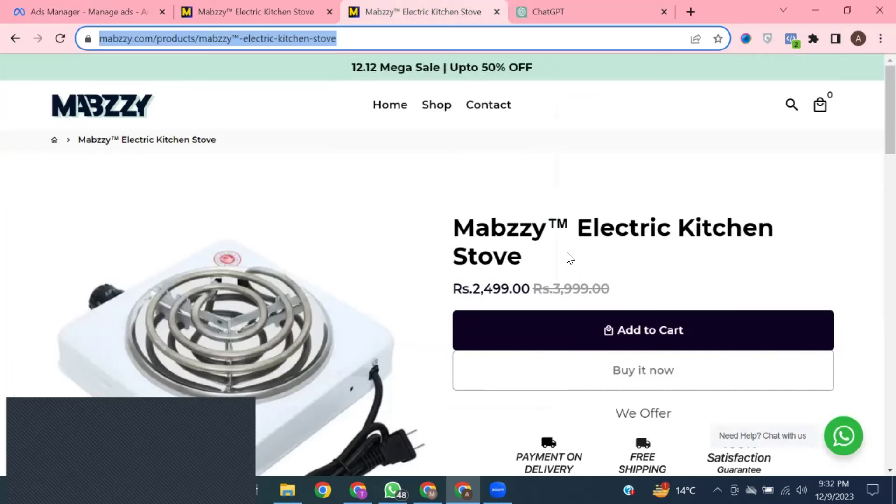
left_click_drag(523, 260, 570, 234)
key("ctrl+c")
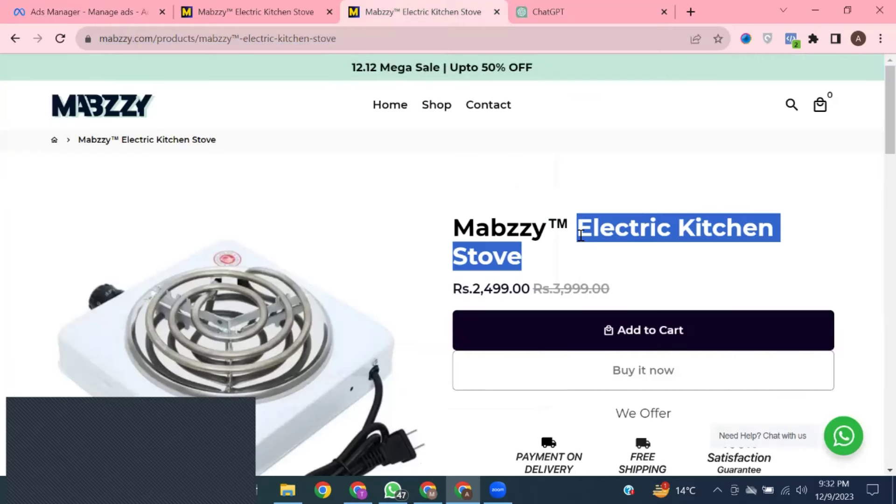
key("ctrl+1")
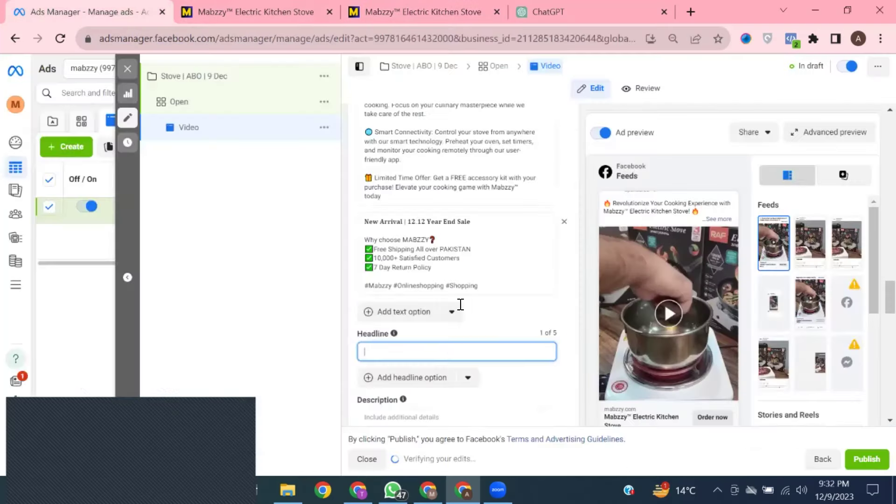
key("ctrl+v")
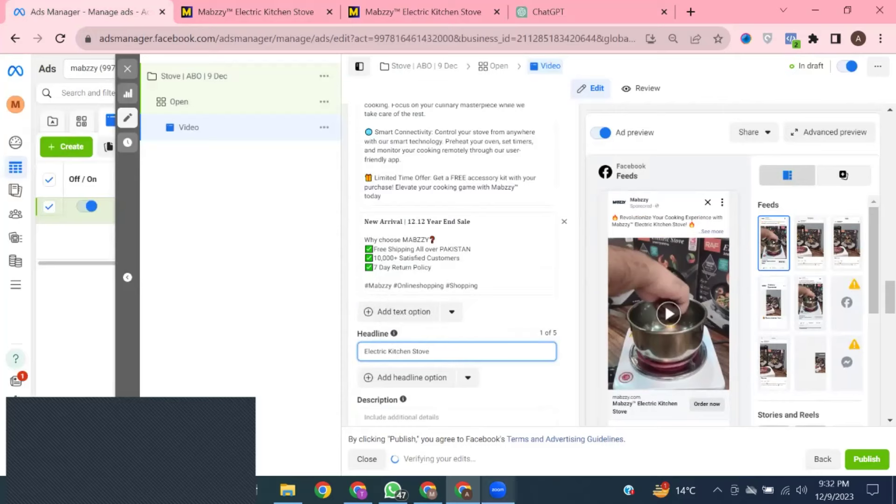
key("alt+Tab")
left_click(325, 458)
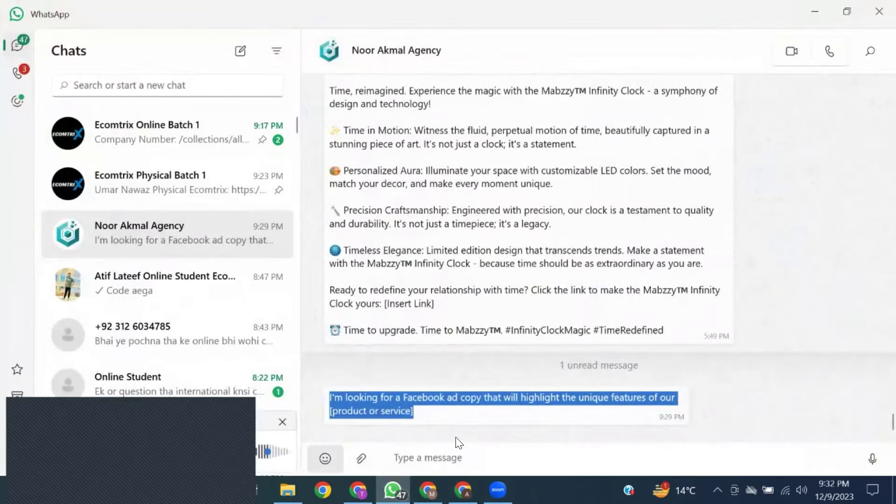
Append a fire emoji from WhatsApp's emoji search to the 'Electric Kitchen Stove' headline.
type("fire")
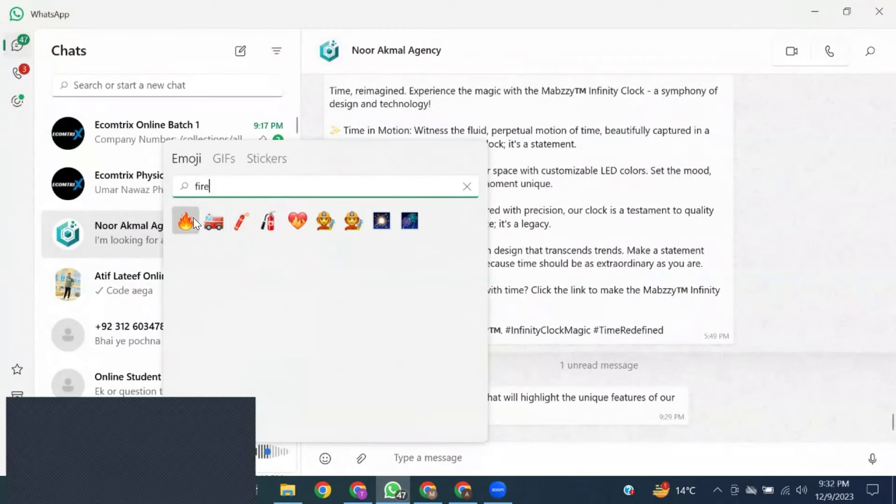
left_click(410, 458)
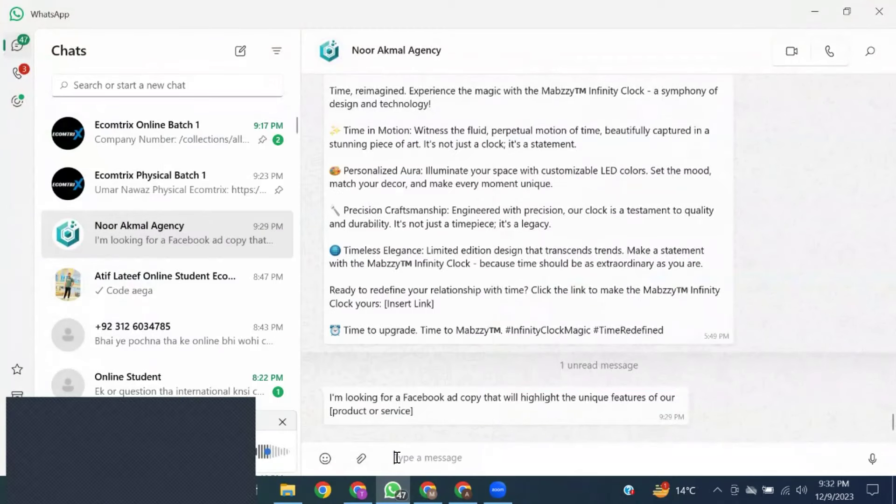
key("alt+Tab")
type("🔥")
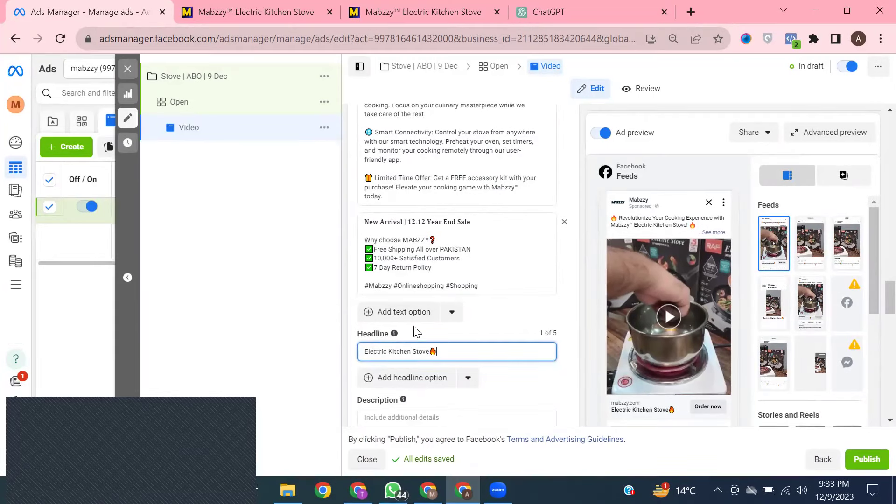
scroll(413, 324, "down", 2)
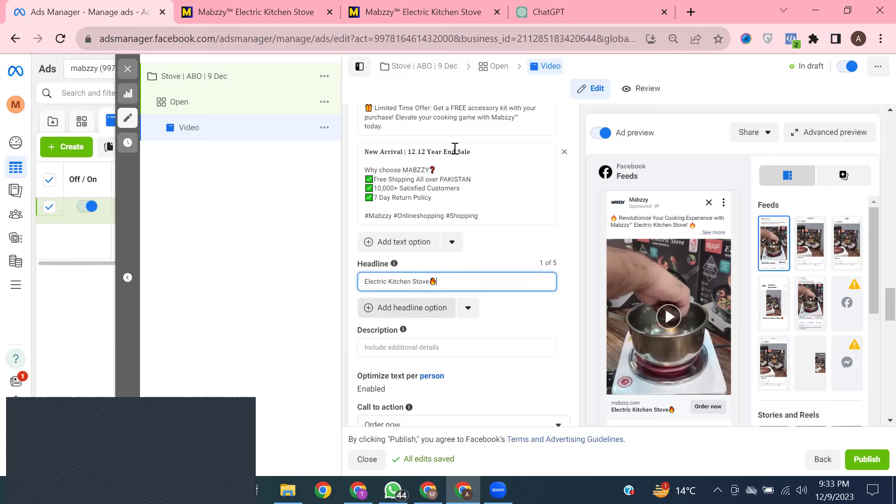
Add a second headline '12.12 Sale | Flat 50% Off'.
left_click(406, 307)
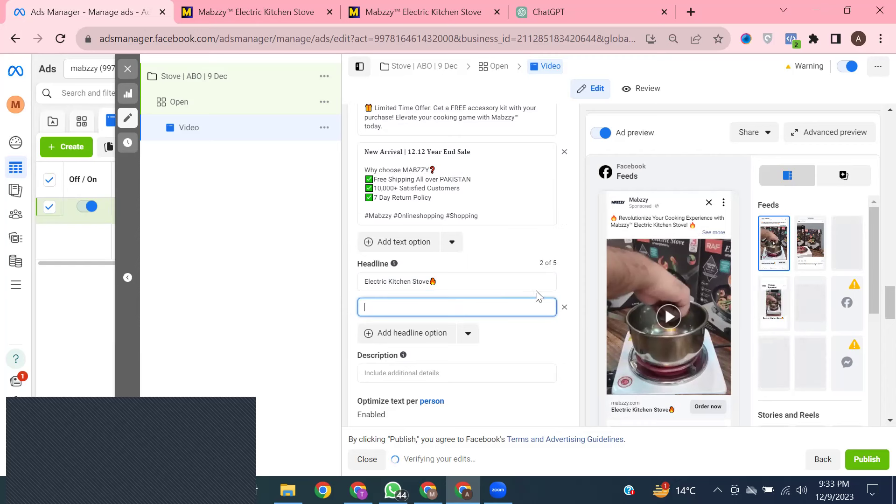
type("12")
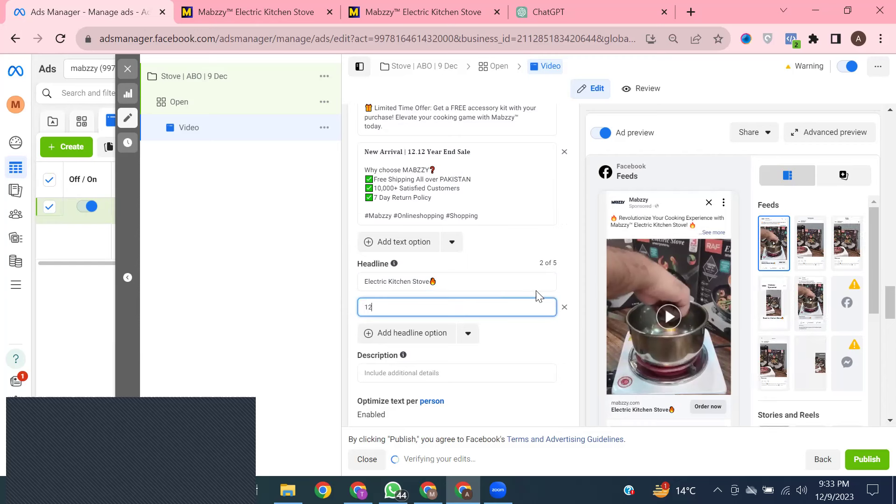
type(".12")
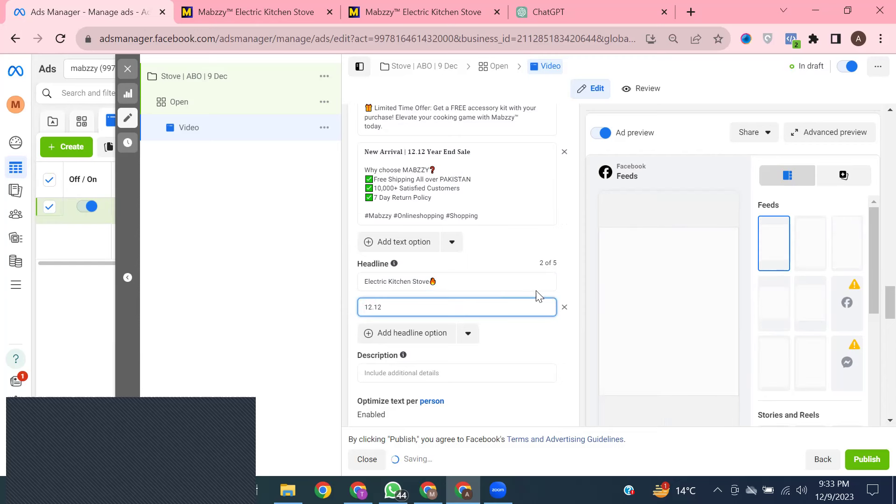
type(" Sale ")
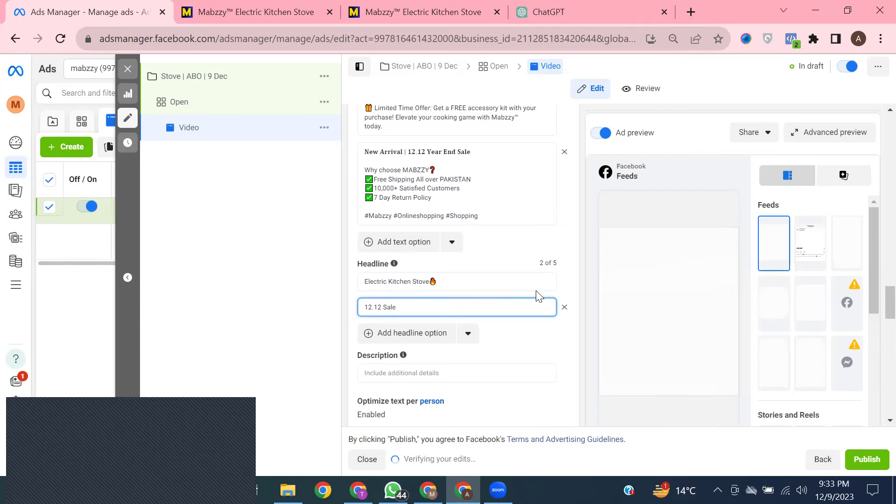
type("| Flat")
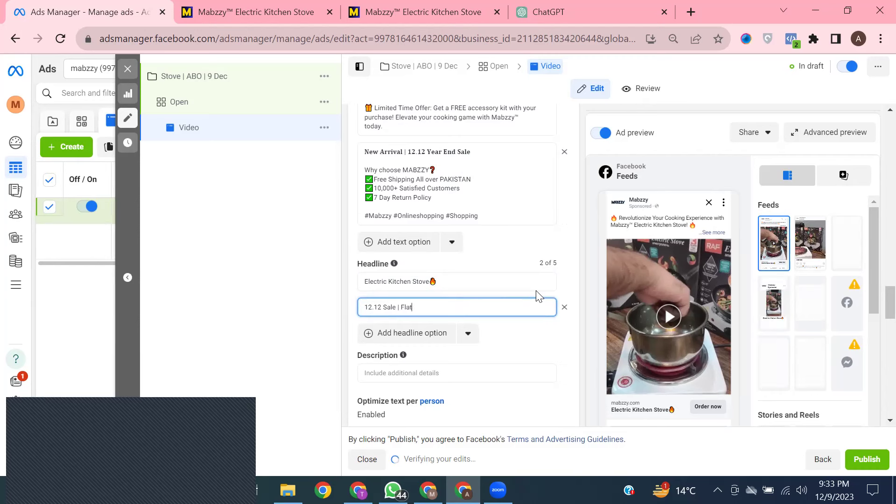
type(" 50% Off")
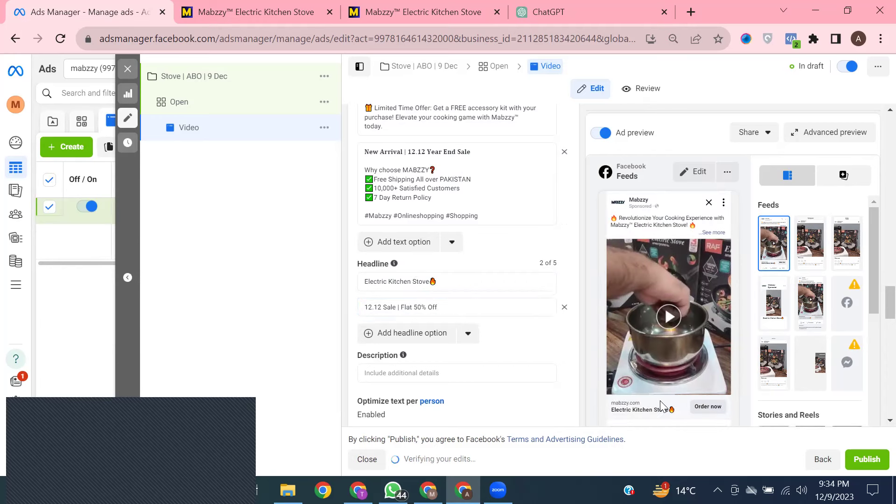
scroll(406, 313, "down", 3)
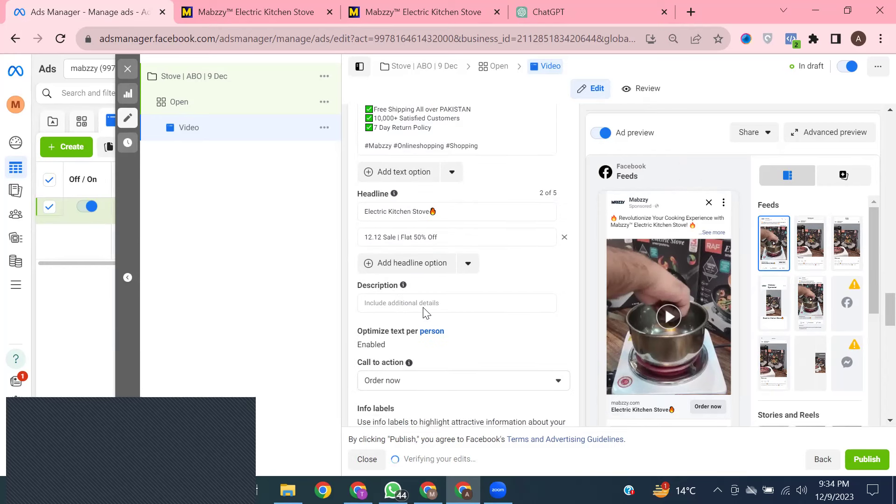
Set the ad description to 'Limited Stock!', fixing a mistyped 'Sale' attempt.
left_click(390, 237)
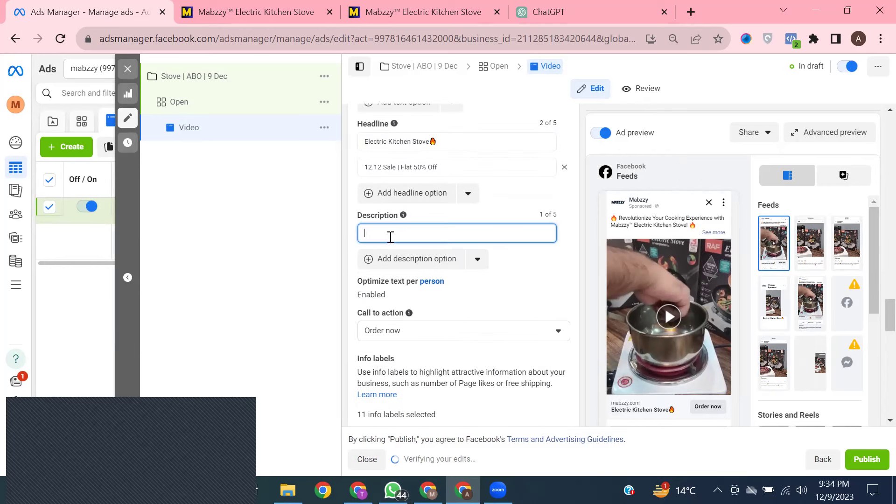
left_click(416, 260)
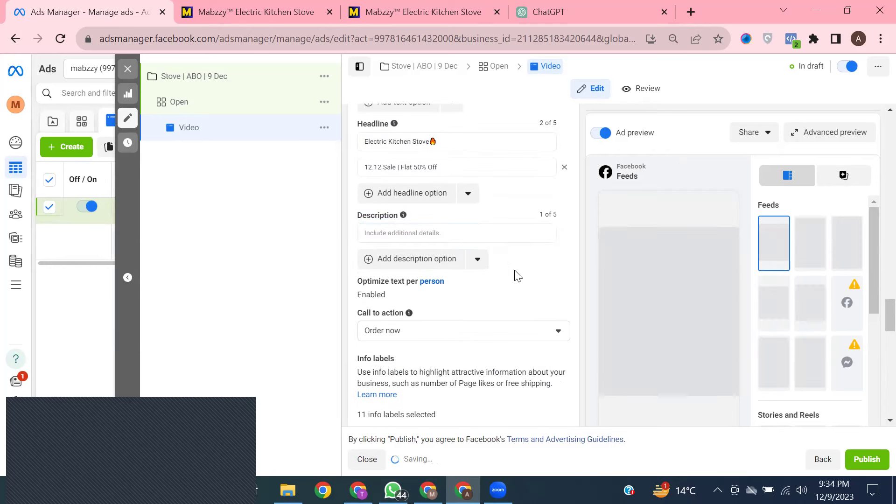
left_click(397, 232)
type("Sasle")
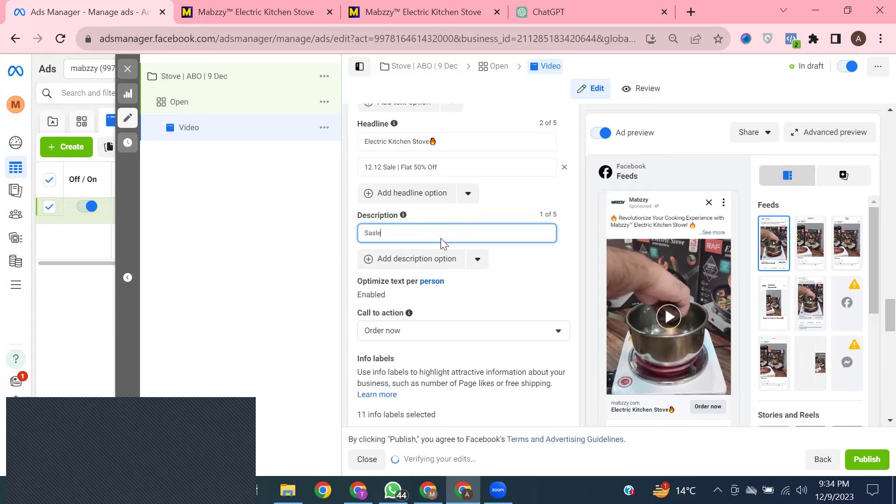
key("BackSpace")
key("BackSpace")
key("BackSpace")
key("BackSpace")
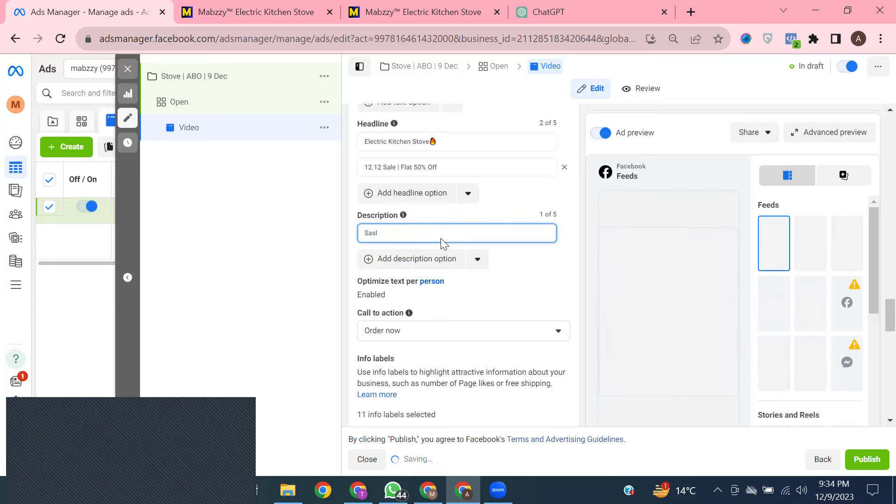
type("le")
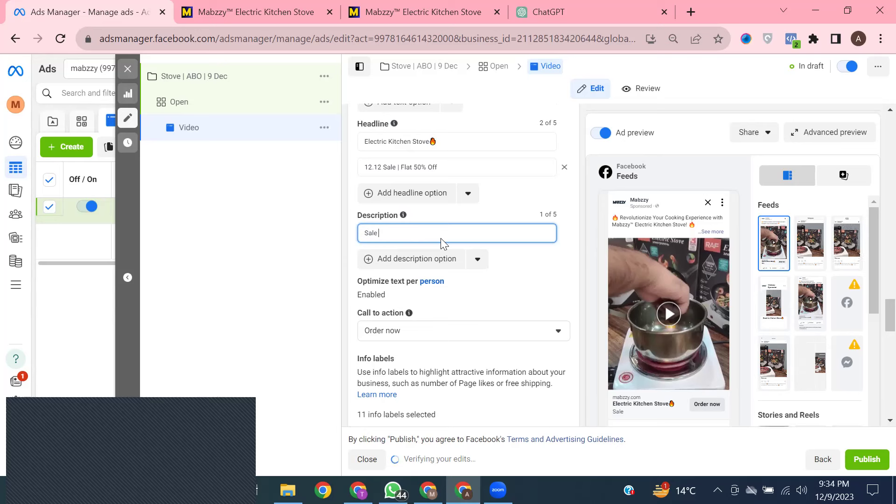
key("BackSpace")
key("BackSpace")
key("BackSpace")
key("BackSpace")
key("BackSpace")
type("Li")
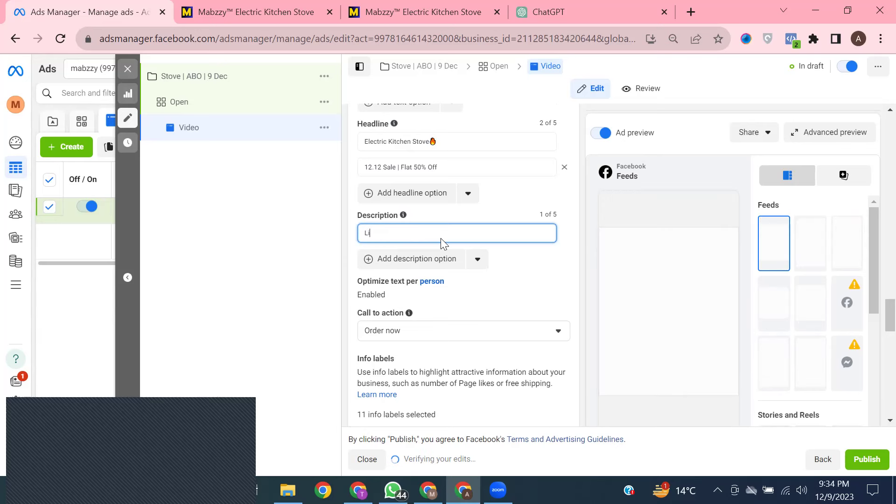
type("mited Sto")
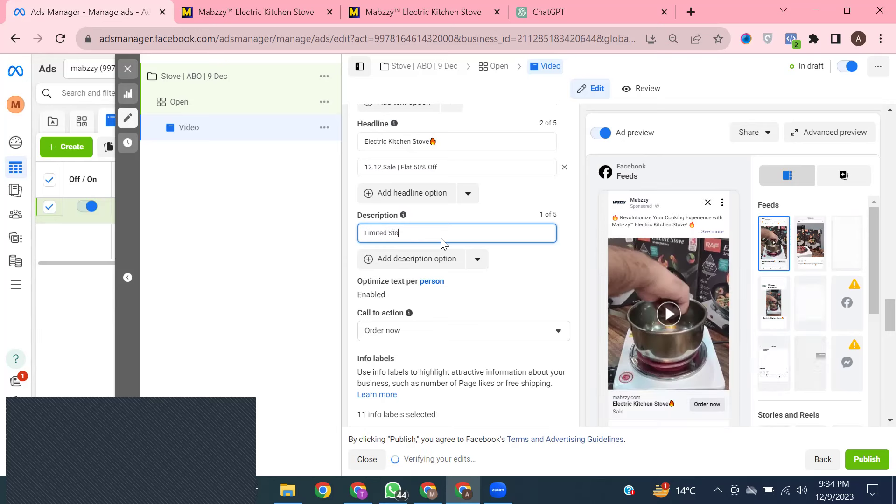
type("ck!")
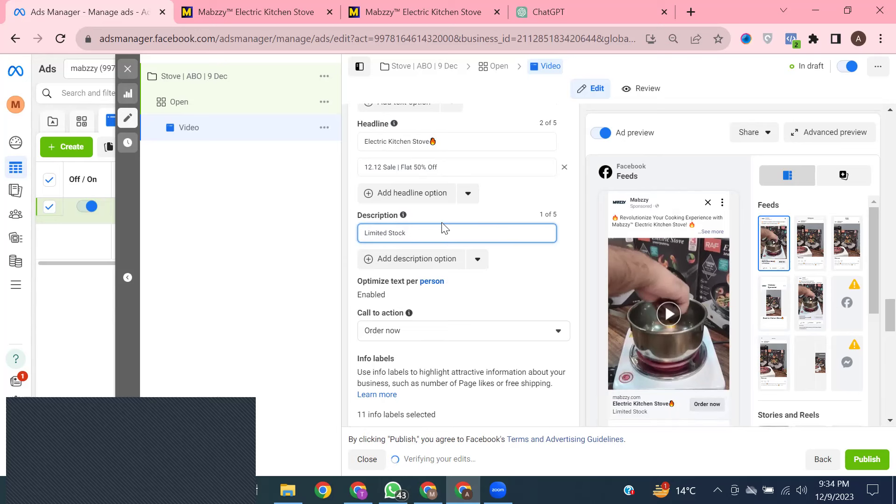
Add a second description '4.9/5 rated' and switch over to WhatsApp.
left_click(449, 258)
left_click(415, 258)
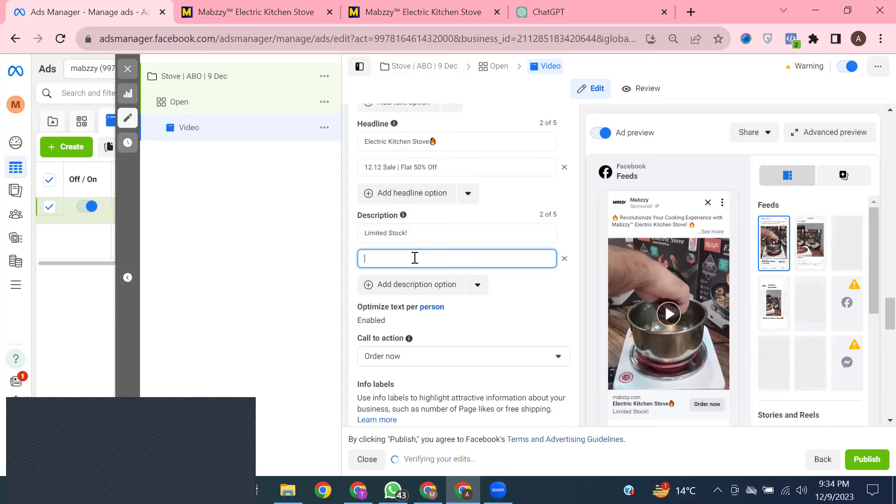
type("4.9")
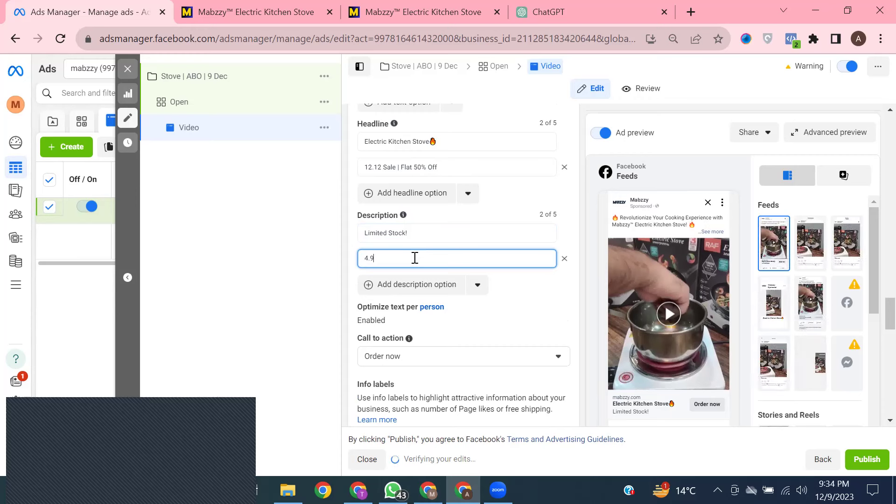
type("/5")
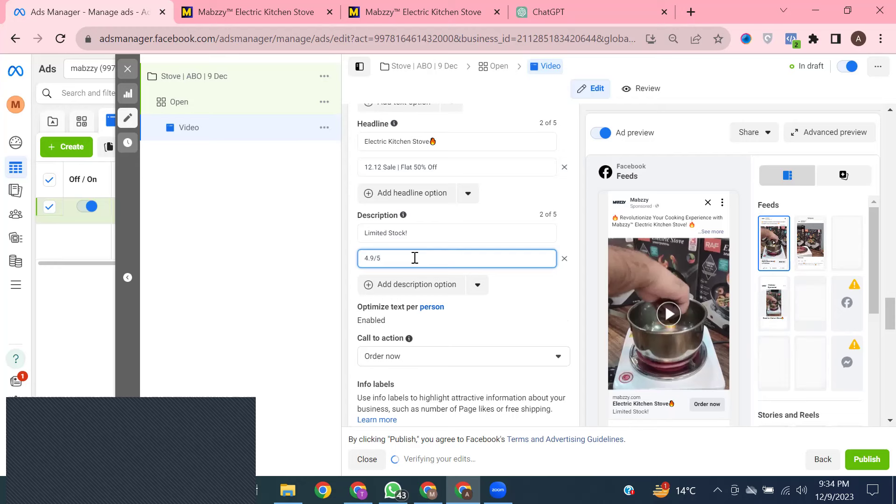
type("rated")
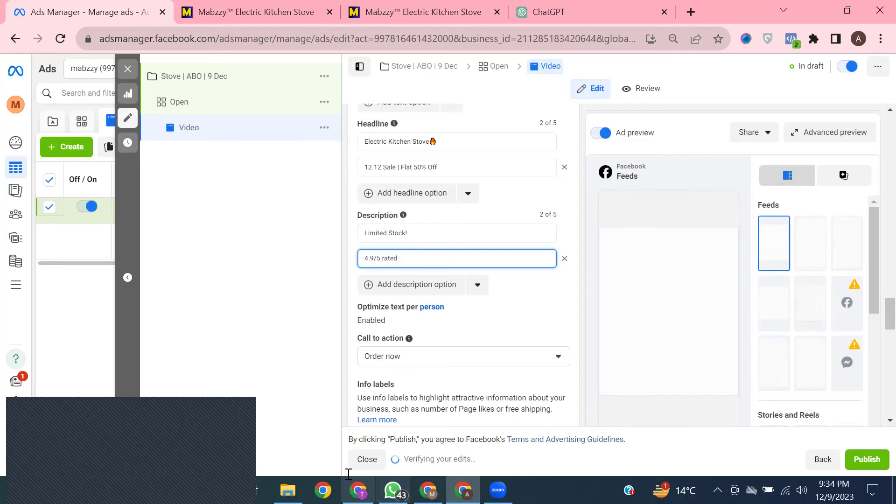
left_click(393, 490)
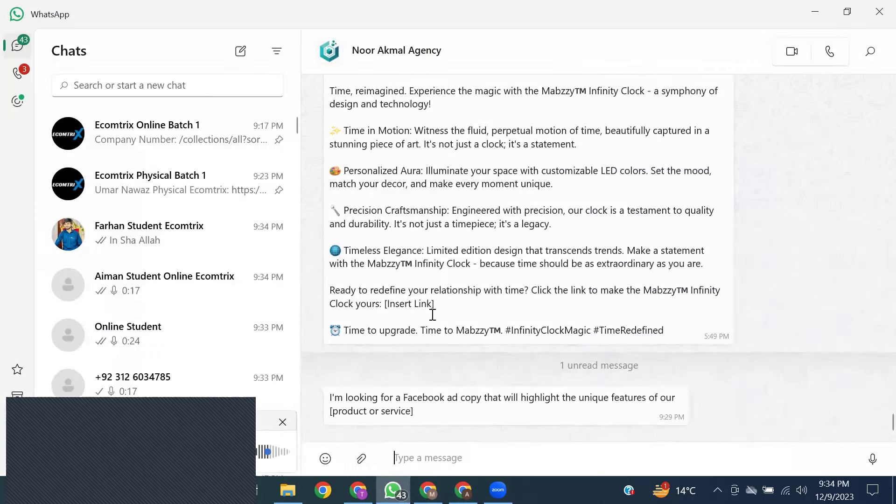
Insert a star emoji in the WhatsApp message box, cut it, and return to the browser.
left_click(318, 449)
left_click(214, 237)
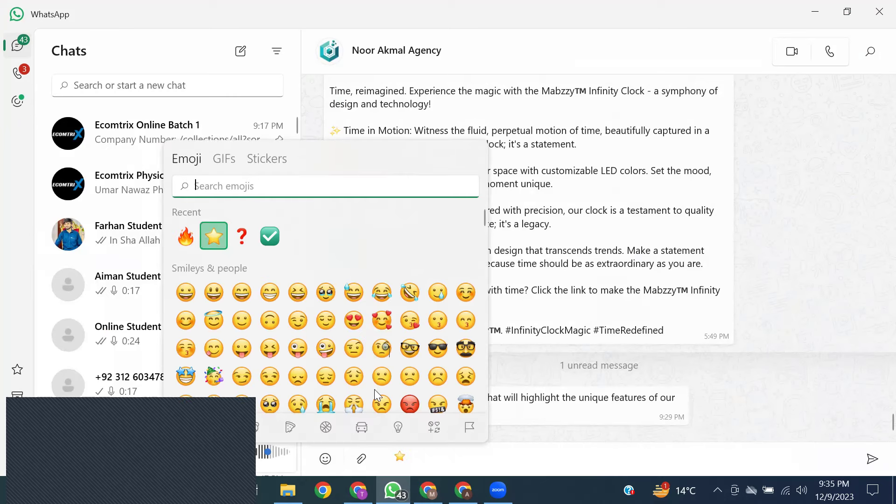
left_click_drag(416, 463, 394, 461)
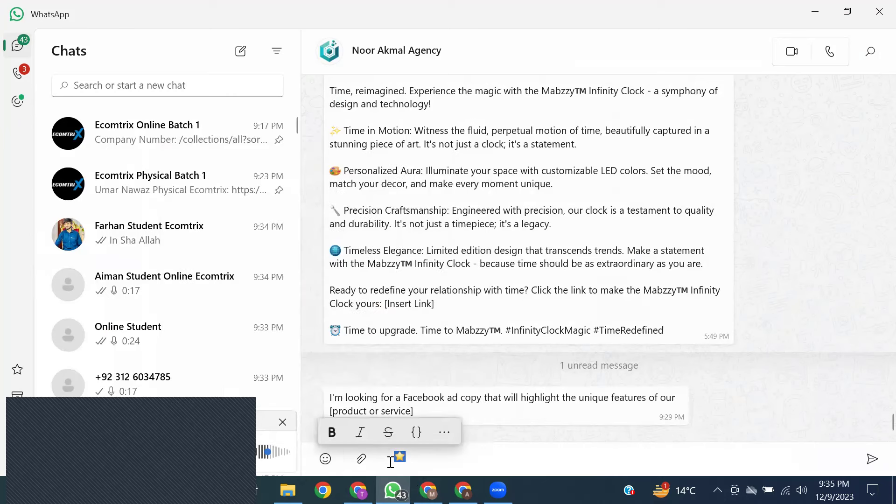
key("ctrl+x")
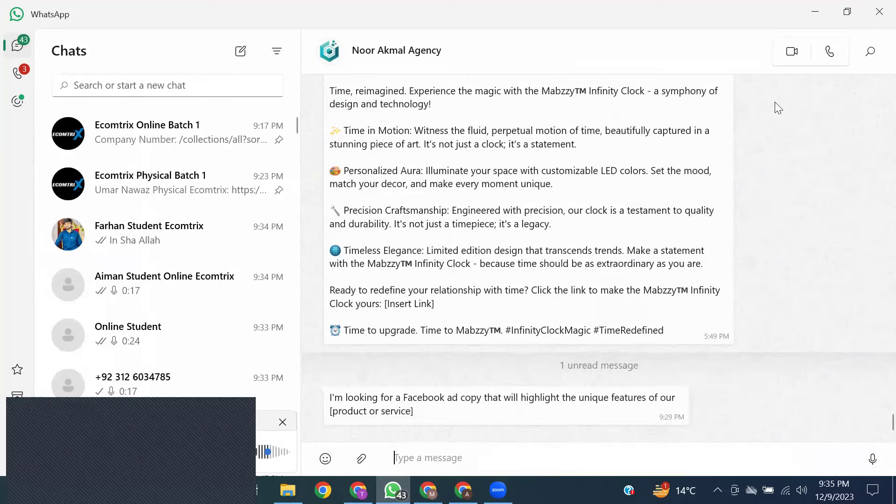
left_click(818, 7)
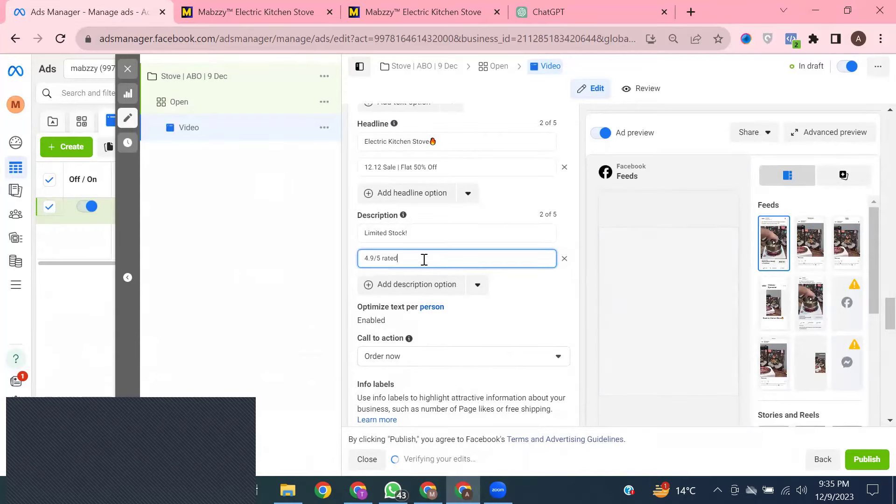
Paste the star emoji after '4.9/5 rated' in the second description.
key("ctrl+v")
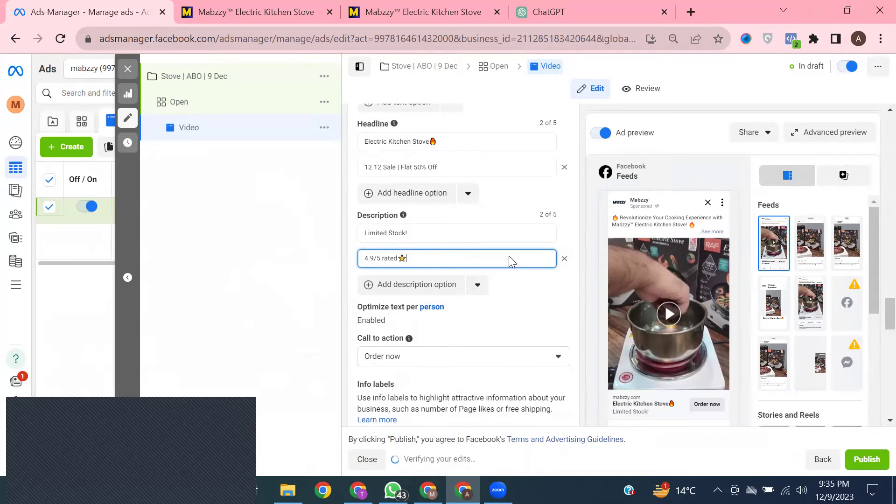
scroll(509, 257, "up", 10)
scroll(493, 282, "up", 15)
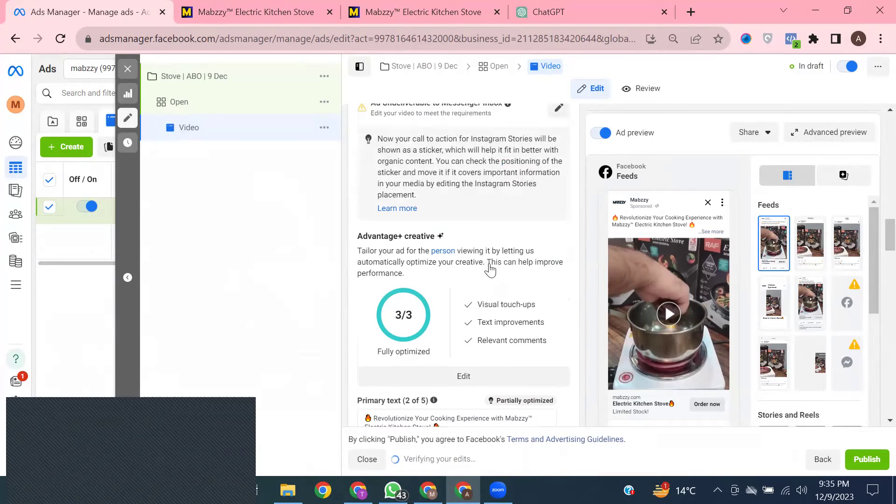
Open the video's thumbnail settings for all placements and switch to manual selection.
left_click(494, 274)
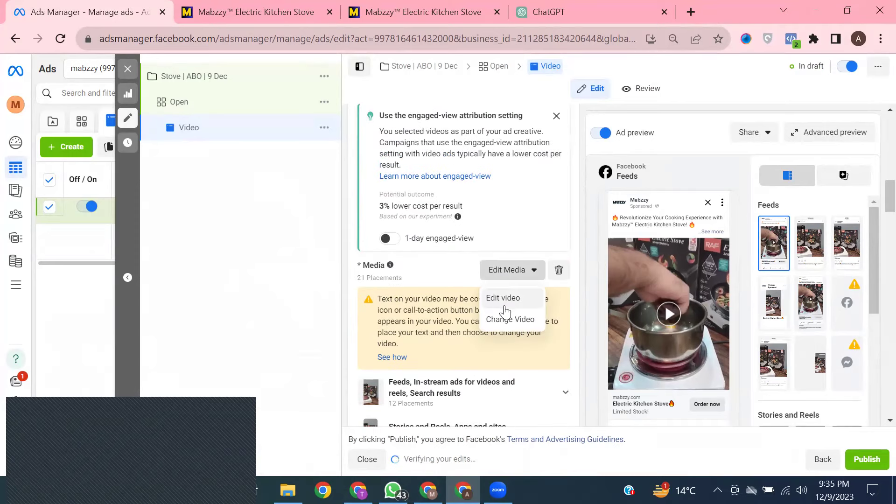
left_click(502, 298)
left_click(218, 190)
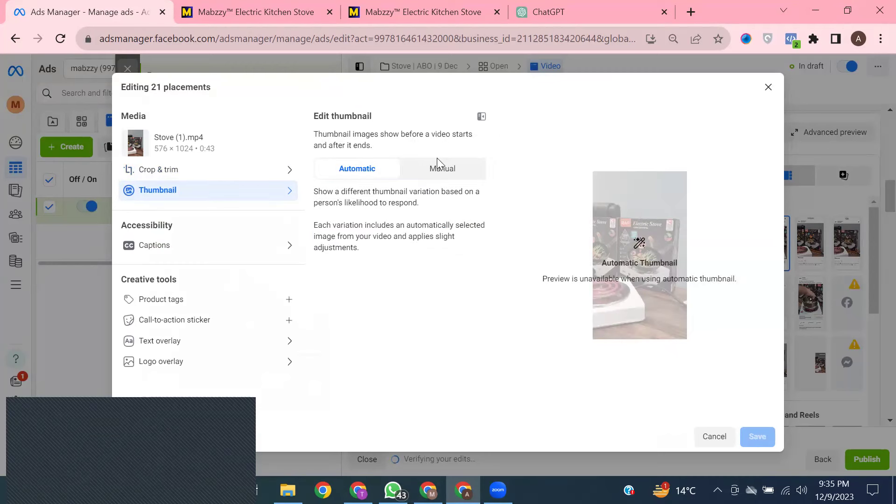
left_click(441, 170)
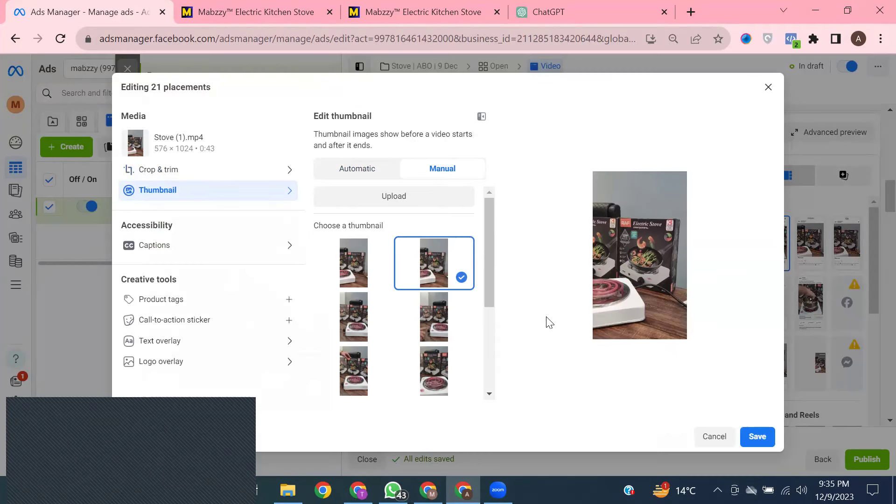
Compare video frames, choose the pot-on-stove frame as thumbnail, and save it.
left_click(437, 316)
left_click(347, 327)
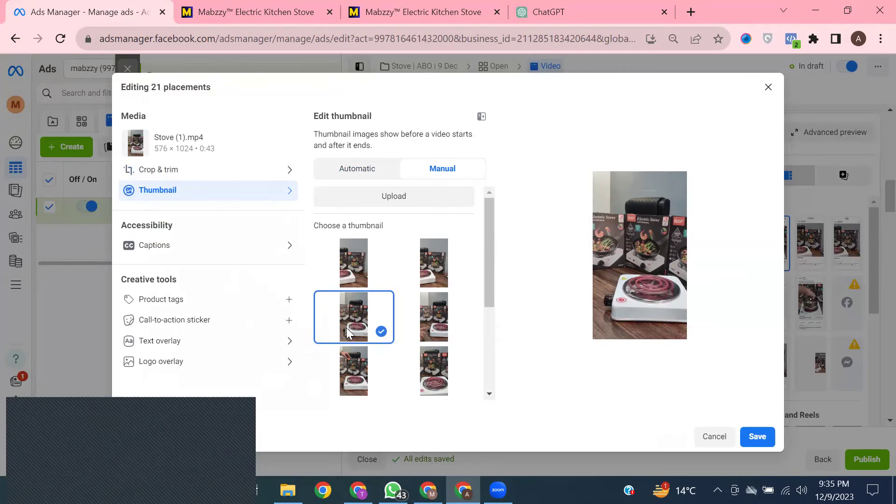
left_click(354, 380)
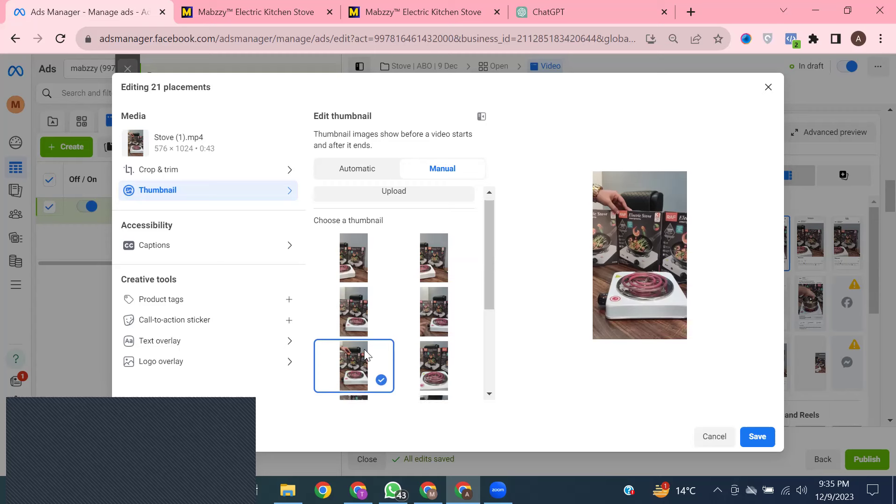
scroll(364, 349, "down", 3)
left_click(364, 349)
left_click(433, 347)
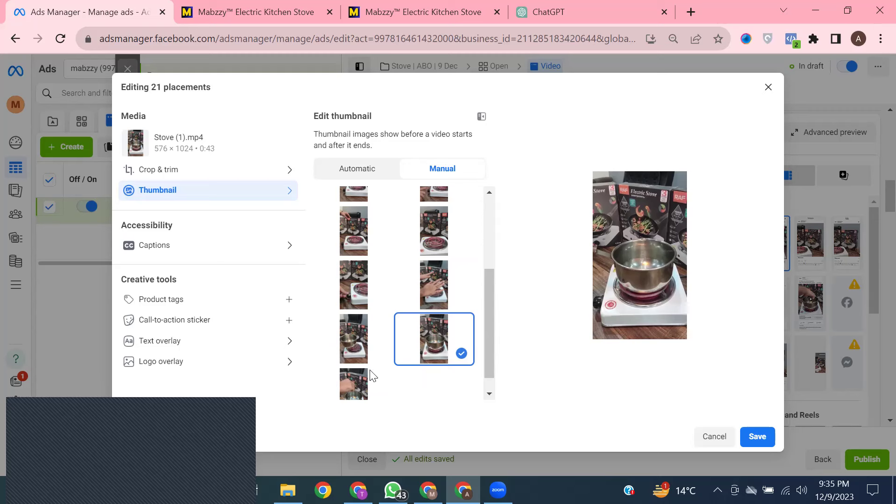
left_click(350, 289)
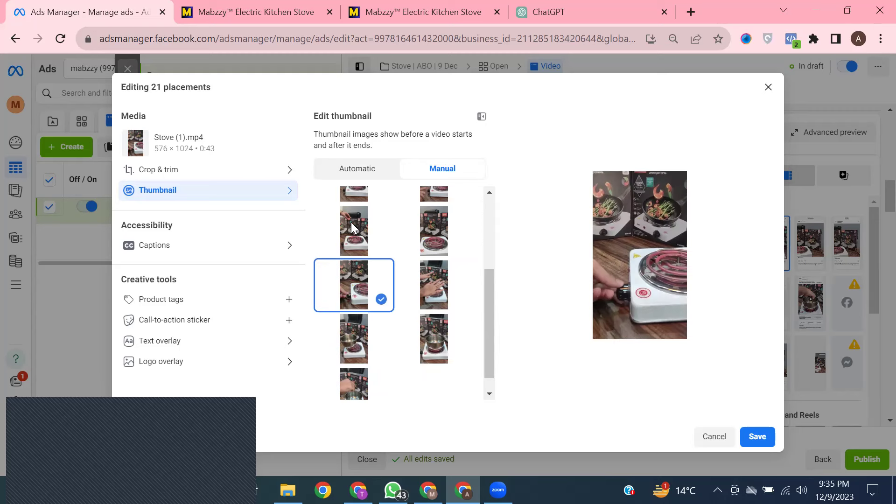
left_click(353, 219)
scroll(345, 255, "up", 3)
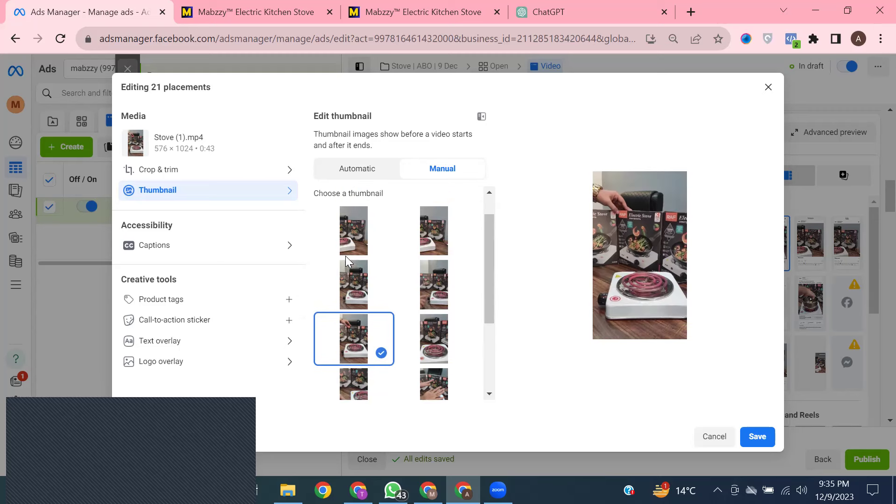
left_click(352, 305)
scroll(359, 290, "up", 1)
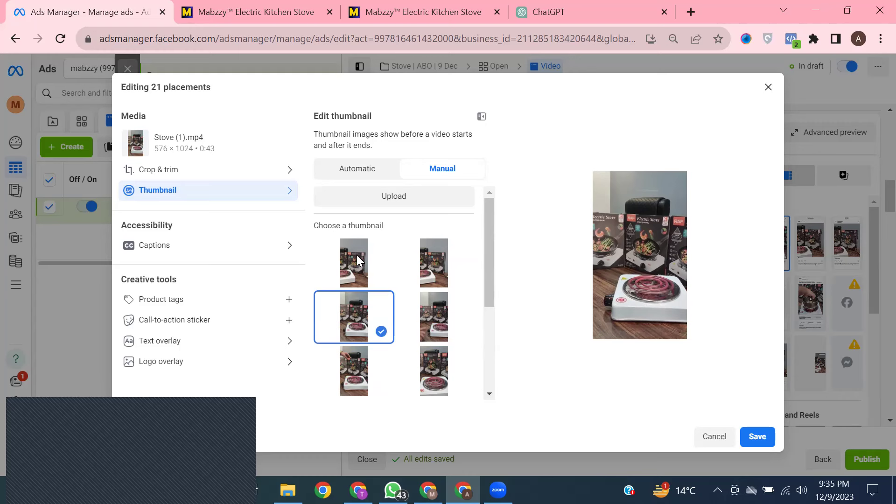
left_click(357, 255)
left_click(351, 326)
scroll(449, 312, "down", 3)
left_click(423, 311)
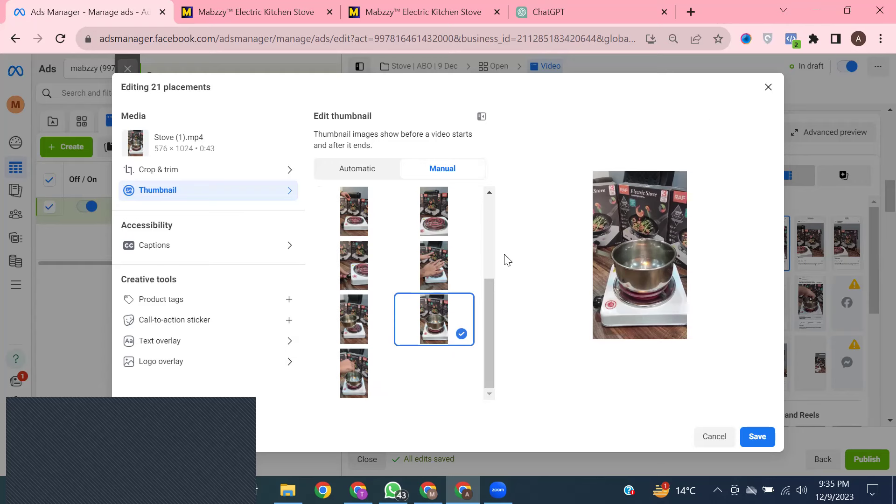
left_click(770, 437)
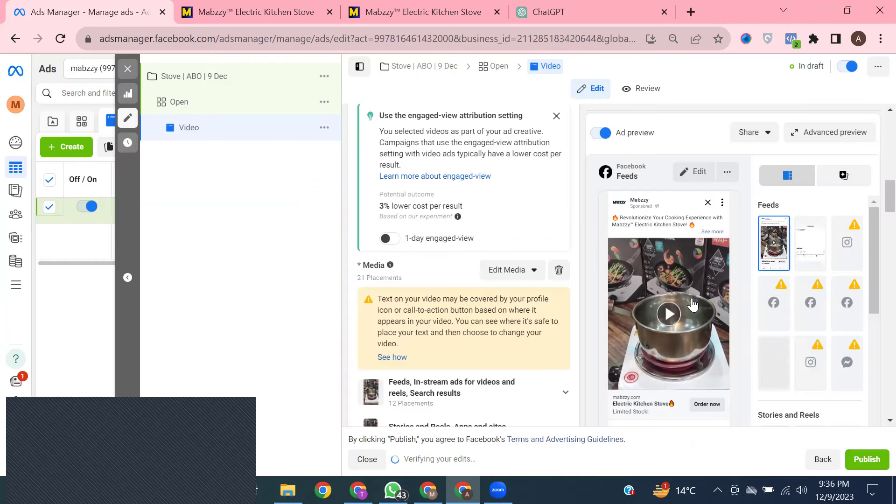
Review the Video ad's form and bring up its action menu in the sidebar.
scroll(490, 275, "down", 15)
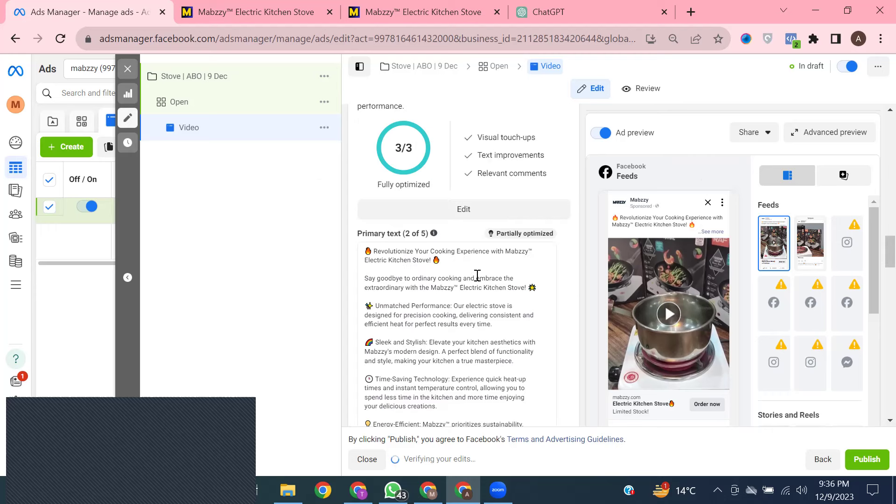
scroll(460, 271, "down", 10)
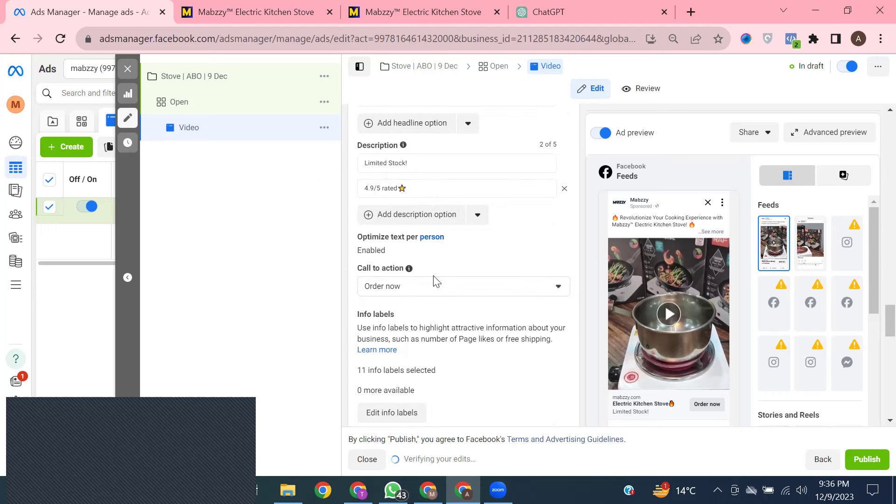
scroll(470, 284, "down", 5)
scroll(472, 289, "down", 8)
scroll(496, 189, "up", 12)
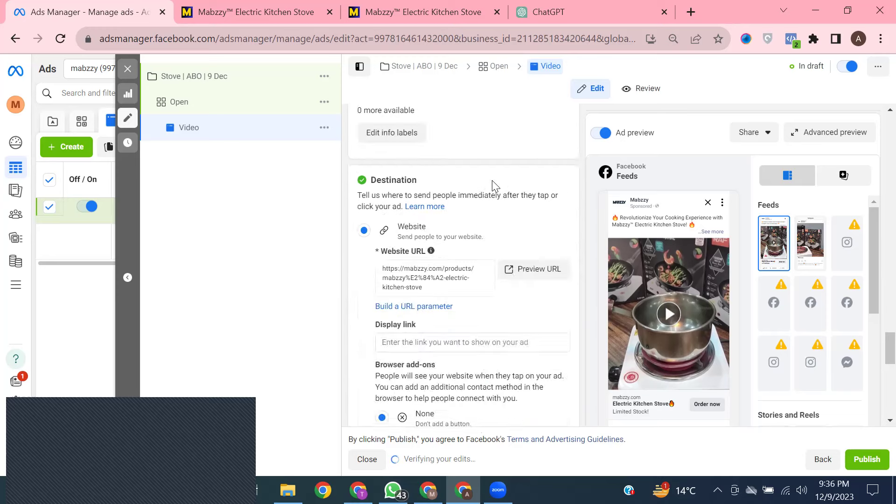
scroll(496, 188, "up", 6)
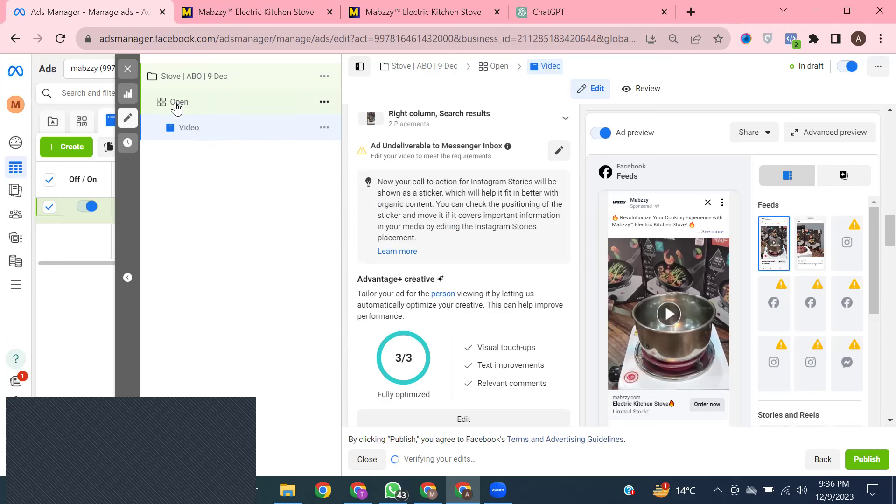
left_click(324, 129)
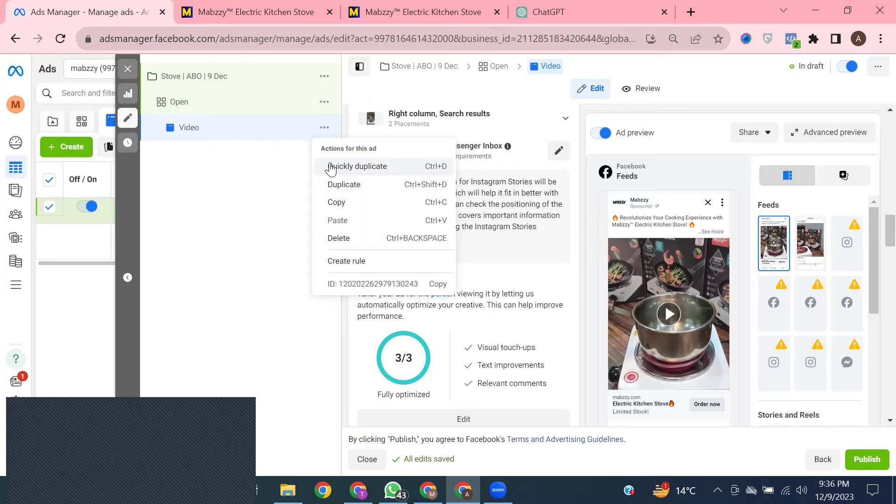
Duplicate the Video ad into 2 copies.
left_click(345, 187)
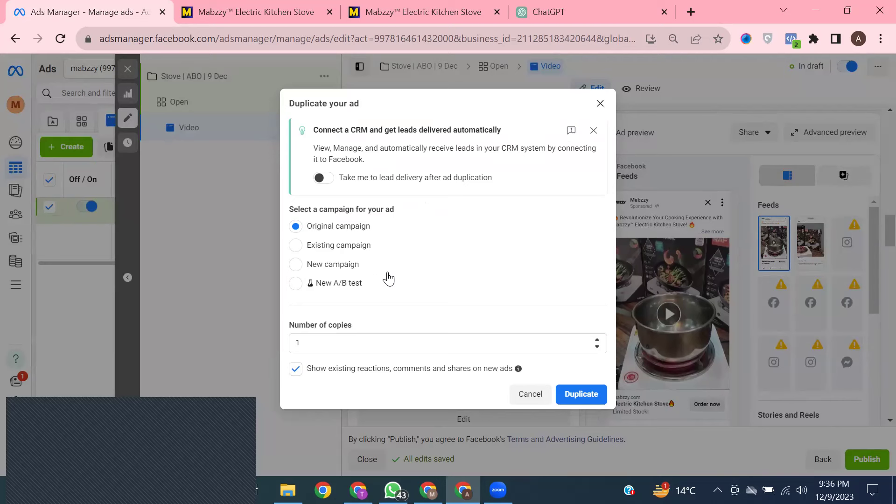
left_click(352, 347)
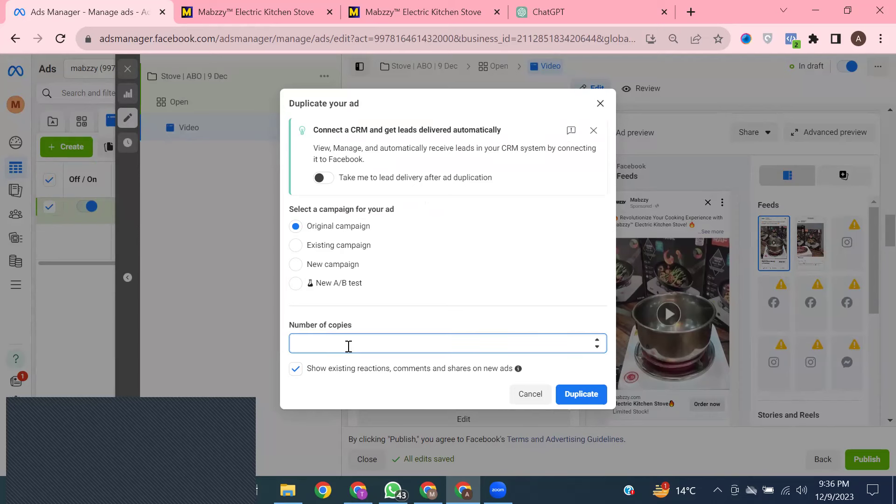
type("2")
left_click(582, 397)
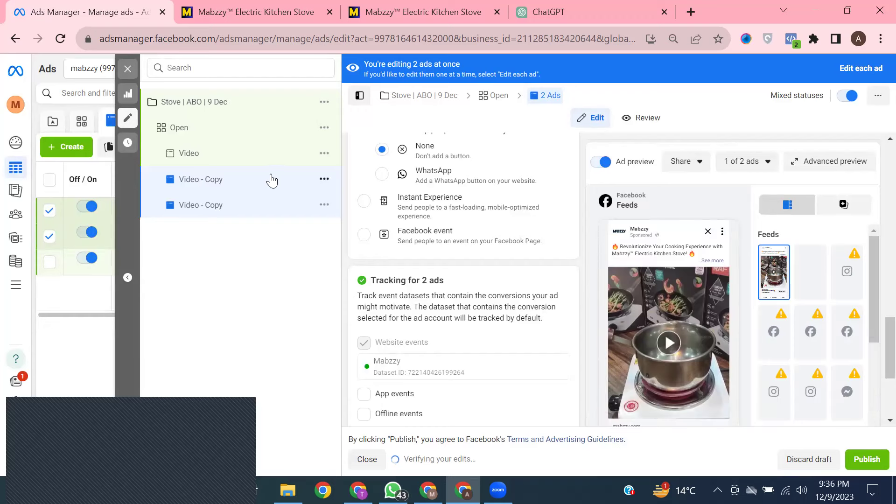
Rename the first copied ad to 'Image'.
scroll(480, 225, "up", 5)
scroll(483, 238, "up", 10)
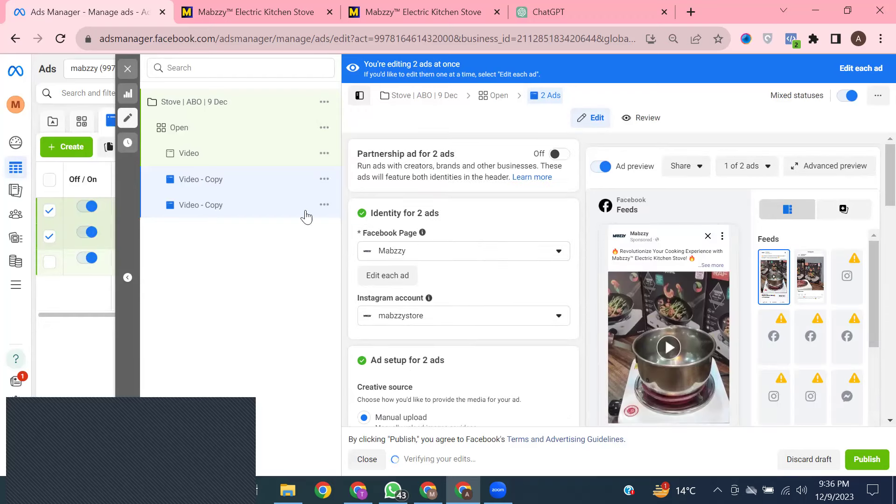
left_click(248, 181)
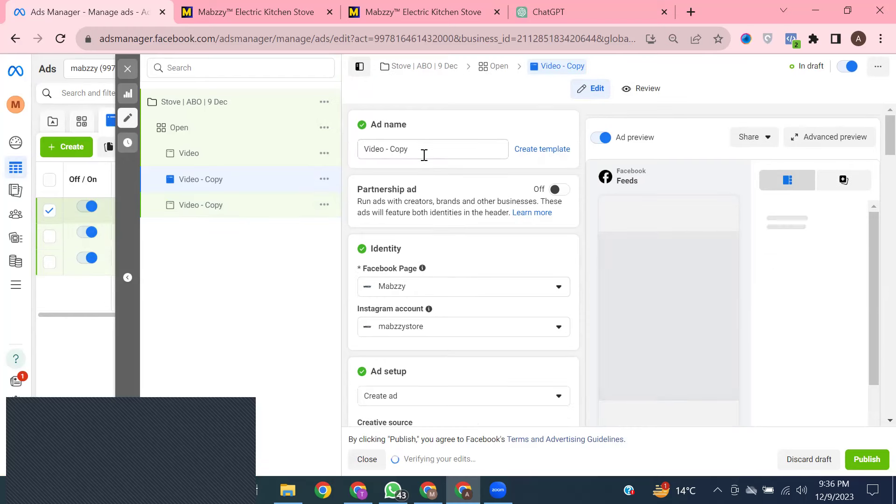
left_click(408, 150)
left_click_drag(408, 151, 378, 154)
type("2")
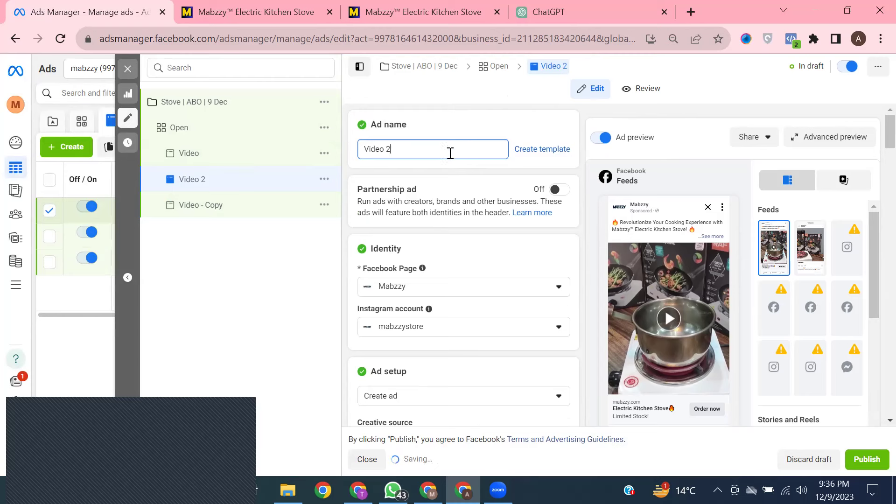
key("ctrl+a")
type("Im")
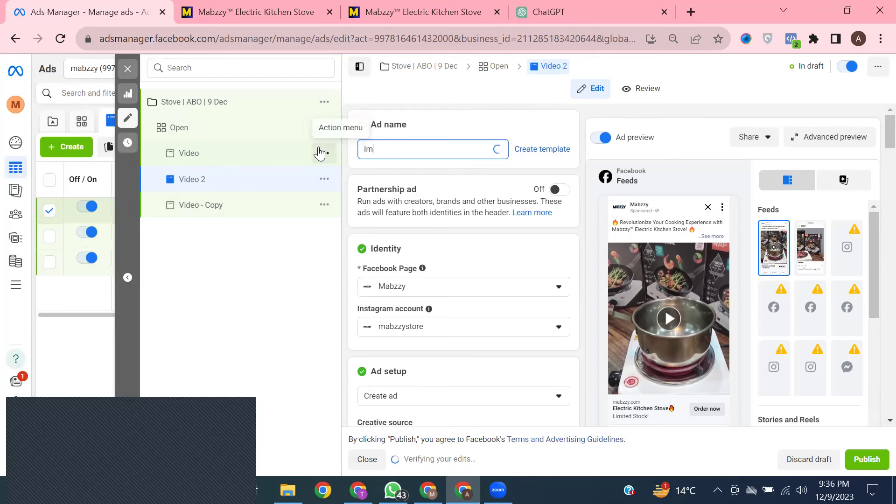
type("ager")
key("BackSpace")
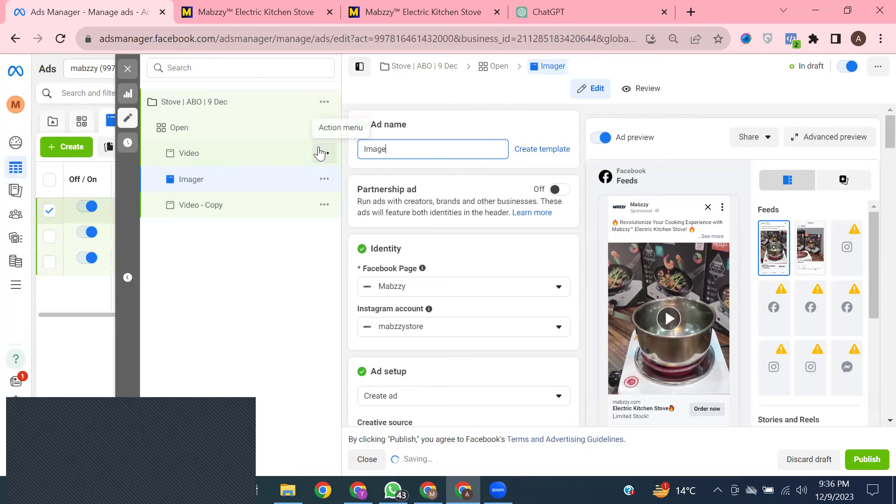
left_click(294, 280)
Remove the video from the Image ad's media.
scroll(517, 304, "down", 6)
scroll(517, 305, "down", 10)
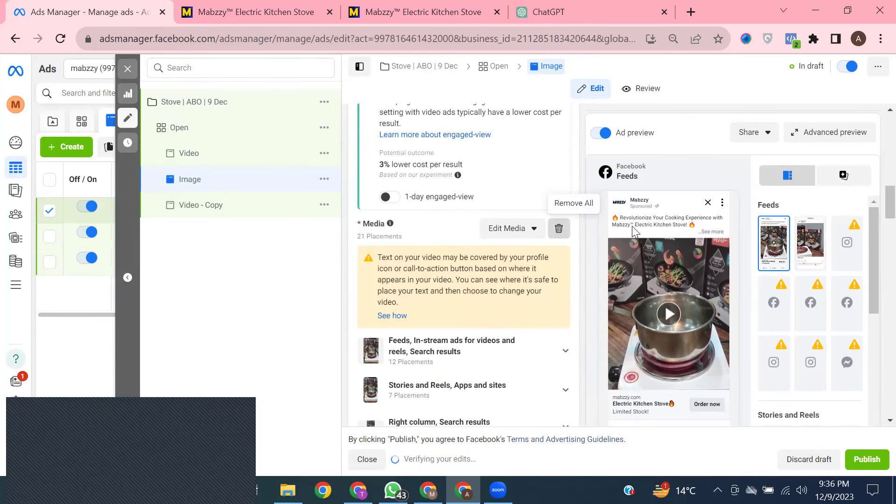
left_click(558, 228)
left_click(373, 229)
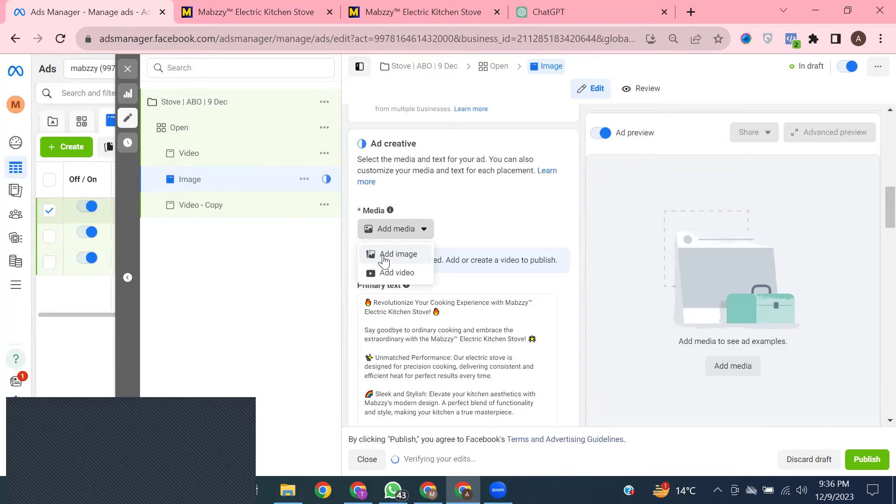
Upload 'Stove Images (2)' as the Image ad's media and keep the Original crops.
left_click(383, 257)
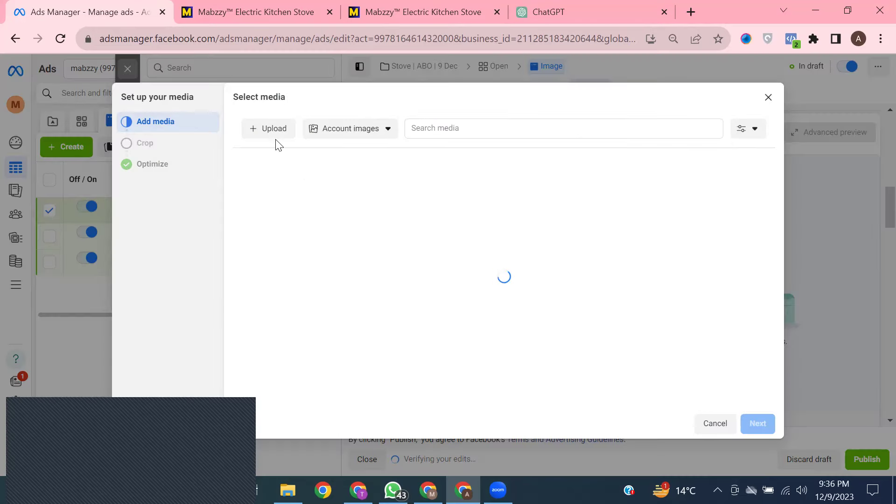
left_click(262, 133)
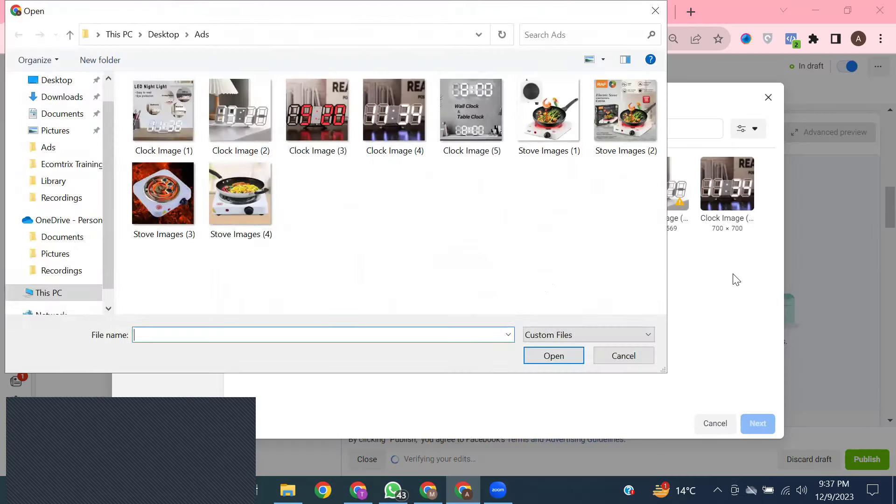
left_click(632, 123)
left_click(568, 354)
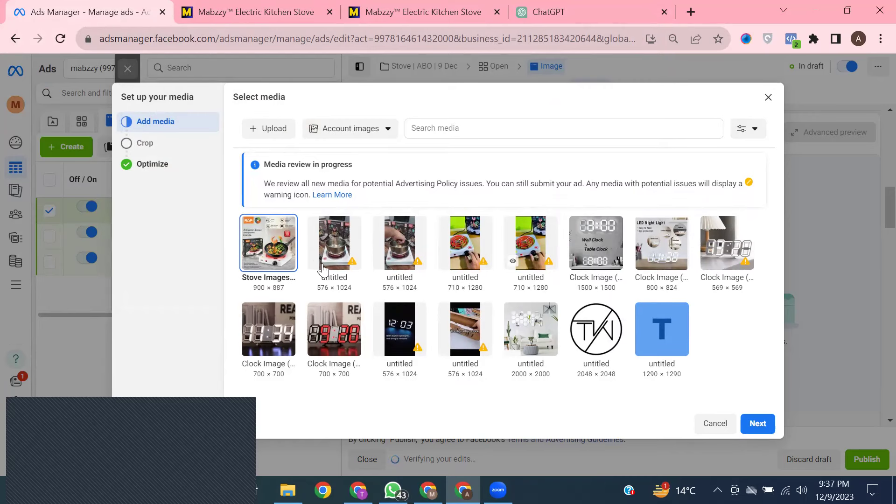
left_click(757, 424)
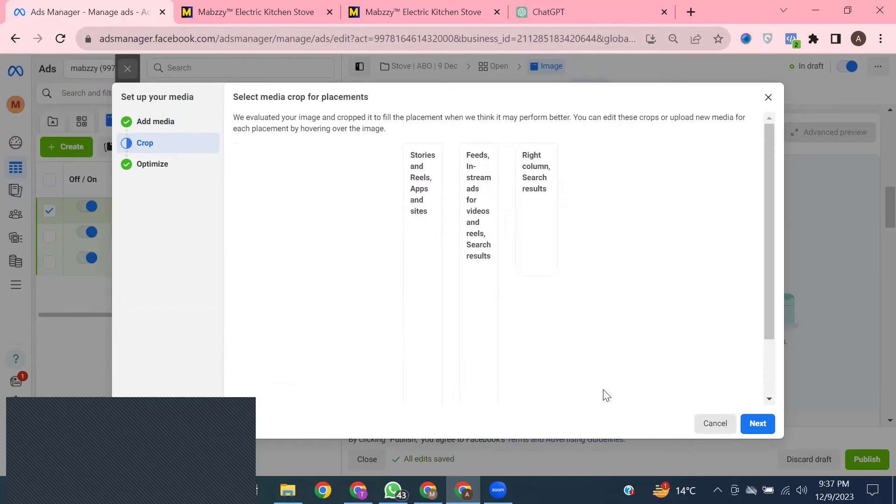
left_click(757, 424)
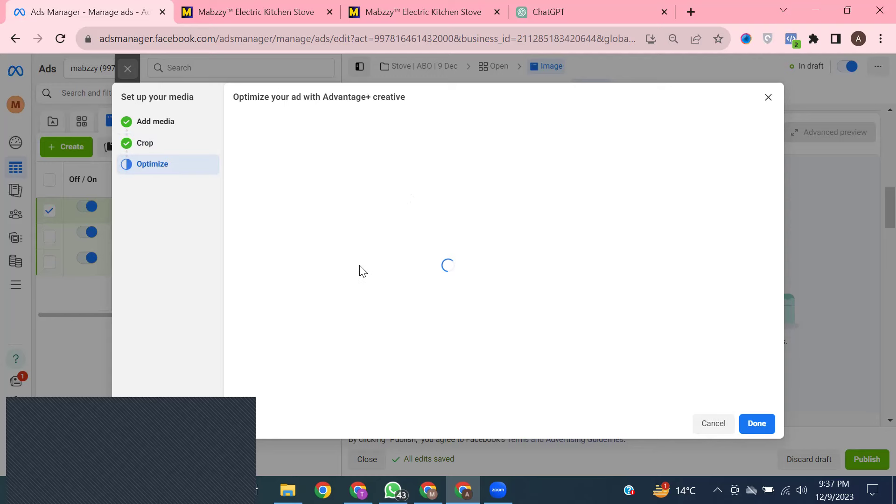
Preview the Music and Expand image enhancements, keep all optimizations on, and finish media setup.
scroll(354, 252, "down", 1)
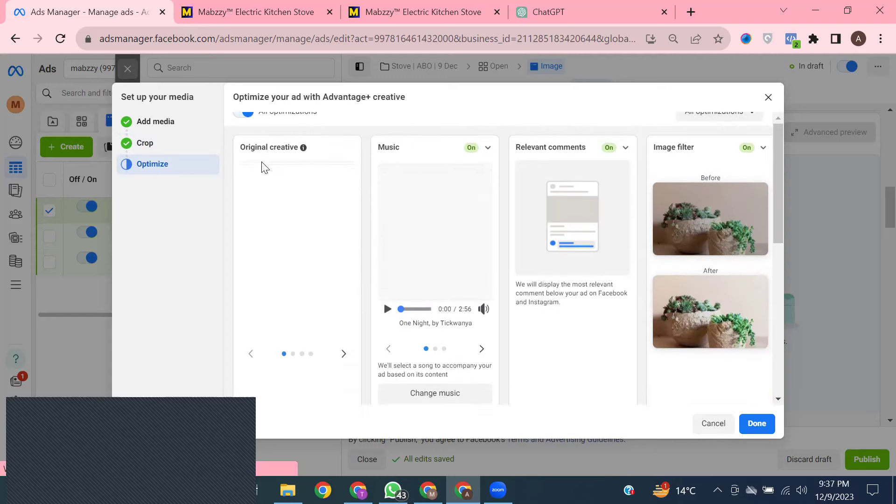
scroll(694, 302, "down", 5)
scroll(693, 300, "down", 1)
scroll(536, 294, "up", 6)
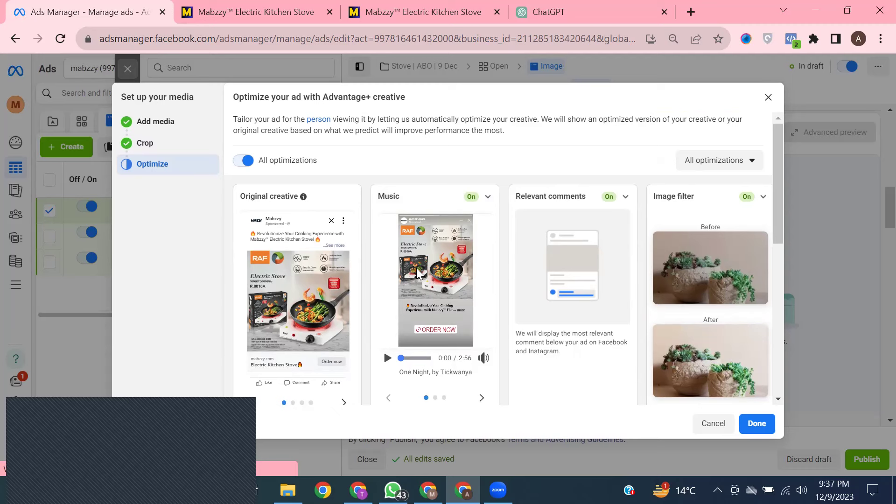
left_click(388, 359)
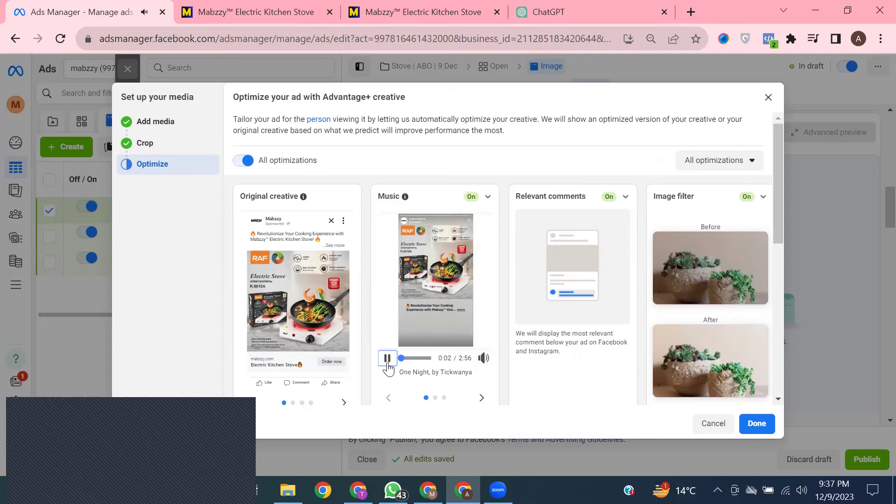
left_click(387, 360)
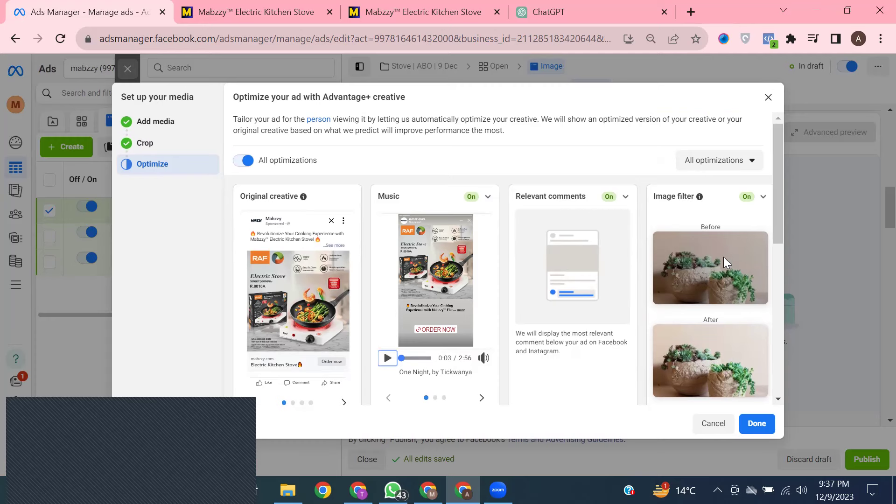
scroll(682, 290, "down", 3)
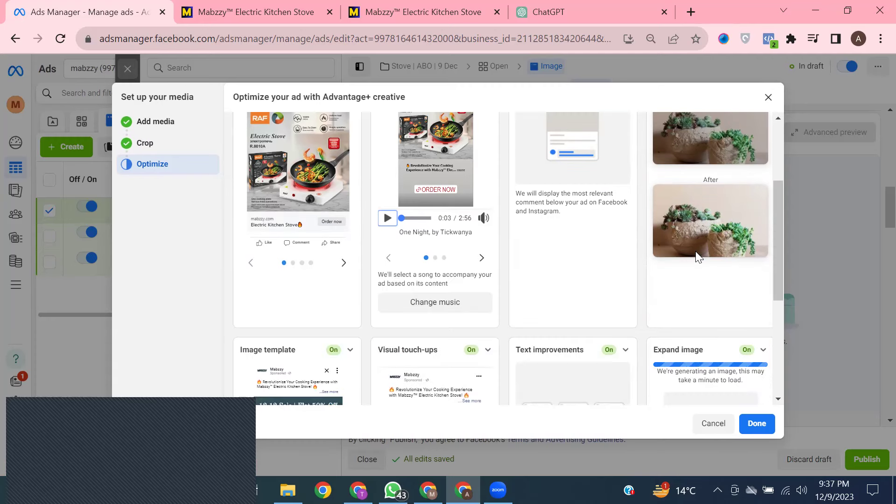
scroll(698, 255, "down", 3)
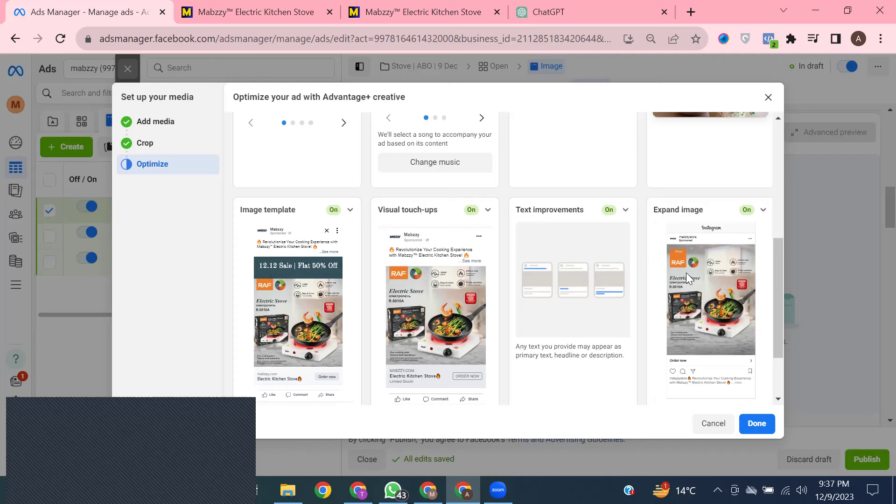
left_click(765, 210)
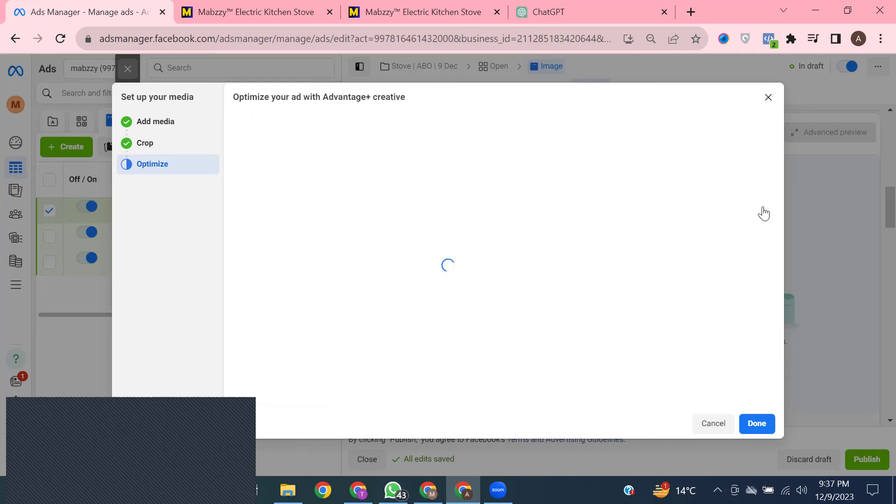
mouse_move(708, 211)
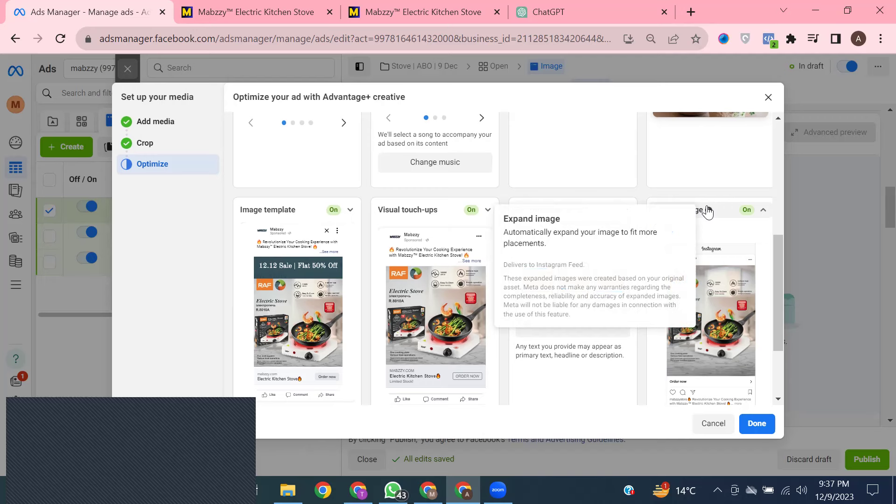
left_click(771, 425)
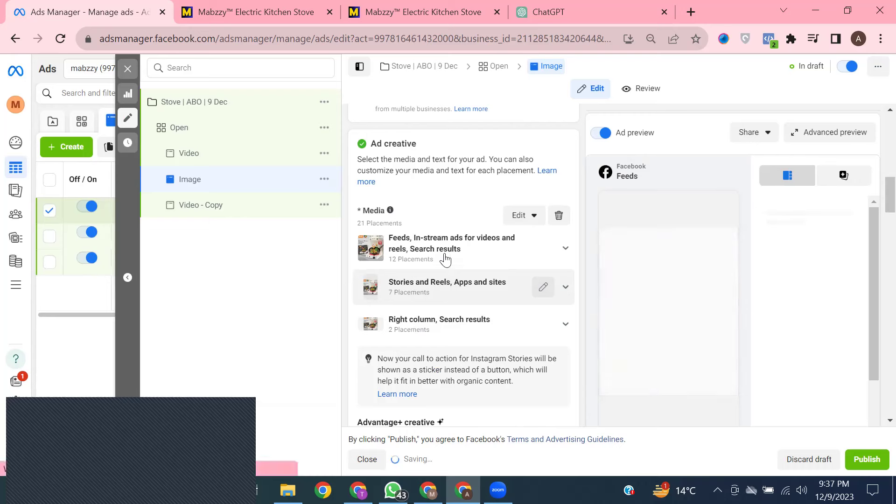
Check the Image ad shows 7/7 optimizations, then open the 'Video - Copy' ad.
scroll(410, 280, "down", 5)
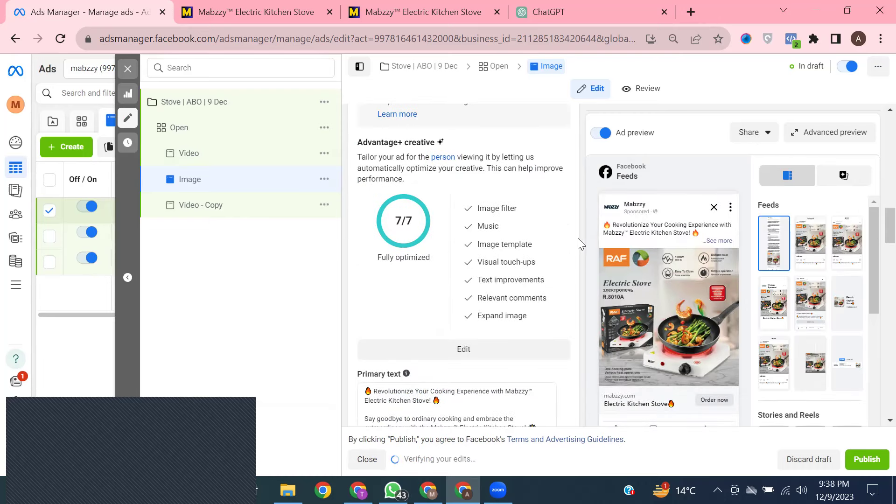
scroll(481, 262, "down", 5)
scroll(480, 271, "down", 10)
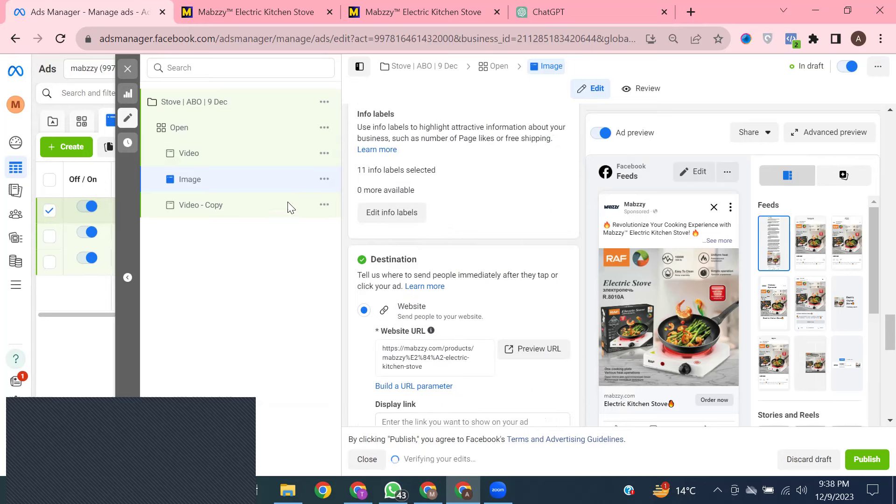
left_click(200, 206)
scroll(488, 239, "up", 15)
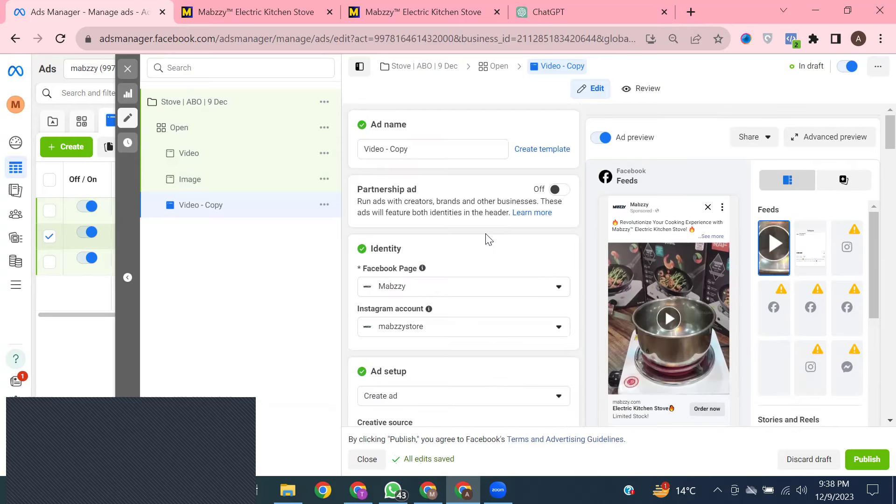
Rename the copied ad to 'Carousel'.
triple_click(420, 149)
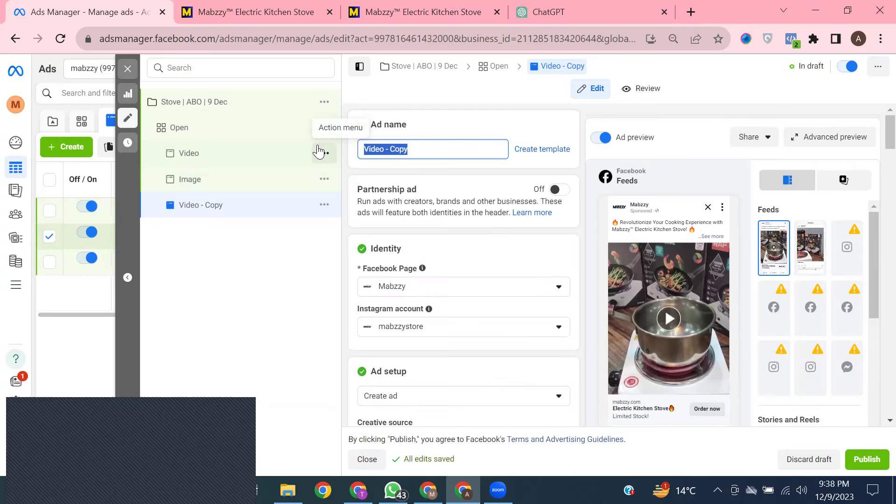
type("Carousel")
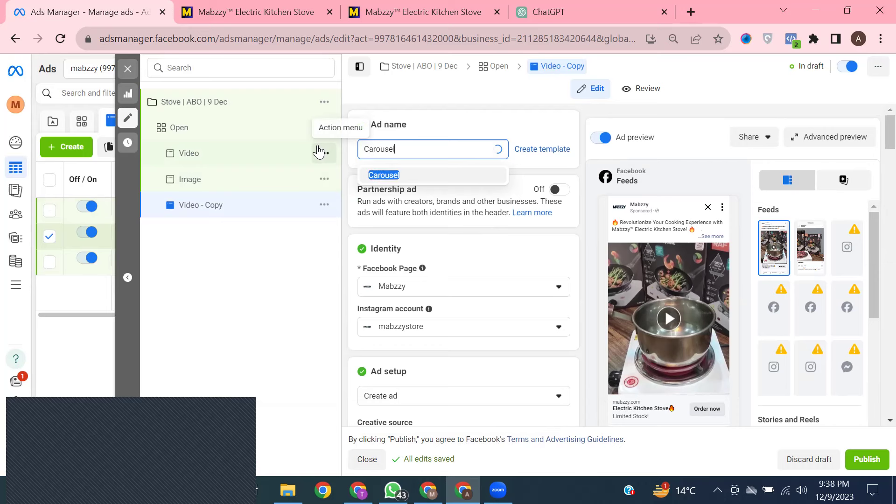
left_click(279, 252)
Switch the ad's format to Carousel.
scroll(423, 240, "down", 5)
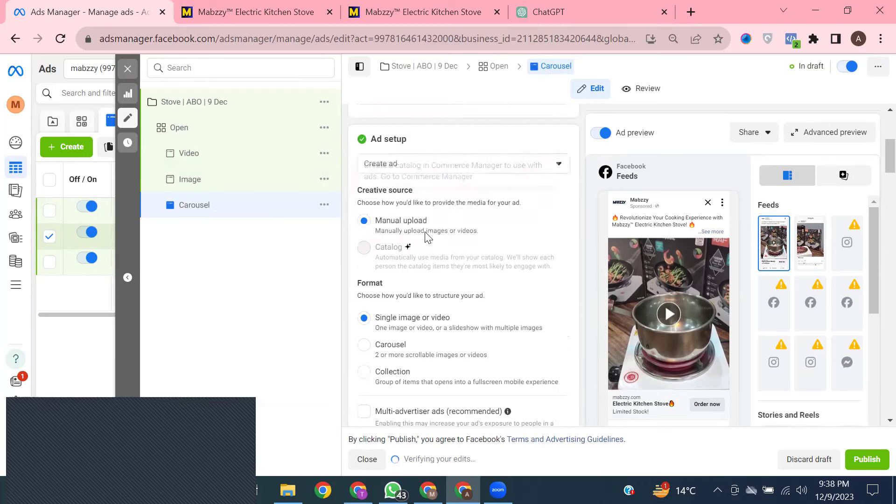
scroll(441, 206, "down", 10)
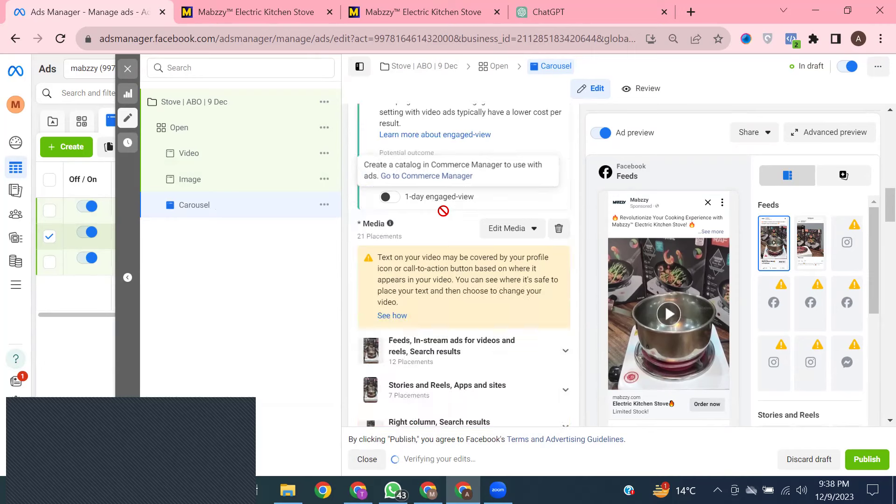
scroll(443, 211, "up", 10)
left_click_drag(382, 341, 472, 343)
left_click(473, 347)
scroll(472, 348, "down", 3)
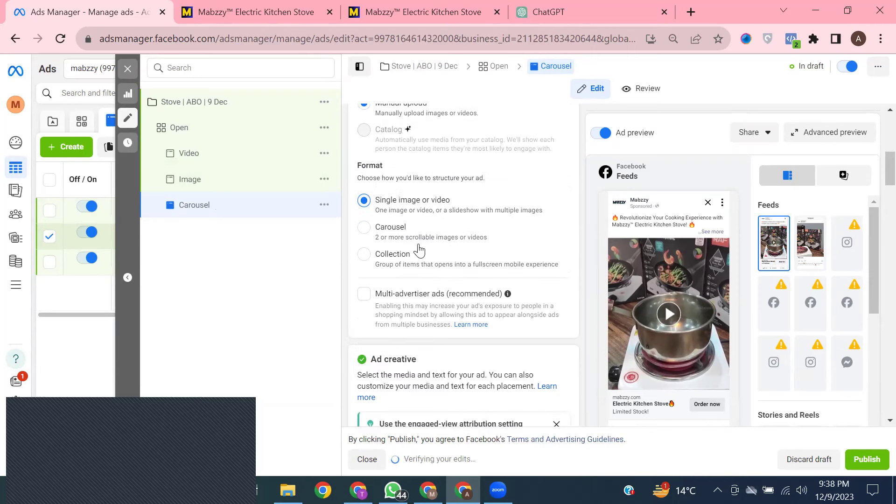
left_click(382, 229)
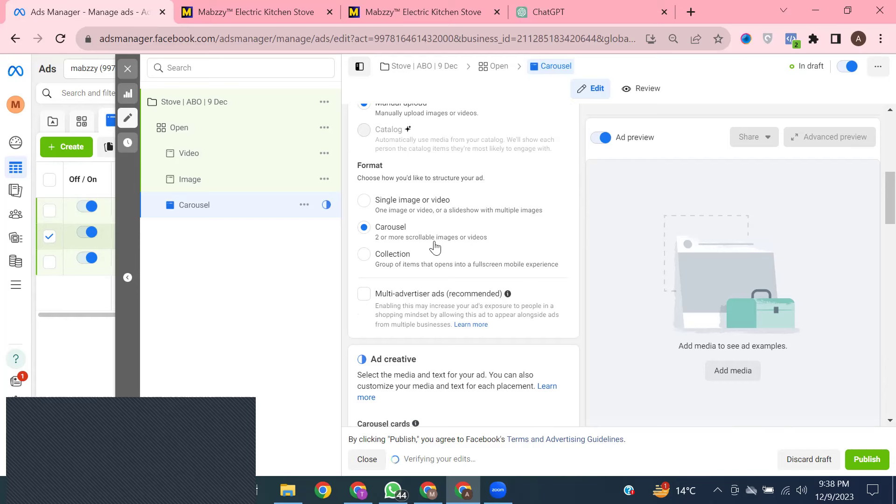
scroll(486, 355, "down", 5)
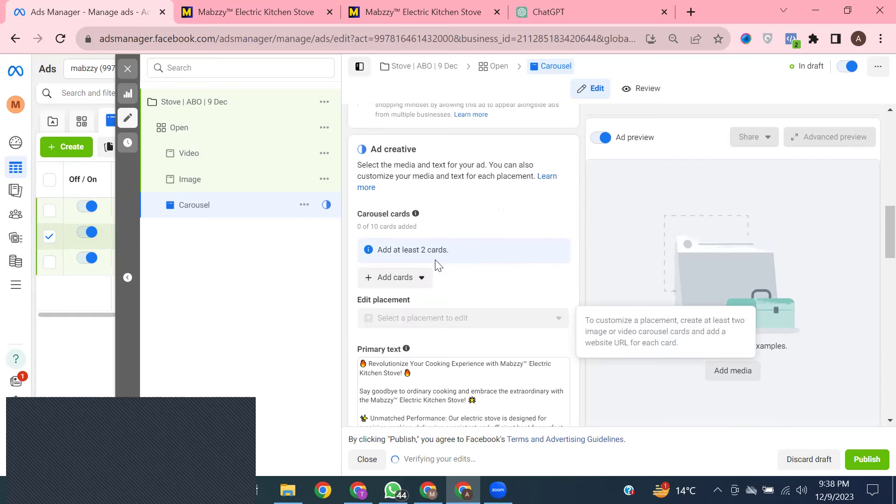
scroll(438, 265, "down", 2)
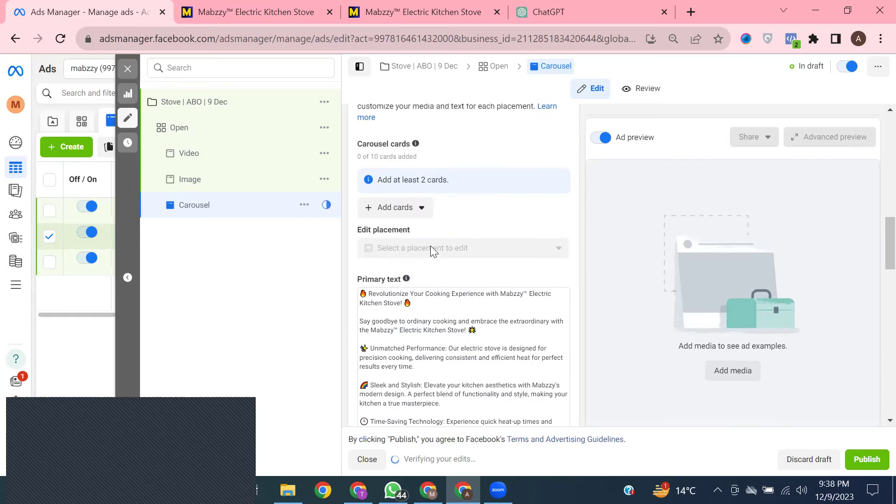
Upload Stove Images (1), (3) and (4) as new carousel image cards.
left_click(391, 213)
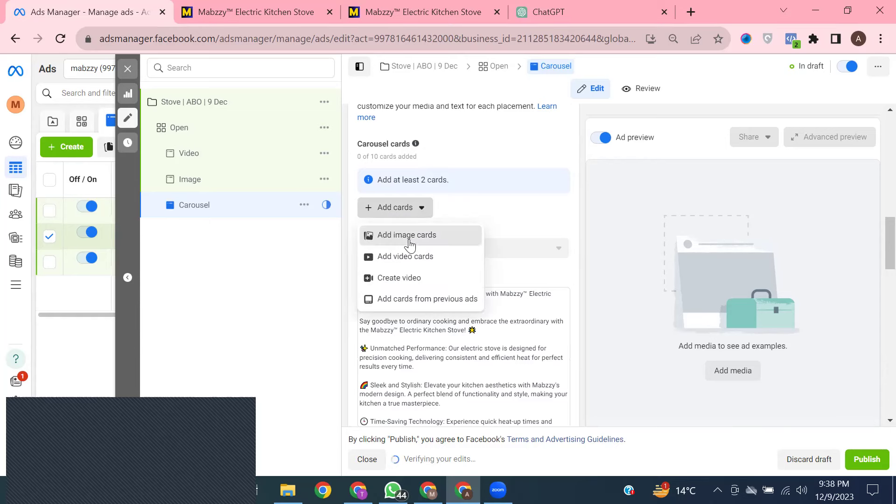
left_click(407, 236)
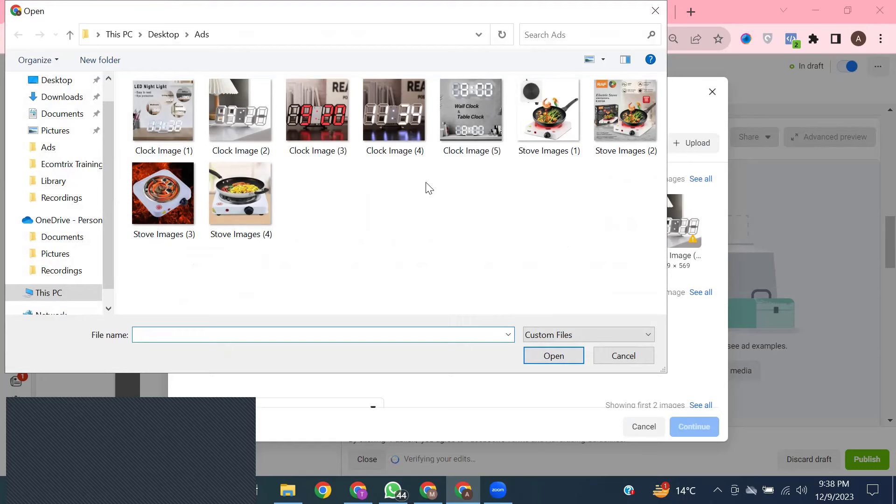
left_click(537, 110)
left_click(227, 193, "ctrl")
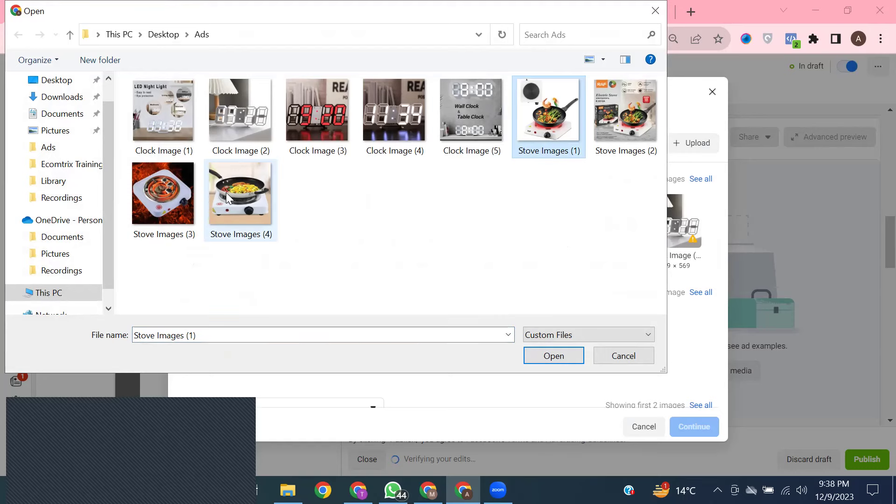
left_click(175, 208, "ctrl")
left_click(573, 359)
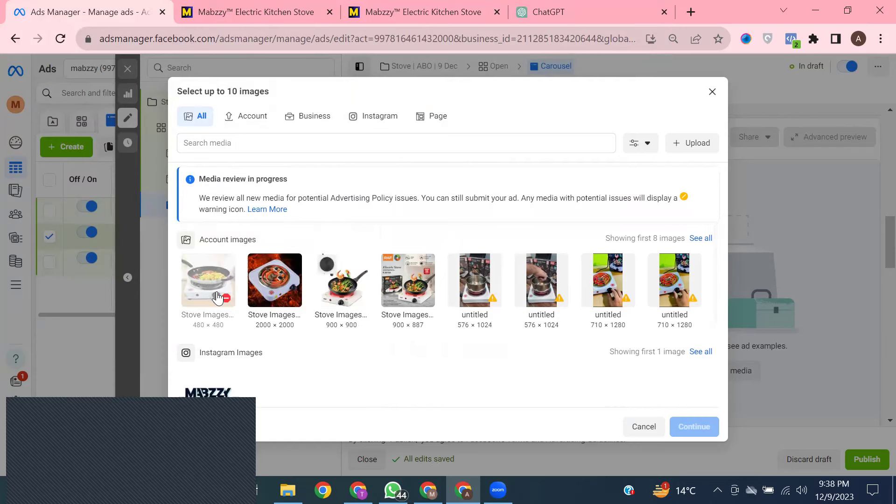
Pick the 900×887, 900×900 and 2000×2000 stove images as the three carousel cards.
left_click(350, 281)
left_click(292, 292)
left_click(348, 293)
left_click(298, 283)
left_click(382, 282)
left_click(324, 297)
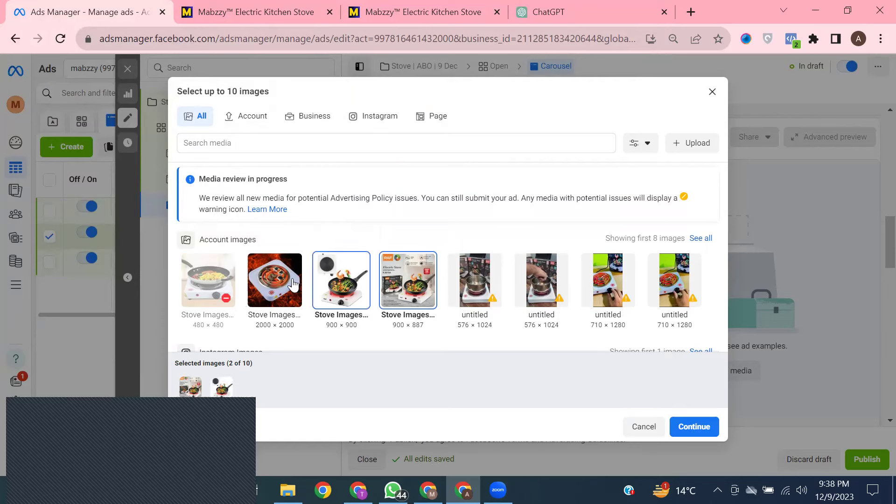
left_click(256, 298)
left_click(694, 427)
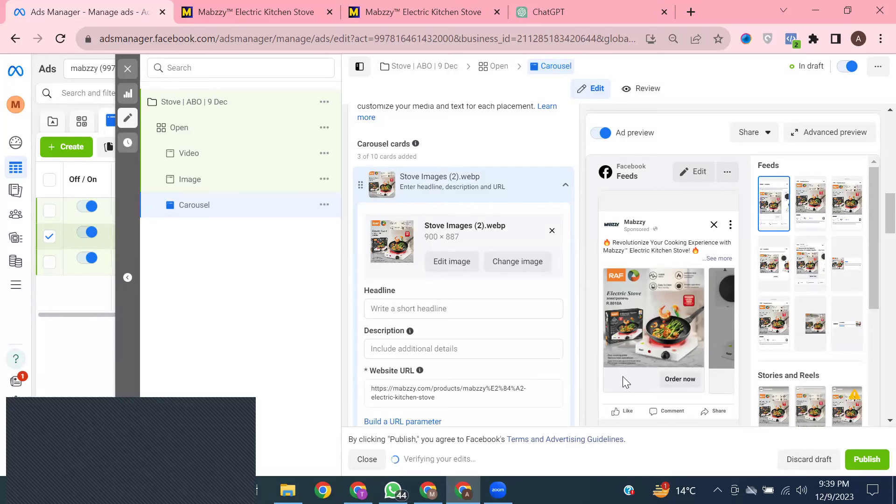
Step through the three carousel card previews and reopen the first card's editor.
left_click(723, 338)
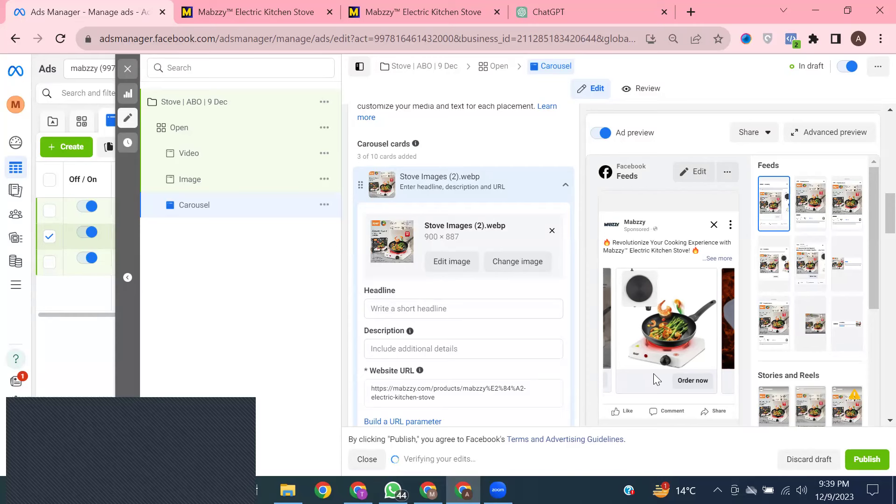
left_click(727, 325)
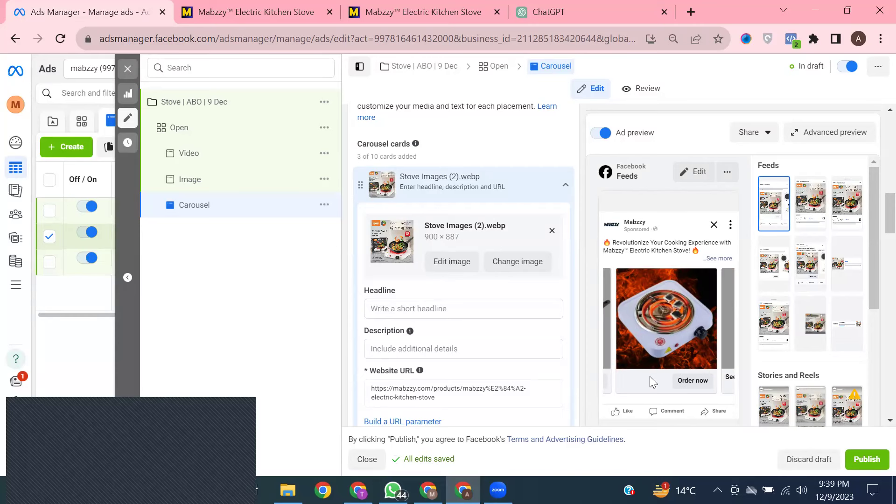
left_click(609, 347)
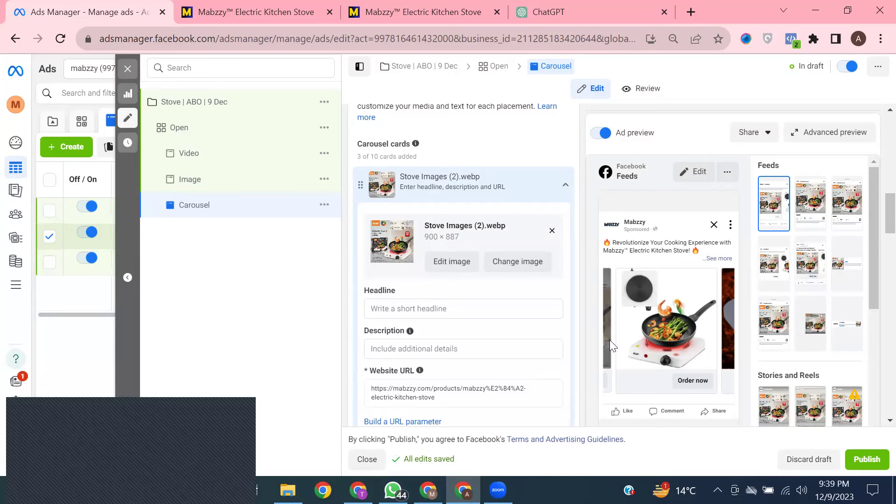
left_click(610, 339)
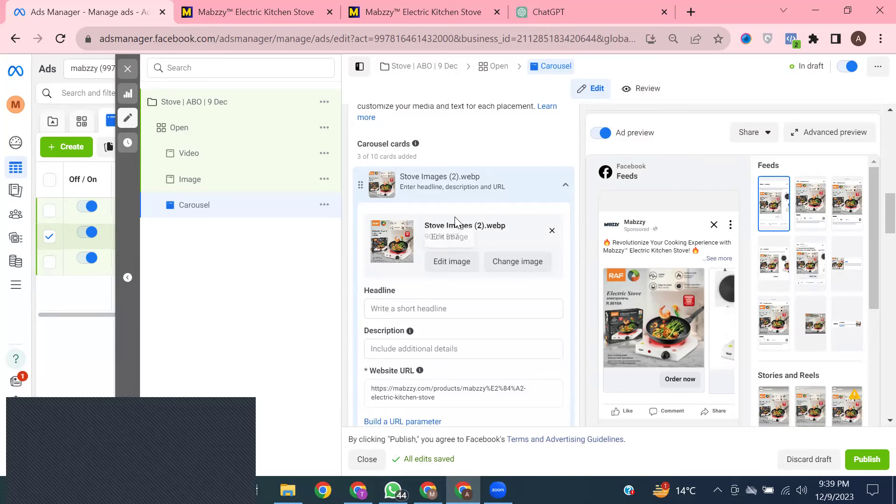
scroll(453, 219, "down", 3)
scroll(438, 196, "up", 2)
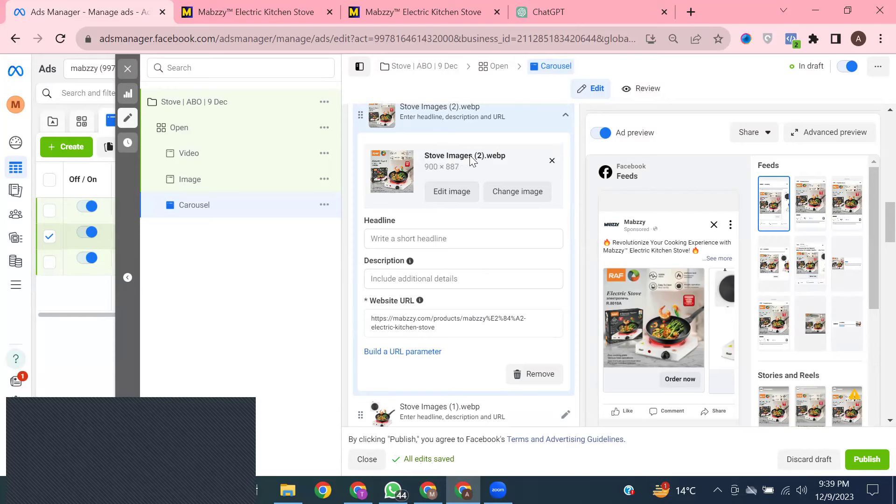
left_click(552, 115)
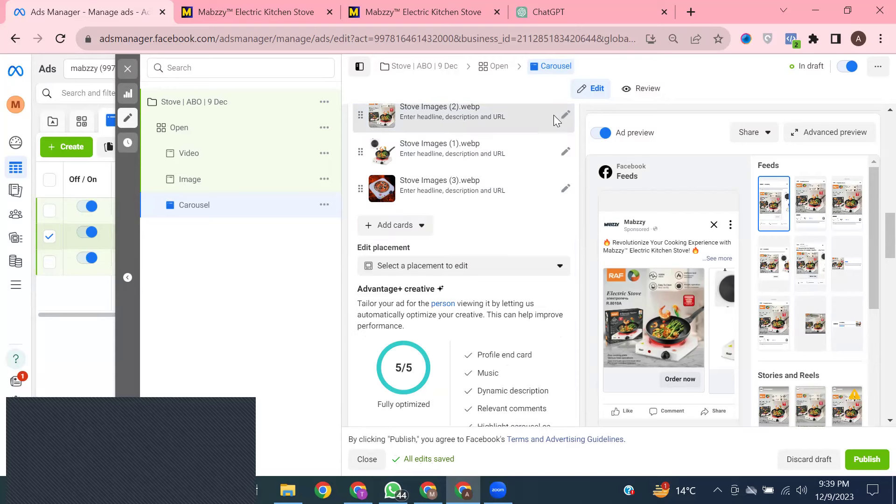
left_click(563, 115)
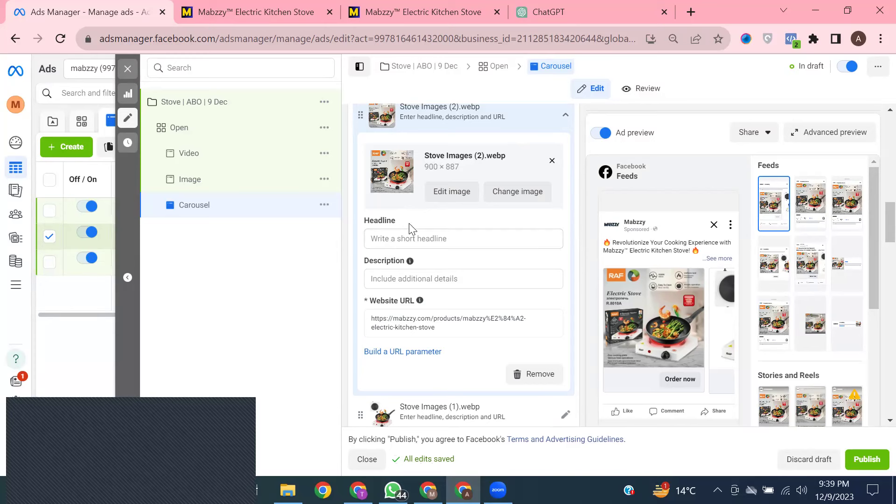
Enter '12.12 Sale' as the first carousel card's headline.
left_click(410, 241)
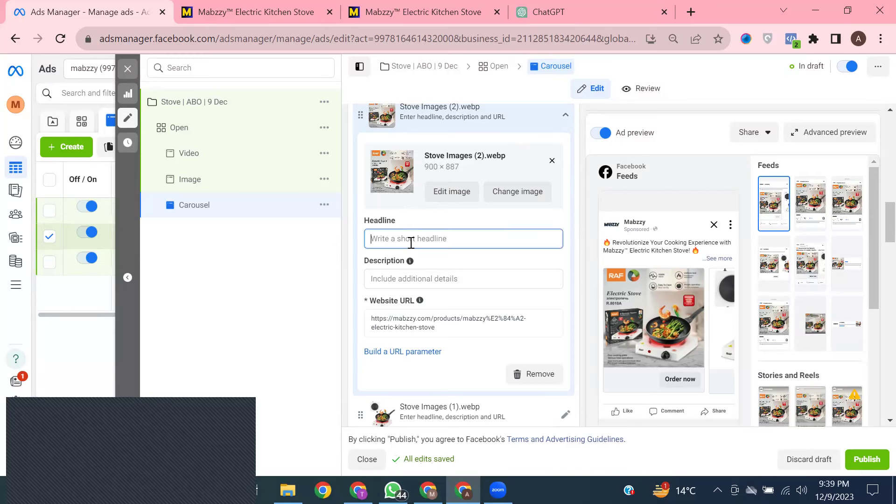
type("Ali")
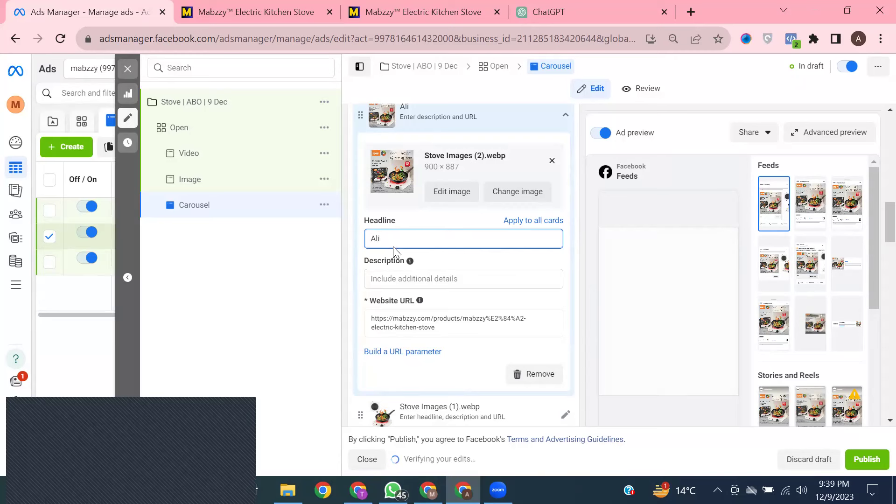
left_click(607, 376)
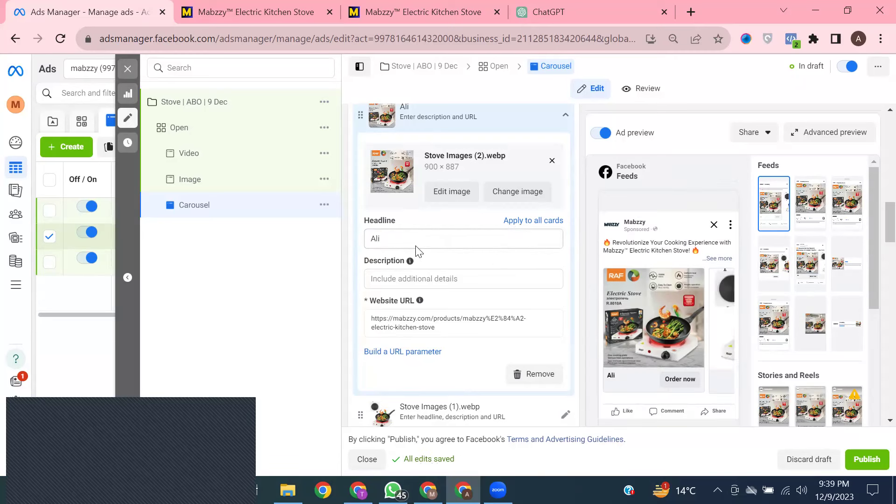
left_click(398, 241)
left_click_drag(398, 241, 351, 246)
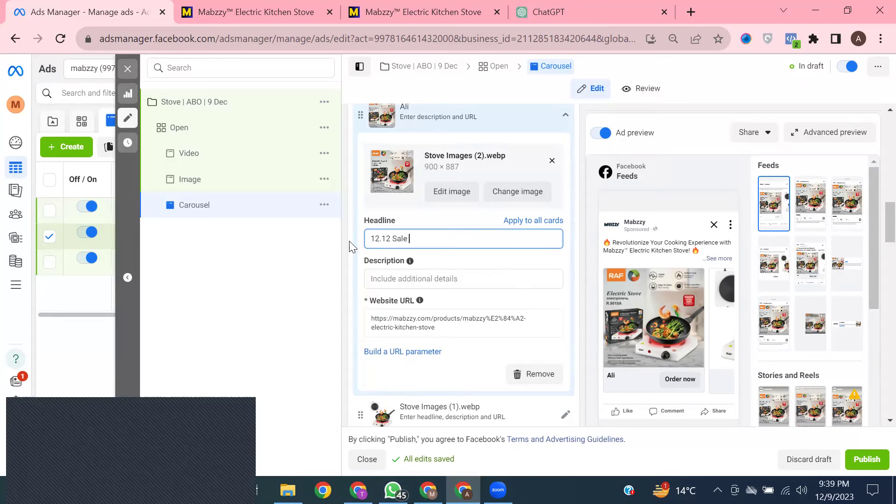
left_click(550, 282)
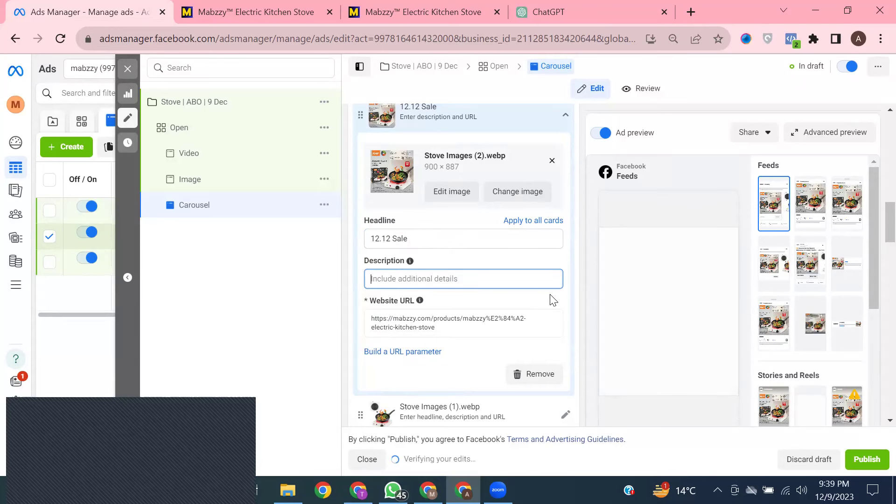
Add 'Limited Stock' as the first card's description.
type("Li")
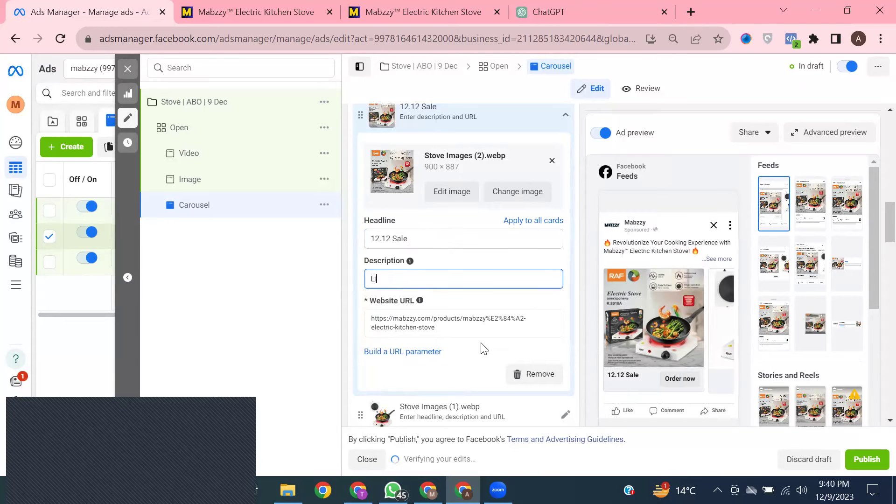
type("mited")
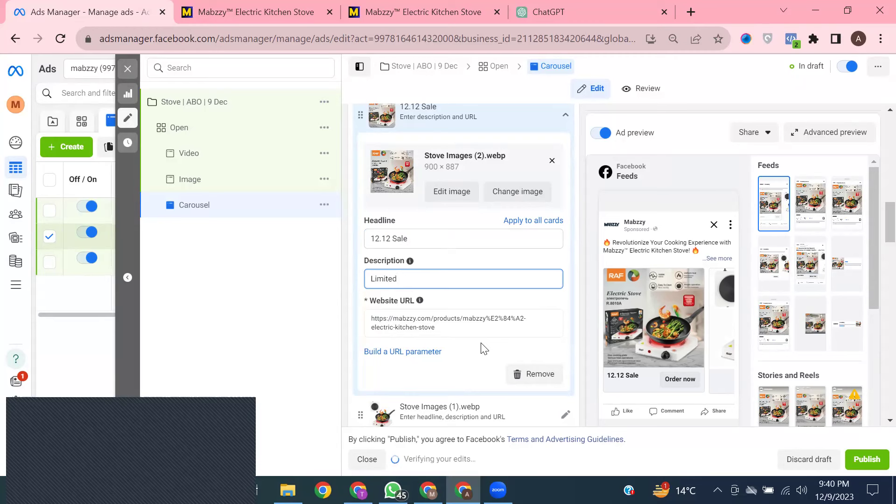
type(" Stock")
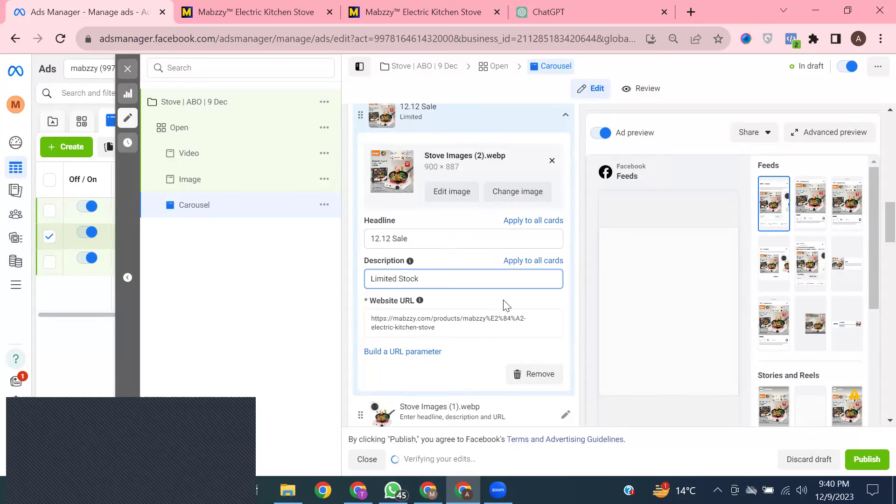
left_click(280, 294)
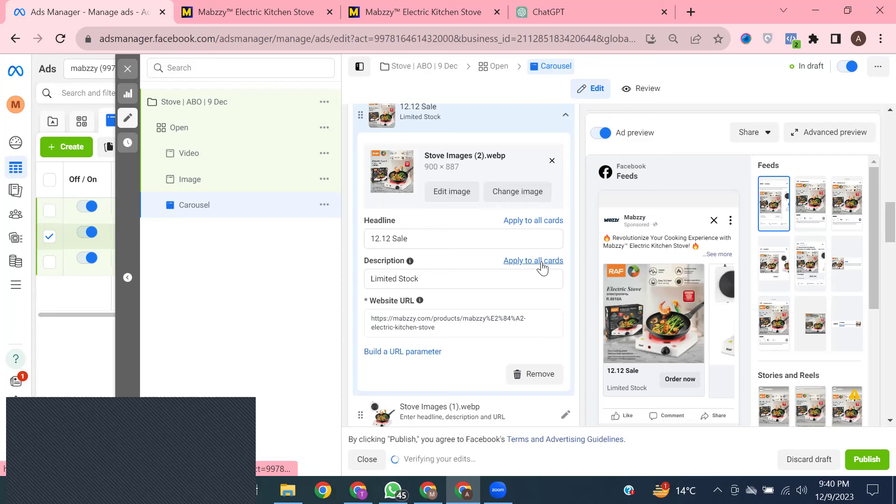
scroll(472, 288, "down", 3)
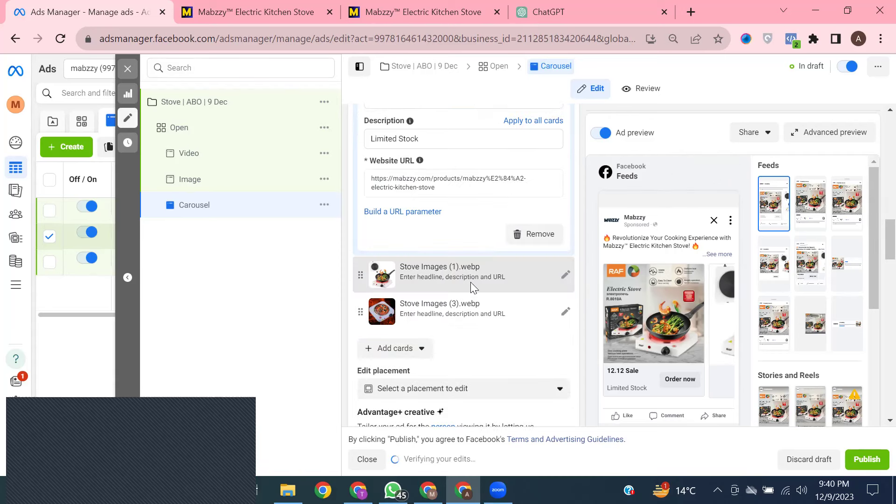
left_click(513, 271)
Fill the Stove Images (1) card with headline 'Free Shipping' and description '4.9/5 rated', then expand Stove Images (3).
left_click(437, 139)
type("Free Shipping")
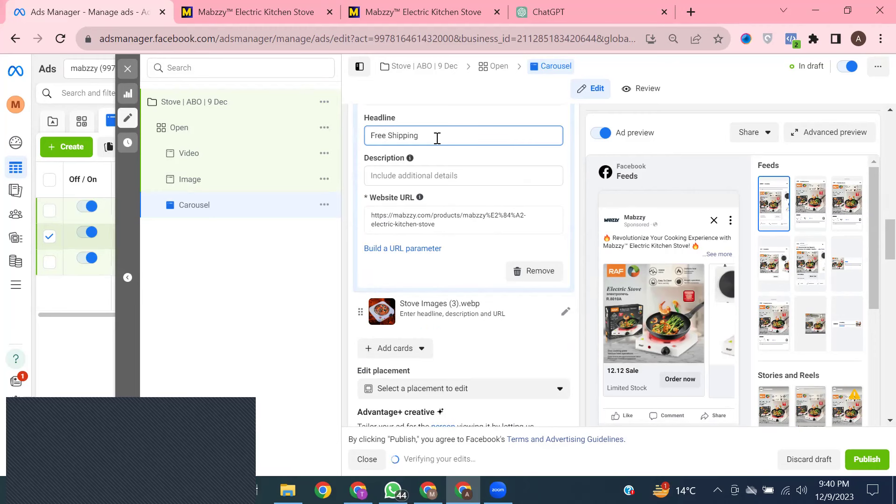
left_click(454, 175)
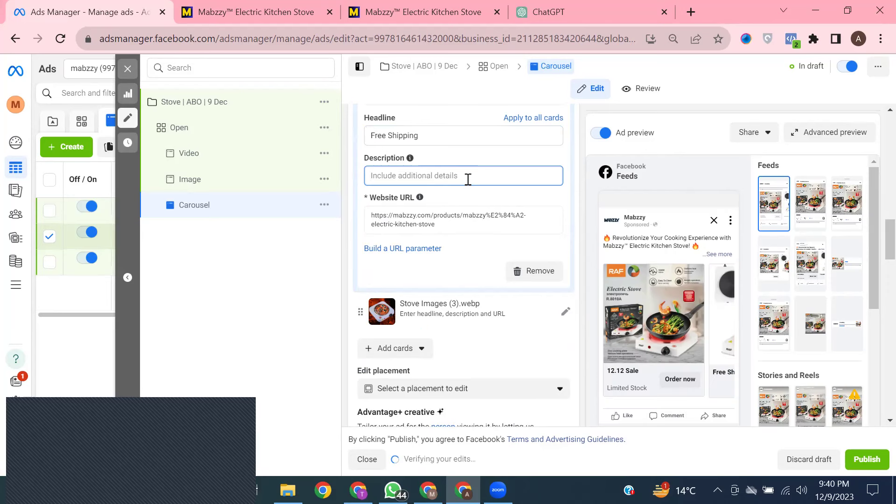
type("4.")
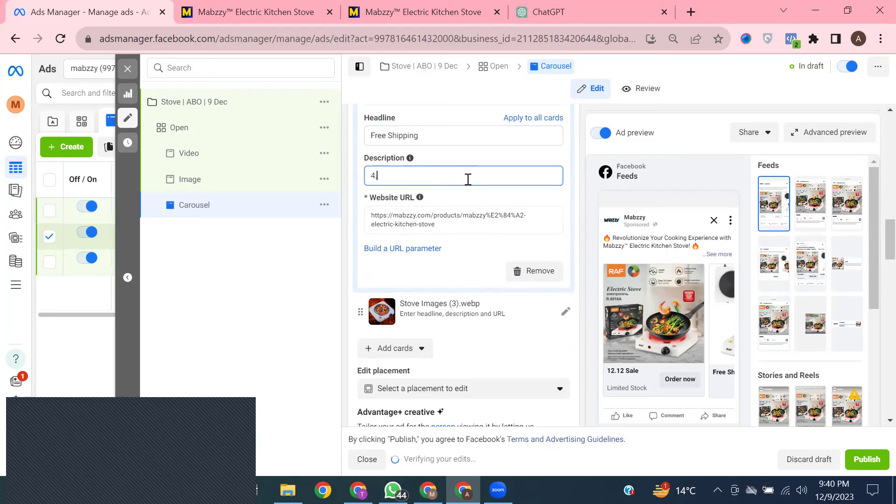
type("9/")
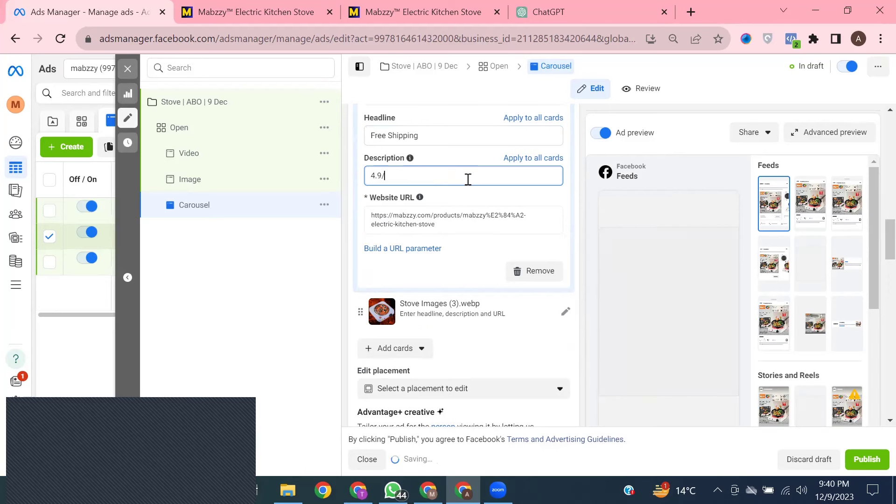
type("5 rated")
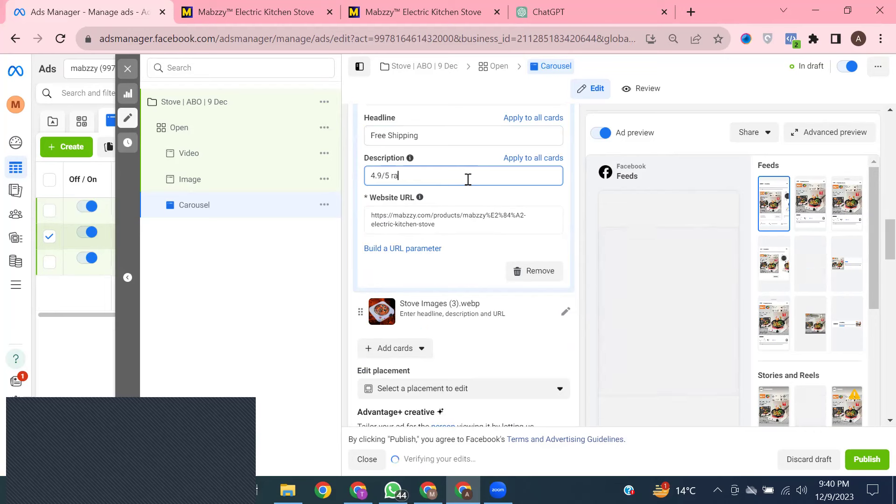
left_click(413, 321)
left_click(438, 172)
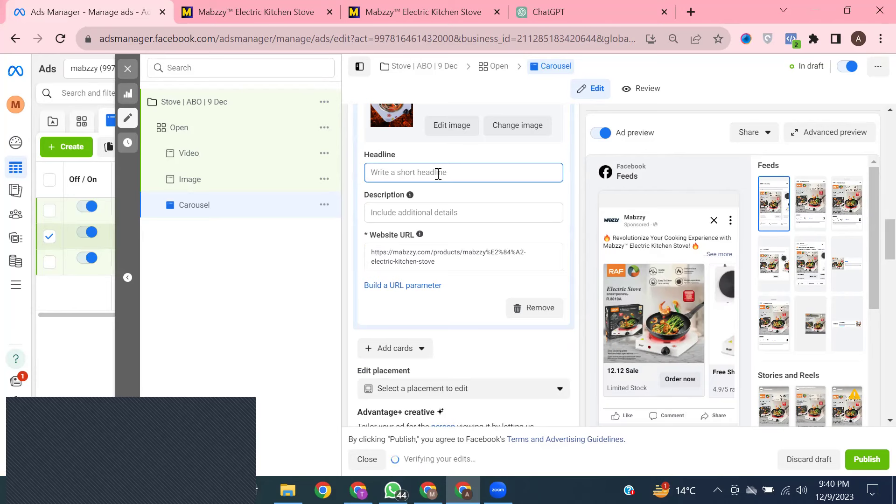
Enter 'Limited Stock' as the third card's headline, correcting the typo.
type("Limityed Stock")
left_click(395, 173)
key("BackSpace")
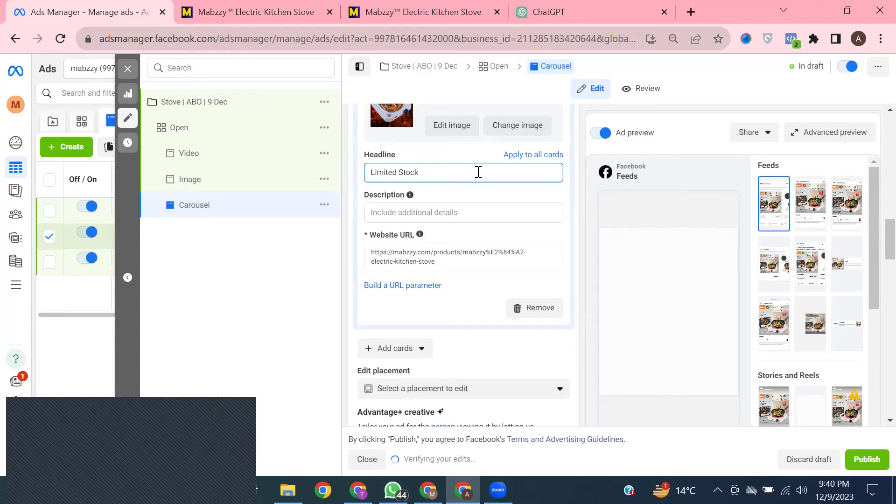
scroll(460, 244, "up", 5)
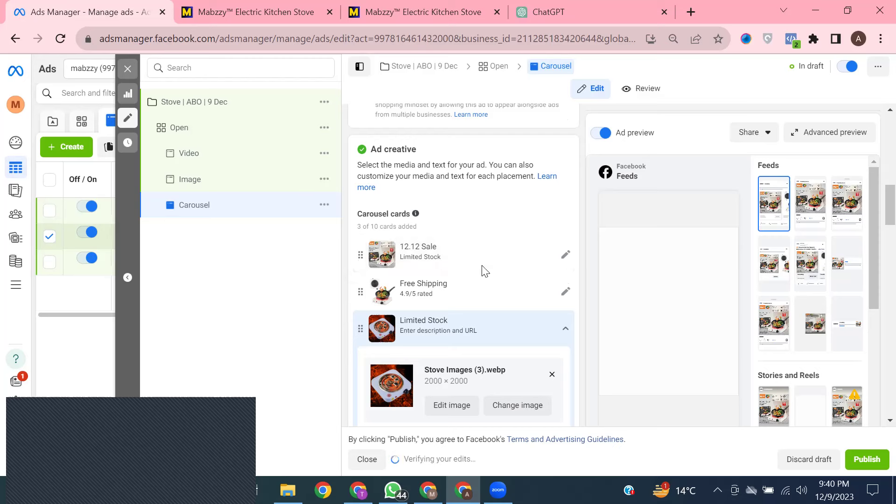
scroll(491, 277, "down", 5)
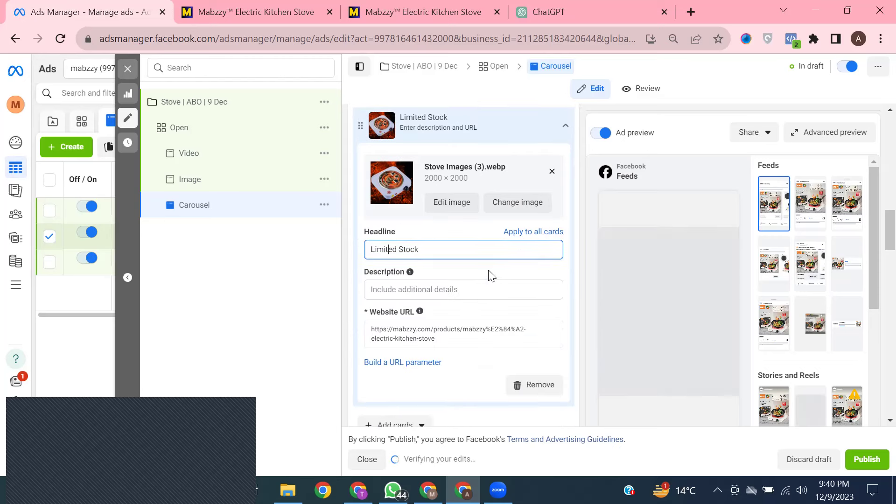
Set the third card's description to 'Today's Offer' and preview the Limited Stock card.
left_click(422, 278)
type("Satisf")
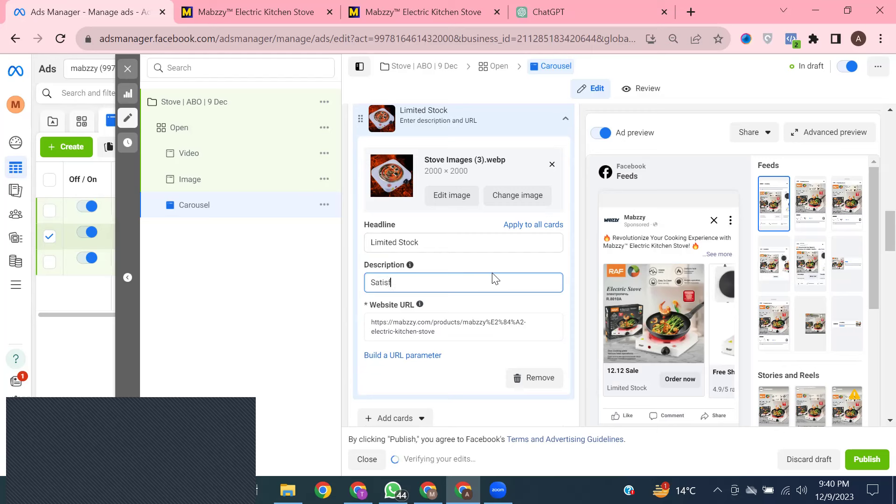
type("ied Customers")
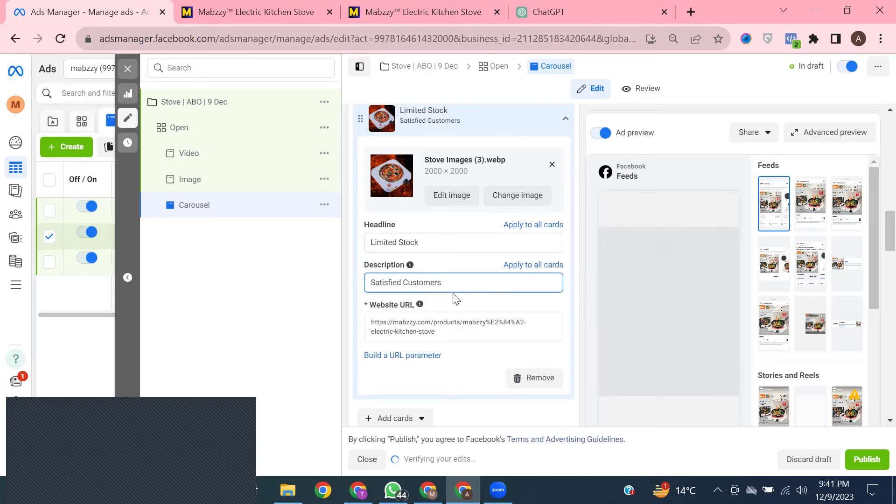
left_click_drag(451, 285, 333, 287)
type("Sale")
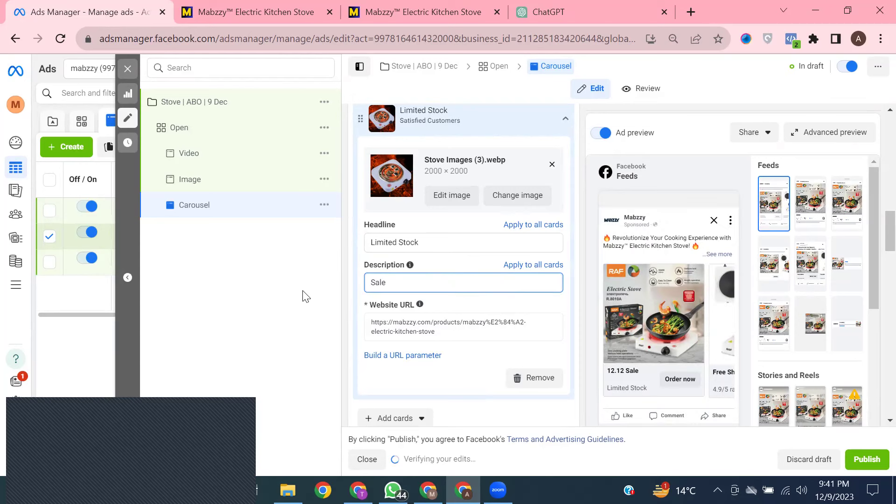
key("BackSpace")
key("BackSpace")
key("BackSpace")
key("BackSpace")
key("BackSpace")
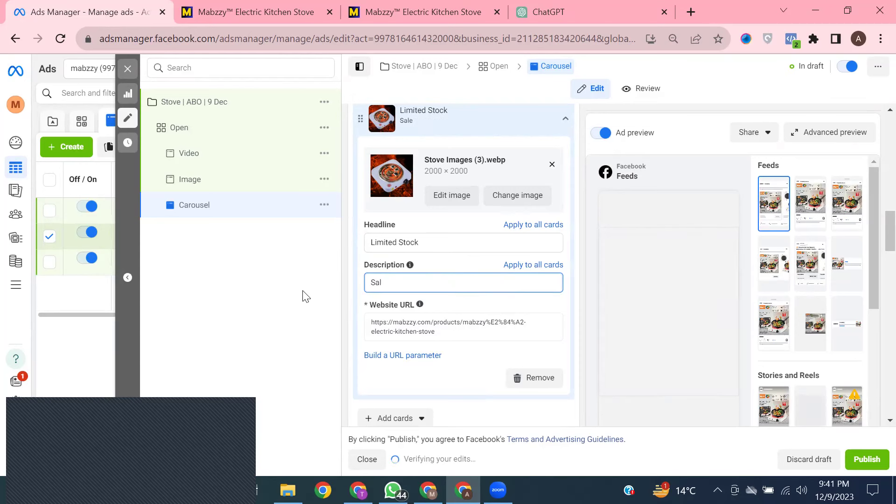
type("Today")
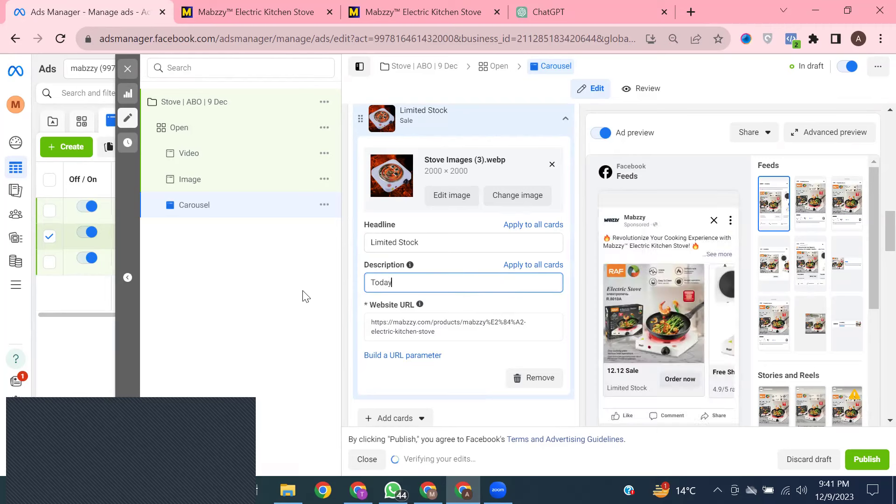
type("'s Offe")
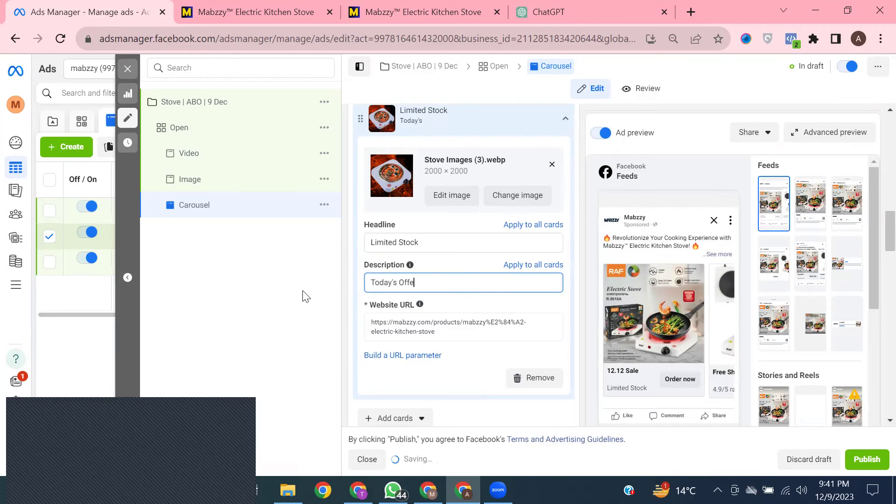
type("r")
left_click(298, 281)
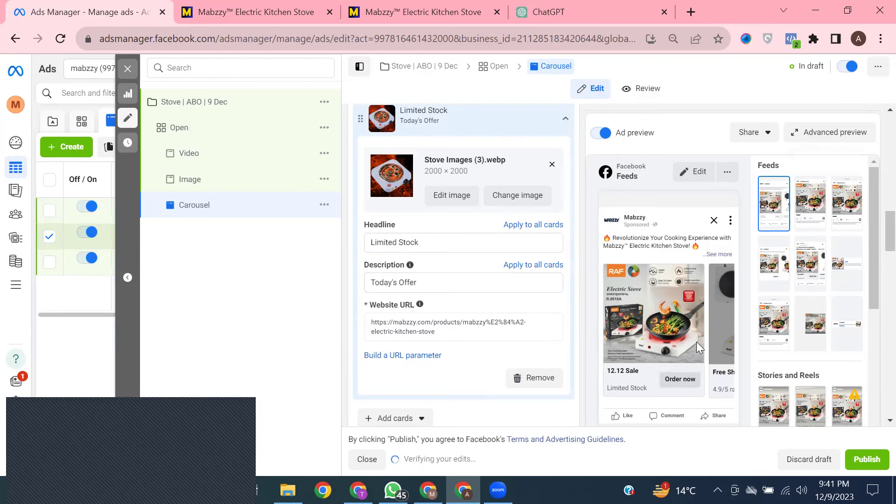
scroll(663, 364, "right", 3)
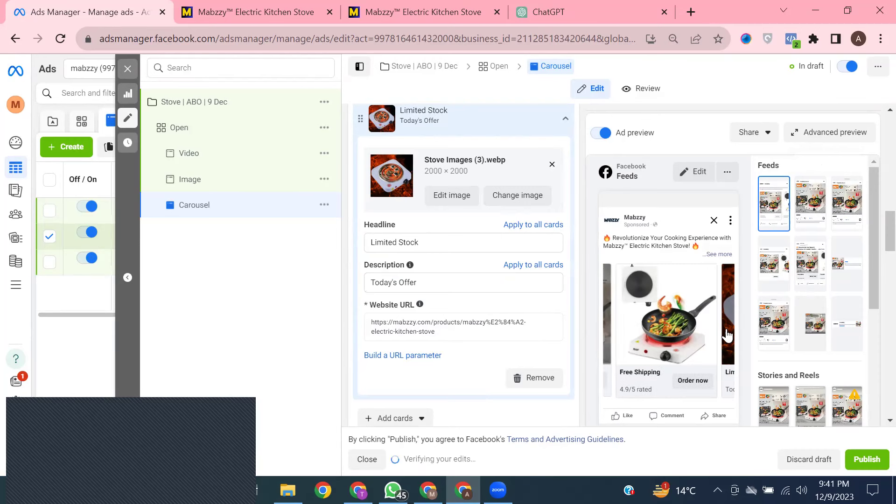
left_click(730, 320)
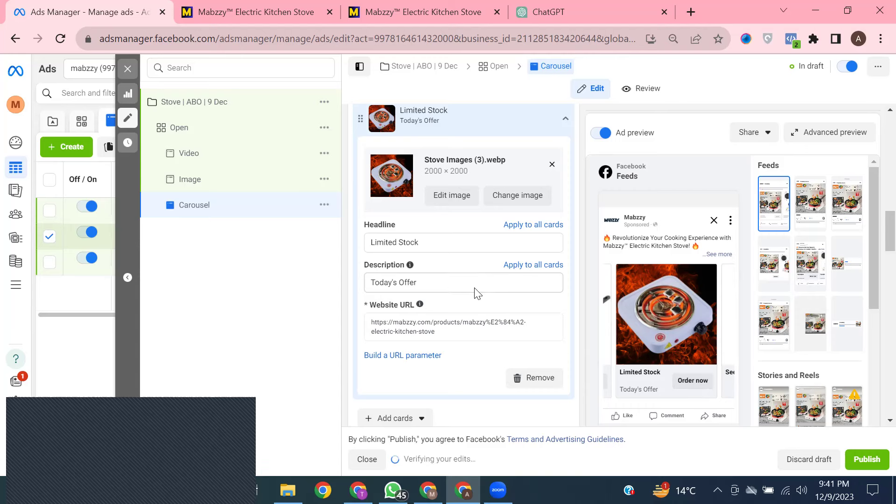
scroll(474, 292, "up", 8)
Expand the 12.12 Sale card and check its website URL.
scroll(475, 291, "down", 5)
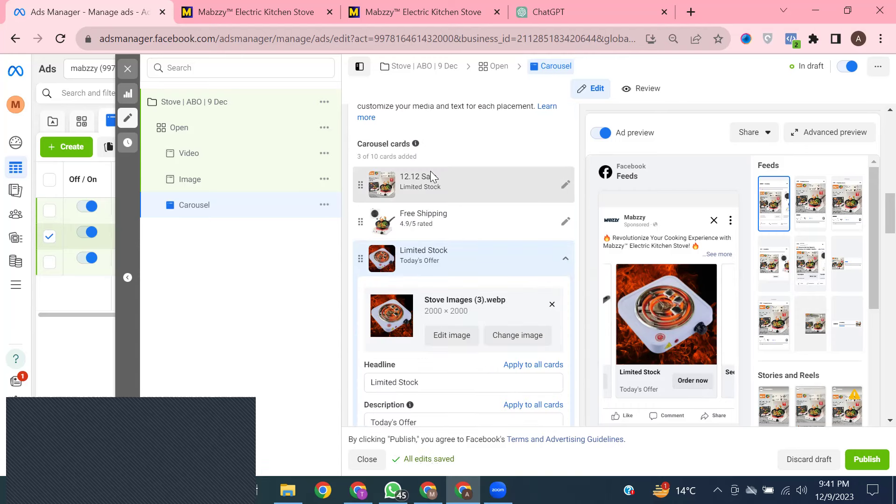
left_click(423, 181)
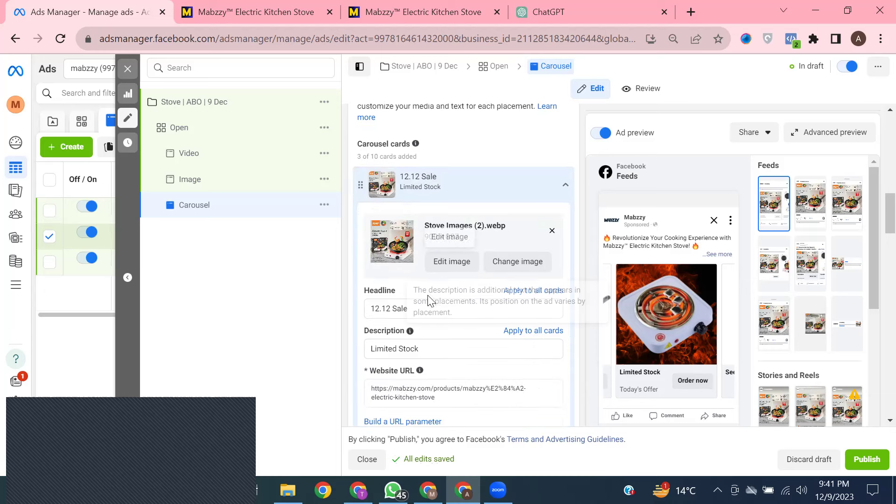
scroll(444, 364, "down", 2)
left_click_drag(443, 328, 365, 322)
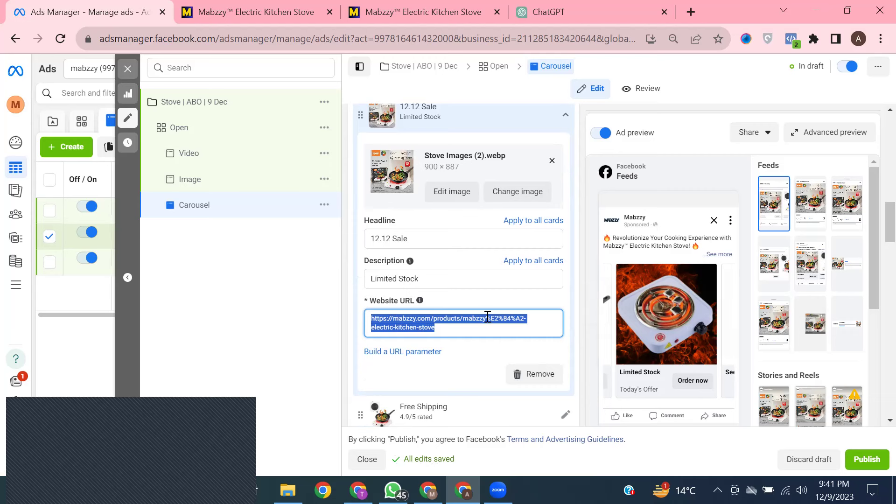
left_click(443, 330)
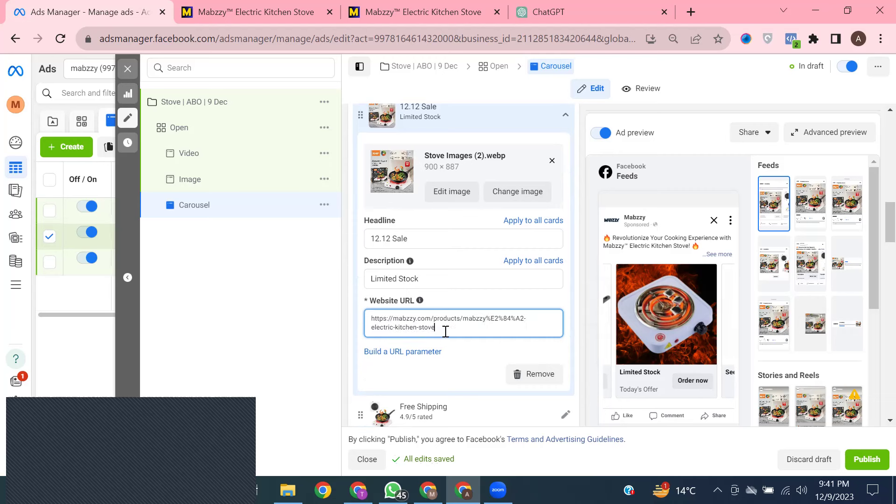
left_click_drag(433, 328, 366, 315)
scroll(455, 327, "down", 4)
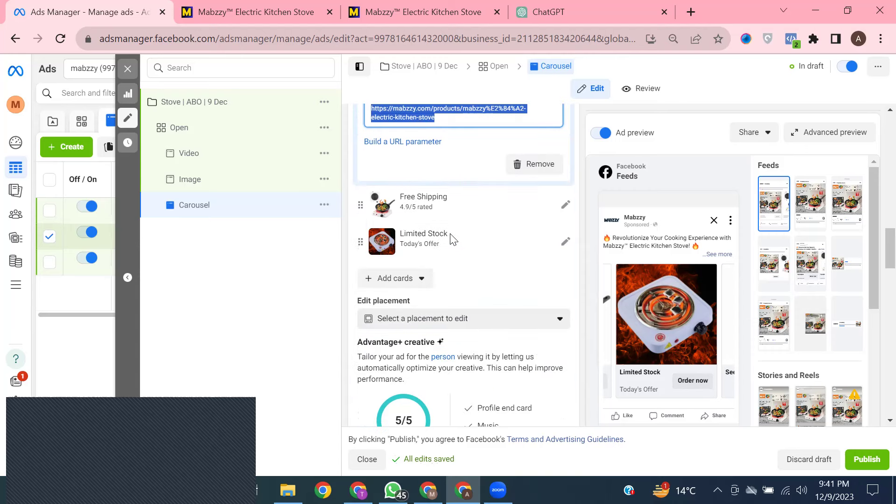
Check the Free Shipping and Limited Stock cards, then go to the Stove | ABO | 9 Dec campaign.
left_click(444, 202)
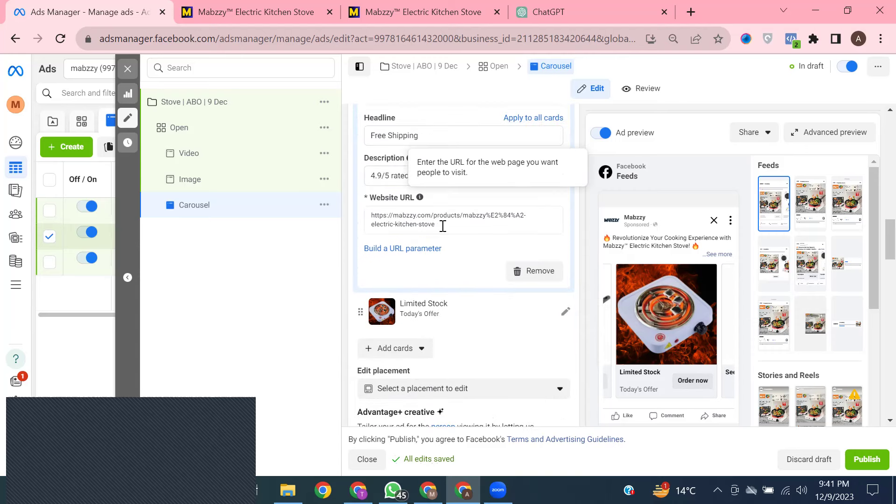
left_click(420, 306)
scroll(437, 197, "down", 2)
scroll(438, 197, "up", 2)
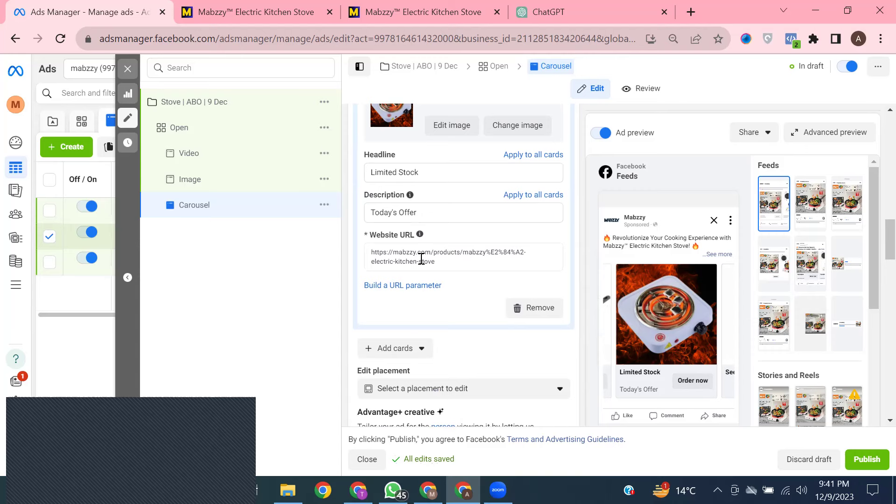
scroll(441, 341, "down", 3)
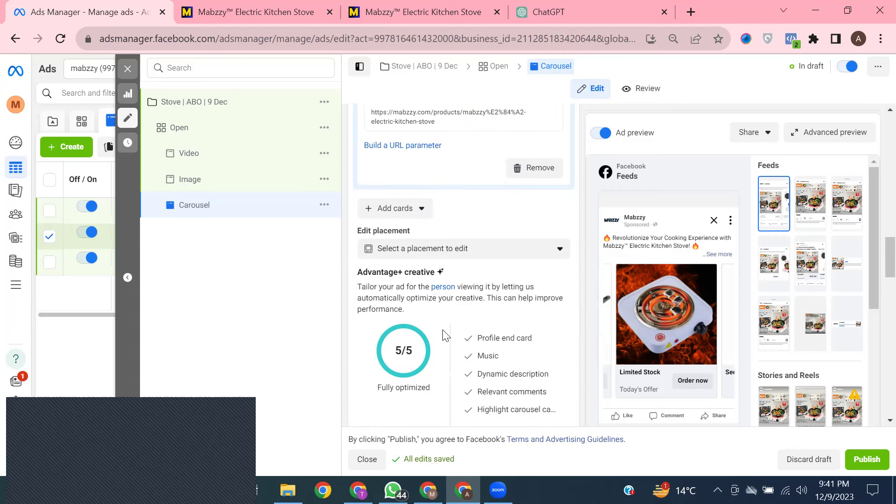
scroll(415, 272, "down", 4)
scroll(419, 262, "down", 10)
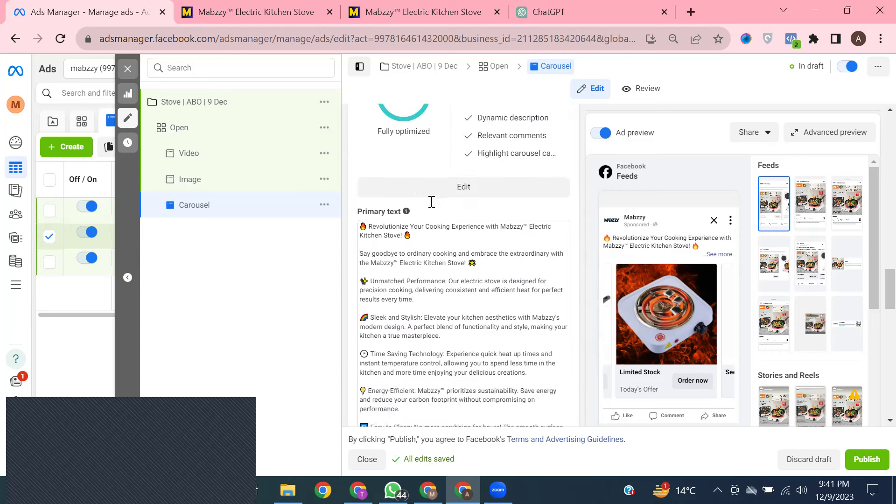
scroll(461, 334, "down", 6)
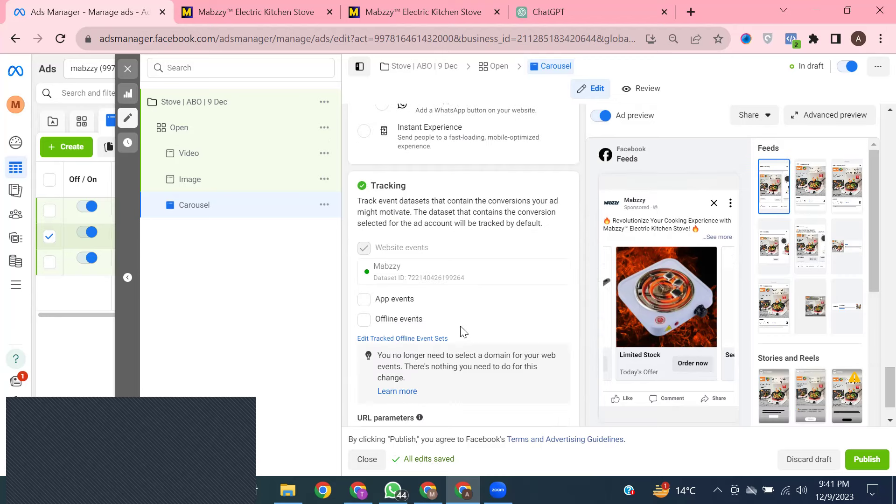
scroll(474, 206, "up", 8)
left_click(413, 70)
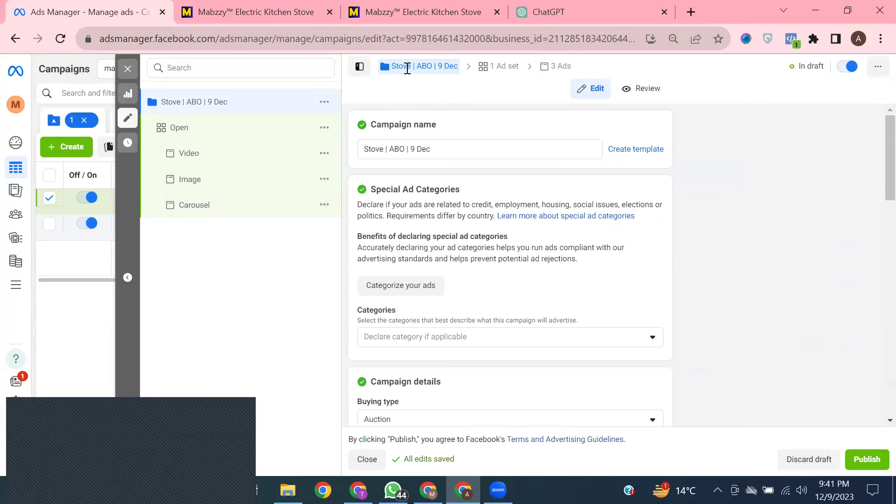
Publish the Stove | ABO | 9 Dec campaign and return to the Campaigns table.
left_click(871, 460)
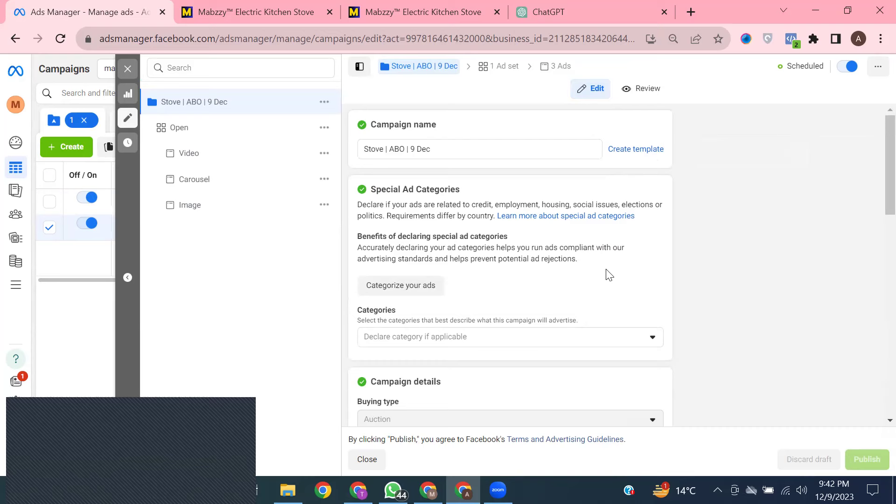
left_click(127, 69)
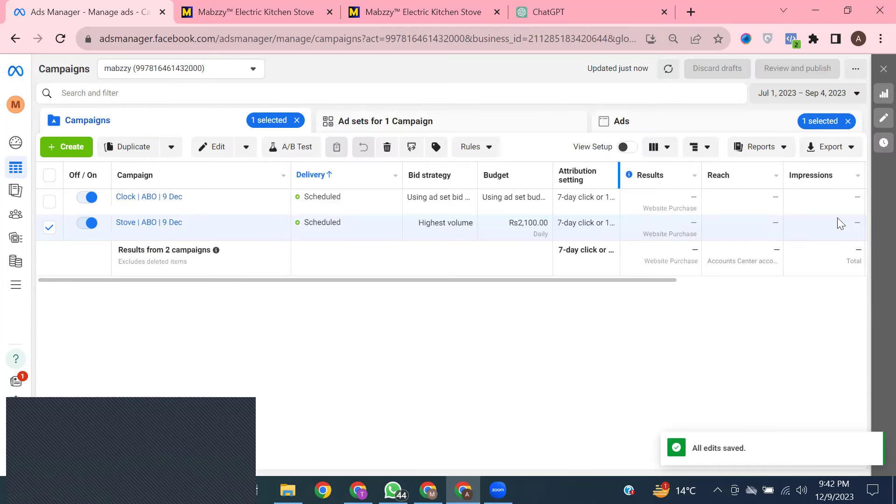
Create a manual campaign with the Sales objective, drafted as New Sales Campaign.
left_click_drag(582, 280, 76, 132)
left_click(70, 147)
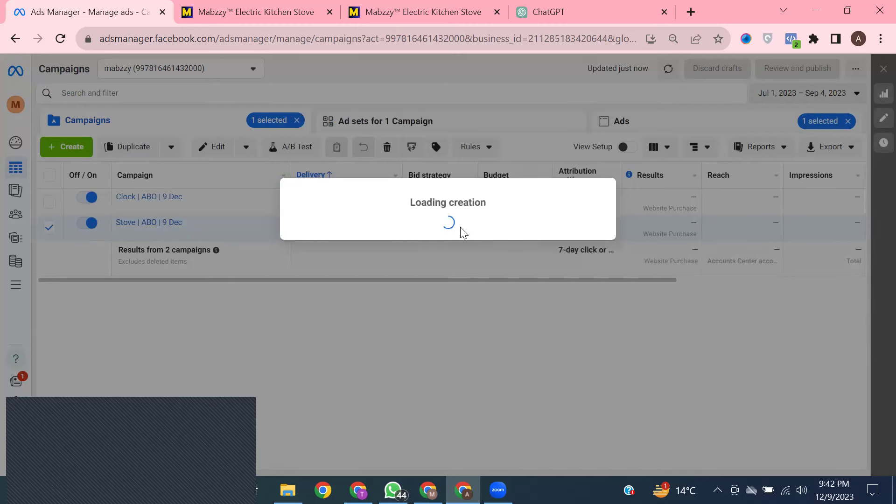
left_click(391, 349)
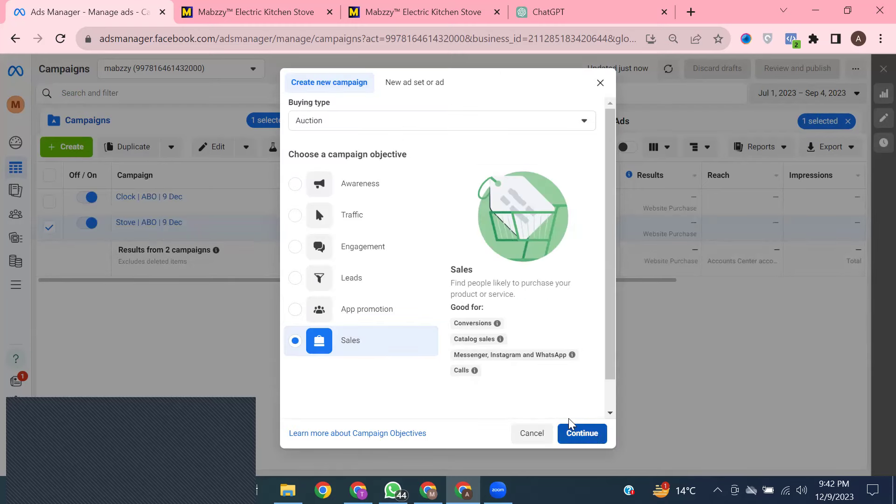
left_click(576, 433)
left_click(340, 340)
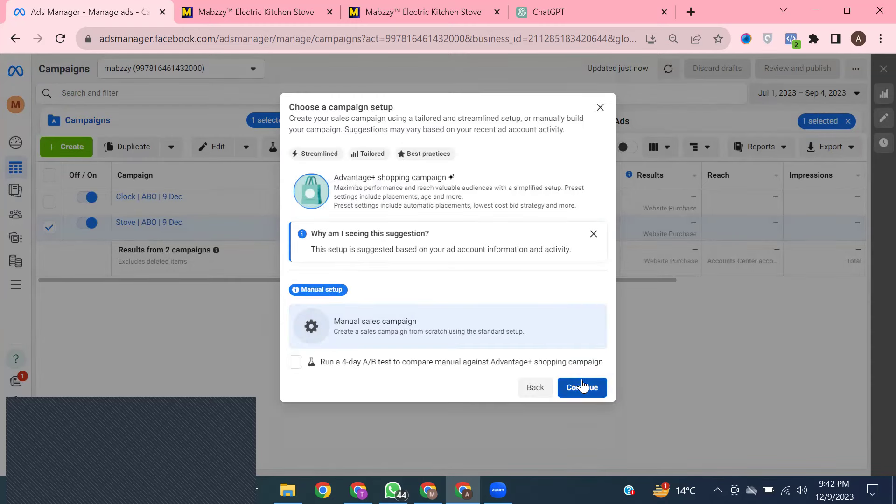
left_click(582, 387)
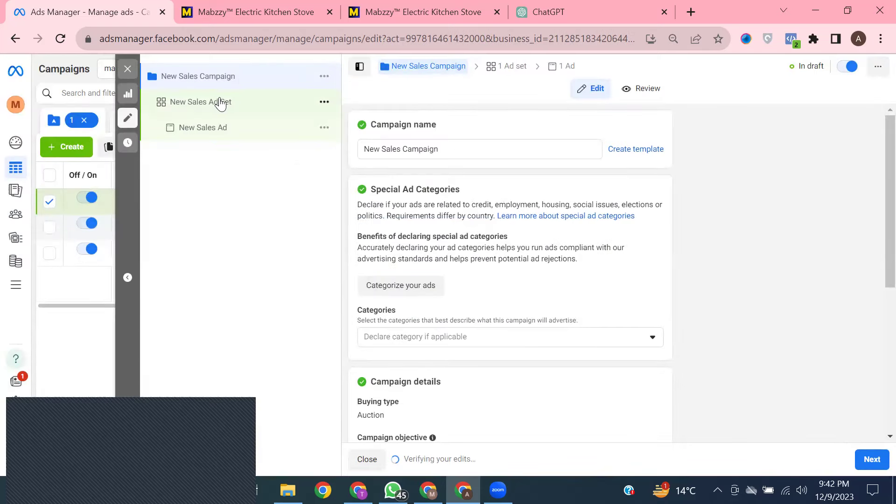
left_click(221, 104)
Switch Dynamic creative On for New Sales Ad Set, confirm it, then go to New Sales Ad.
scroll(478, 184, "down", 3)
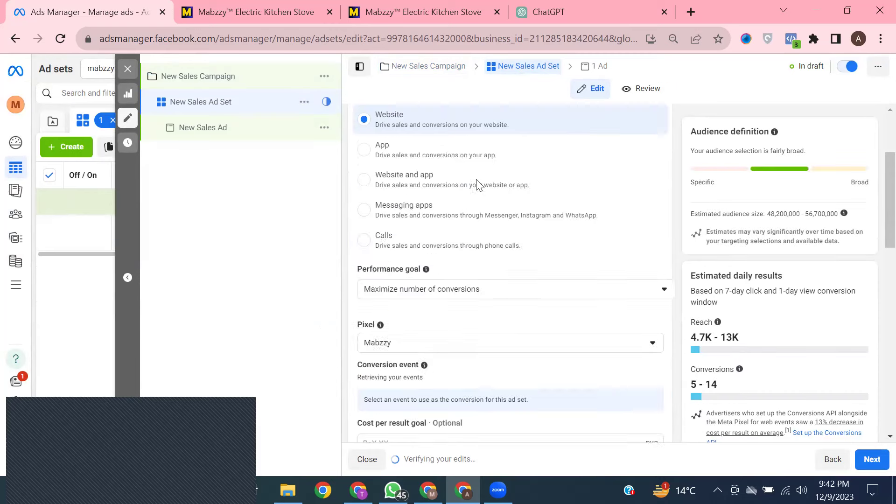
scroll(478, 184, "down", 8)
scroll(420, 280, "up", 2)
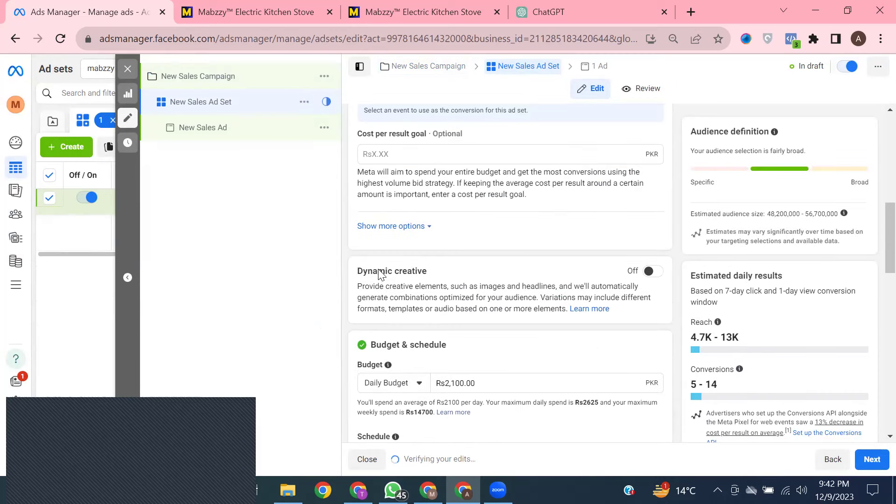
triple_click(376, 271)
left_click(652, 275)
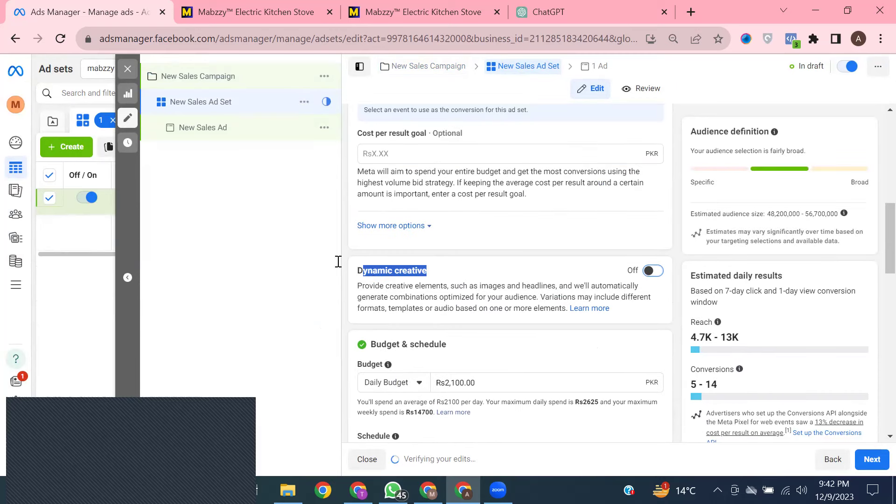
key("Return")
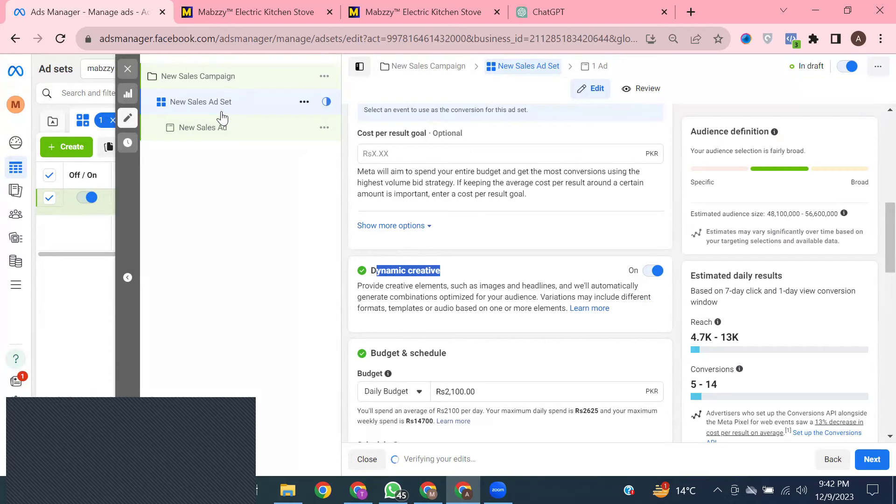
scroll(469, 260, "down", 5)
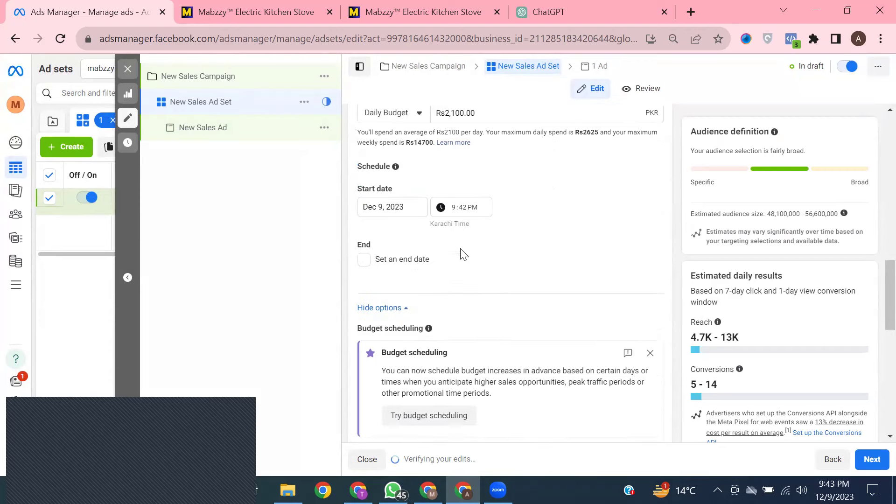
scroll(463, 255, "up", 4)
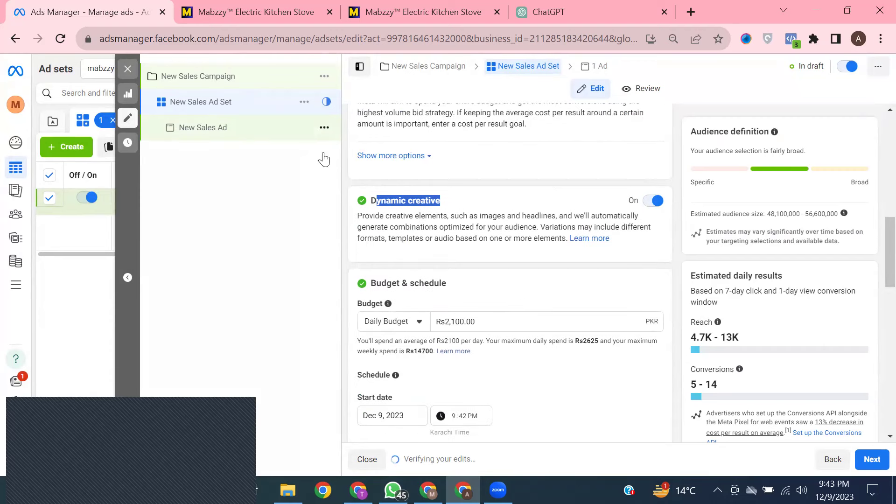
left_click(218, 133)
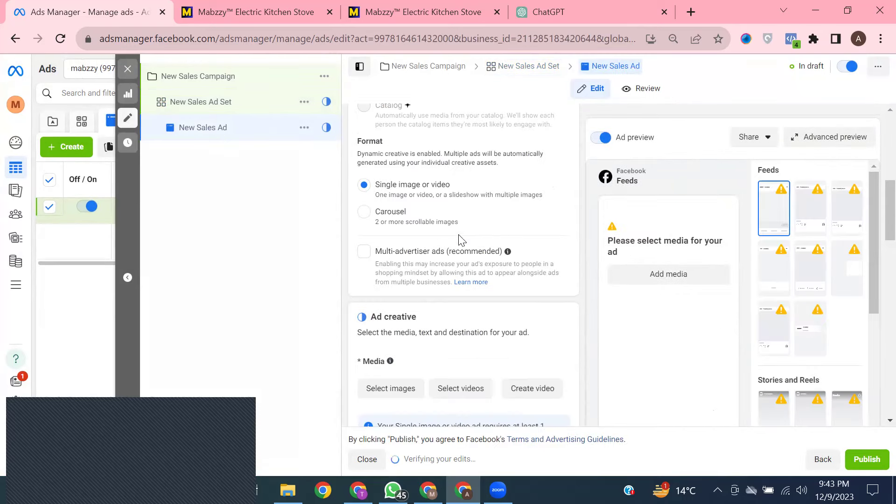
Open the image and video pickers for New Sales Ad and close both without choosing media.
scroll(462, 241, "down", 3)
scroll(427, 248, "down", 3)
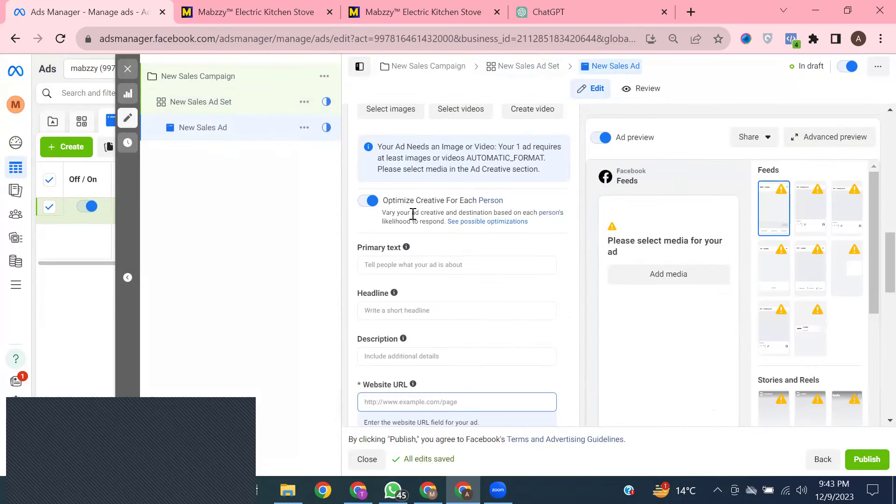
scroll(413, 214, "up", 3)
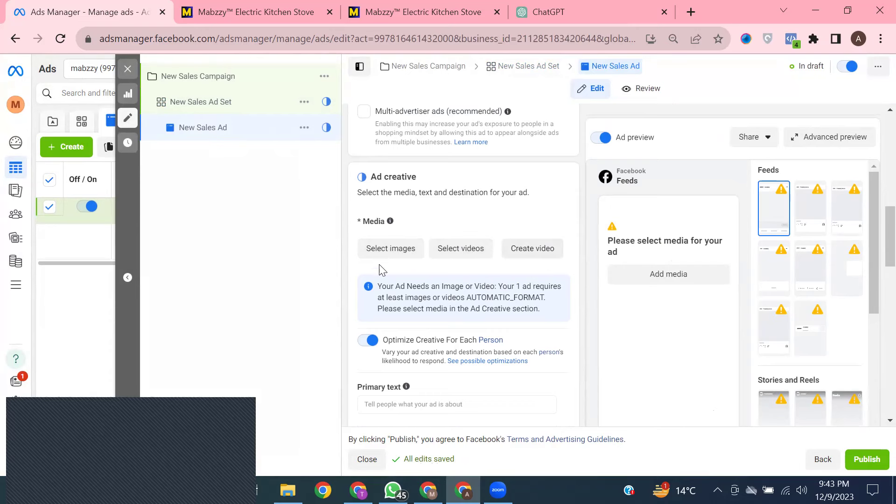
left_click(396, 248)
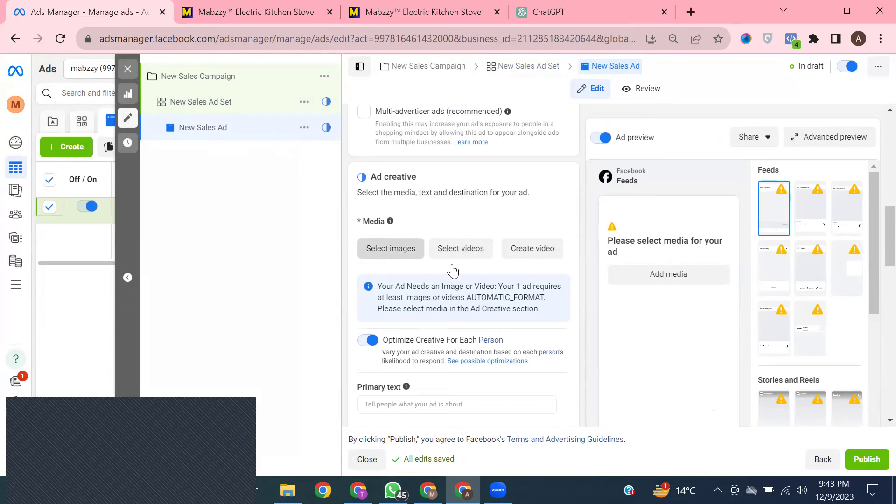
left_click(711, 97)
left_click(464, 246)
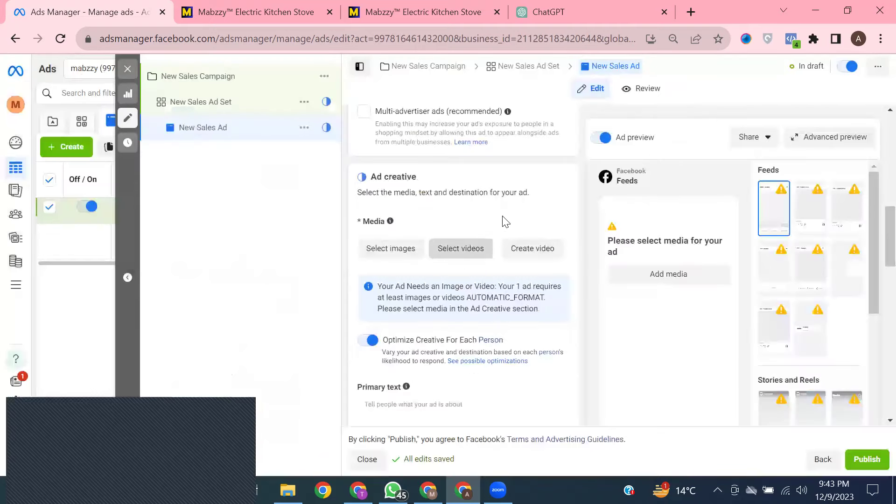
left_click(712, 92)
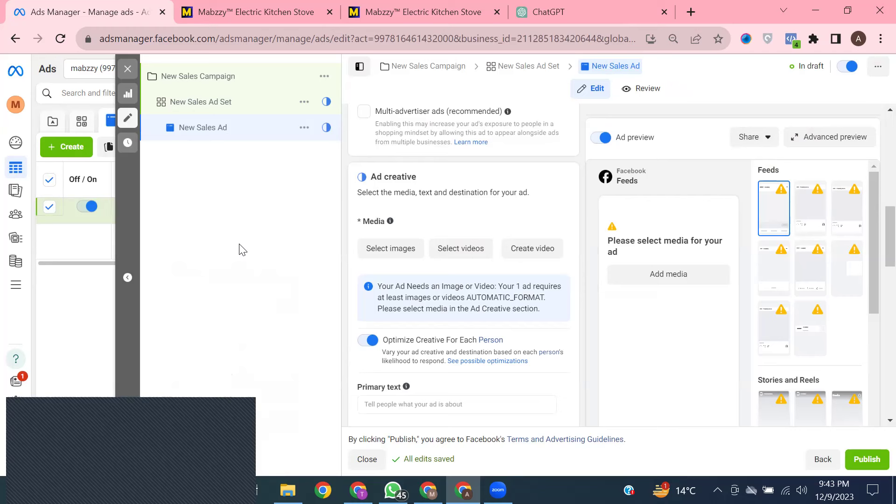
Click into the primary text, headline and description fields, viewing the primary text options hint.
scroll(460, 239, "down", 4)
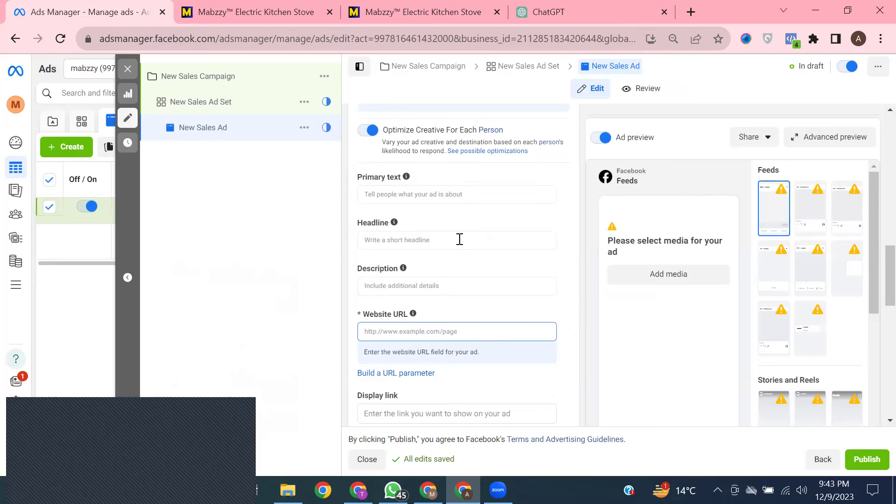
left_click(400, 192)
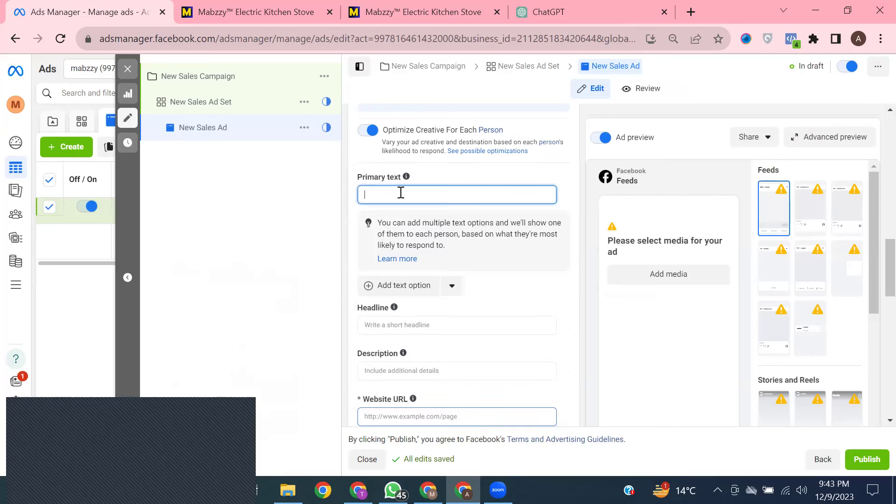
left_click(430, 326)
scroll(504, 336, "down", 3)
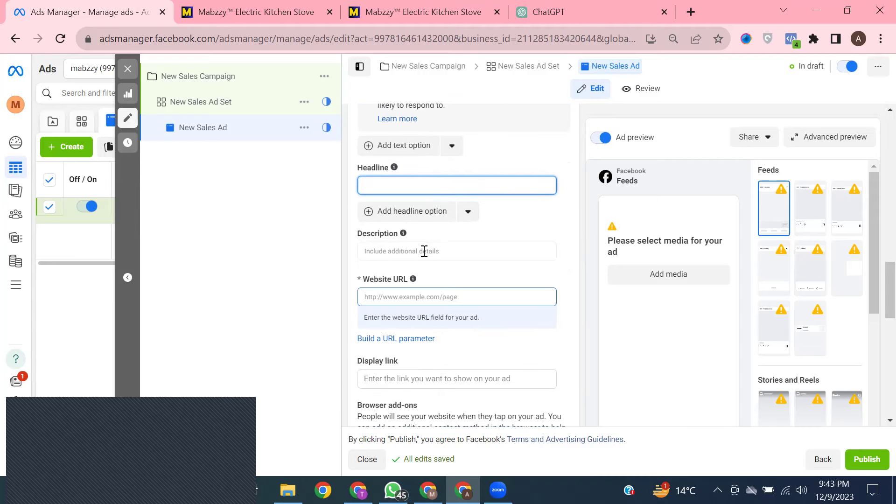
key("Tab")
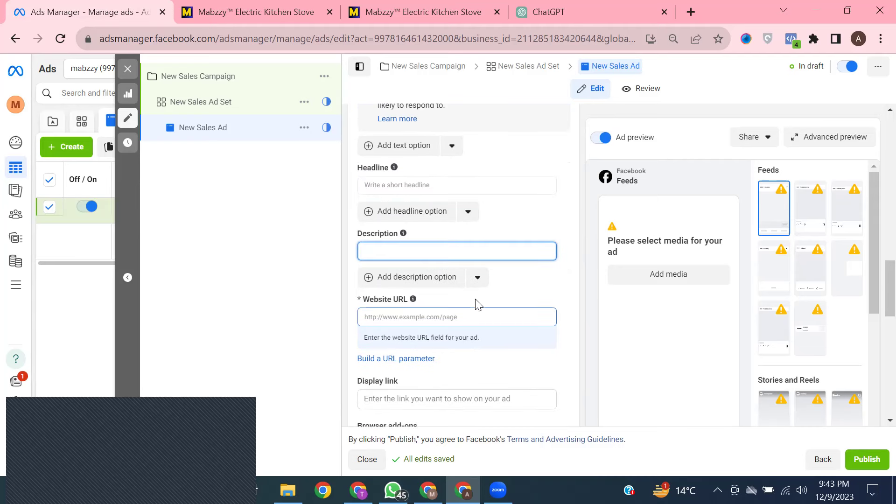
scroll(438, 287, "up", 3)
left_click(412, 179)
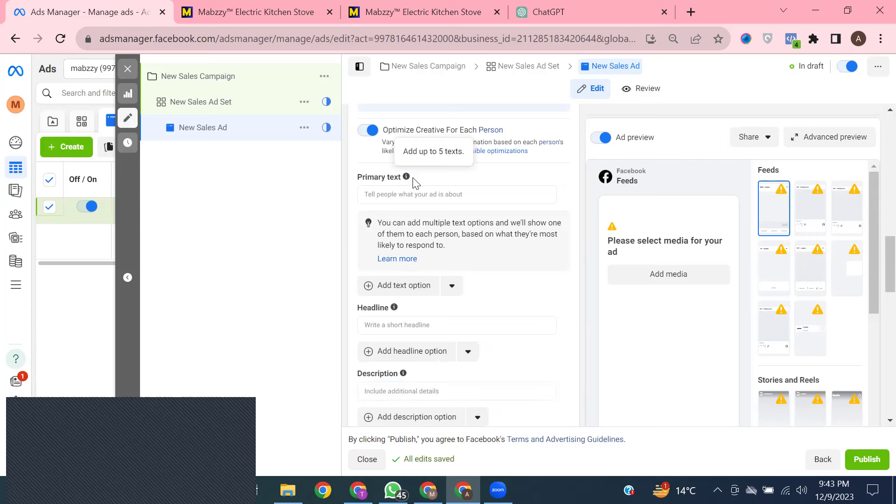
left_click_drag(413, 182, 360, 179)
left_click(447, 180)
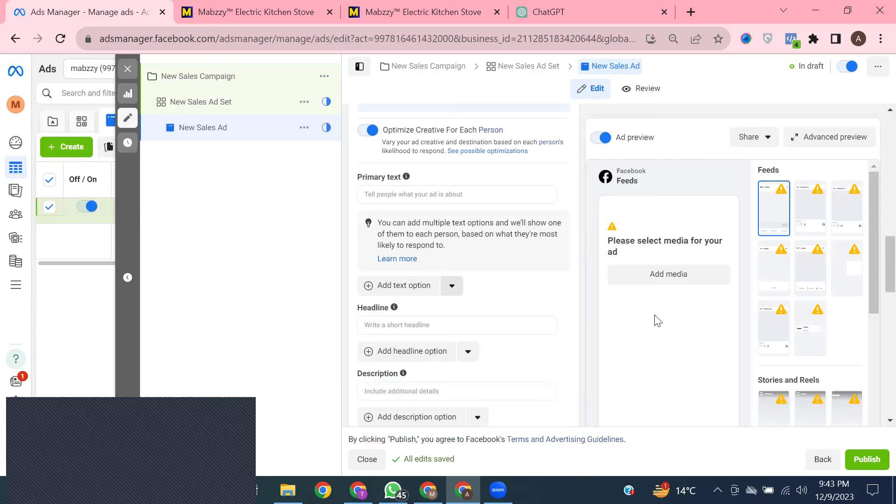
Leave headline, description and primary text empty and close the New Sales Ad editor.
left_click(414, 325)
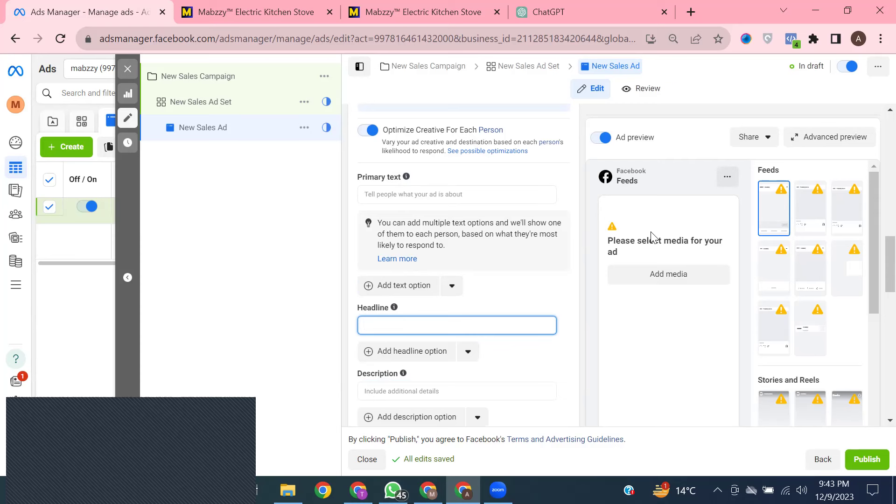
left_click_drag(648, 219, 660, 217)
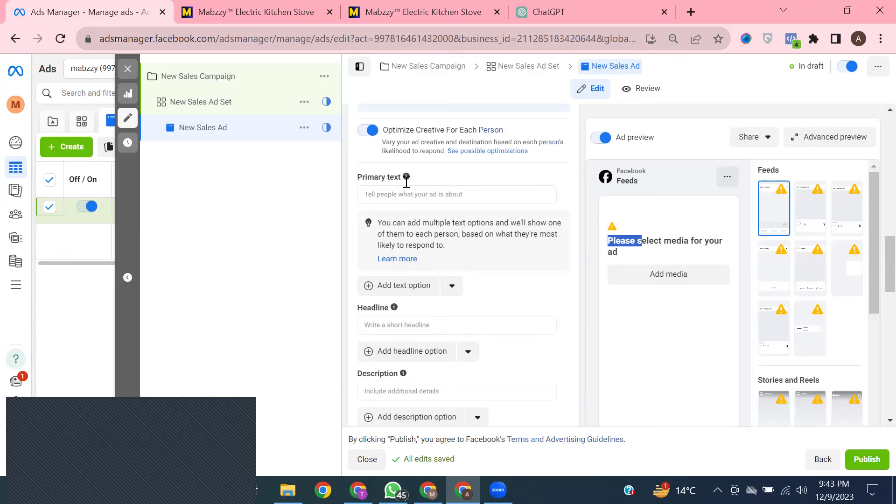
scroll(410, 210, "down", 3)
left_click(407, 252)
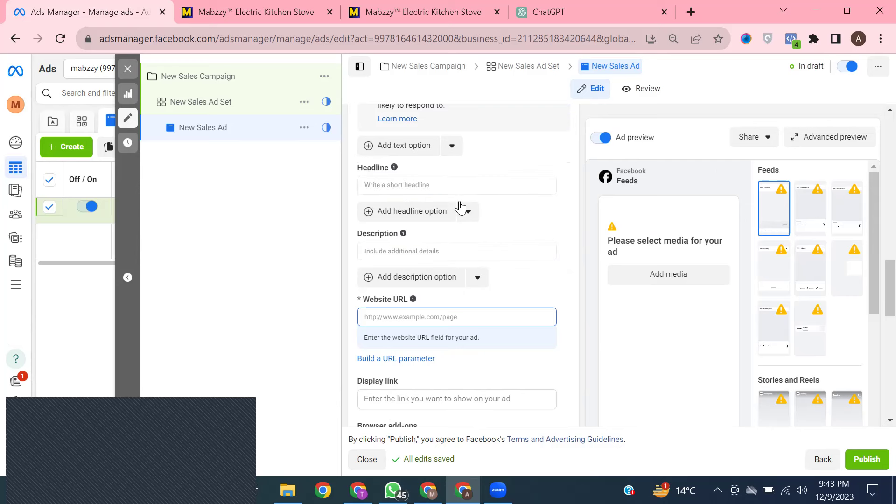
scroll(433, 194, "up", 5)
left_click(400, 264)
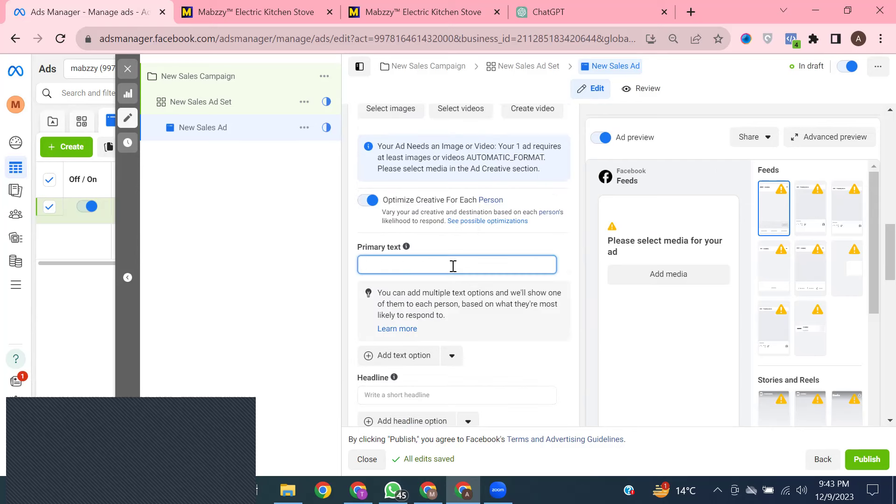
scroll(404, 250, "down", 4)
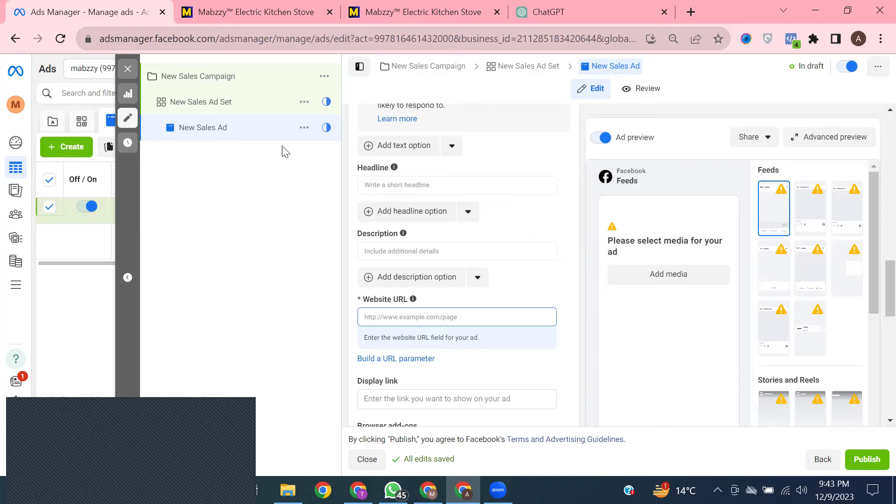
left_click(127, 69)
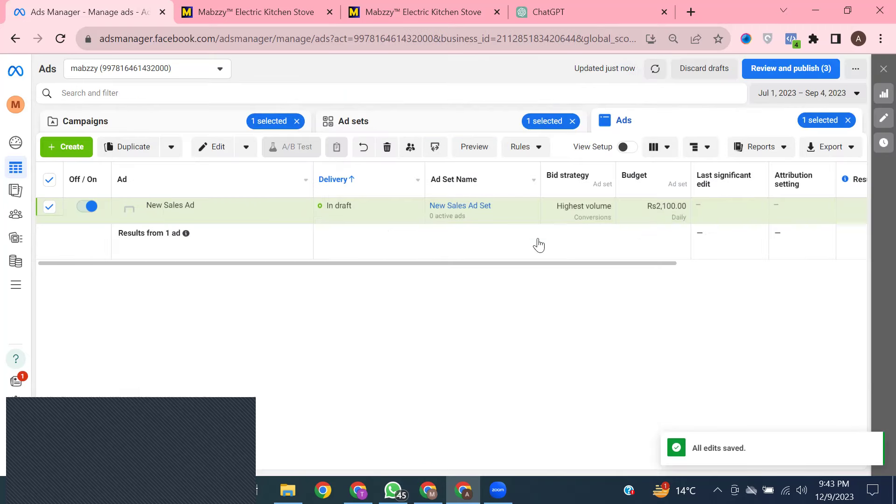
Deselect New Sales Ad, switch to Campaigns, and edit the Clock | ABO | 9 Dec campaign.
left_click(49, 208)
left_click_drag(397, 263, 571, 258)
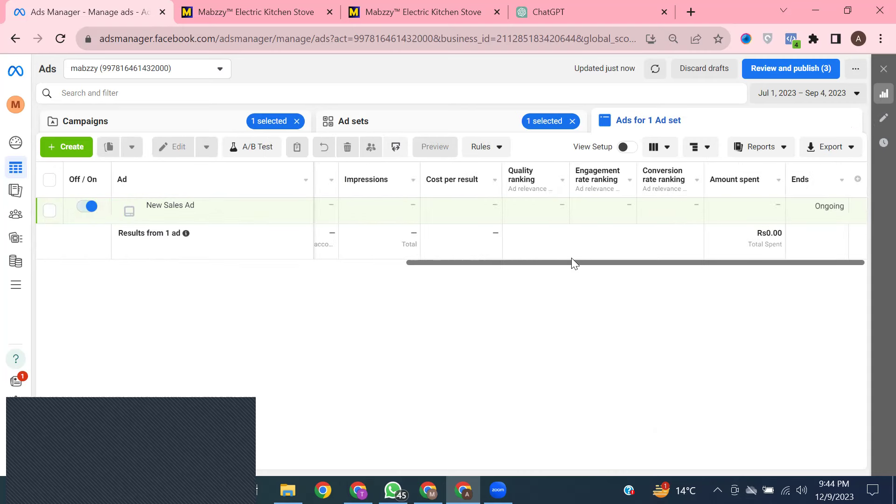
left_click(430, 116)
left_click(186, 123)
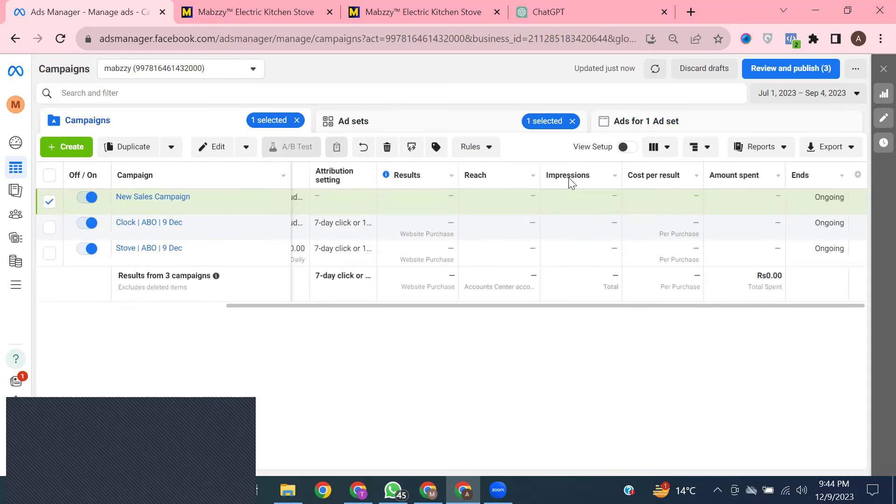
left_click(666, 146)
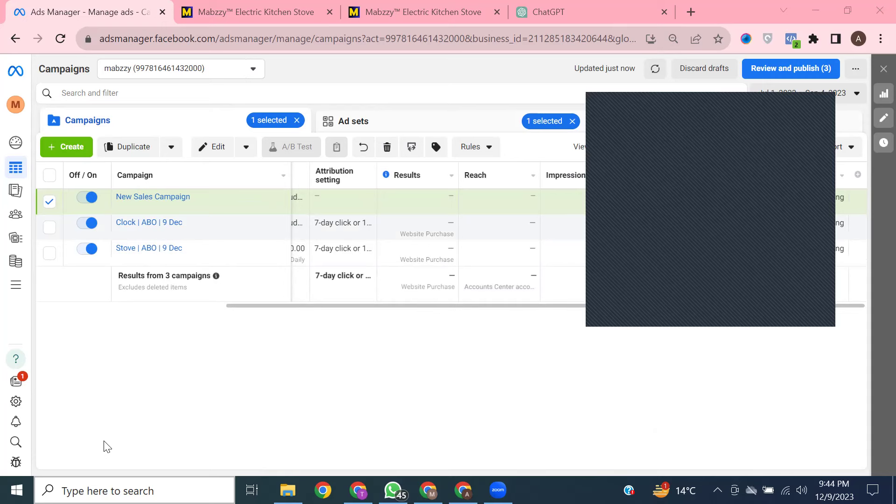
mouse_move(161, 234)
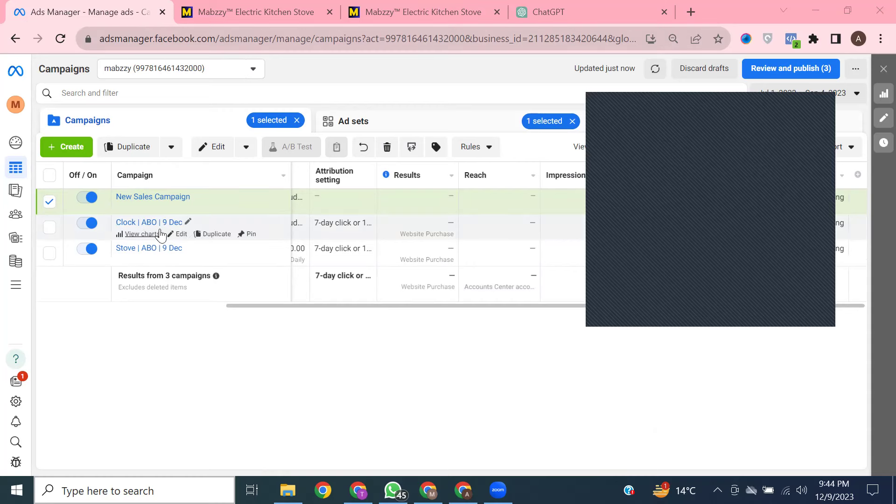
left_click(181, 235)
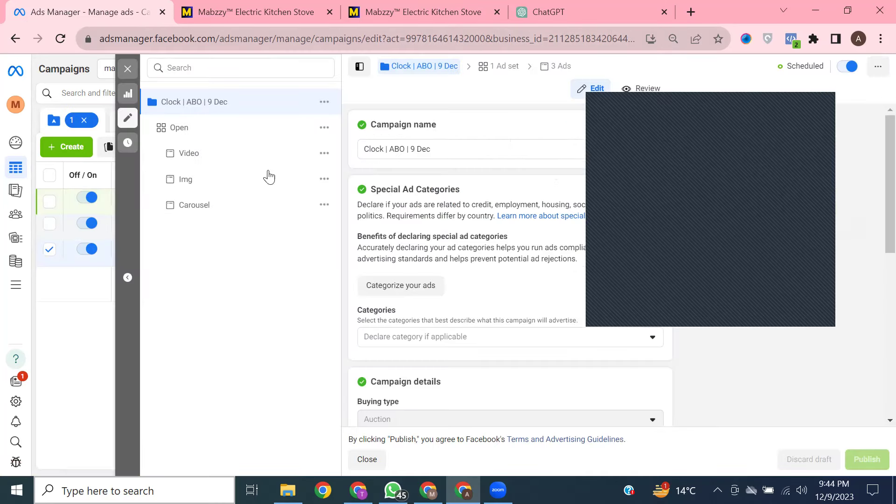
Leave the Clock editor, edit the Stove | ABO | 9 Dec campaign, and open its Video, then Image ad.
left_click(126, 71)
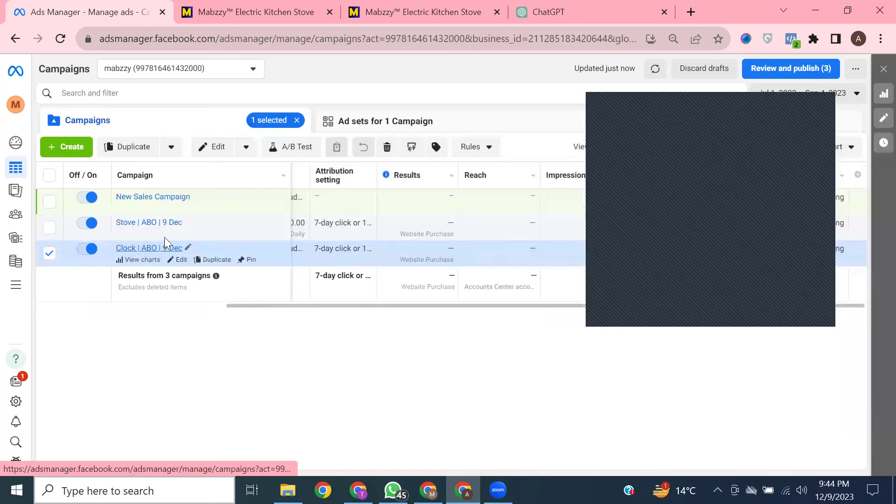
left_click(182, 235)
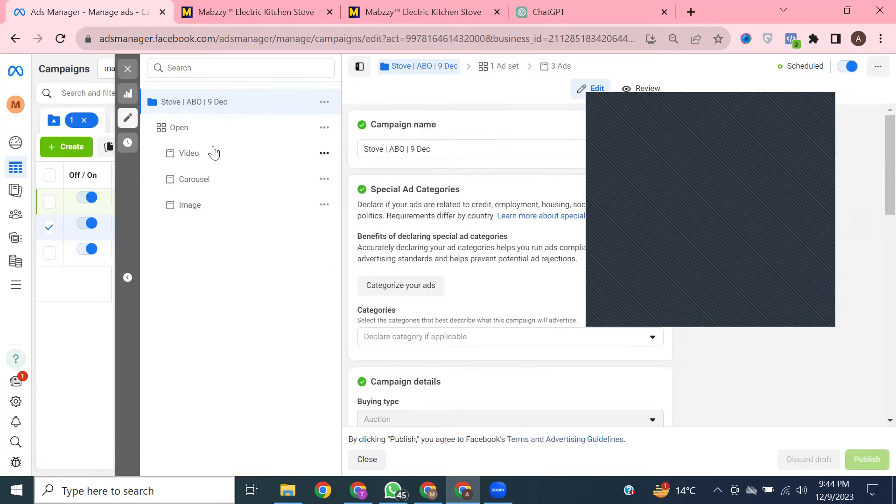
left_click(202, 159)
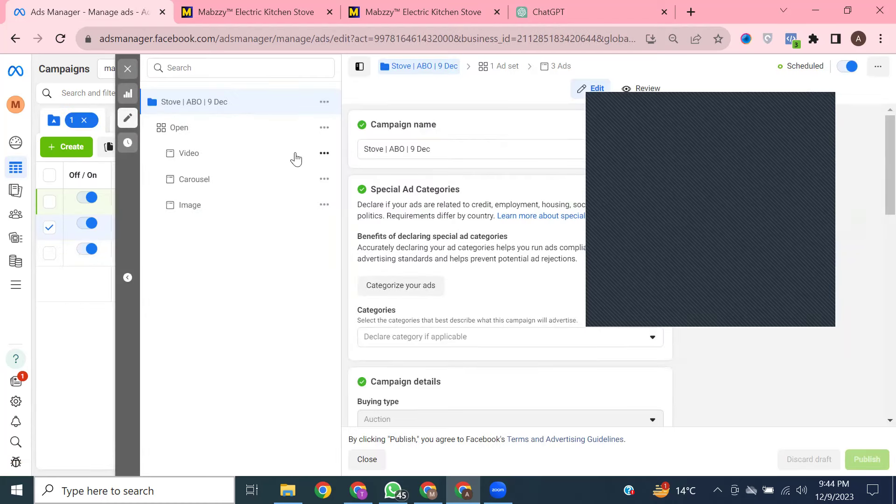
left_click(325, 153)
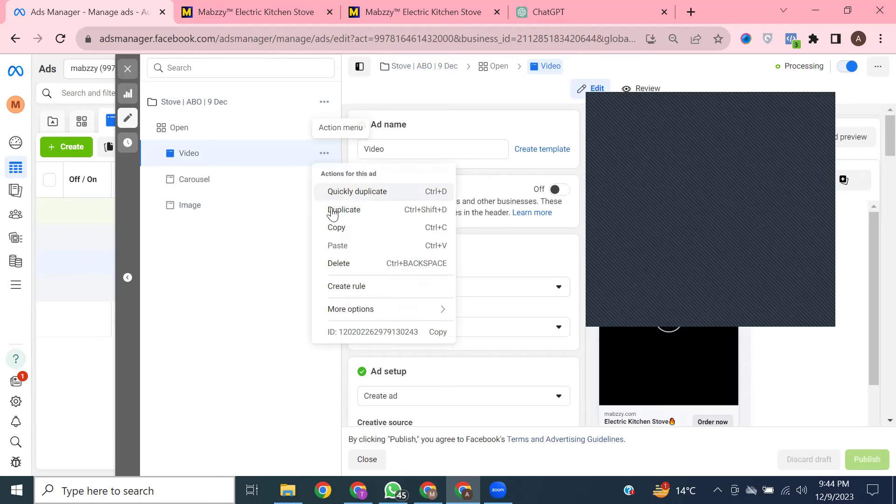
left_click(208, 231)
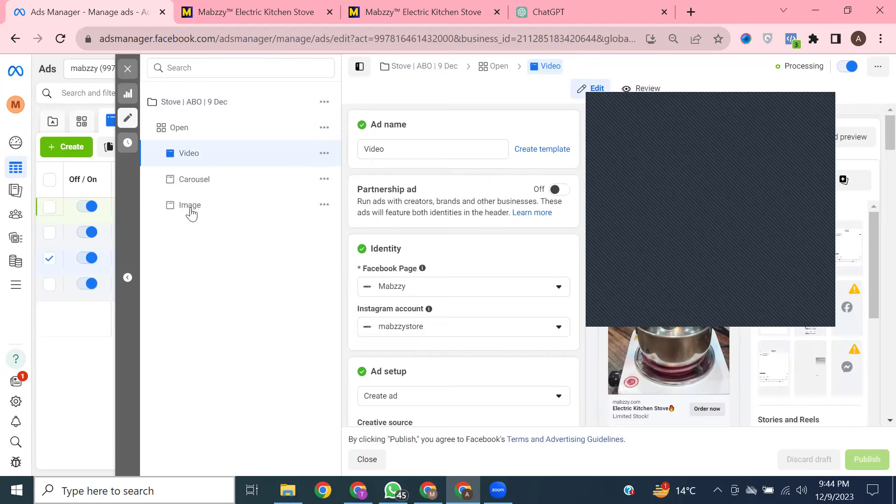
left_click(191, 208)
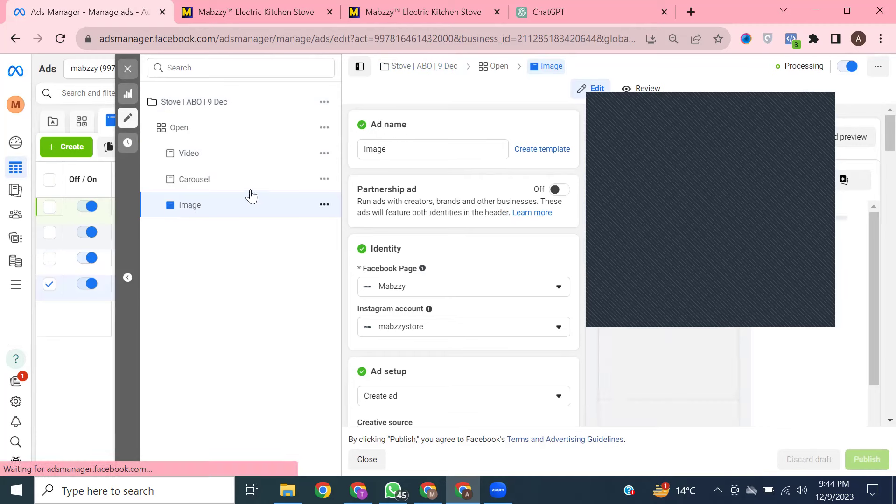
Scroll through the Image ad's media and Advantage+ creative settings, then close it to return to the four-ad table.
scroll(412, 241, "down", 15)
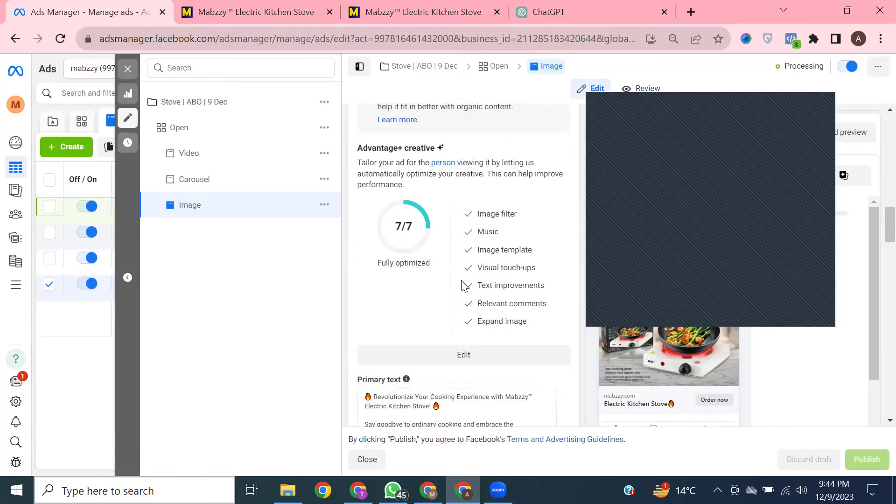
scroll(512, 229, "up", 5)
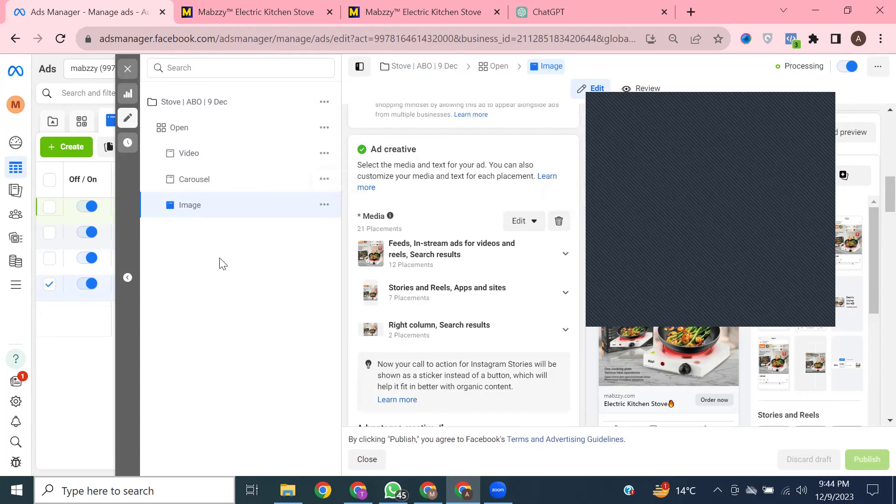
left_click(128, 68)
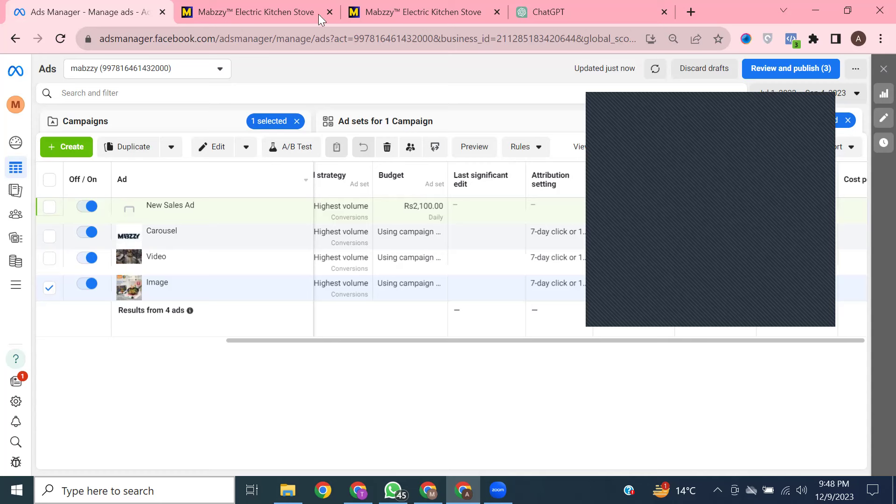
mouse_move(302, 11)
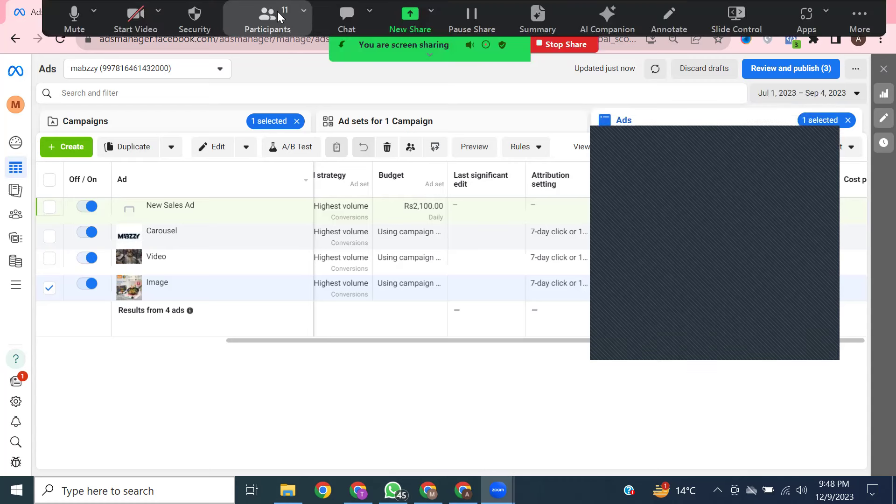